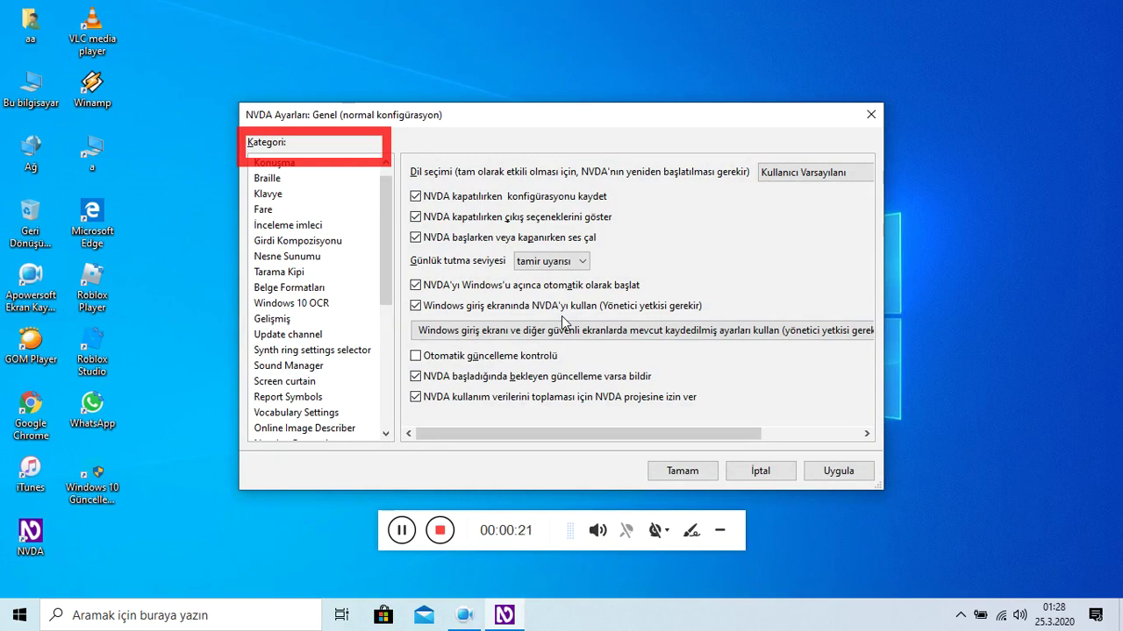
Review the language selection and the option to save the configuration on exit in the General settings.
key(Tab)
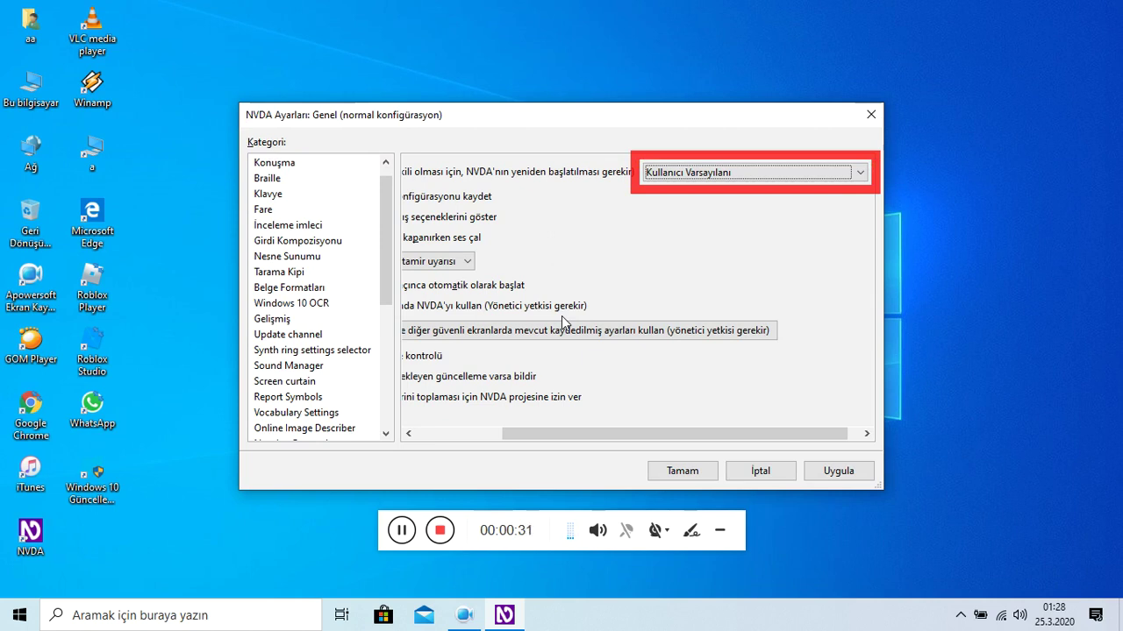
key(Tab)
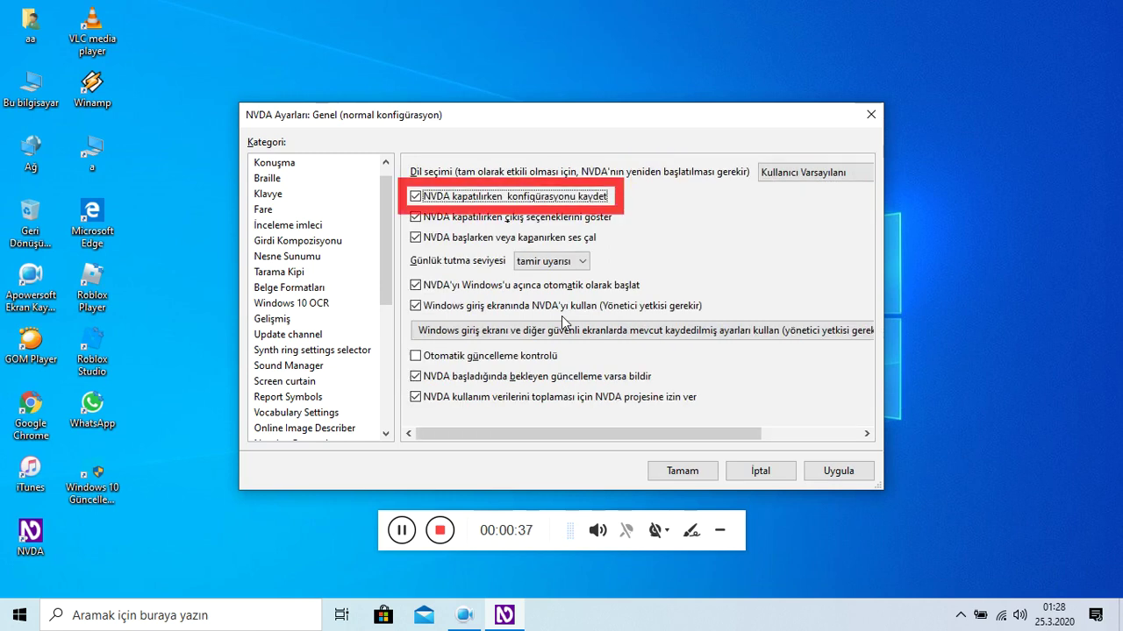
Open the Manage Theemes settings from the NVDA preferences.
key(insert+n)
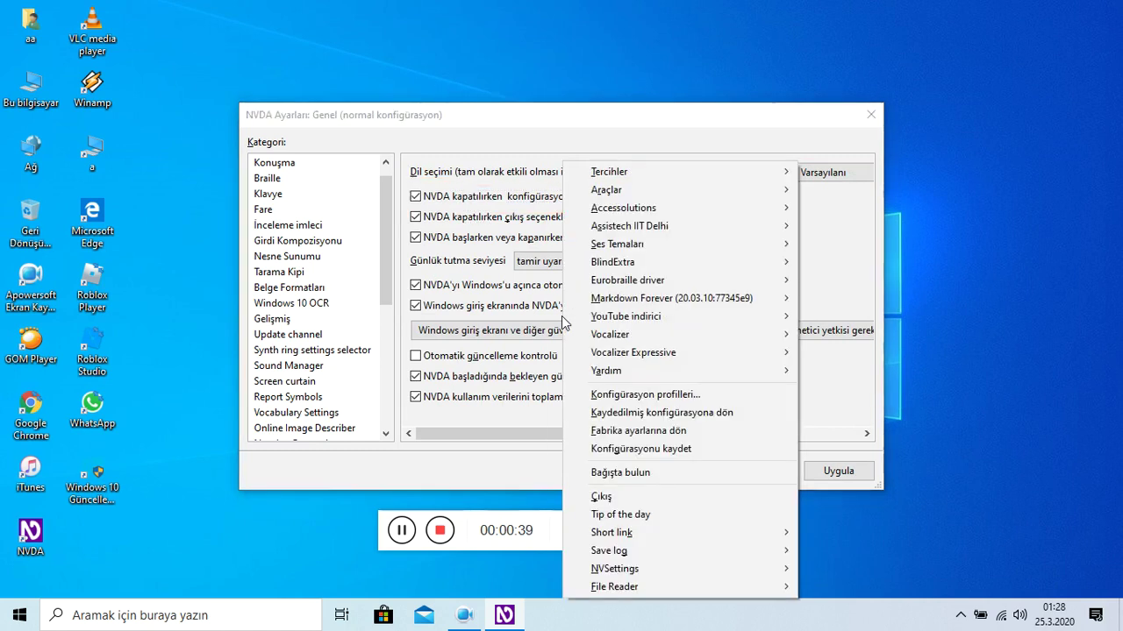
key(Down)
key(Right)
key(Down)
key(Down)
key(Down)
key(Down)
key(Down)
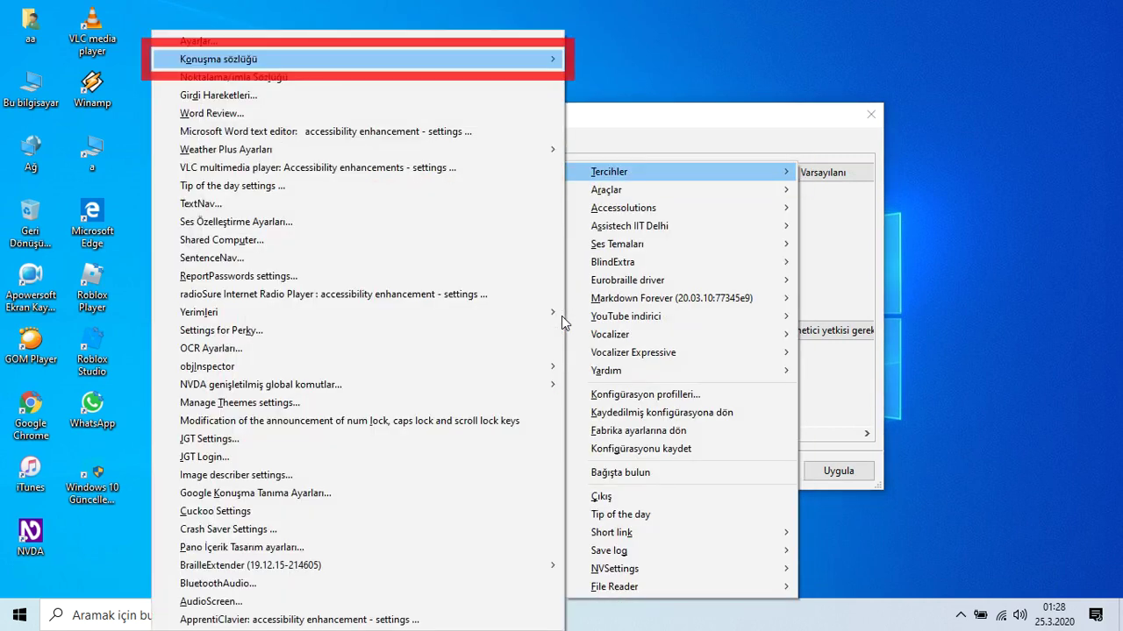
key(Down)
key(Down)
key(Down)
key(Down)
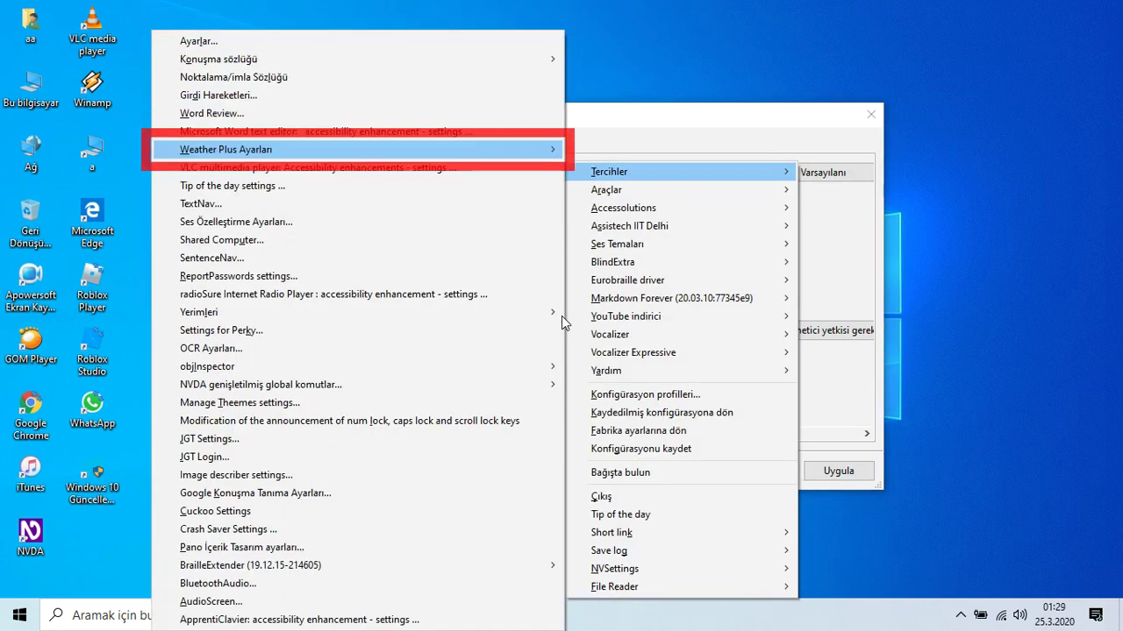
key(Down)
key(Down)
key(Down)
key(Down)
key(Down)
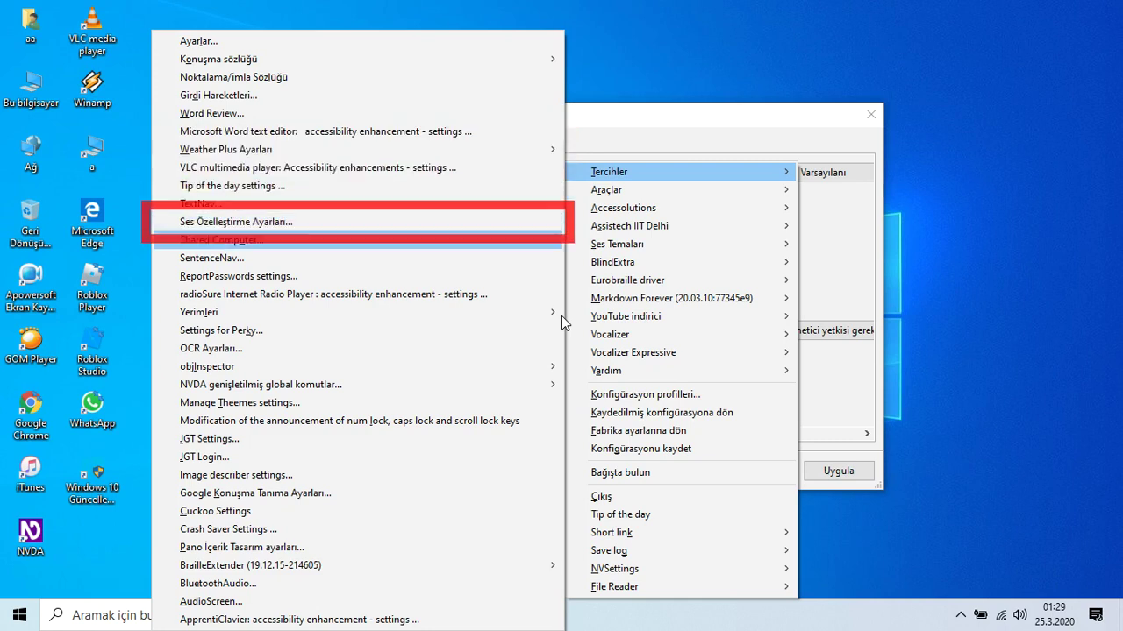
key(Down)
key(Down)
key(Down)
key(Down)
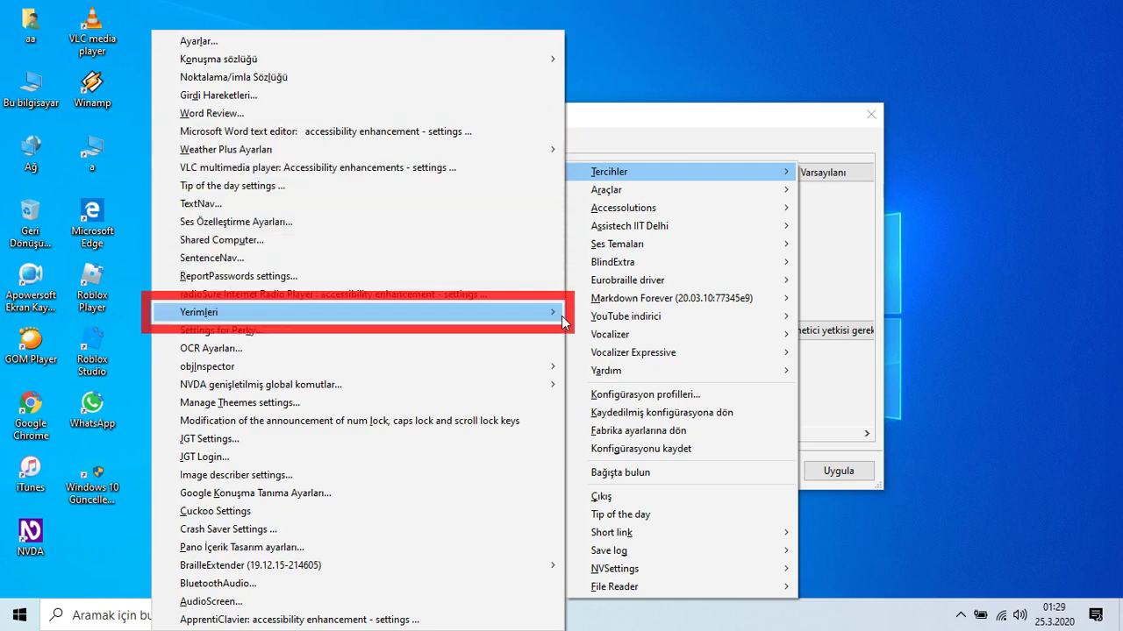
key(Down)
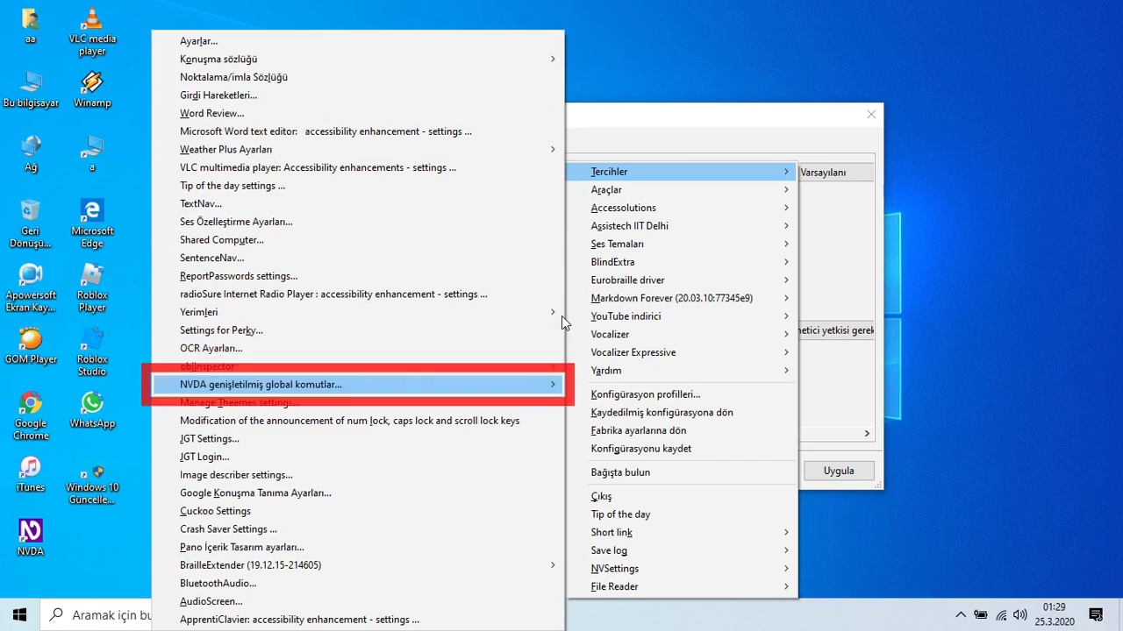
key(Down)
key(Escape)
key(Escape)
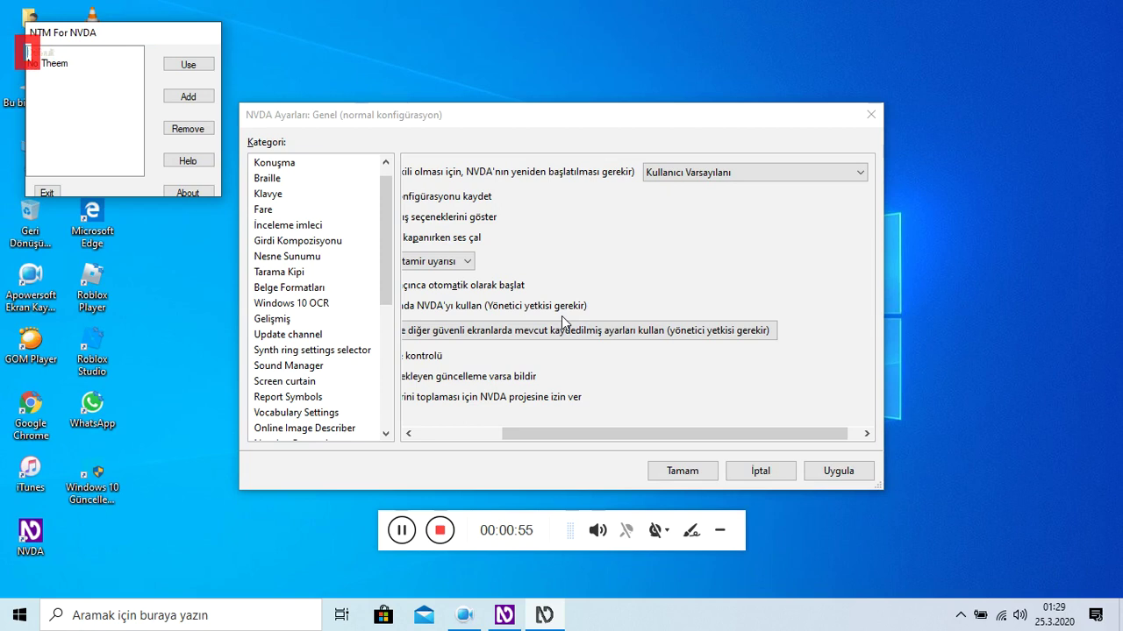
Apply the Default theme in NTM For NVDA, confirm its use, and exit the theme manager.
key(Tab)
key(Tab)
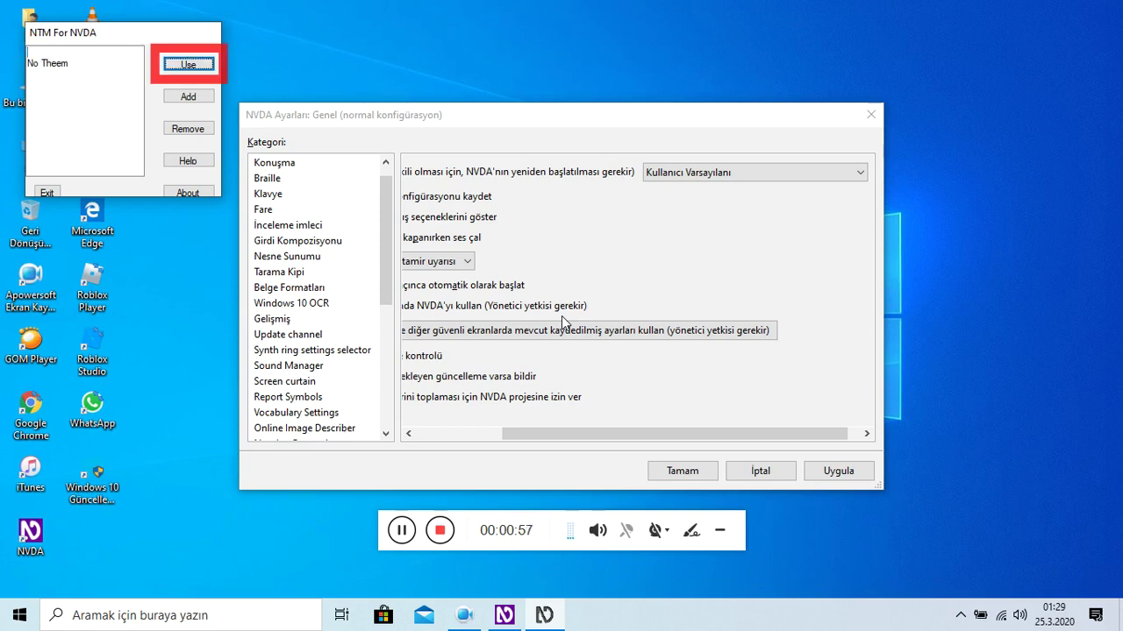
key(shift+Tab)
key(Return)
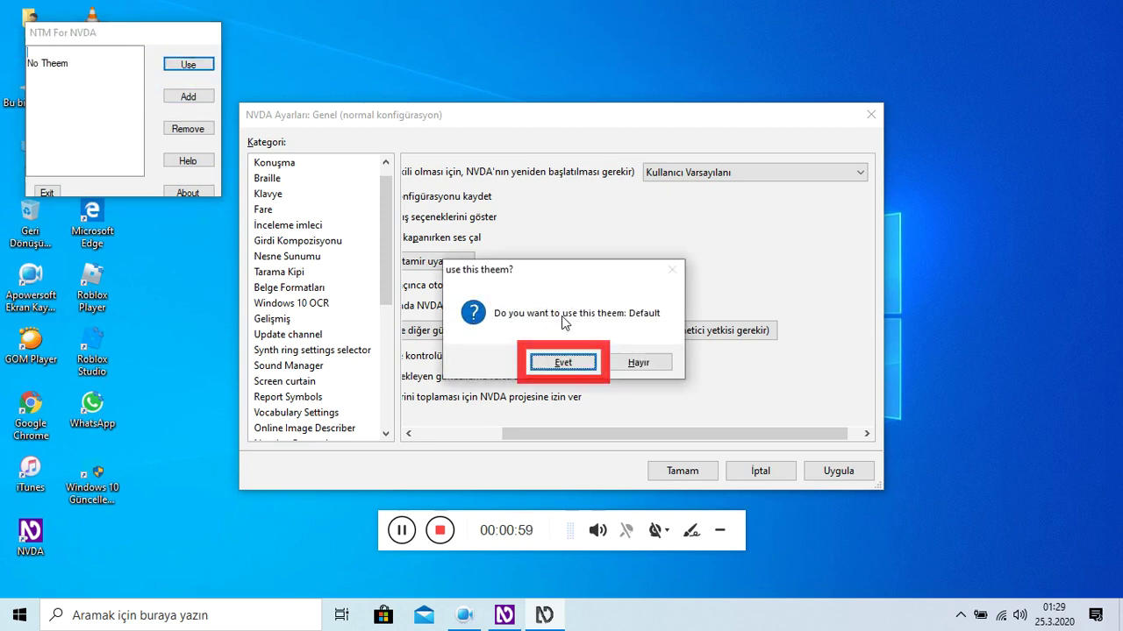
key(Return)
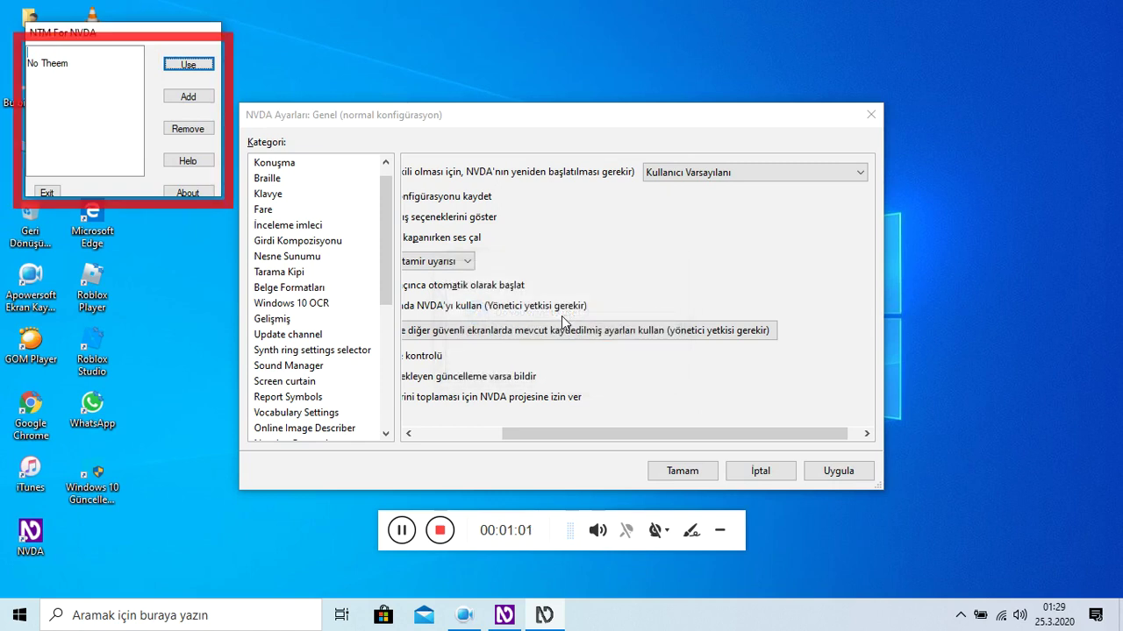
key(Tab)
key(Tab)
key(Tab)
key(Tab)
key(Tab)
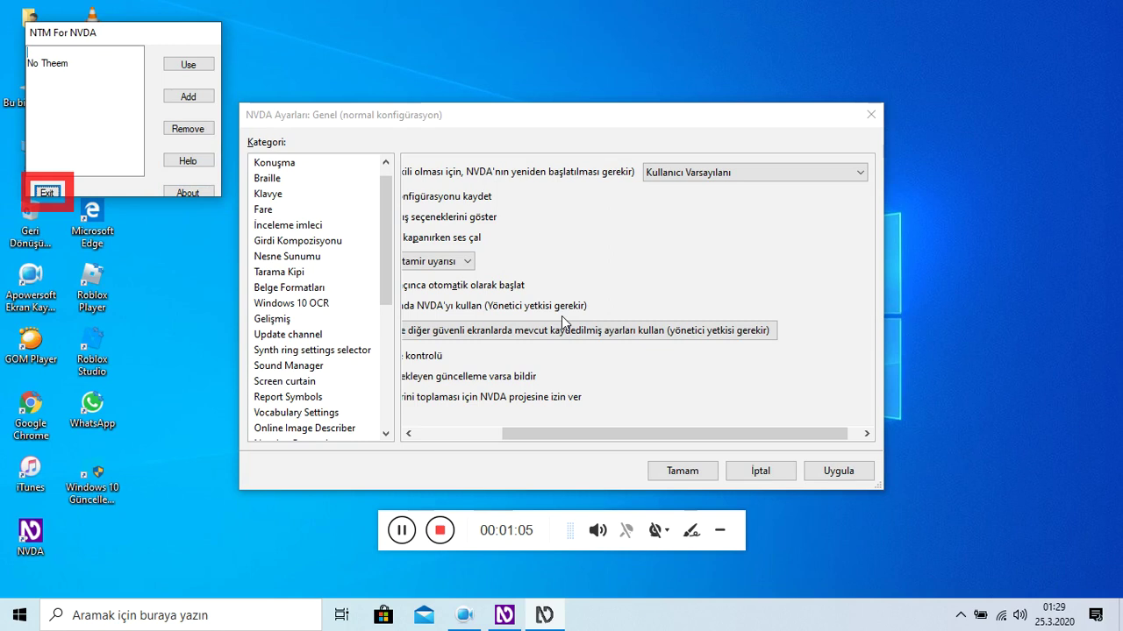
key(Return)
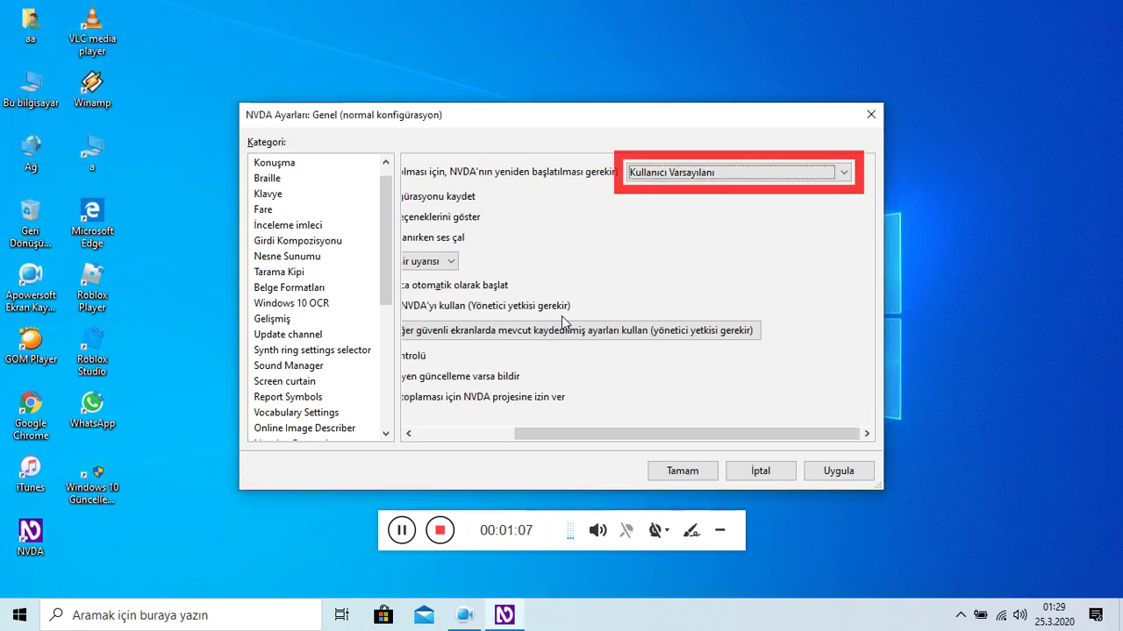
Open the audio themes manager (Ses temalarını Yönet) from the NVDA menu.
key(Insert+n)
key(Right)
key(Left)
key(Down)
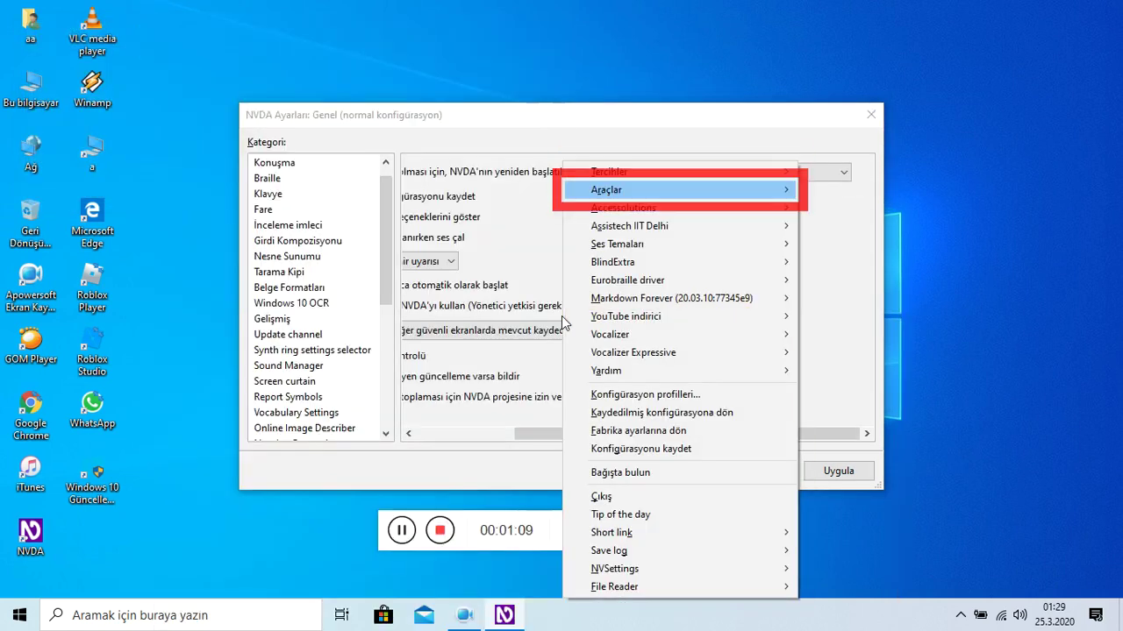
key(Right)
key(Down)
key(Down)
key(Down)
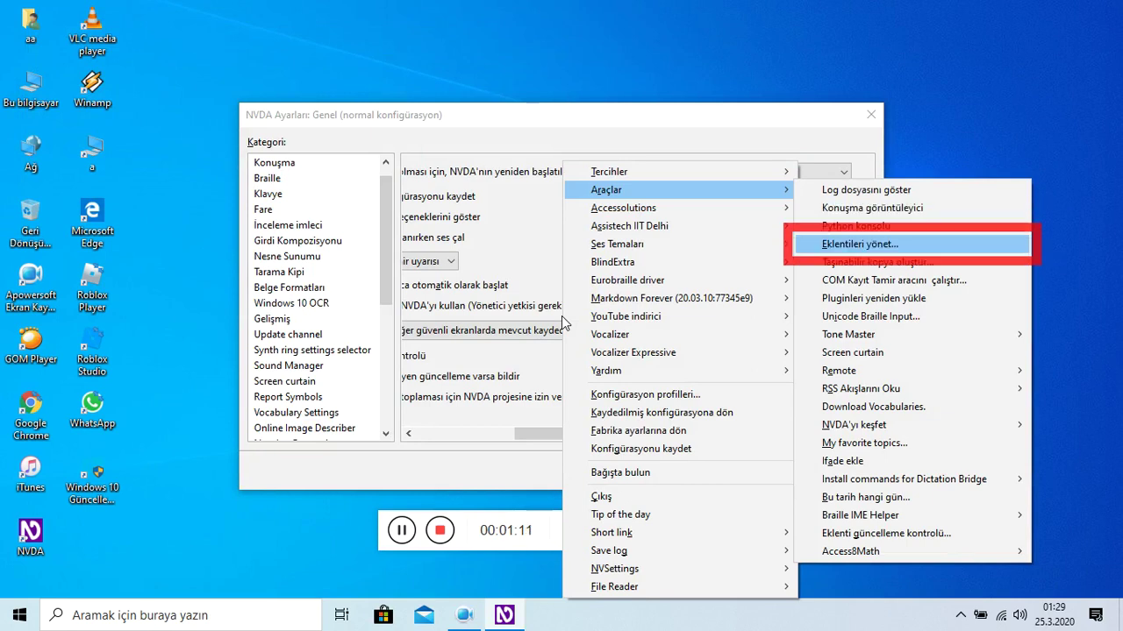
key(Left)
key(Down)
key(Down)
key(Down)
key(Right)
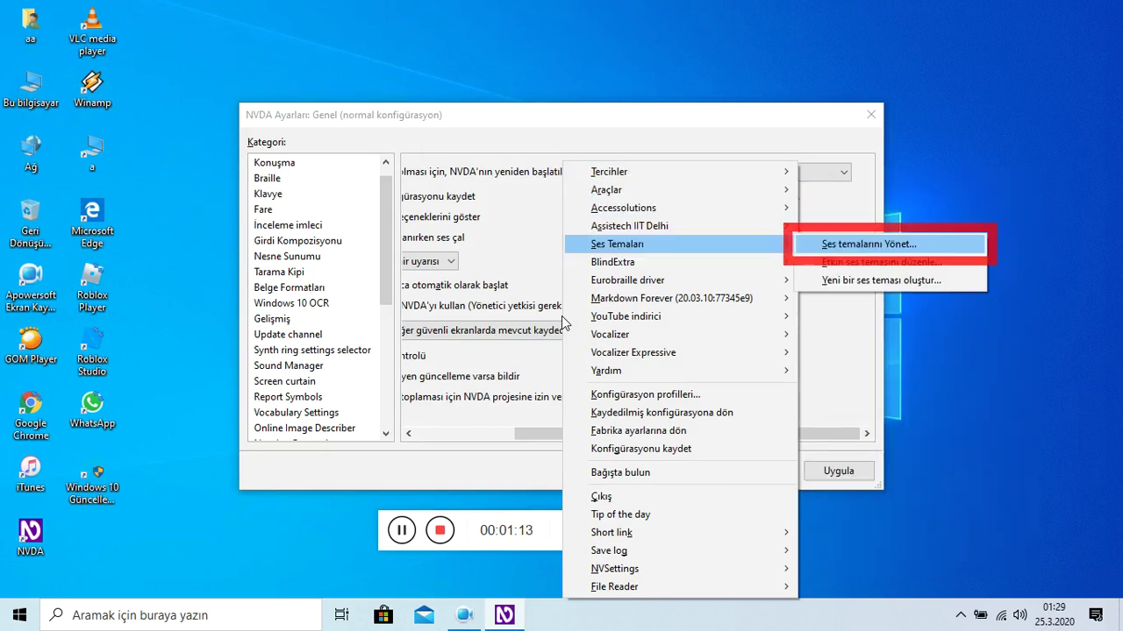
key(Return)
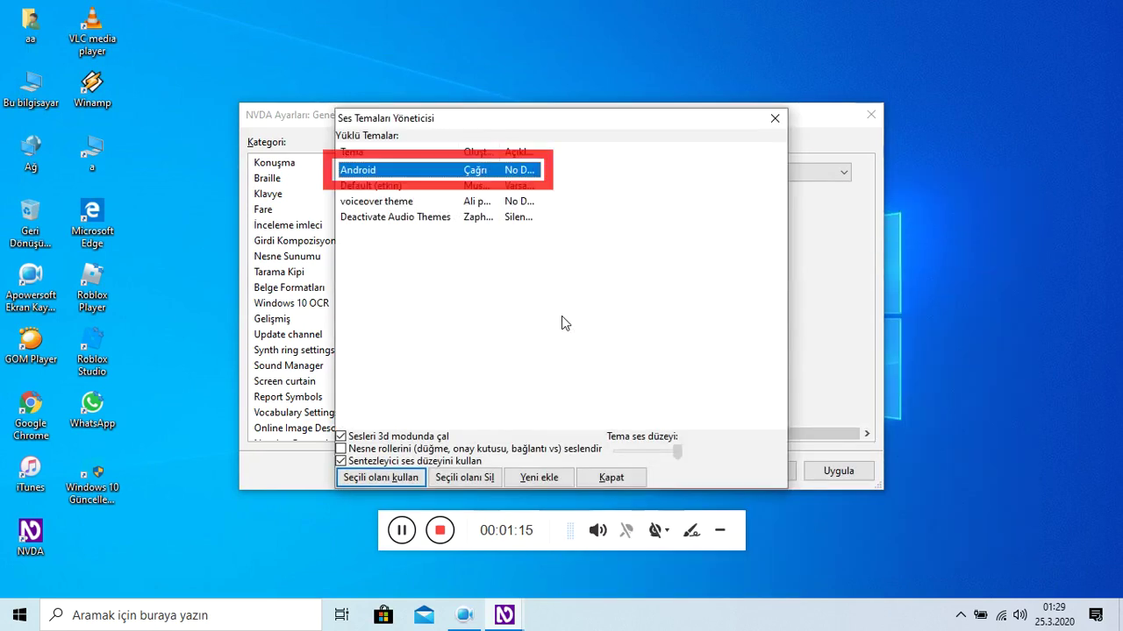
Make Android the active audio theme and close the audio themes manager.
key(Down)
key(Up)
key(Tab)
key(Tab)
key(Tab)
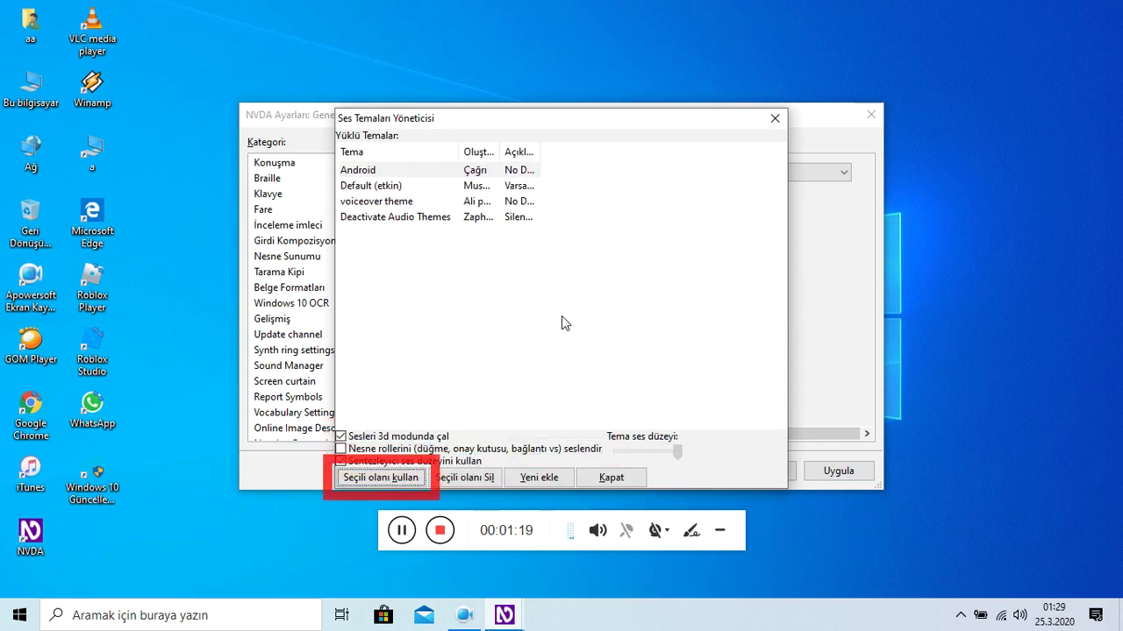
key(Return)
key(Tab)
key(Tab)
key(Tab)
key(Tab)
key(Tab)
key(Tab)
key(Tab)
key(Tab)
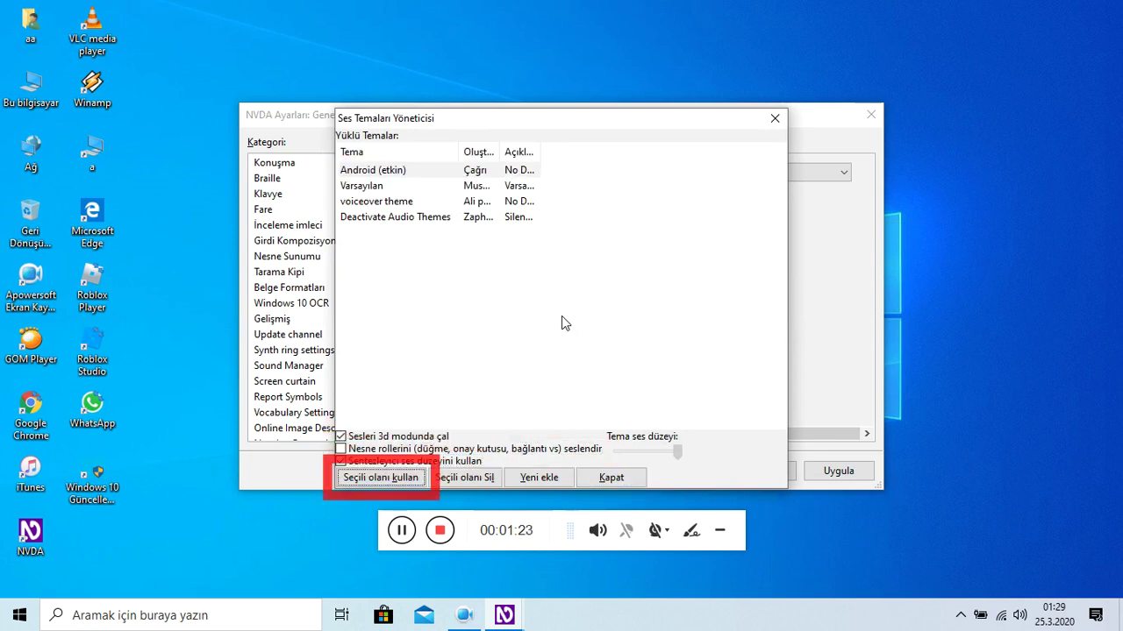
key(Tab)
key(Tab)
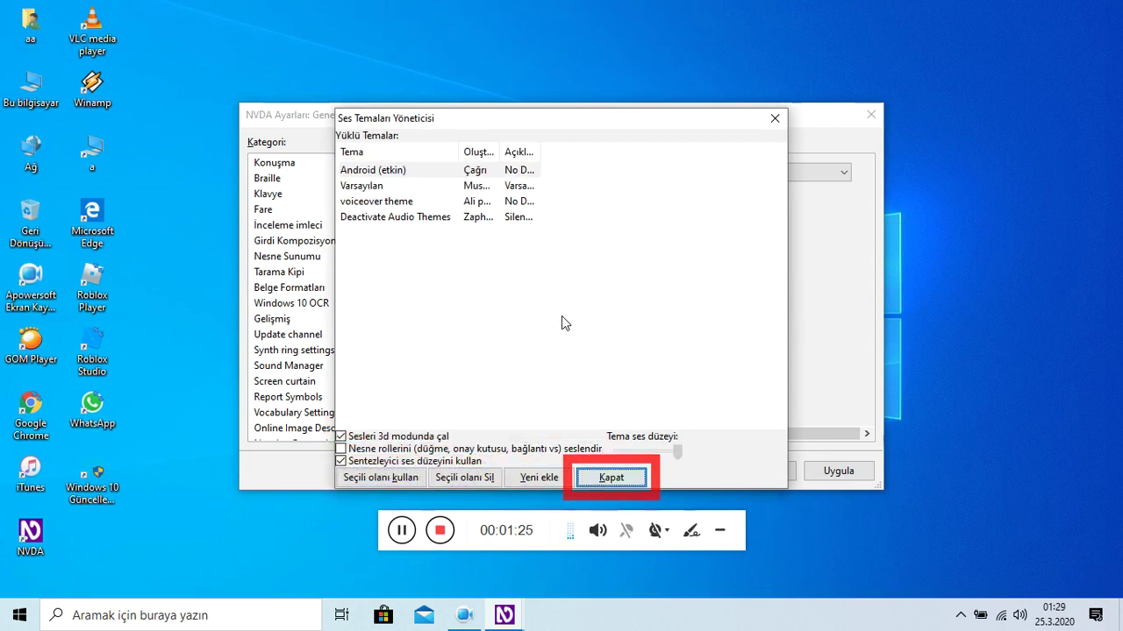
key(Return)
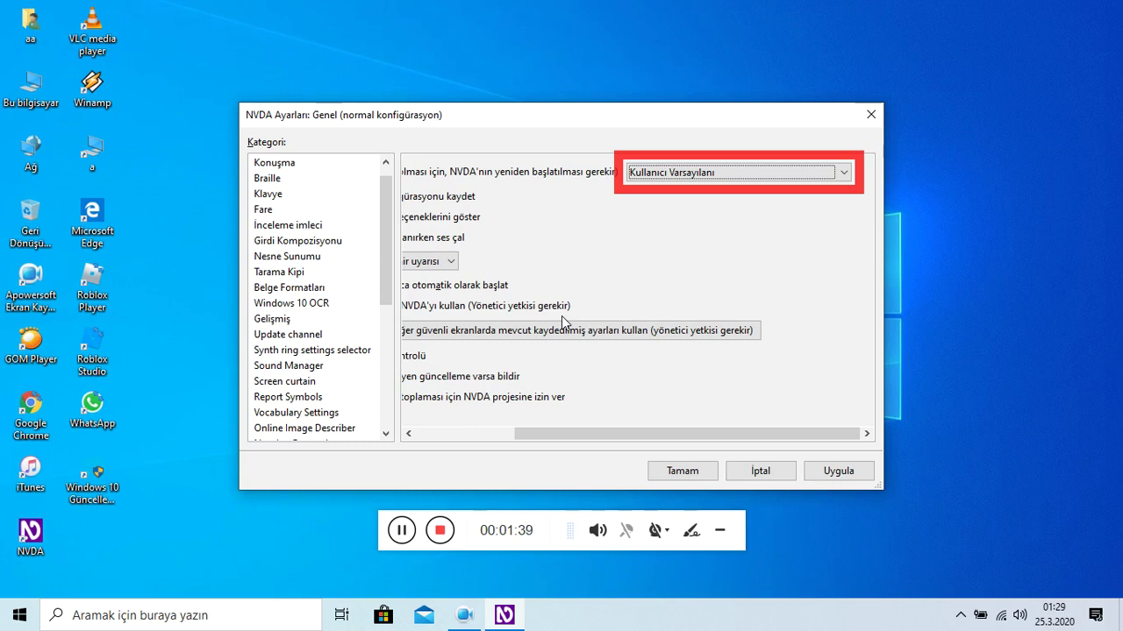
Review the General settings one by one, from saving the configuration on exit to allowing usage data collection.
key(Tab)
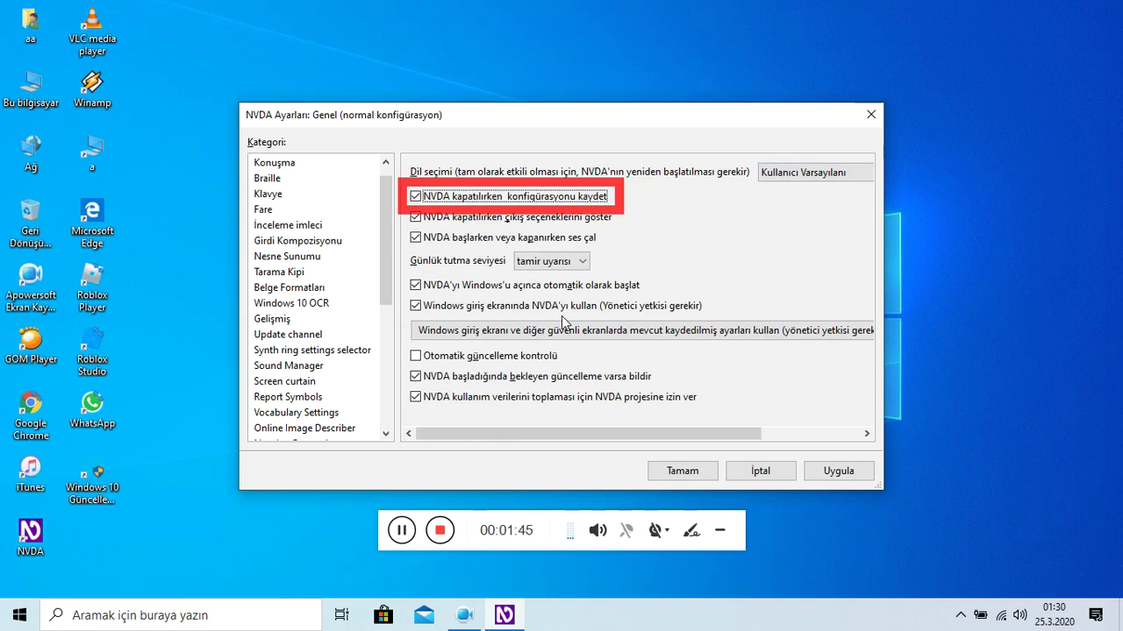
key(Tab)
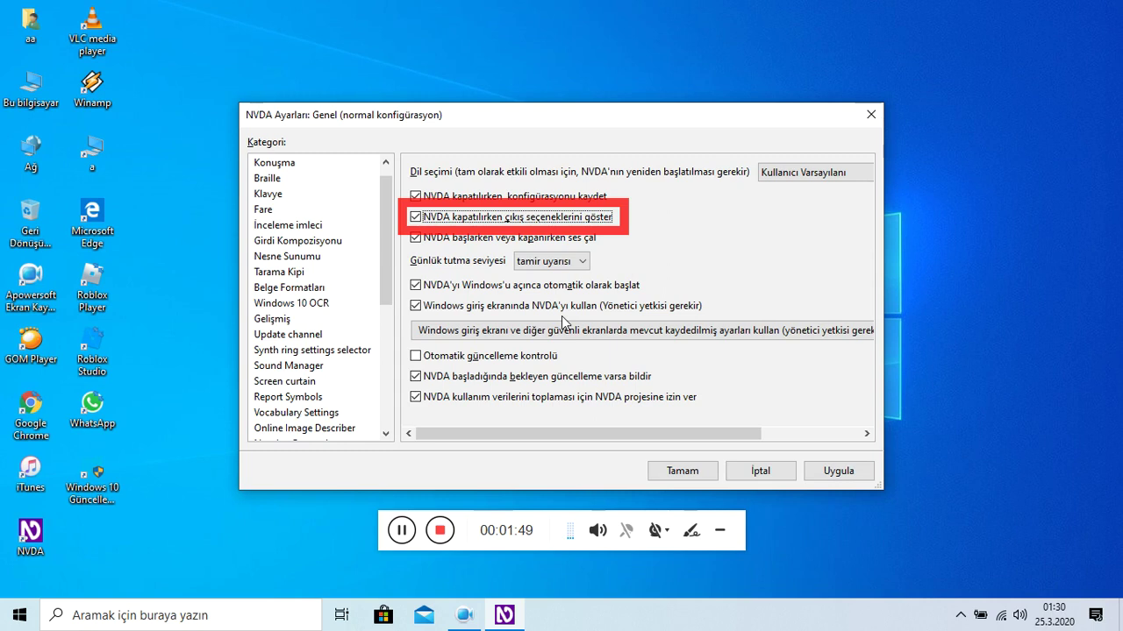
key(Tab)
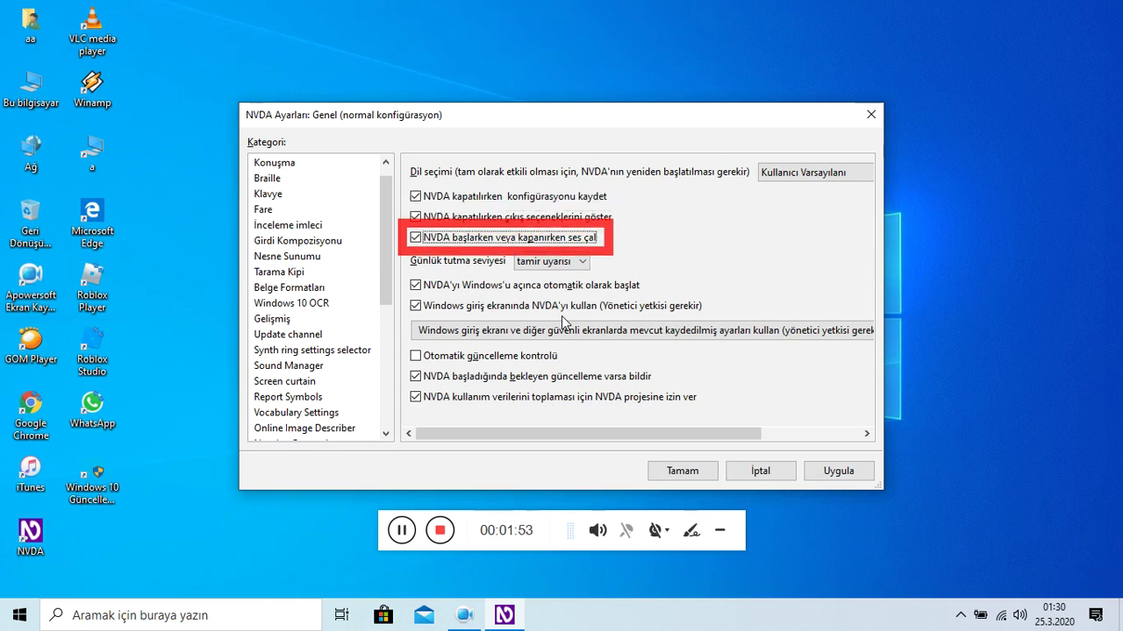
key(Tab)
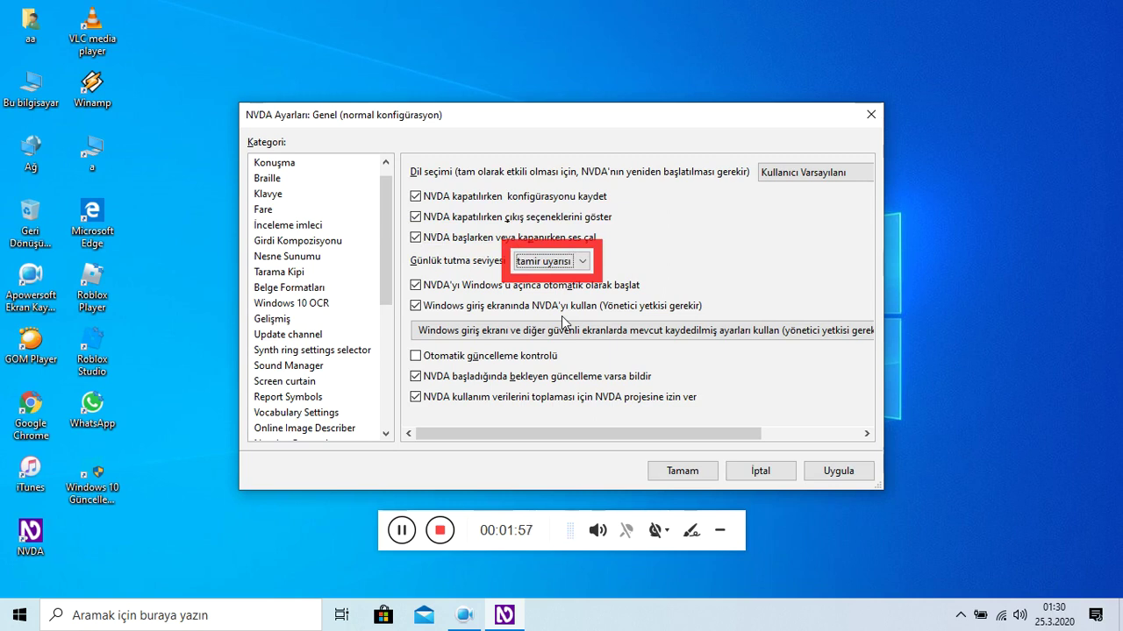
key(Tab)
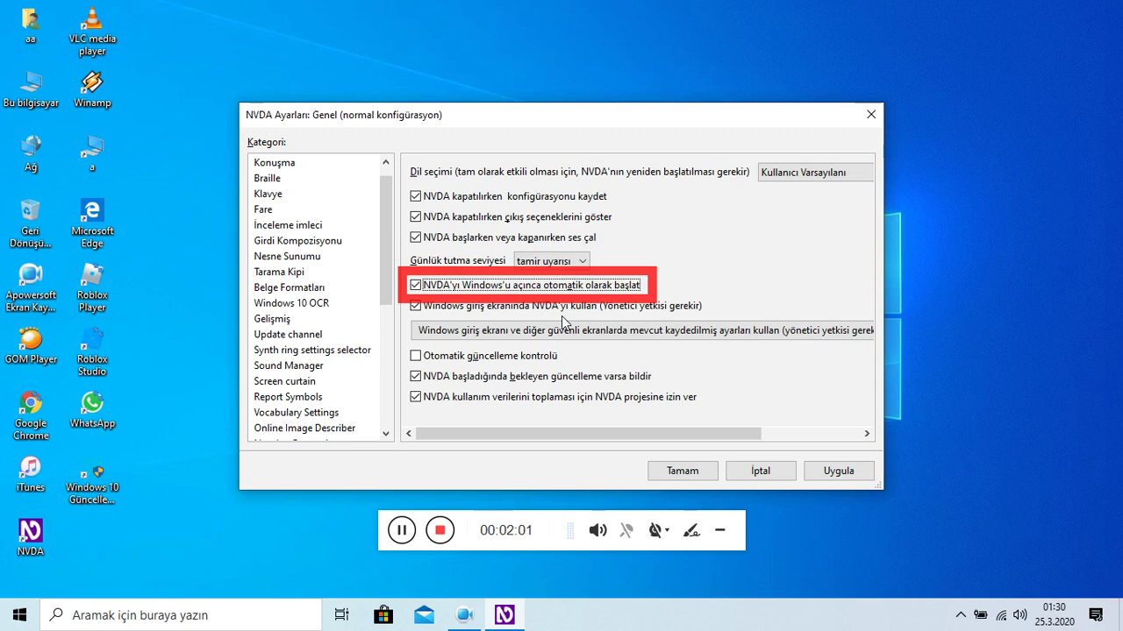
key(Tab)
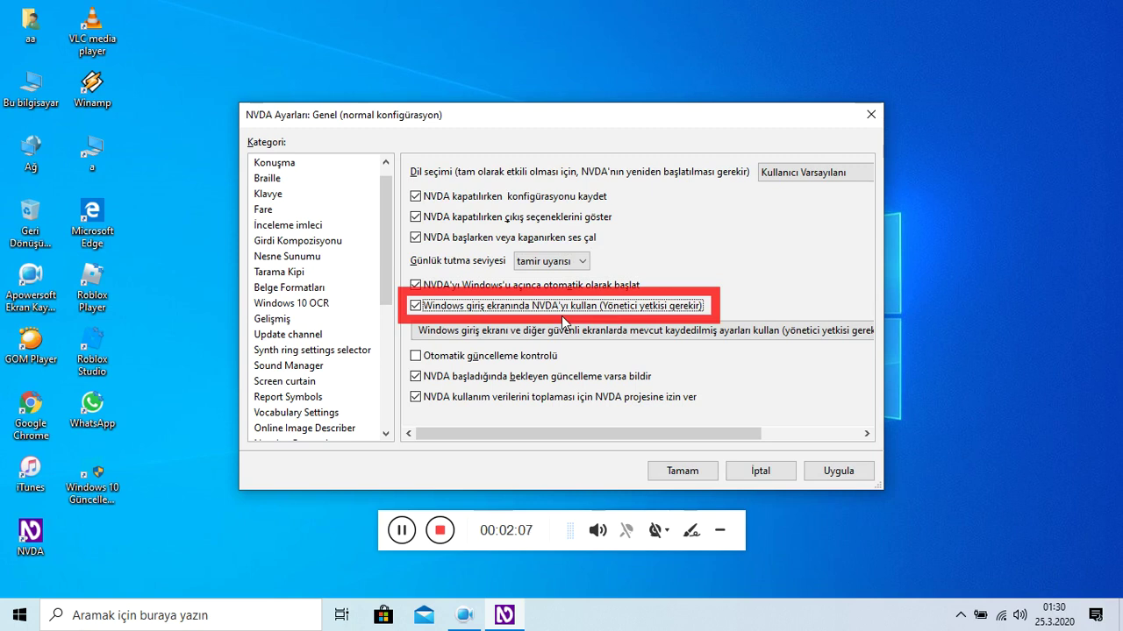
key(Tab)
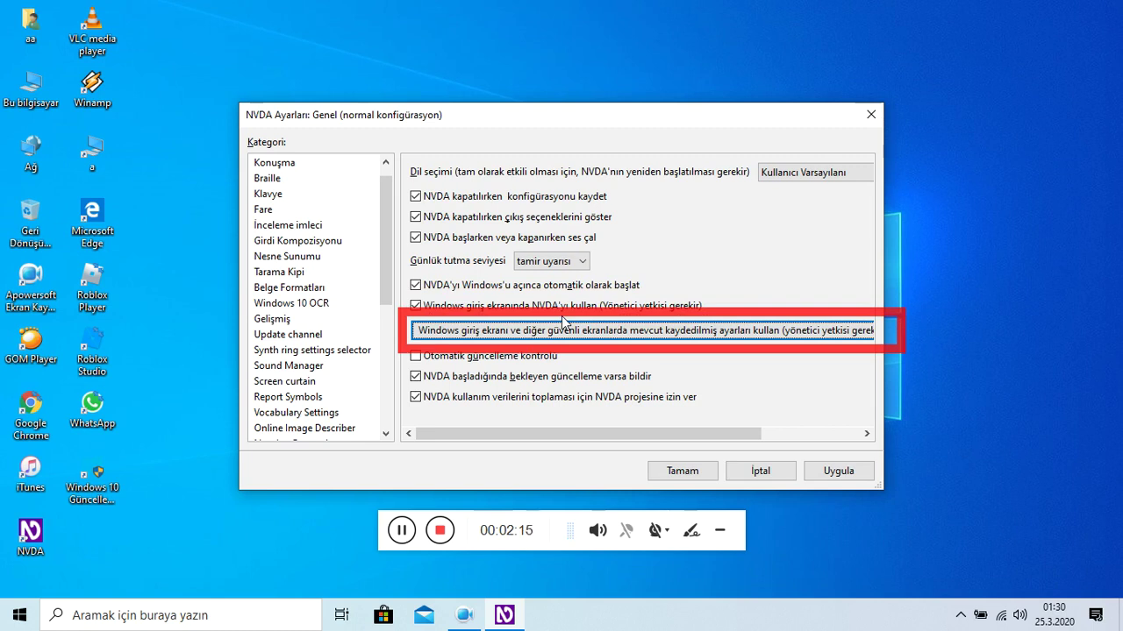
key(Tab)
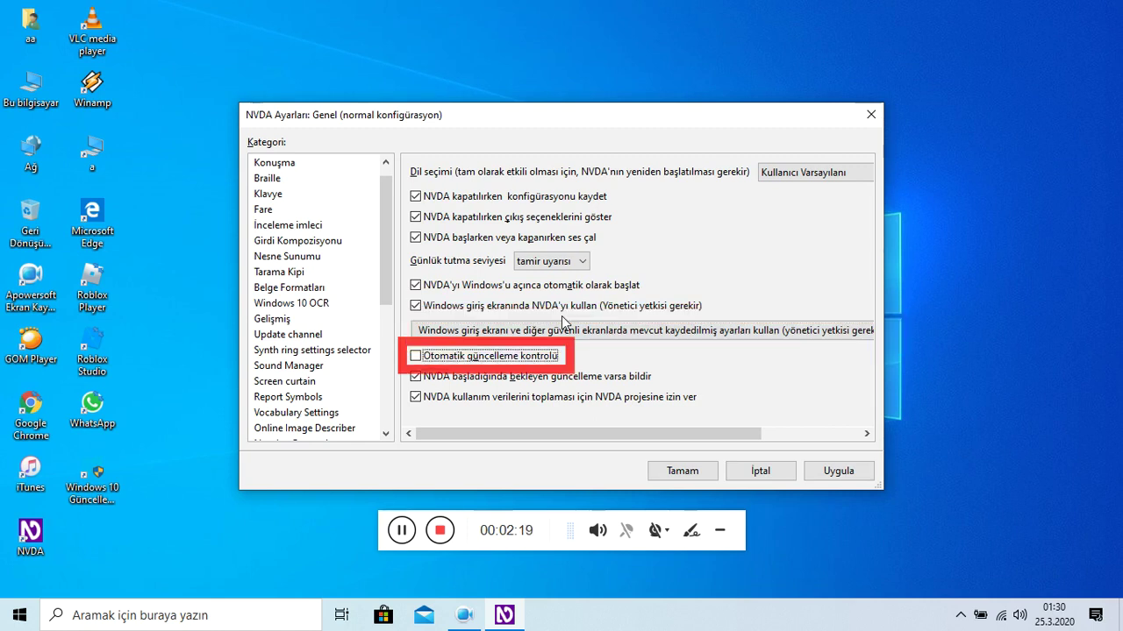
key(Tab)
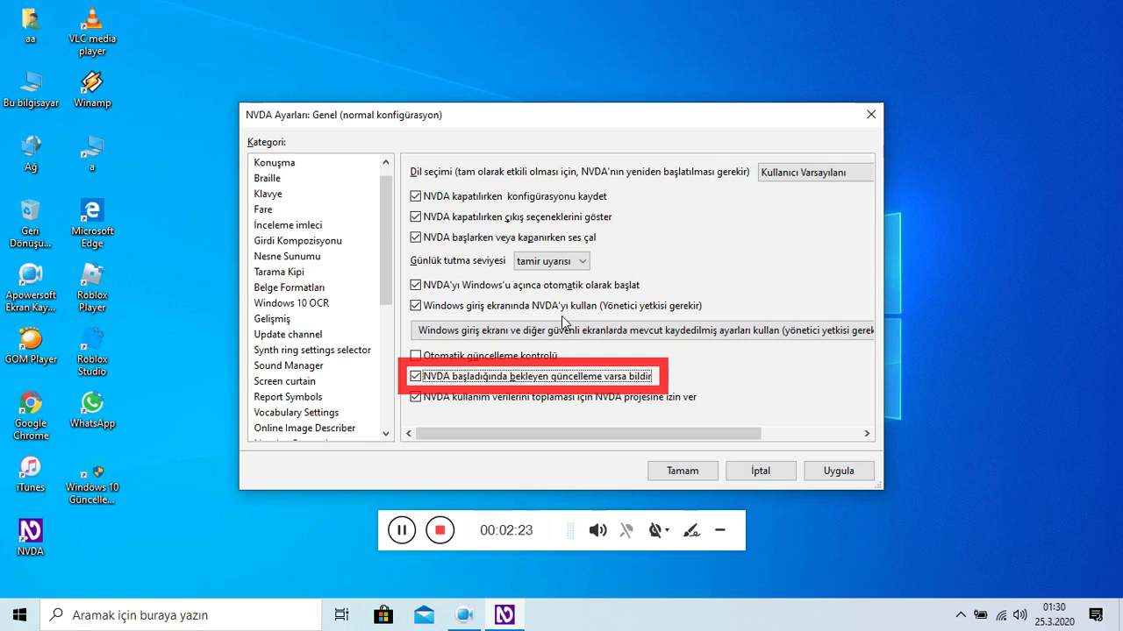
key(Tab)
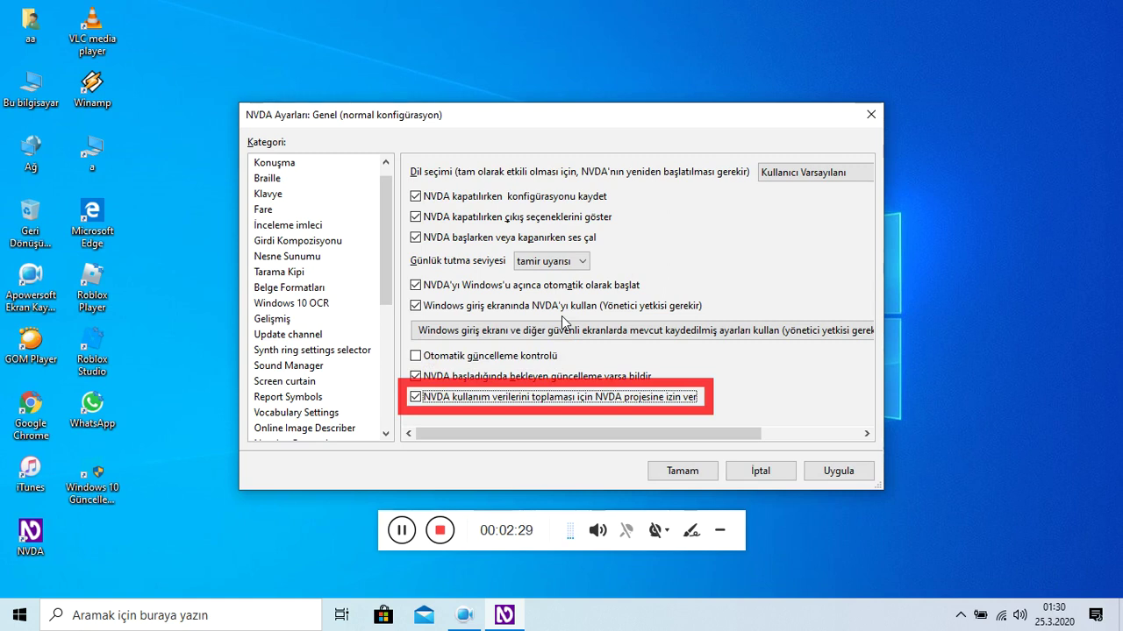
key(Tab)
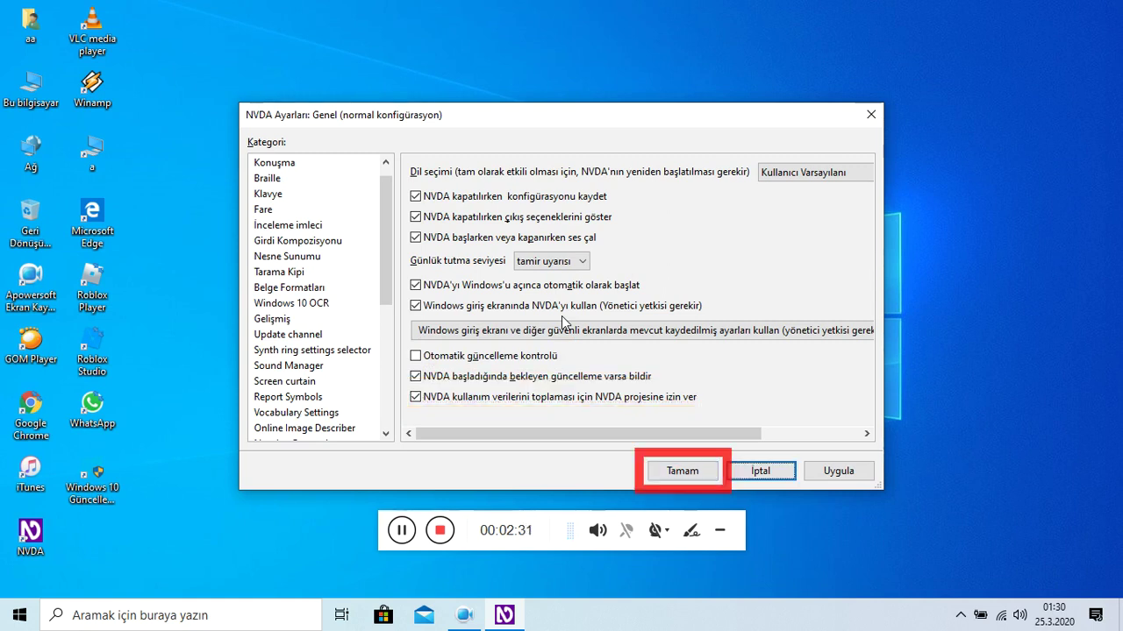
Switch the NVDA settings to the Konuşma category and move to its synthesizer field.
key(Tab)
key(Tab)
key(Tab)
key(Down)
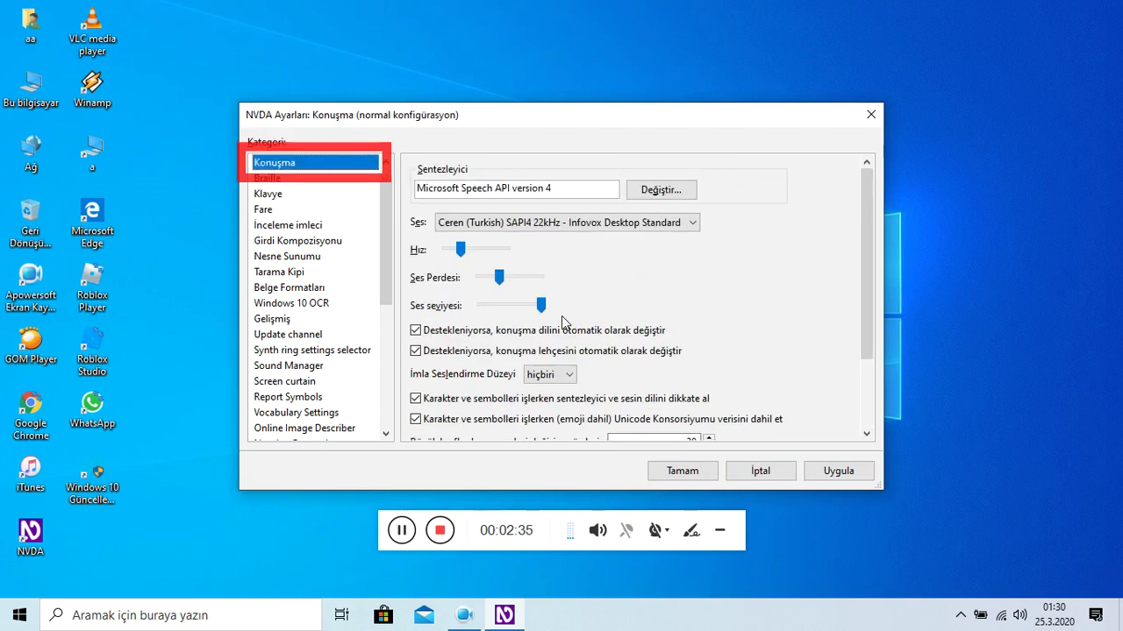
key(Tab)
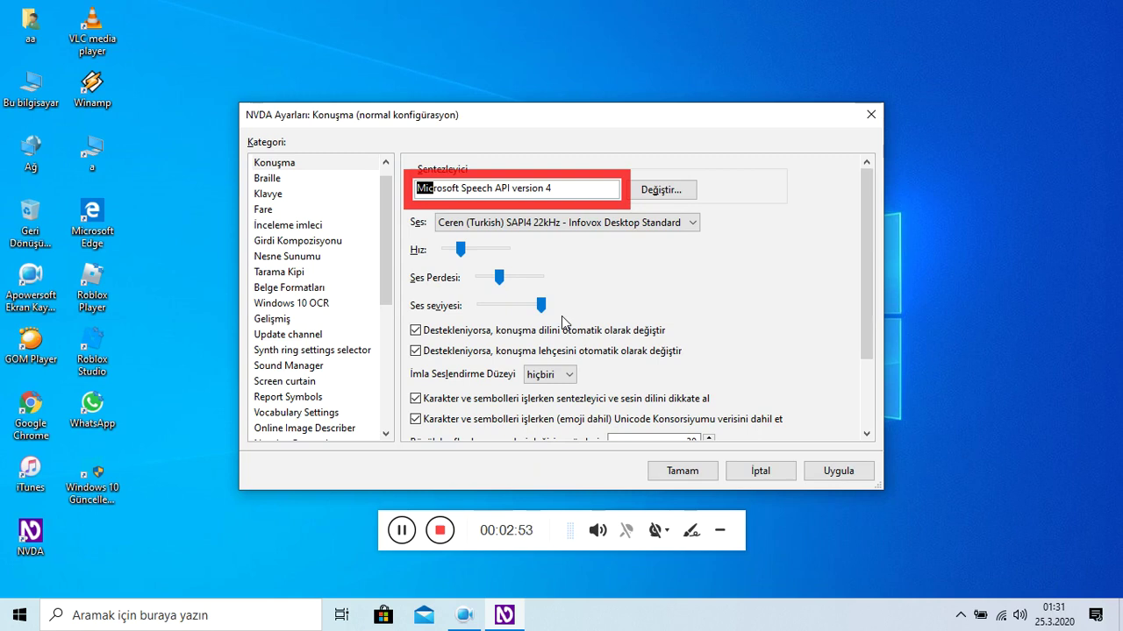
Review the Konuşma settings one by one, from the voice choice to including Unicode Consortium data for characters and symbols.
key(Tab)
key(Tab)
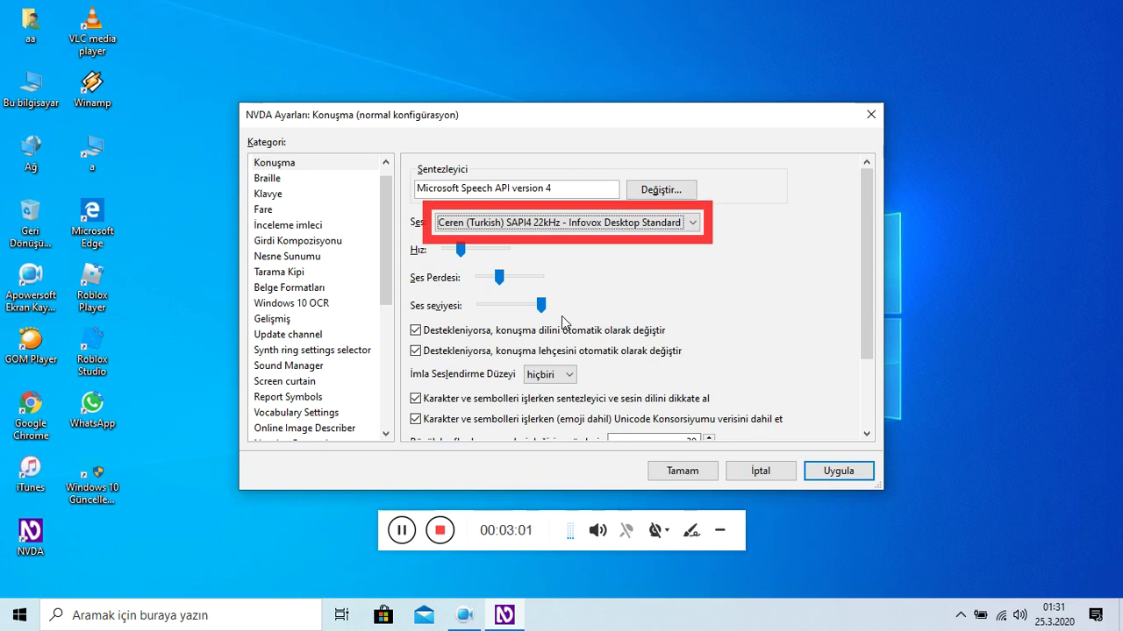
key(Tab)
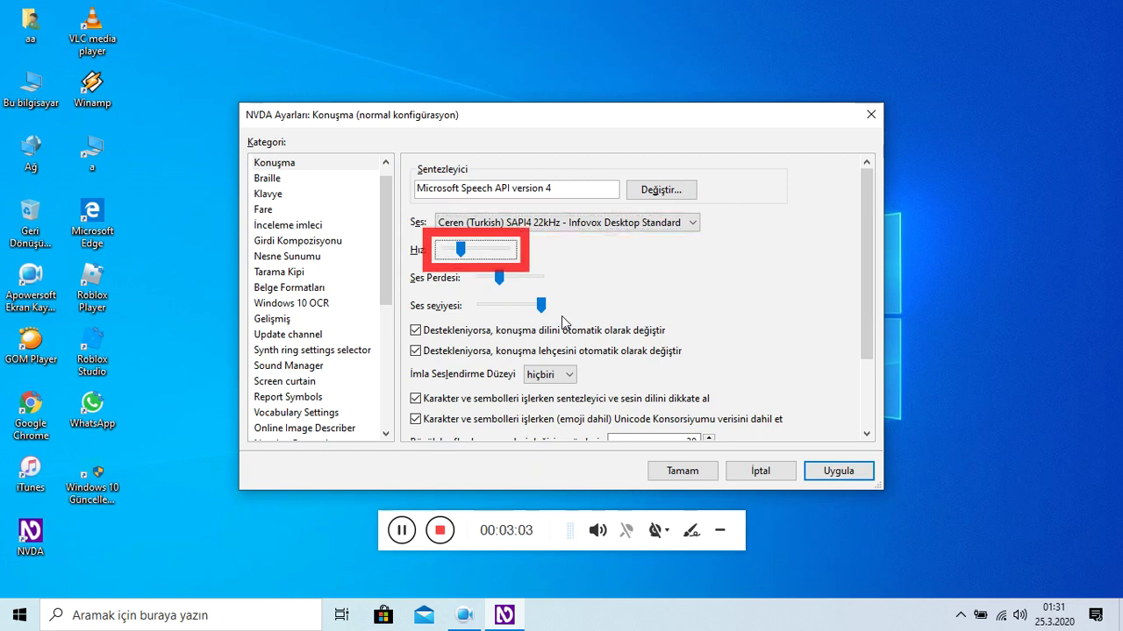
key(Tab)
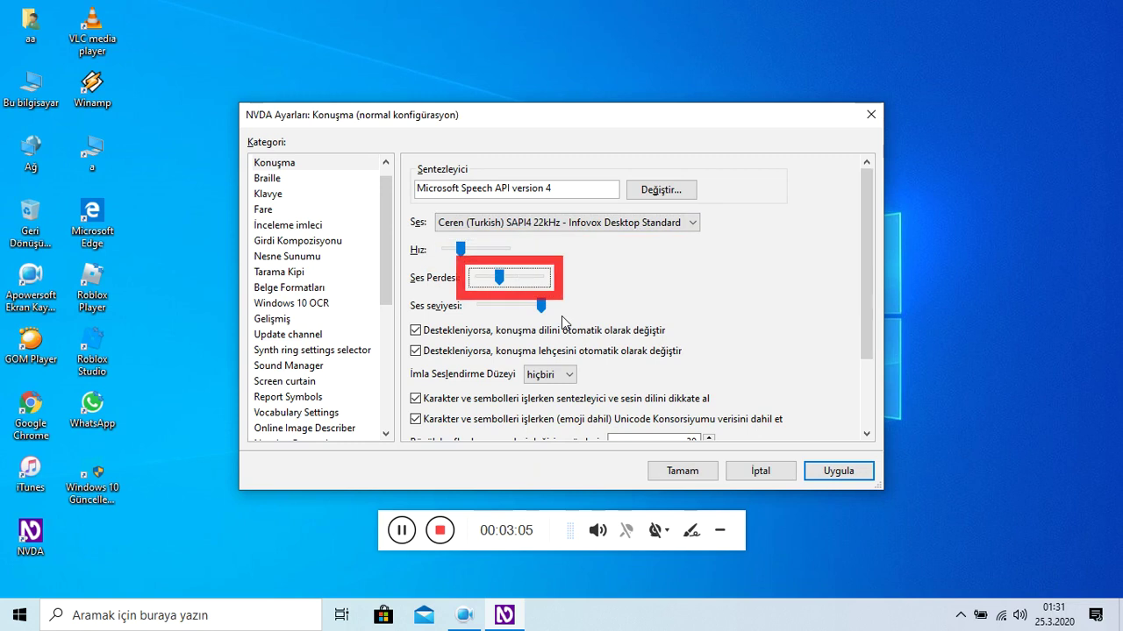
key(Tab)
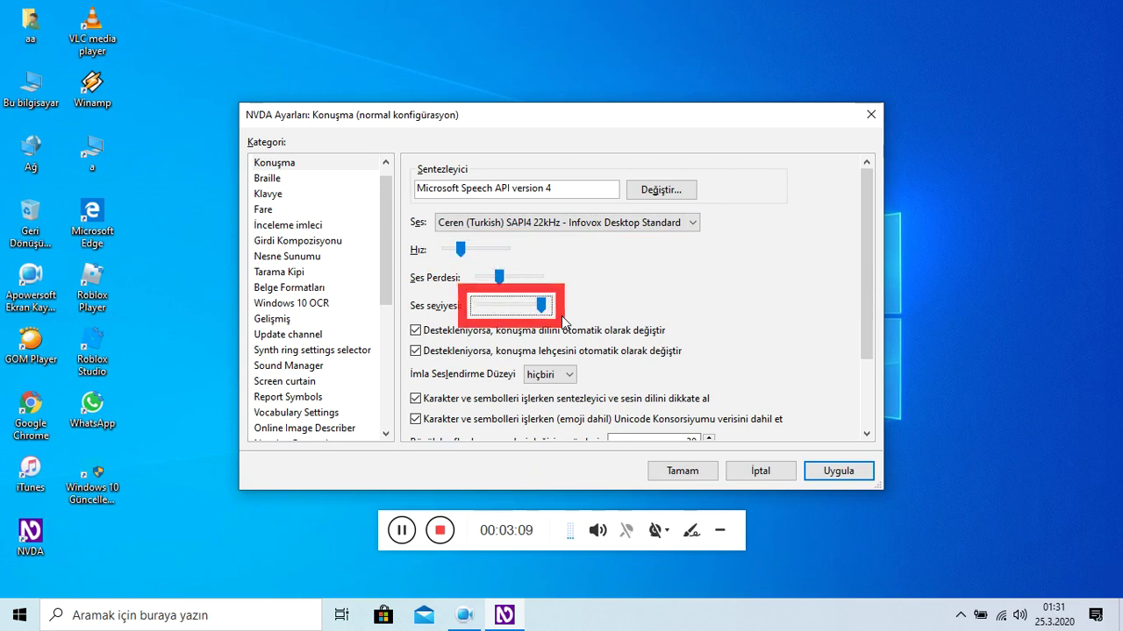
key(Tab)
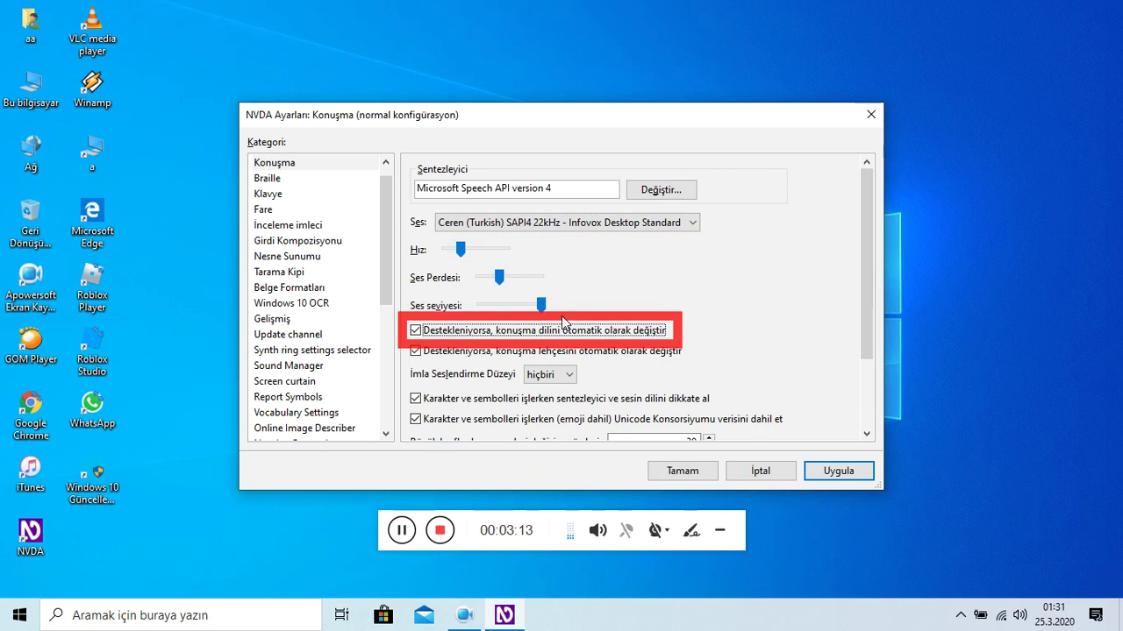
key(Tab)
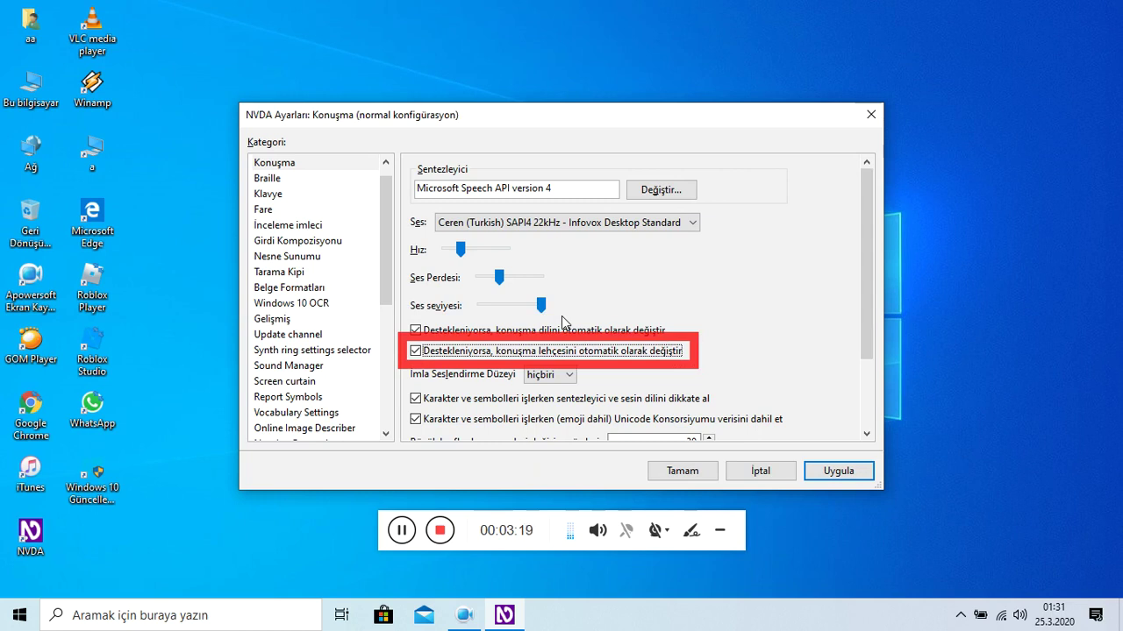
key(Tab)
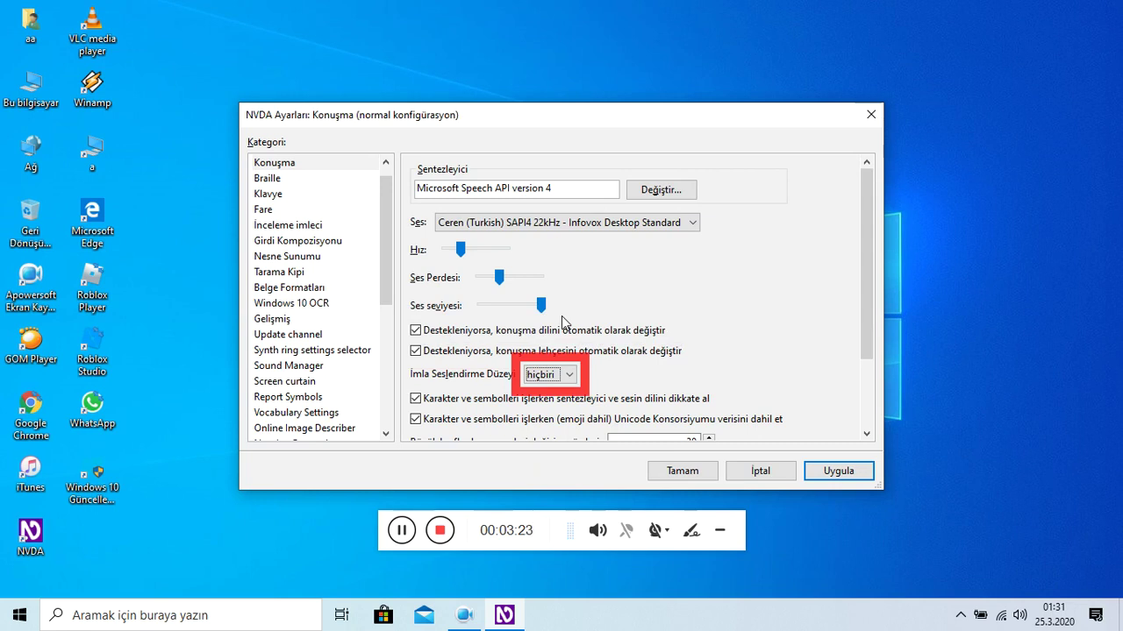
key(Tab)
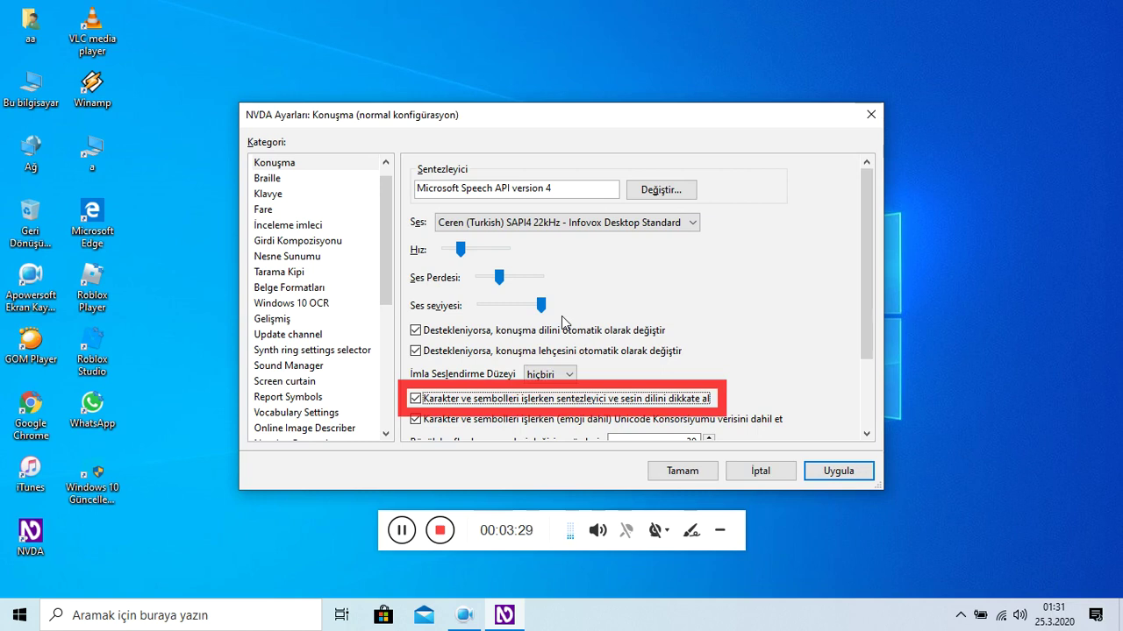
key(Tab)
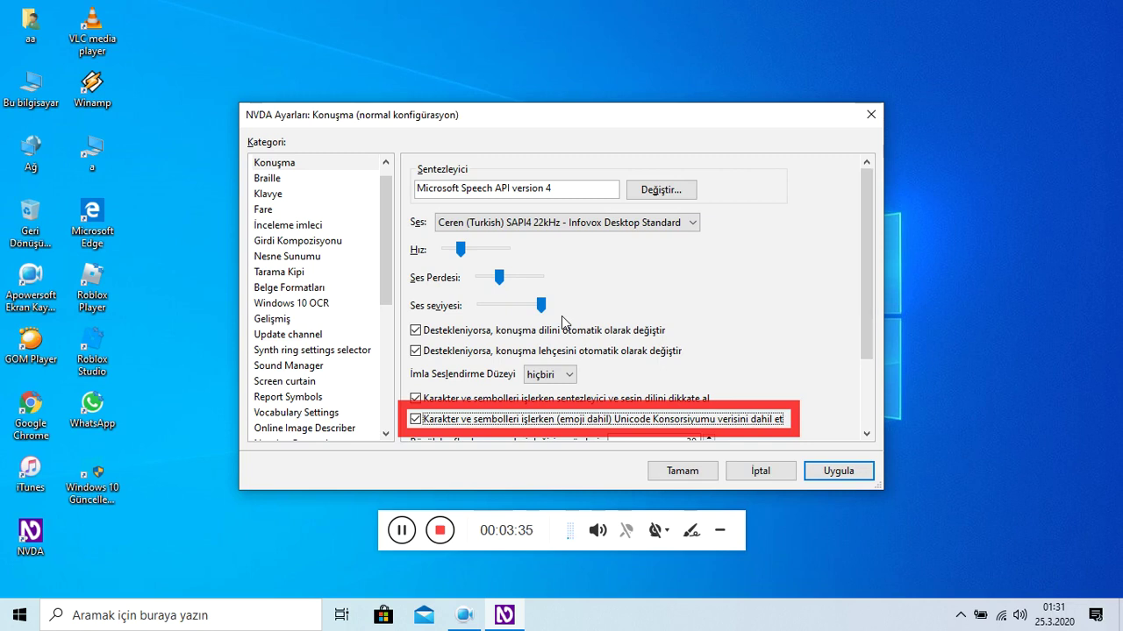
Set the capital letter pitch change percentage (Büyük harflerde ses perdesi değişim yüzdesi) to 38.
key(Tab)
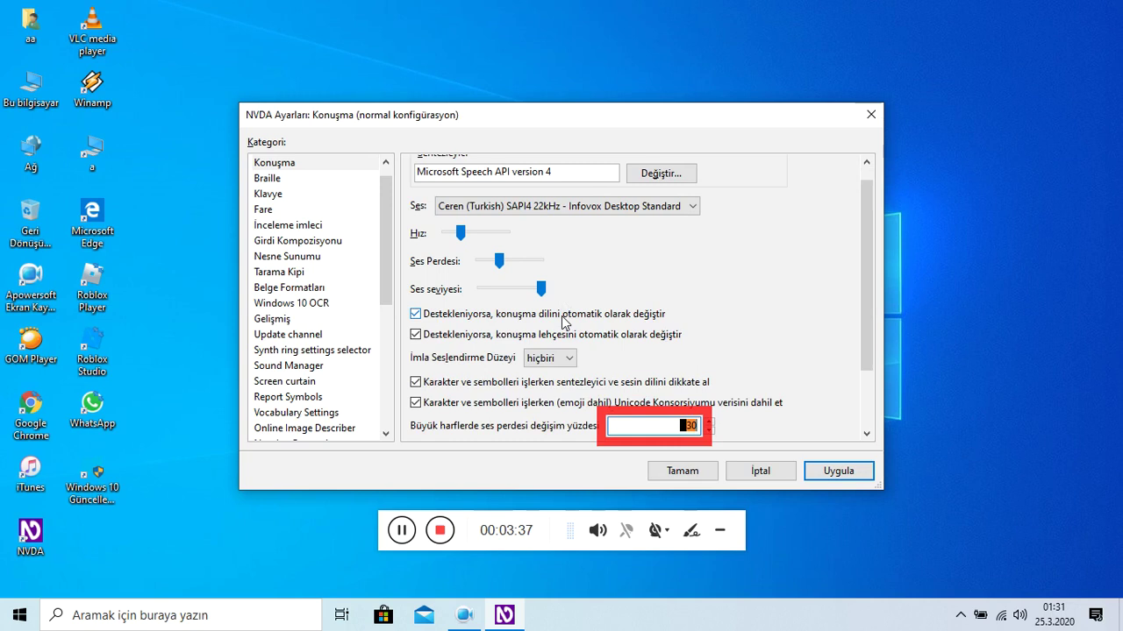
key(Up)
key(Up)
key(Up)
key(Up)
key(Up)
key(Up)
key(Up)
key(Up)
Enable both capital letter options, Büyük harflerden önce büyük de and Büyük harflerde bip sesi çıkar.
key(Tab)
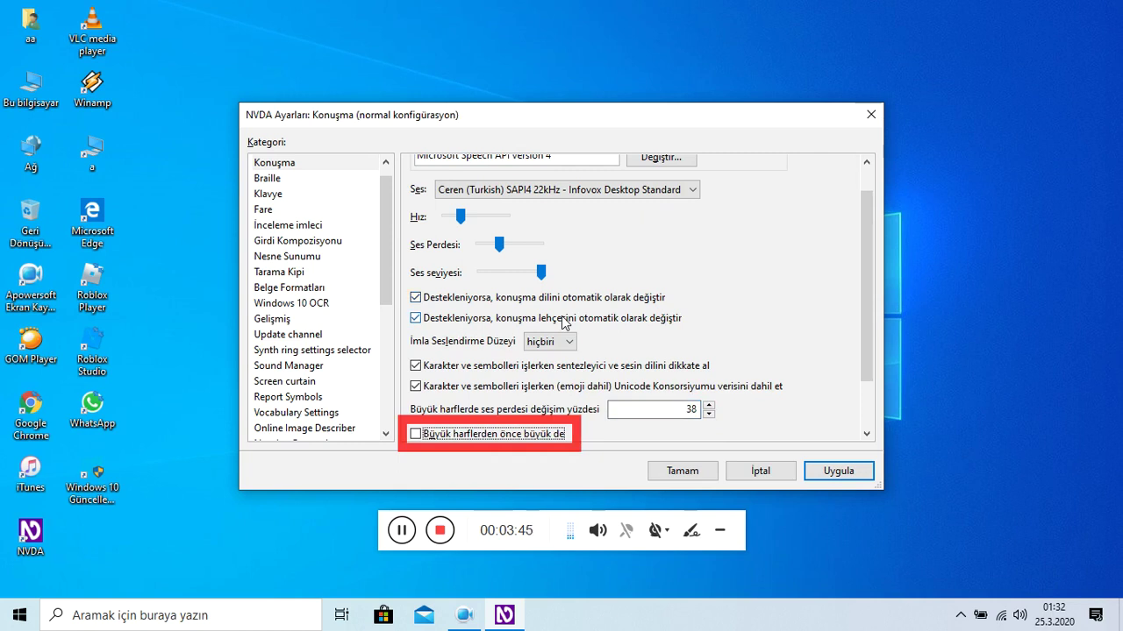
key(space)
key(Tab)
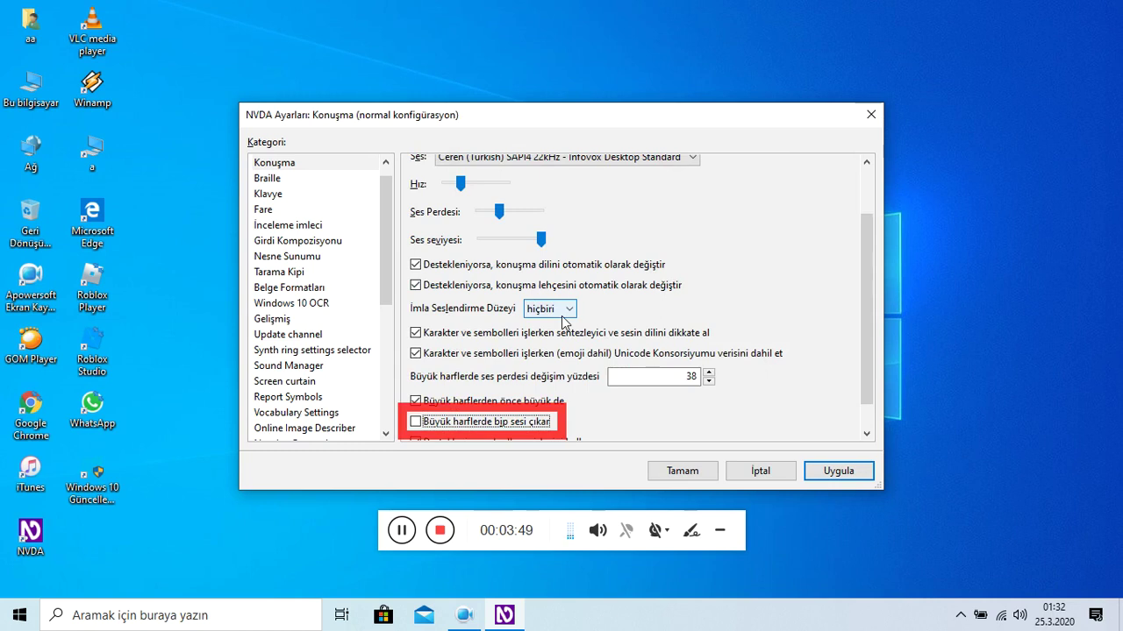
key(space)
key(Tab)
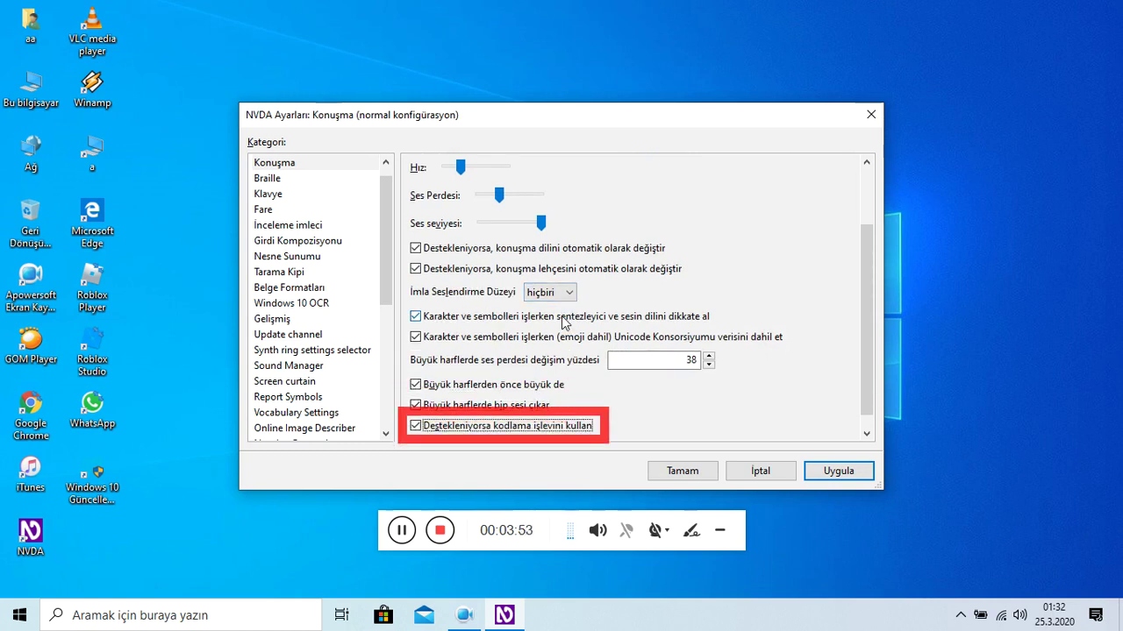
Change the speech voice to Baris (Turkish) SAPI4 22kHz - Infovox Desktop Standard and close the settings dialog.
key(Tab)
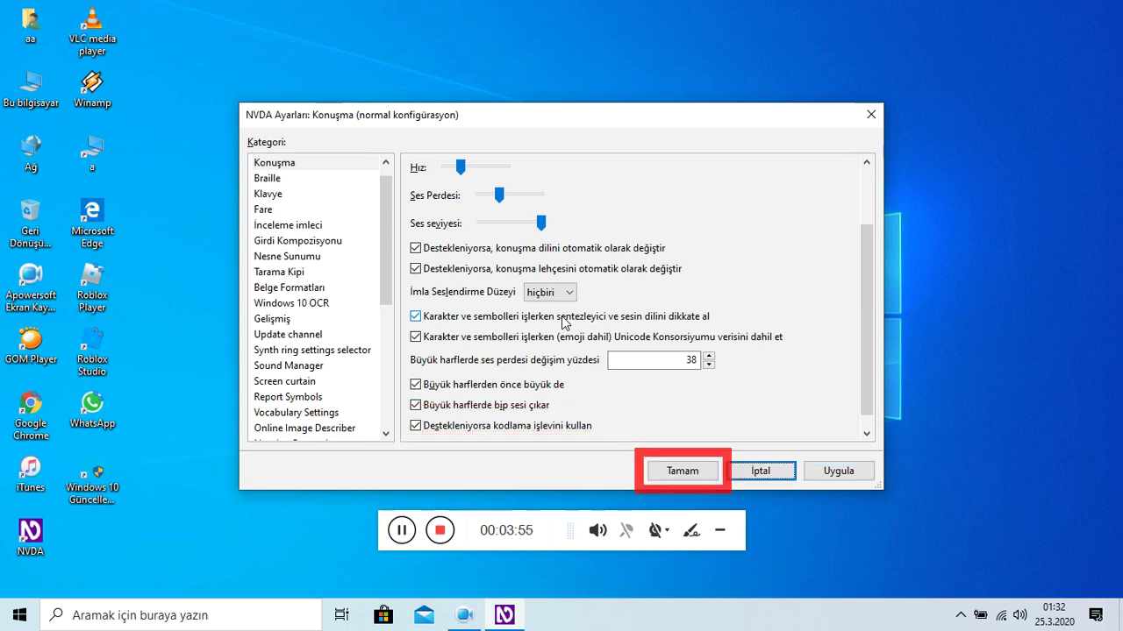
key(Tab)
key(Tab)
key(Tab)
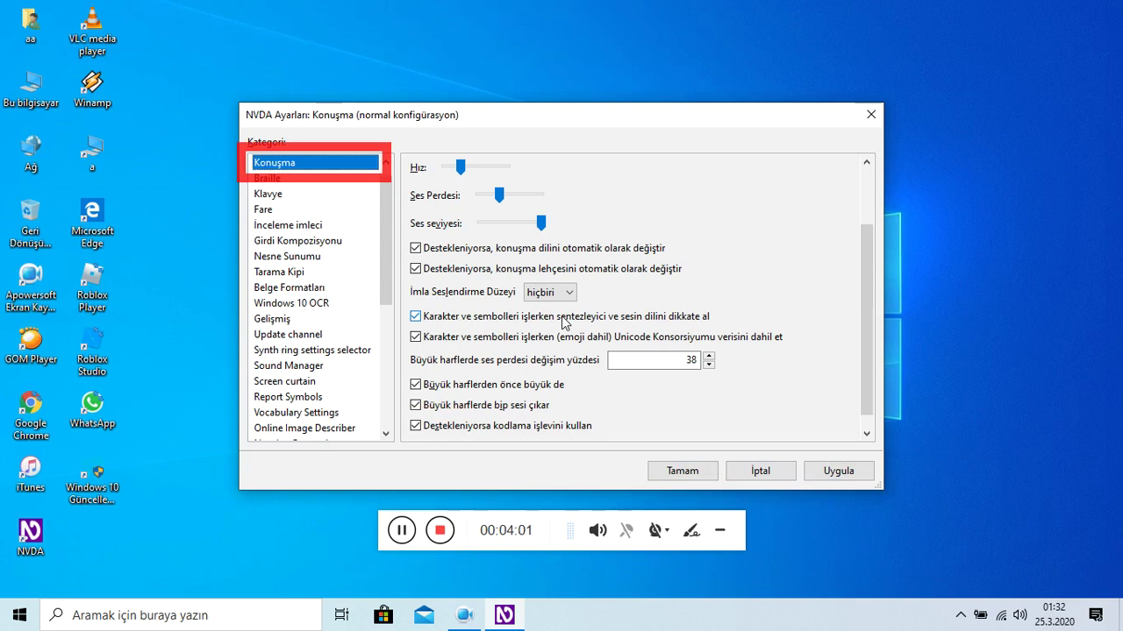
key(Tab)
key(Tab)
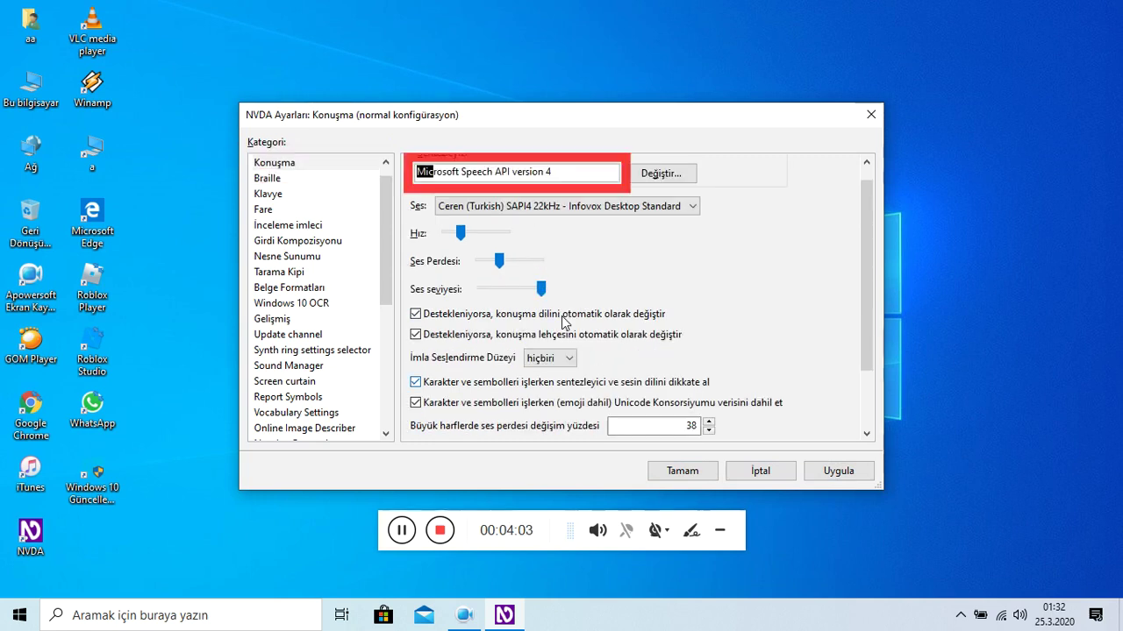
key(Tab)
key(Down)
key(Tab)
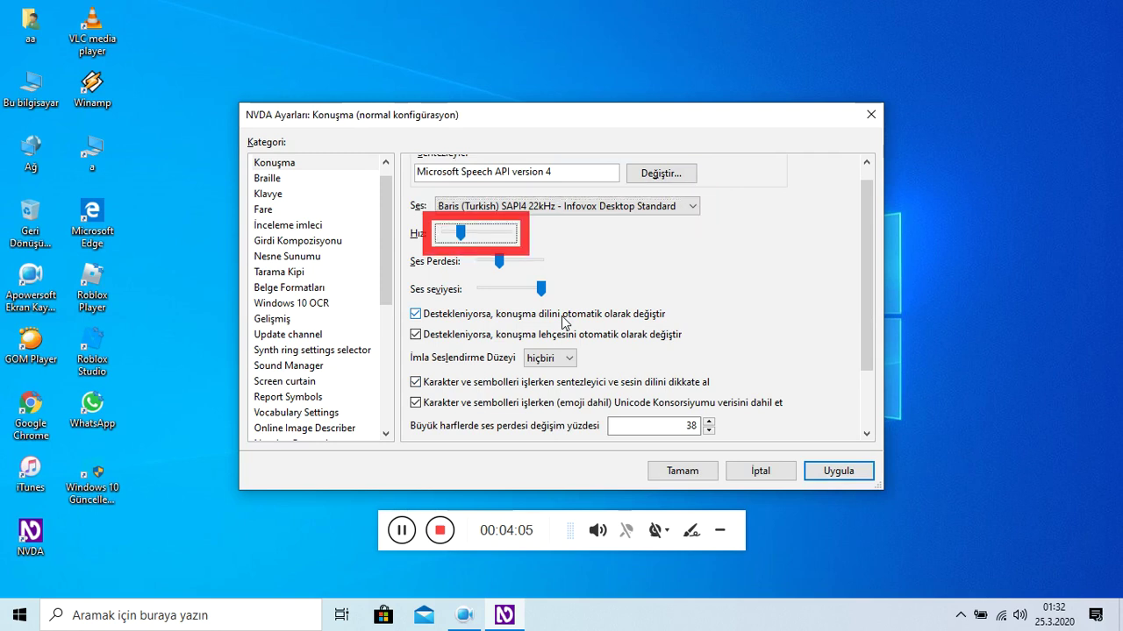
key(Tab)
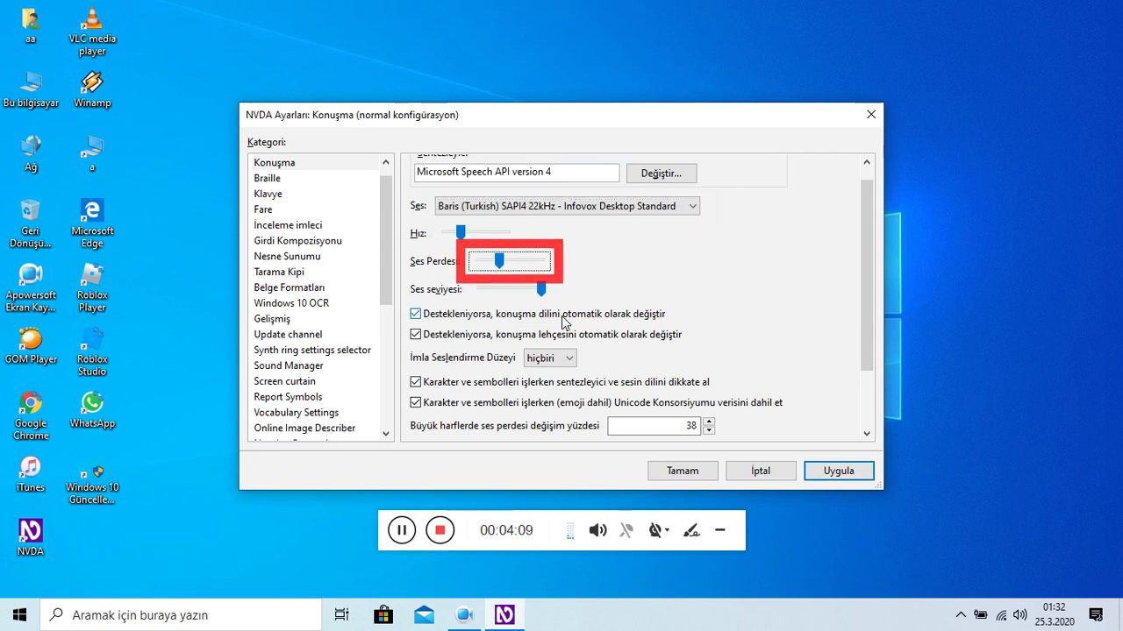
key(Escape)
Reopen the NVDA settings from the NVDA menu and go to the synthesizer field of the Konuşma category.
key(Insert+n)
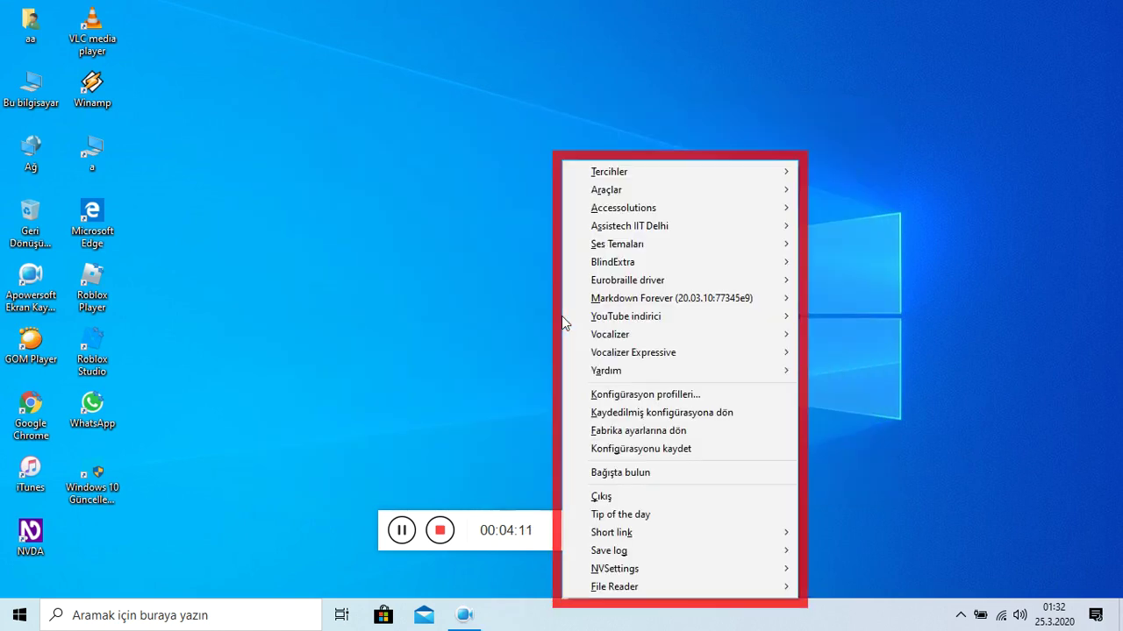
key(Right)
key(Return)
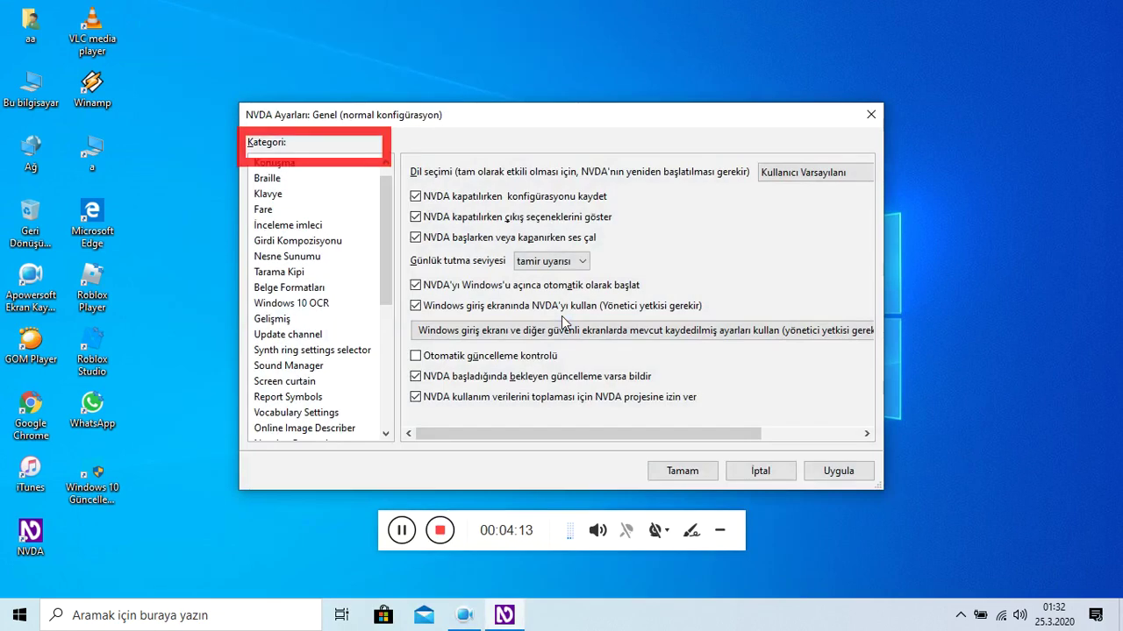
key(Down)
key(Tab)
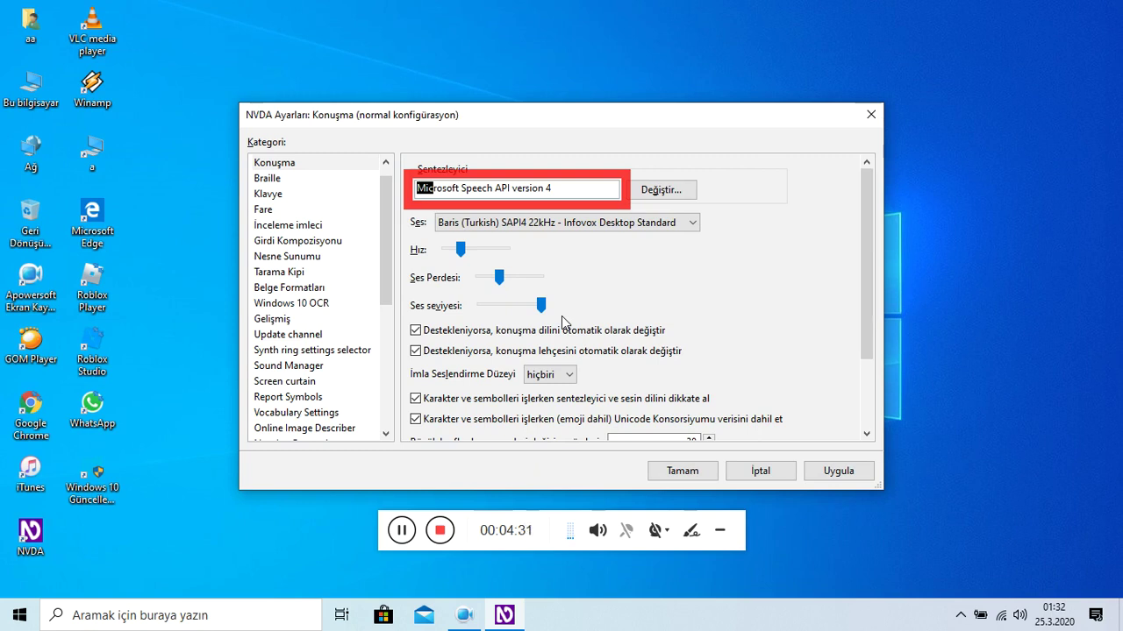
Review the Konuşma settings again, from changing the synthesizer to using the spelling function if supported (Destekleniyorsa kodlama işlevini kullan).
key(Tab)
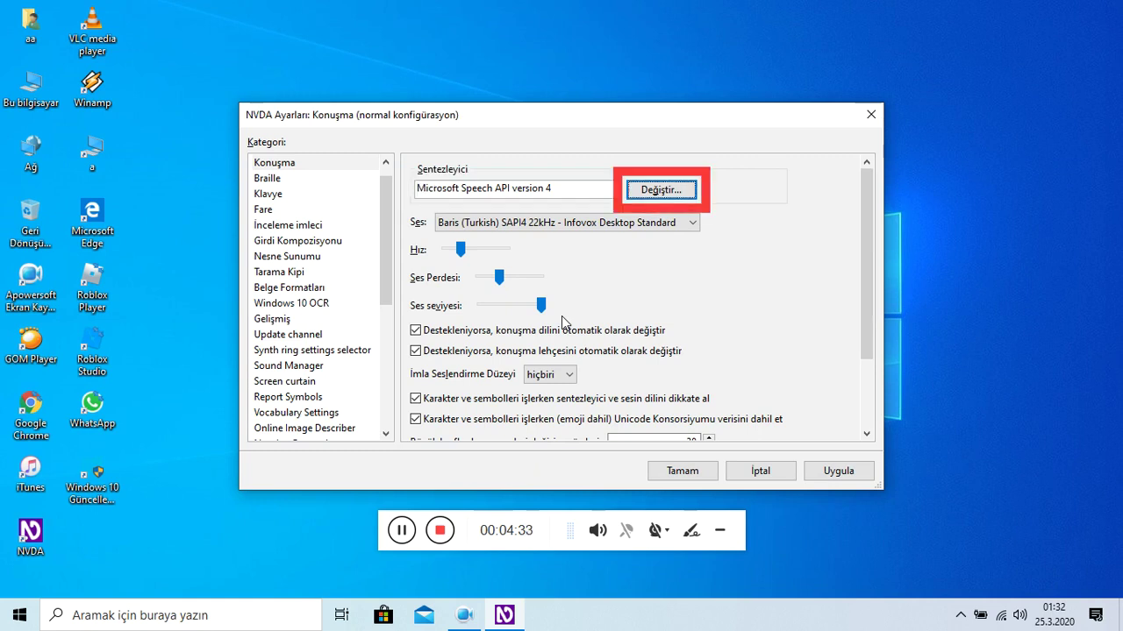
key(Tab)
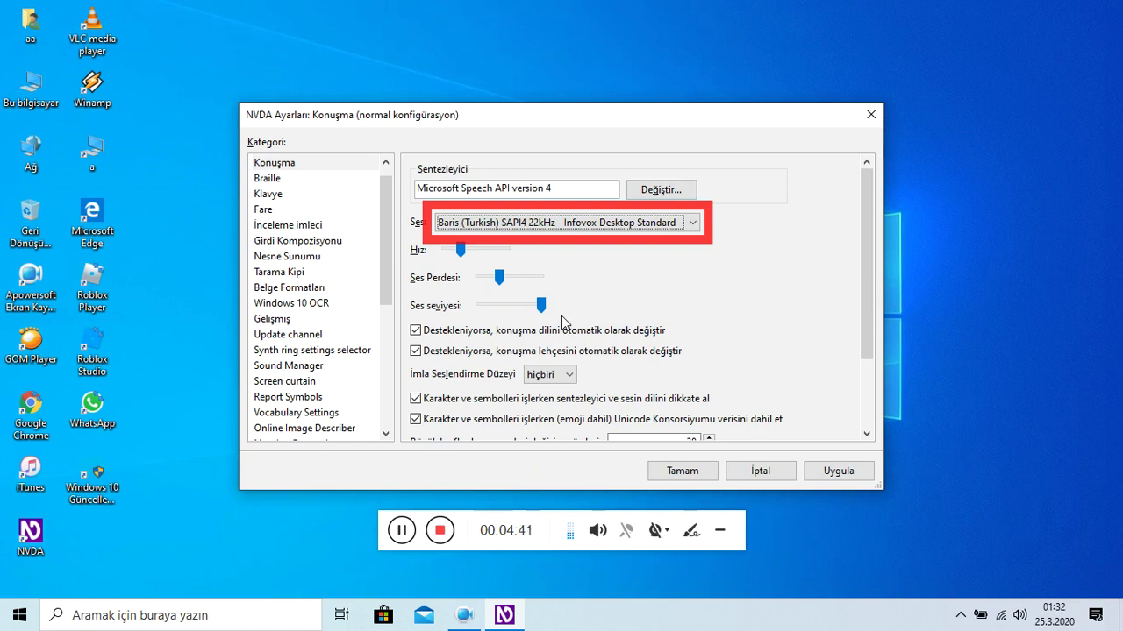
key(Tab)
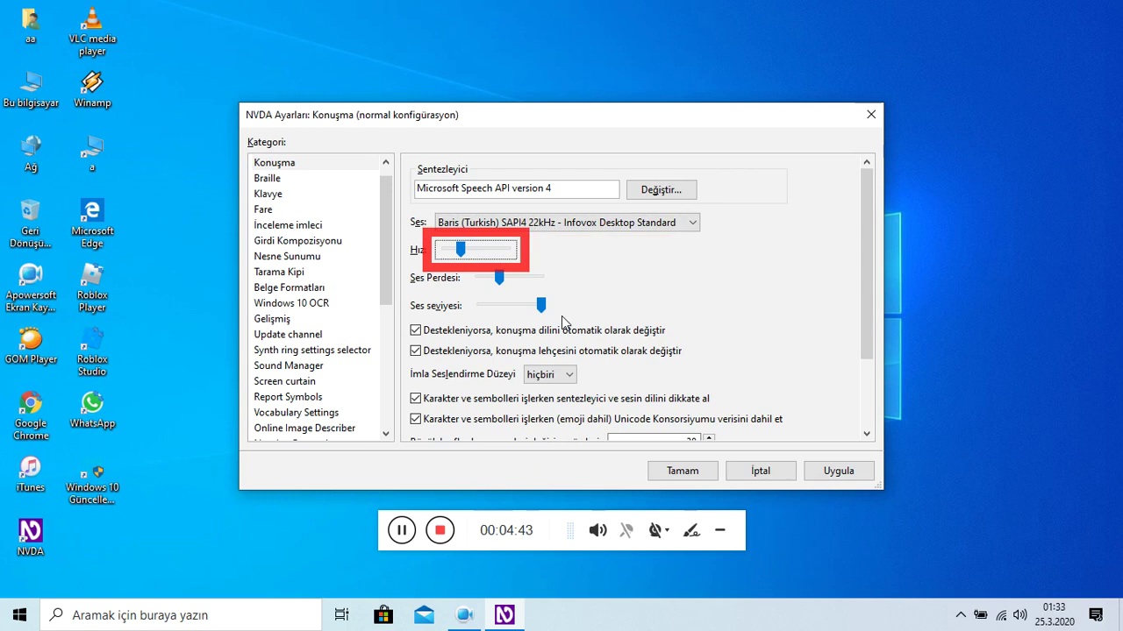
key(Tab)
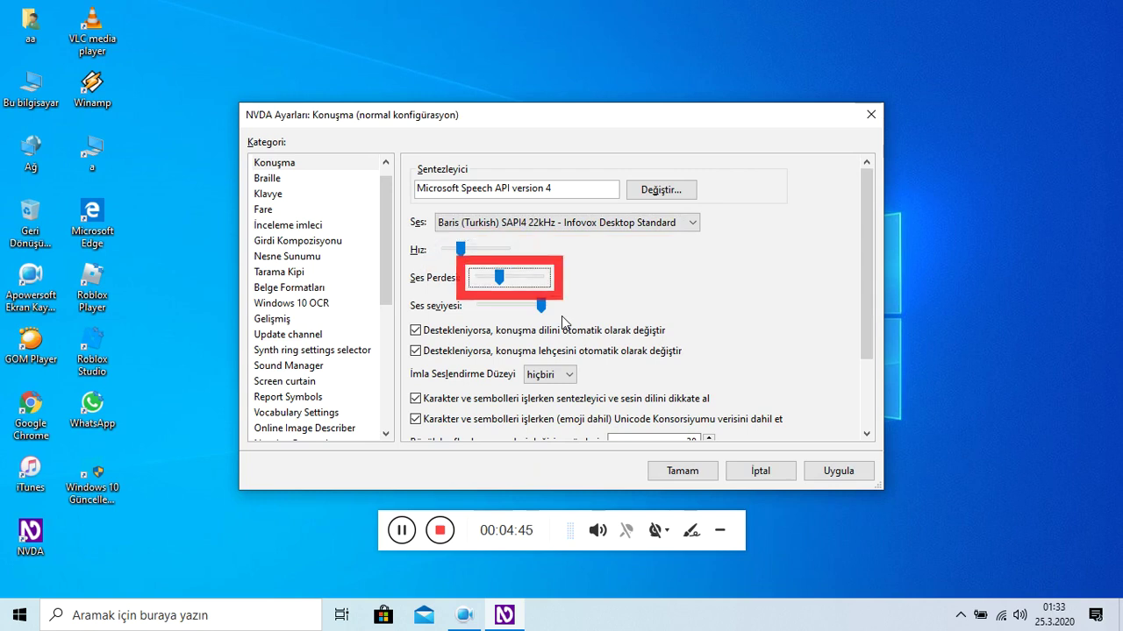
key(Tab)
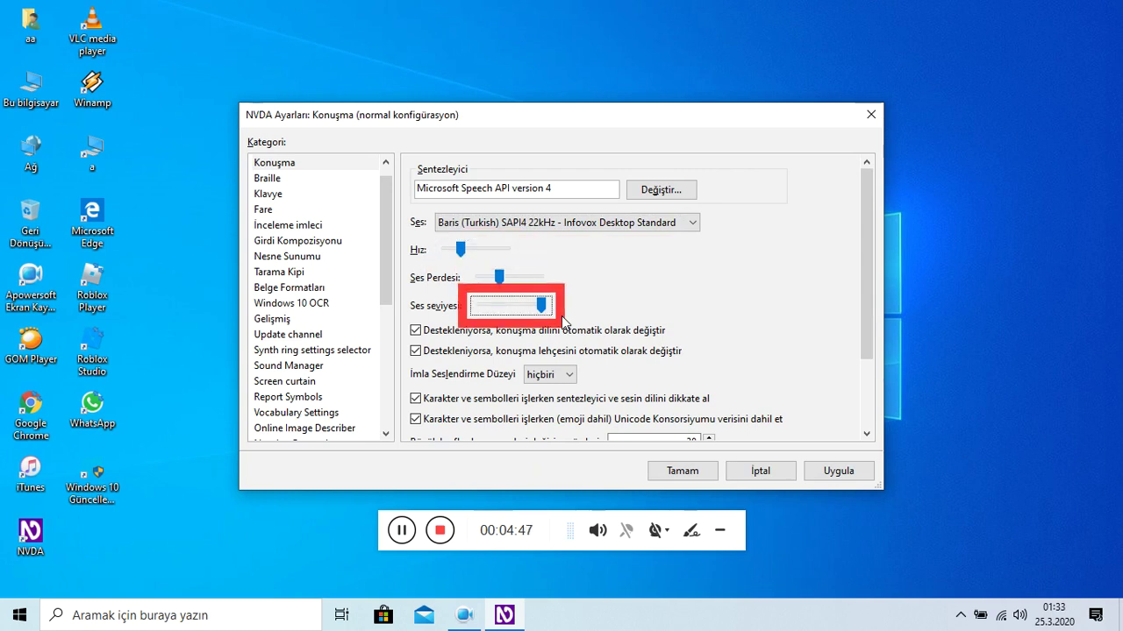
key(Tab)
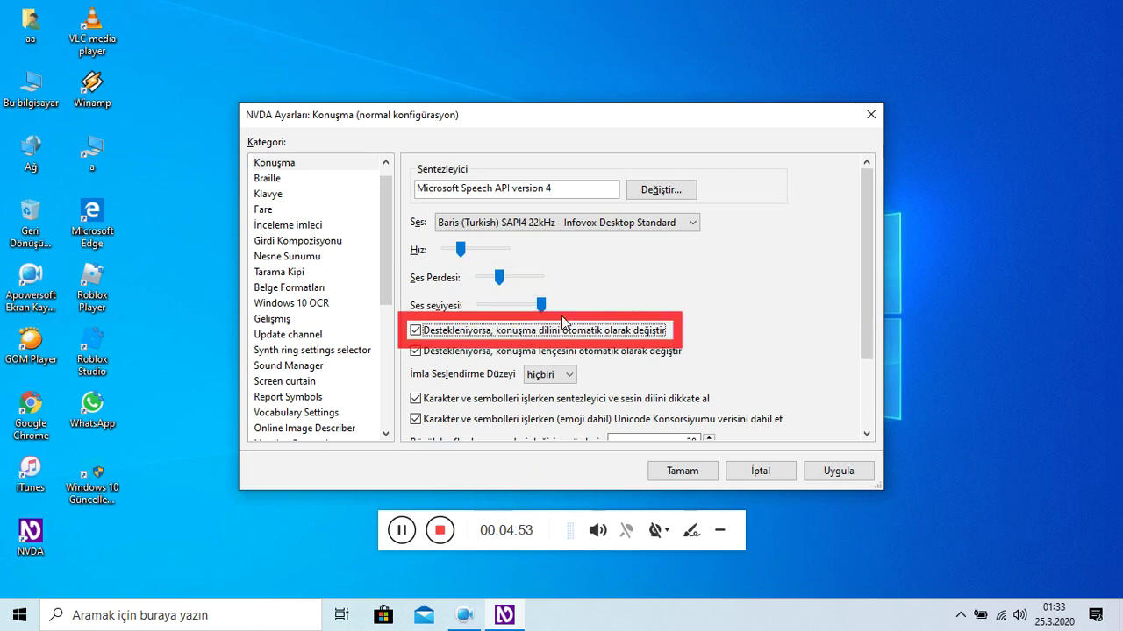
key(Tab)
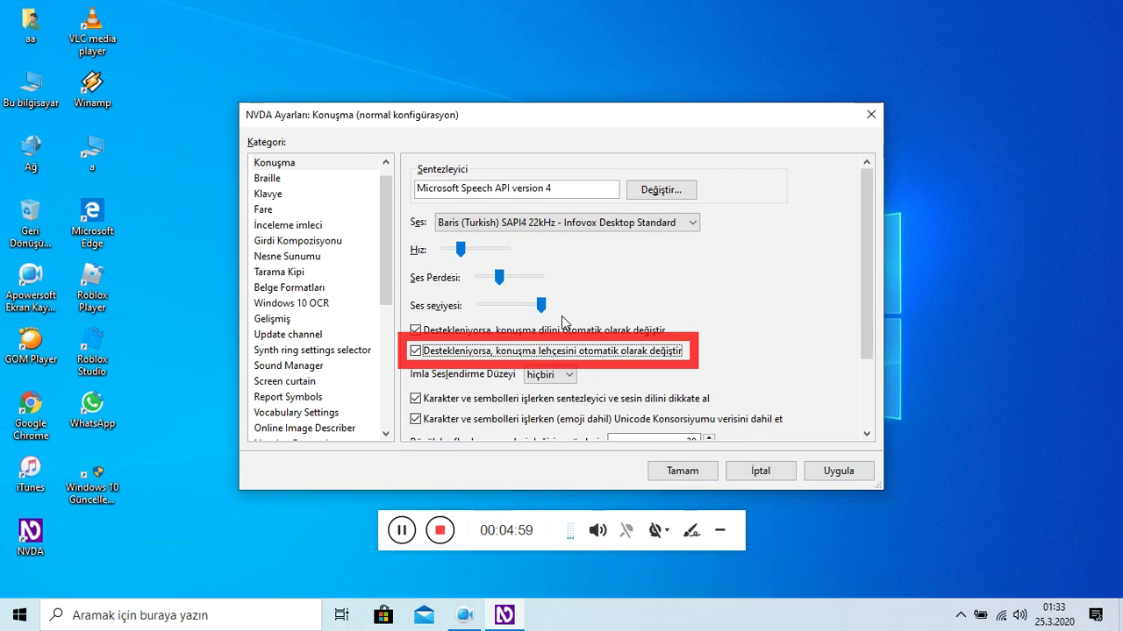
key(Tab)
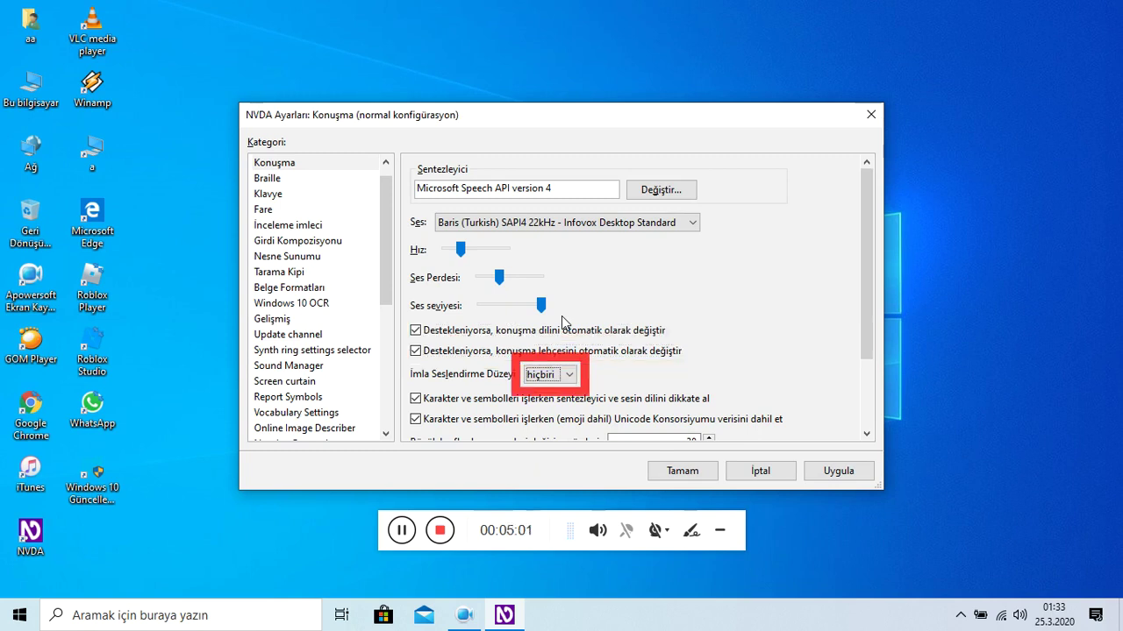
key(Tab)
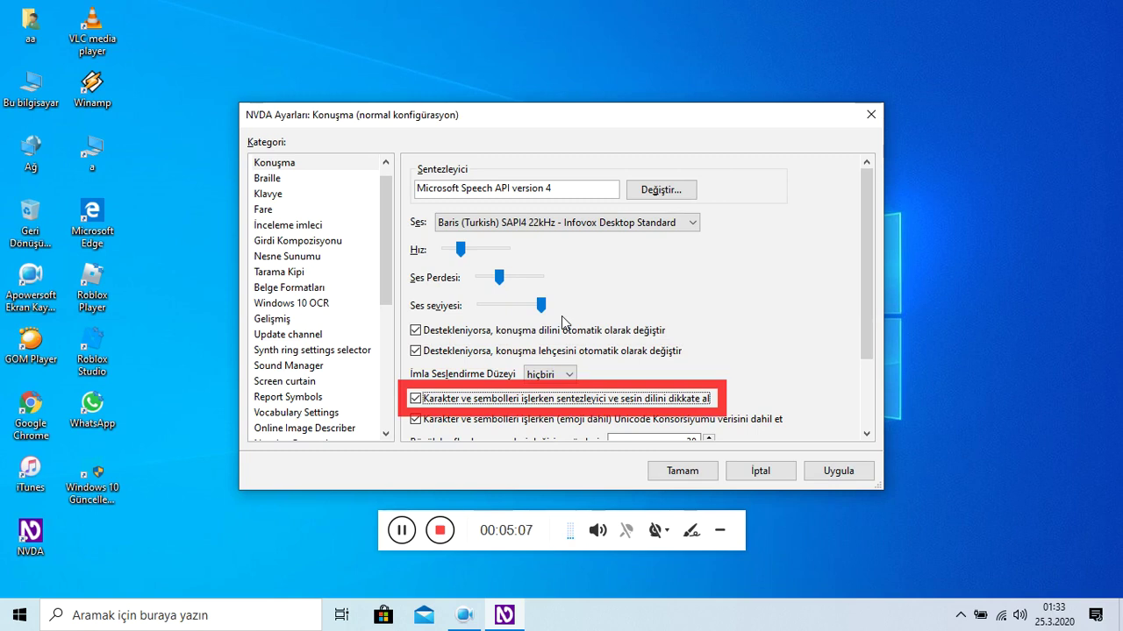
key(Tab)
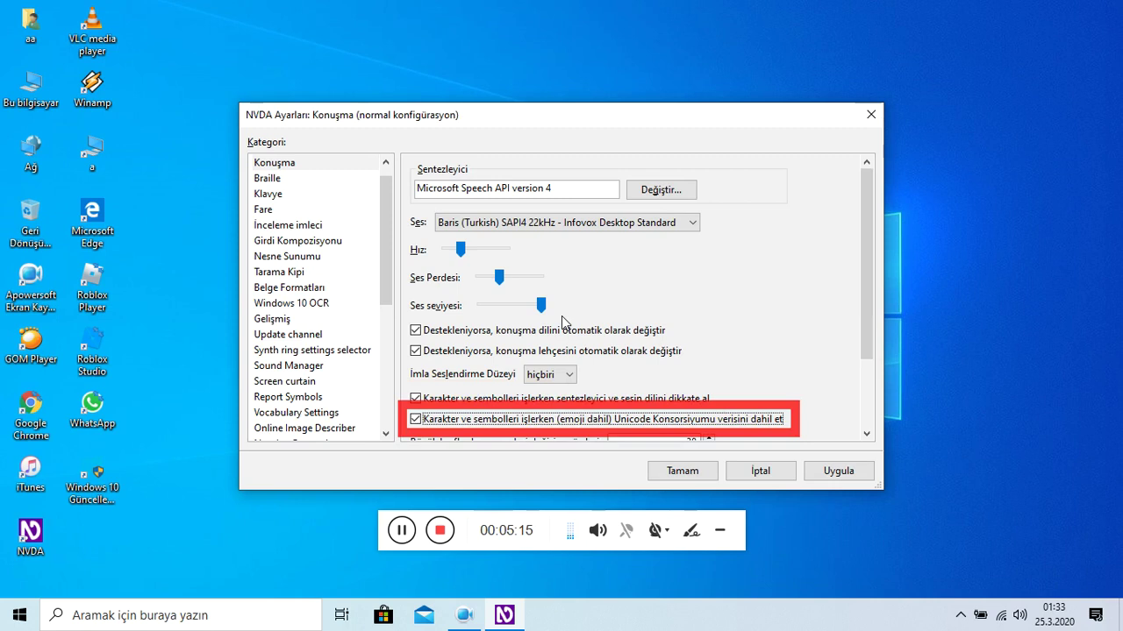
key(Tab)
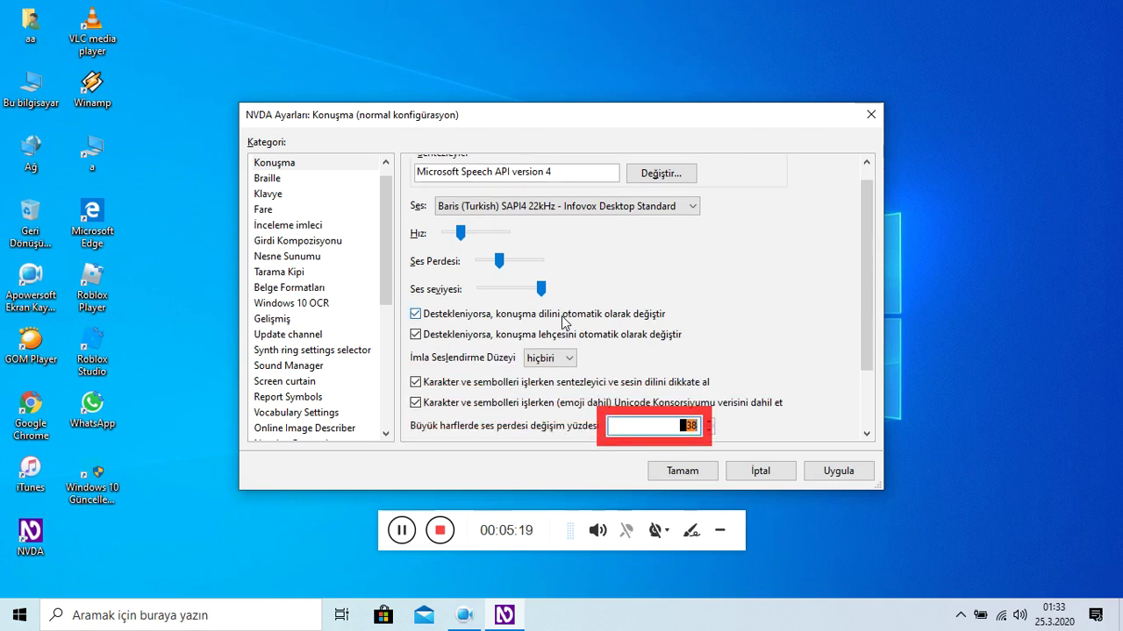
key(Tab)
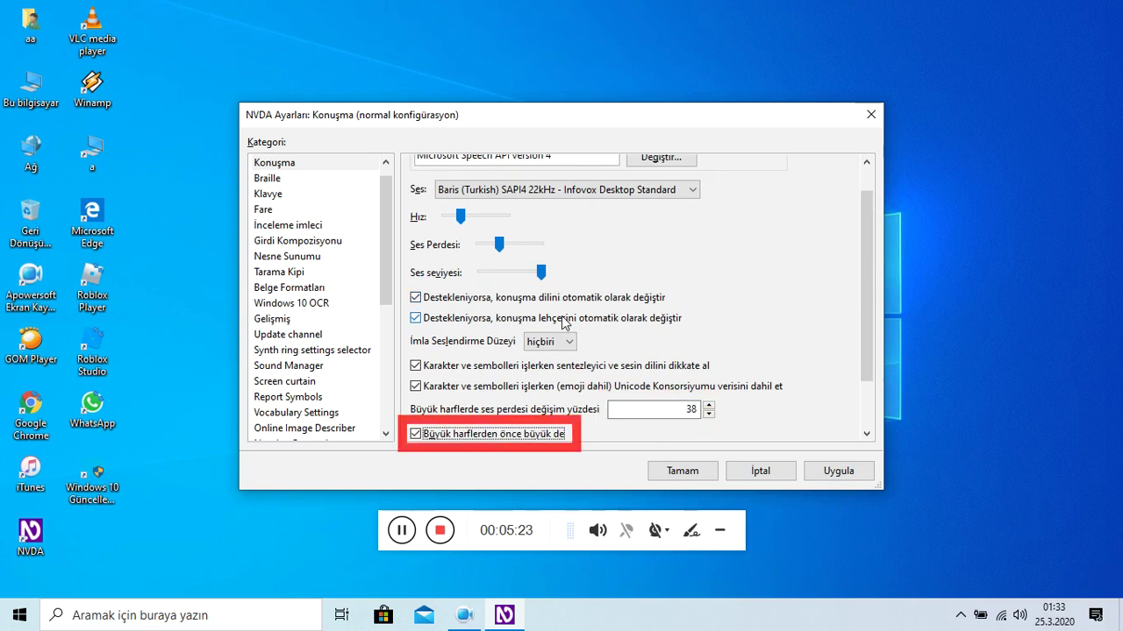
key(Tab)
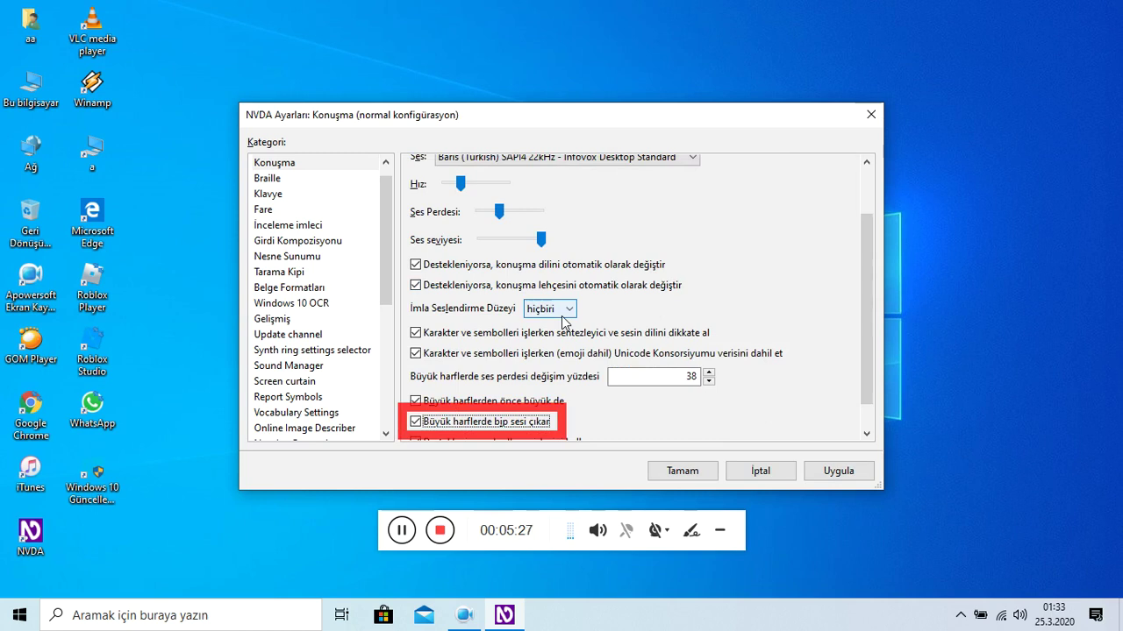
key(Tab)
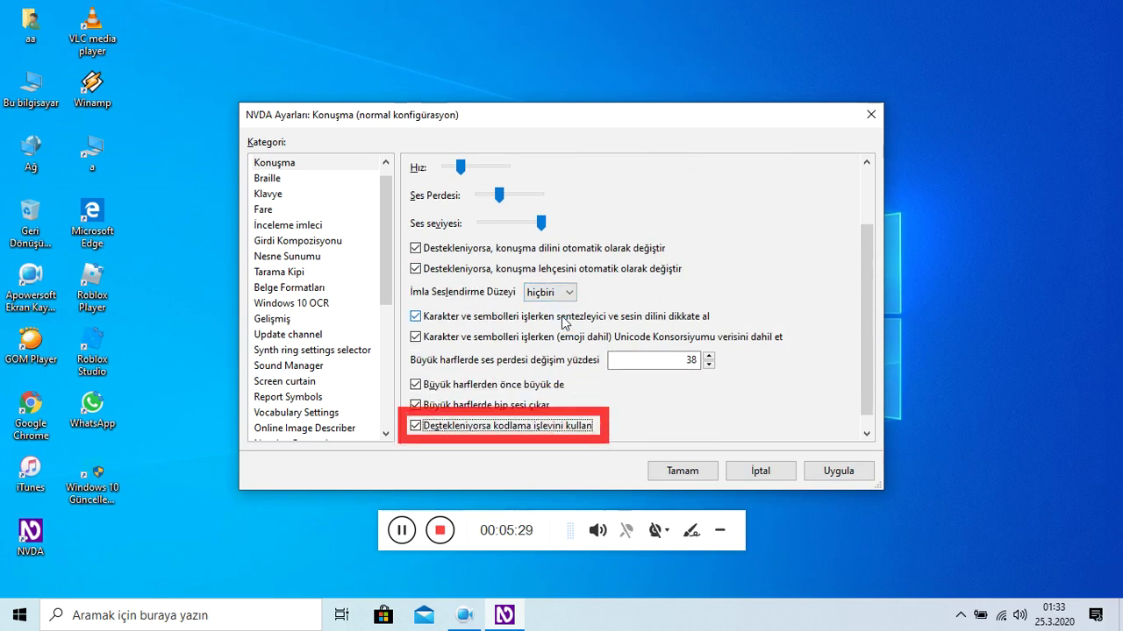
Confirm and close the Konuşma settings, reopen the NVDA settings from the NVDA menu and go to the Braille category.
key(Tab)
key(Return)
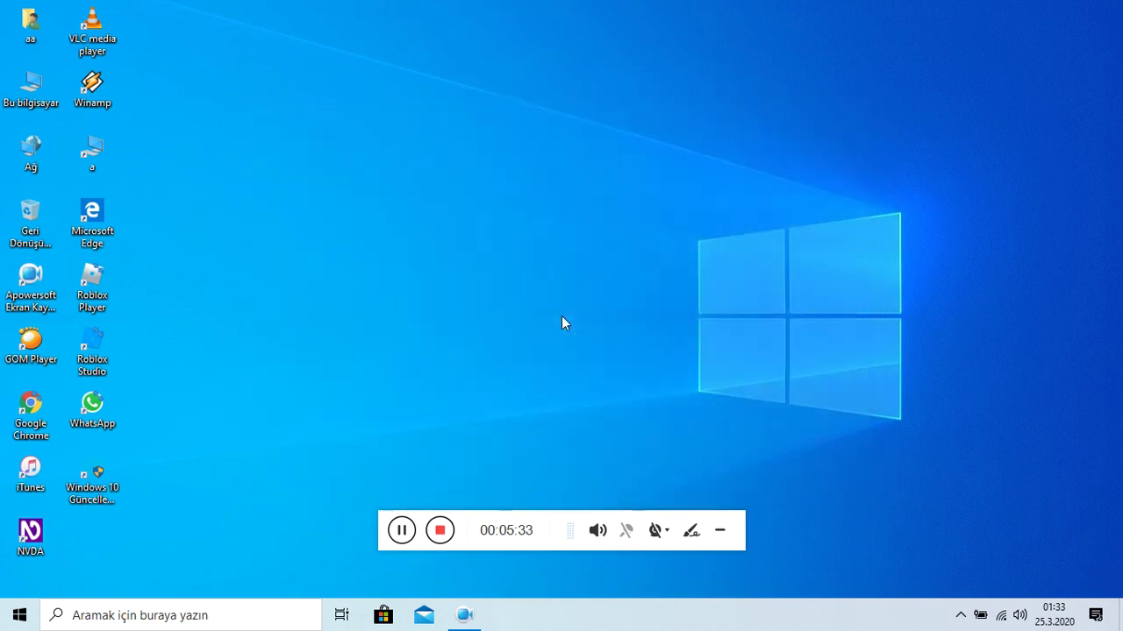
key(Insert+n)
key(Down)
key(Right)
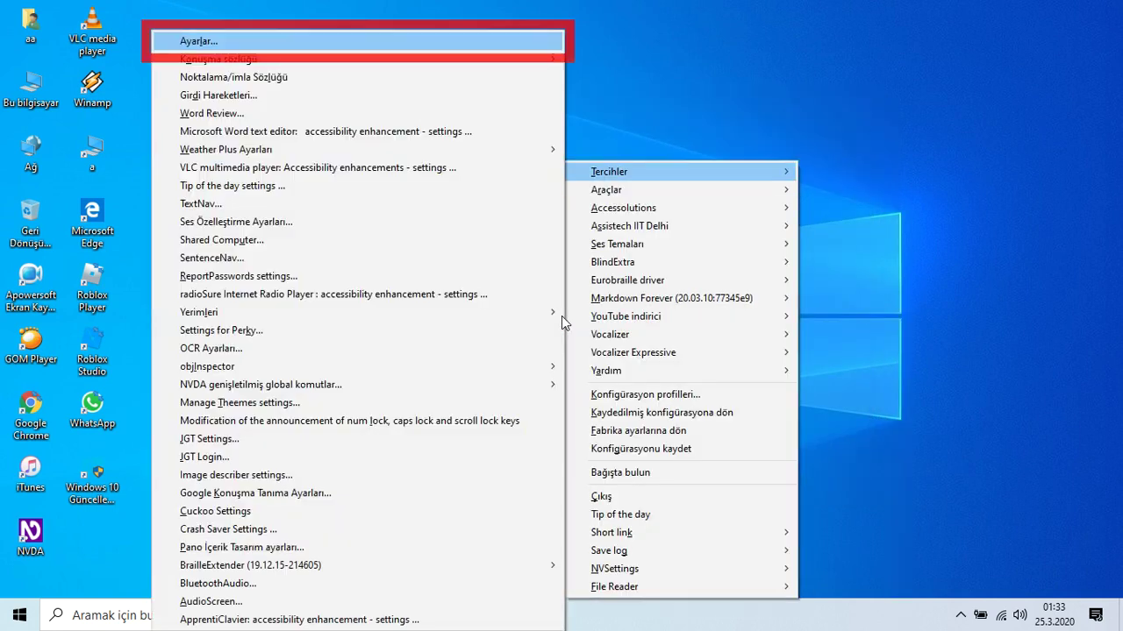
key(Return)
key(Down)
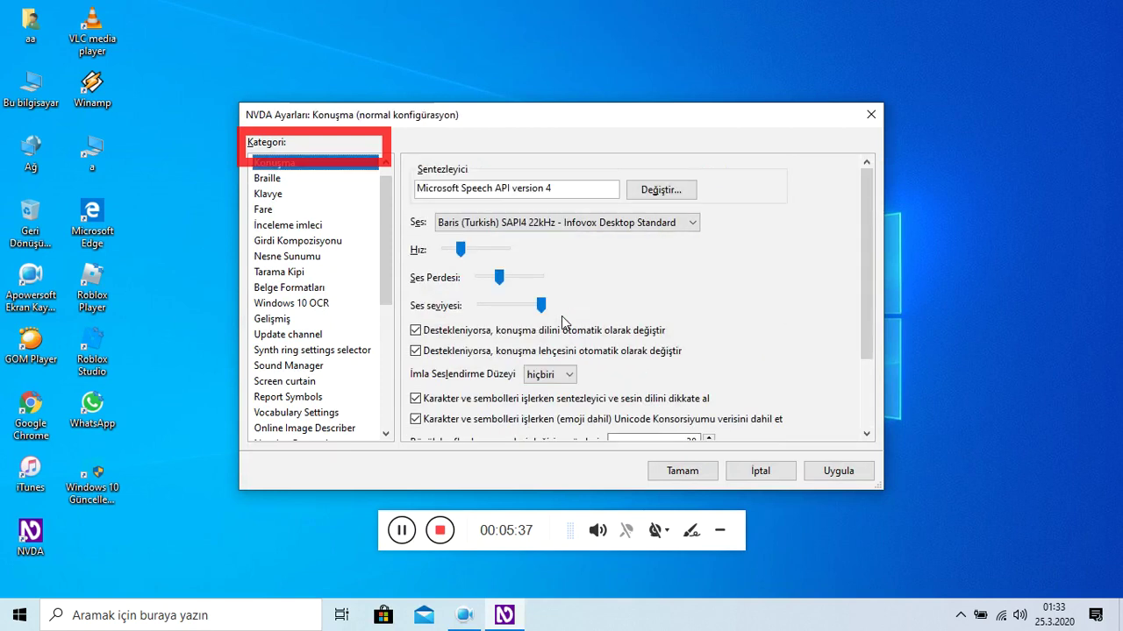
key(Down)
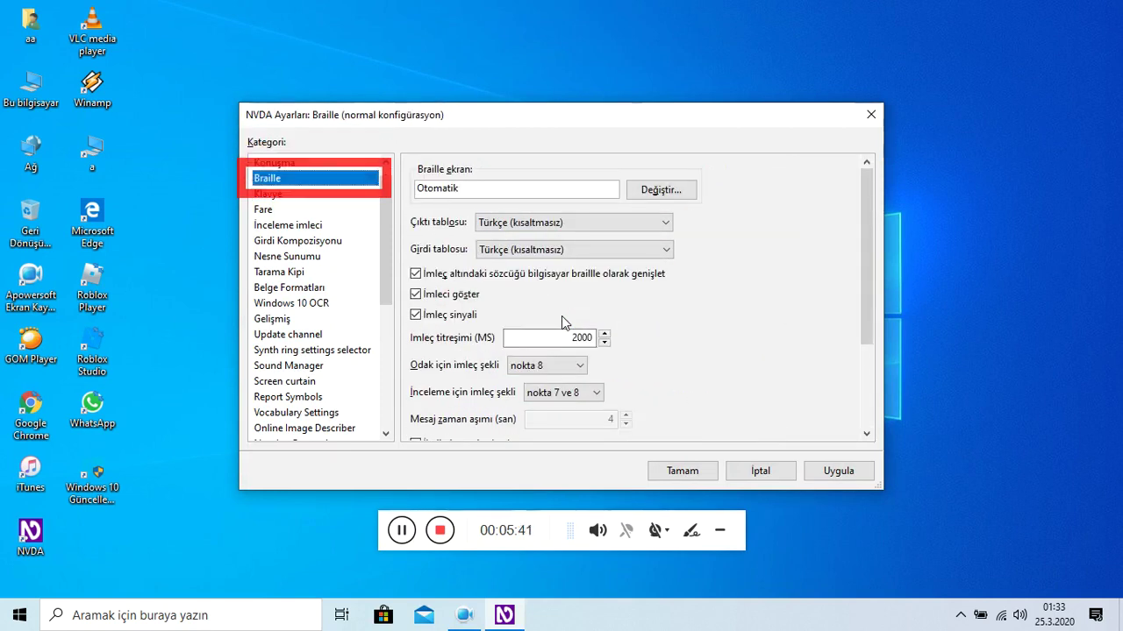
Review the Braille settings, from the Braille display, output and input tables through the cursor options to reading by paragraph.
key(Tab)
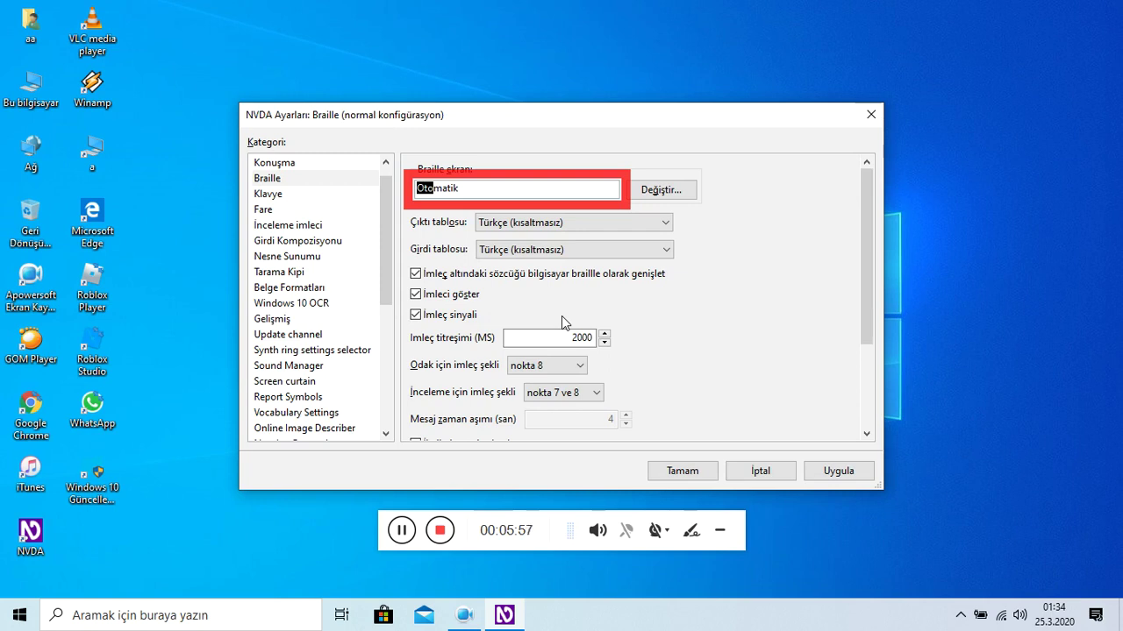
key(Tab)
key(Tab)
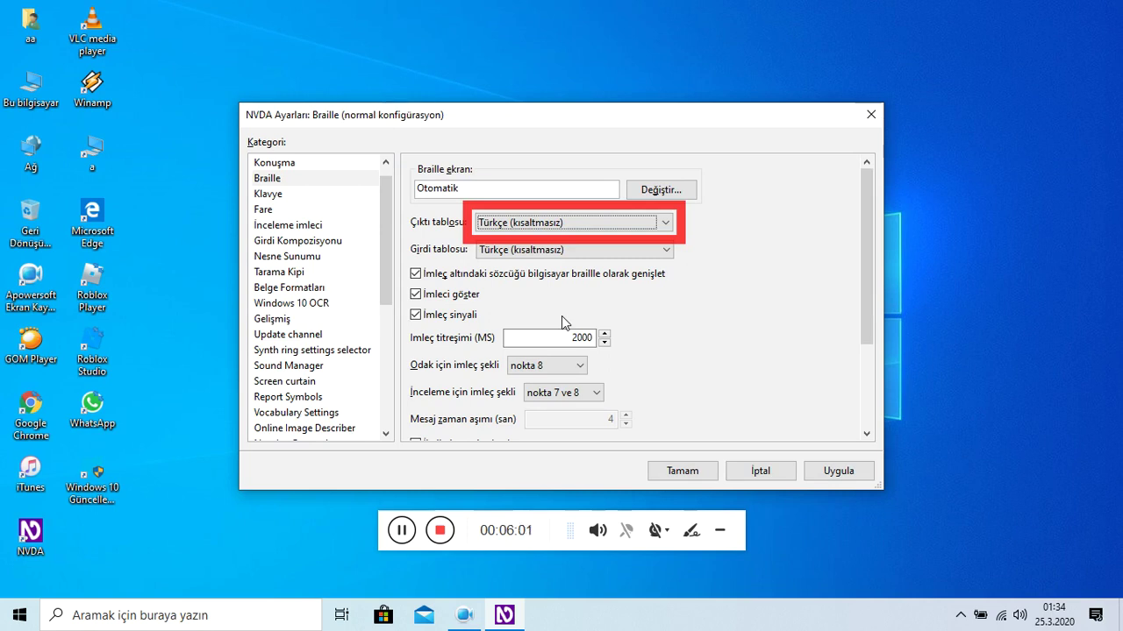
key(Tab)
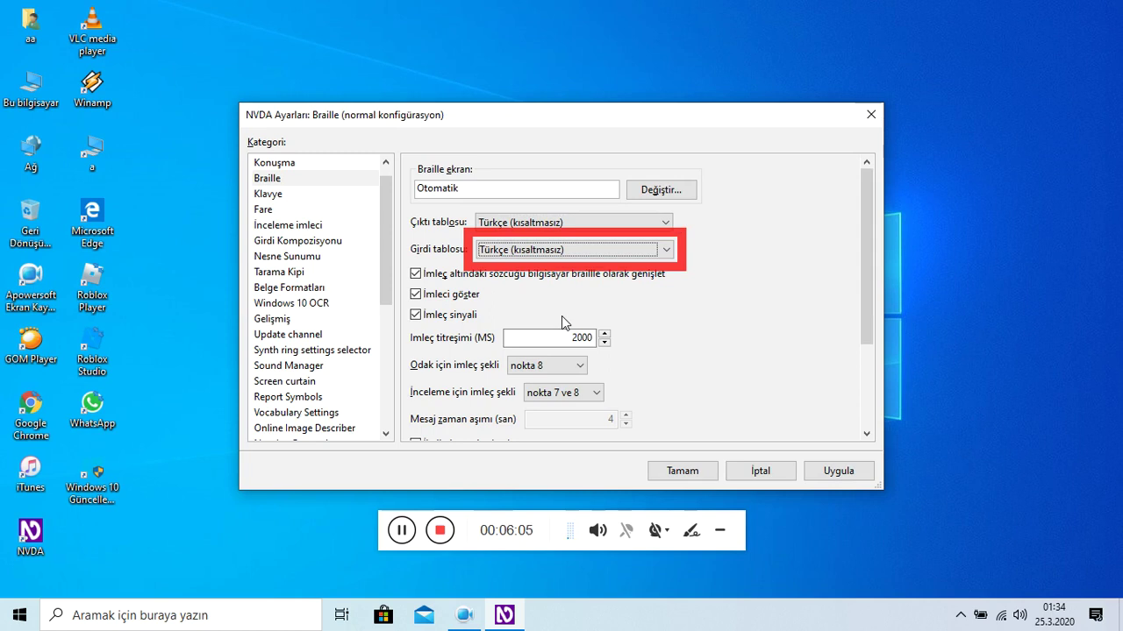
key(Tab)
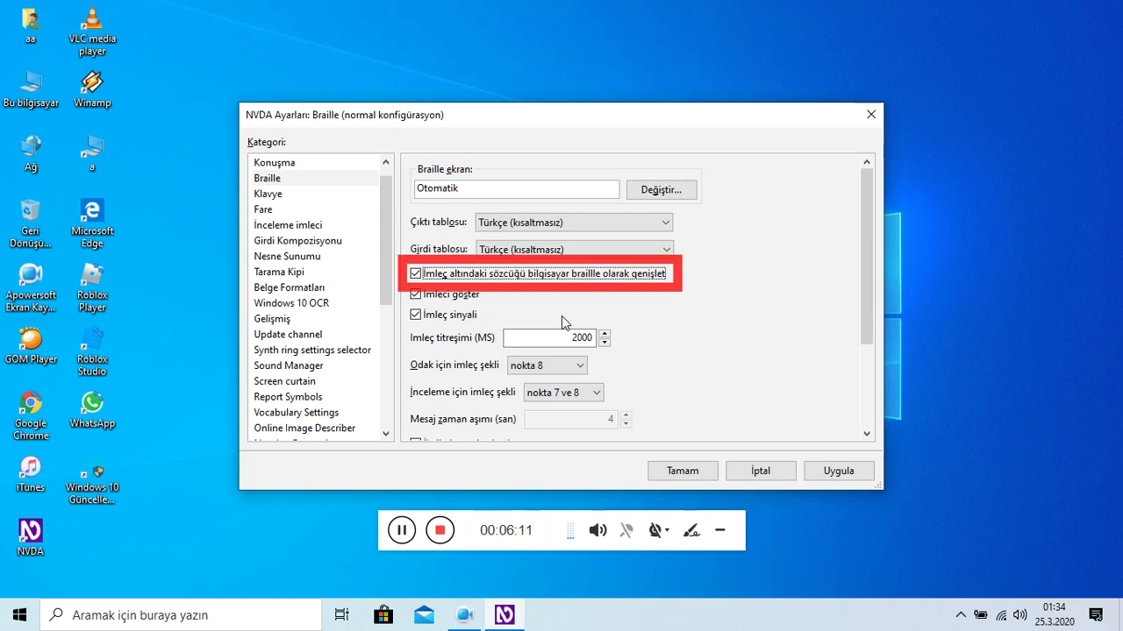
key(Tab)
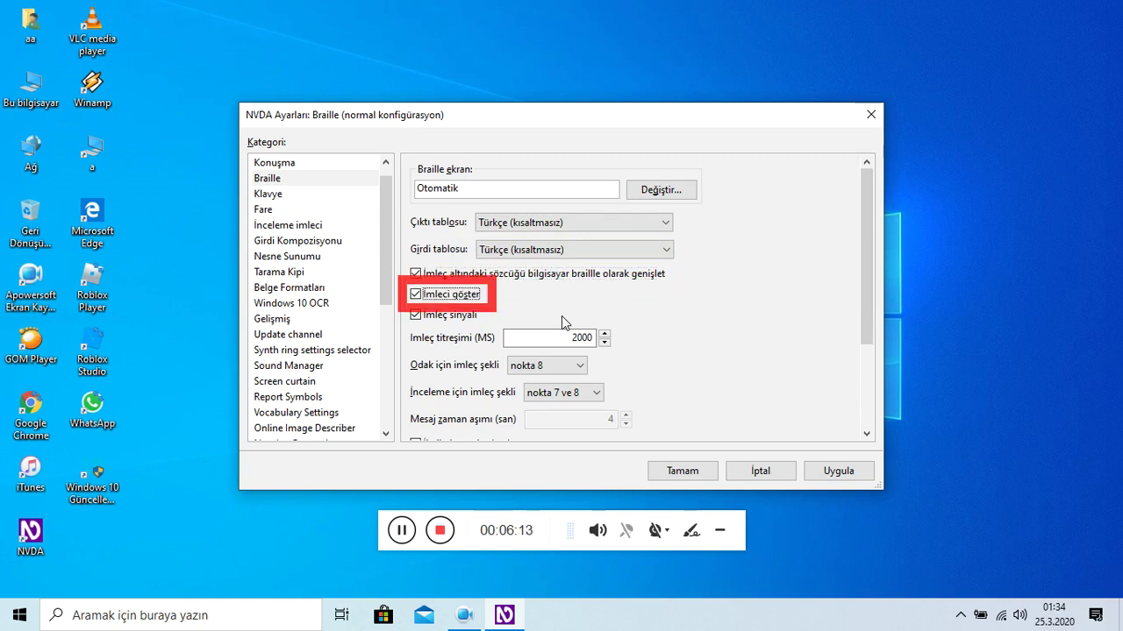
key(Tab)
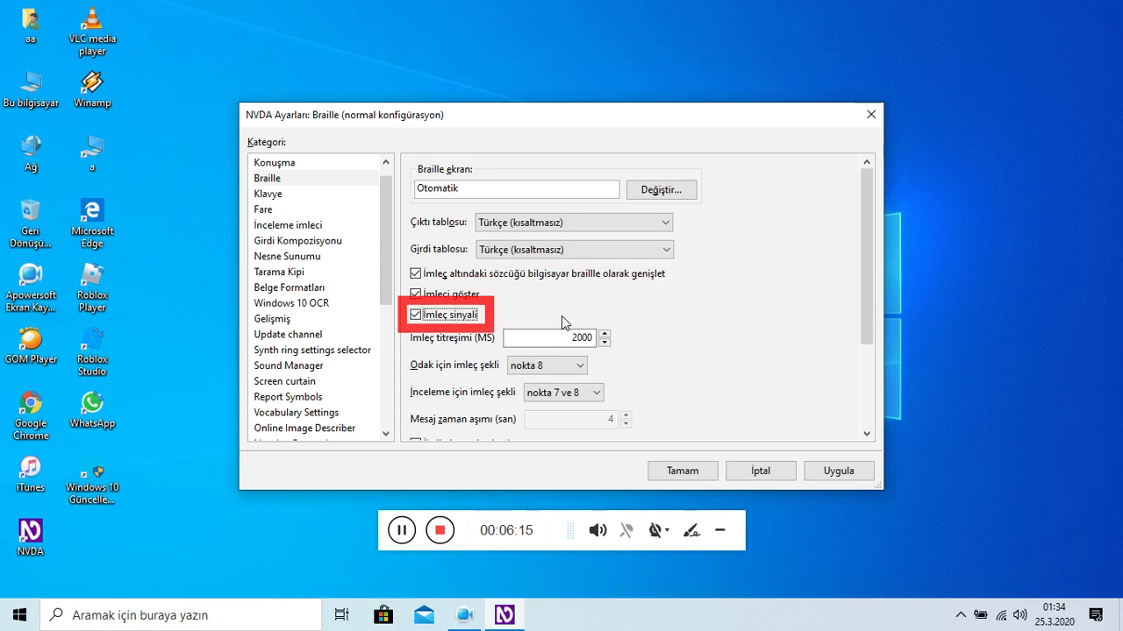
key(Tab)
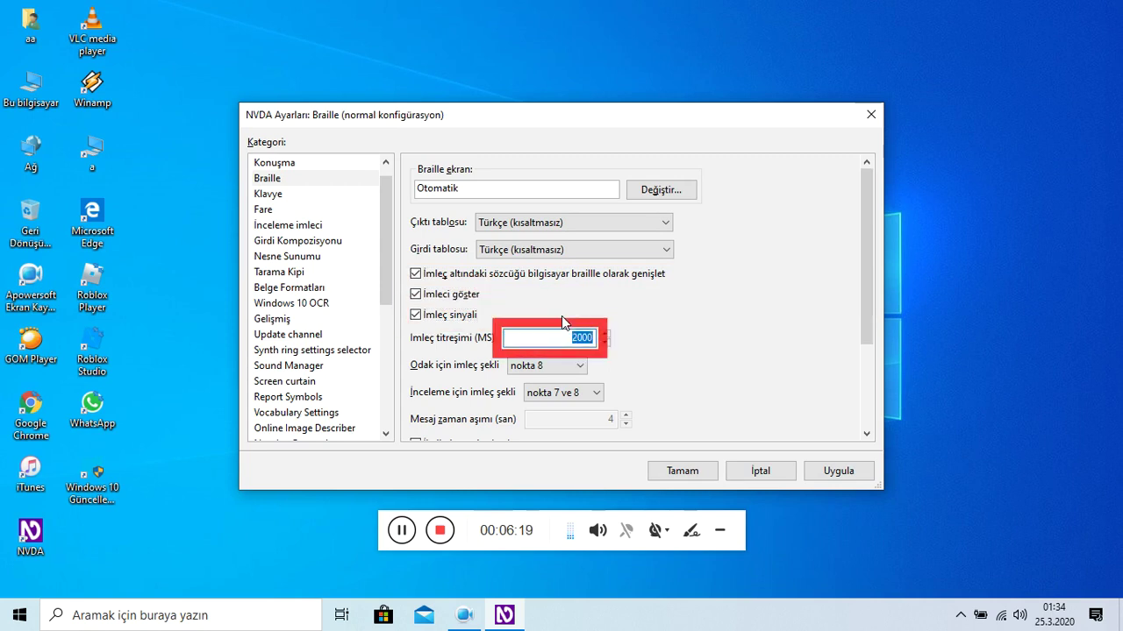
key(Tab)
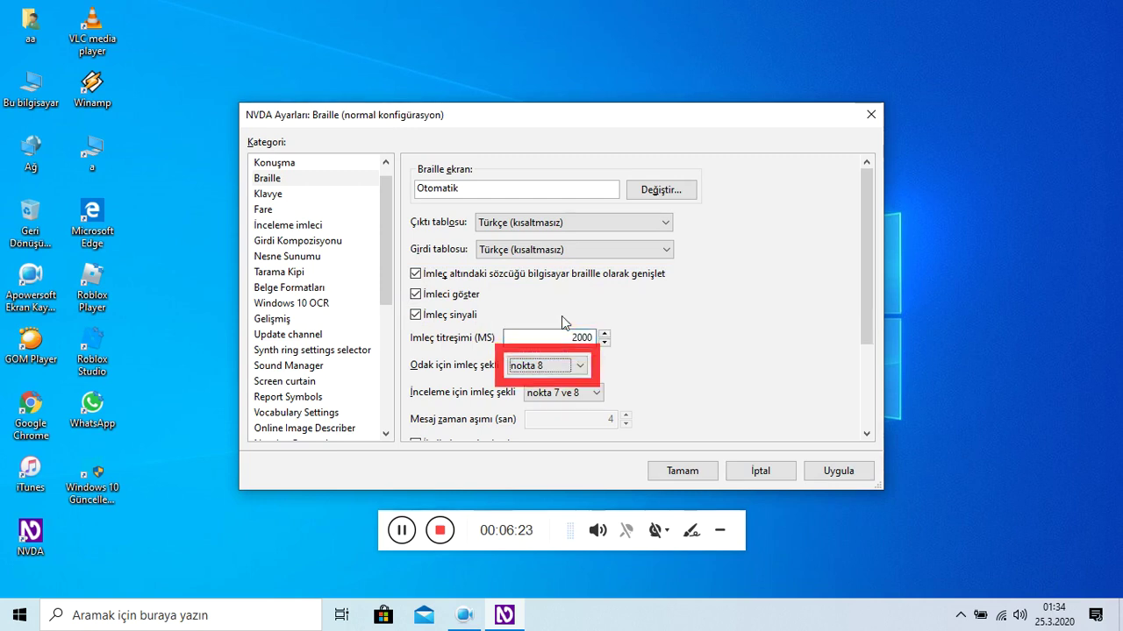
key(Tab)
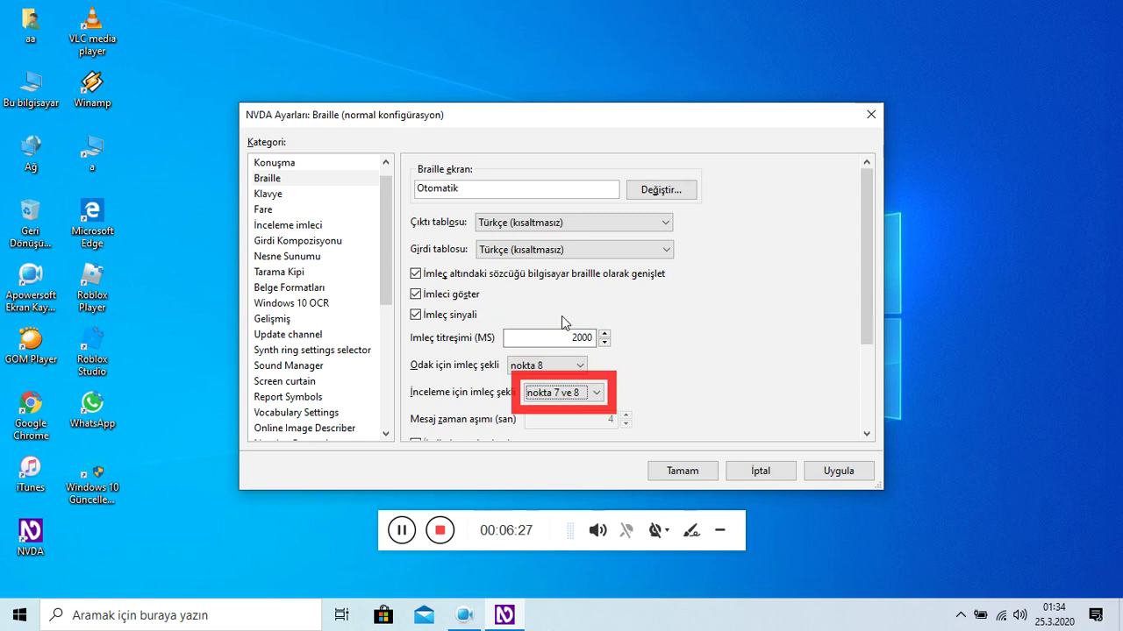
key(Tab)
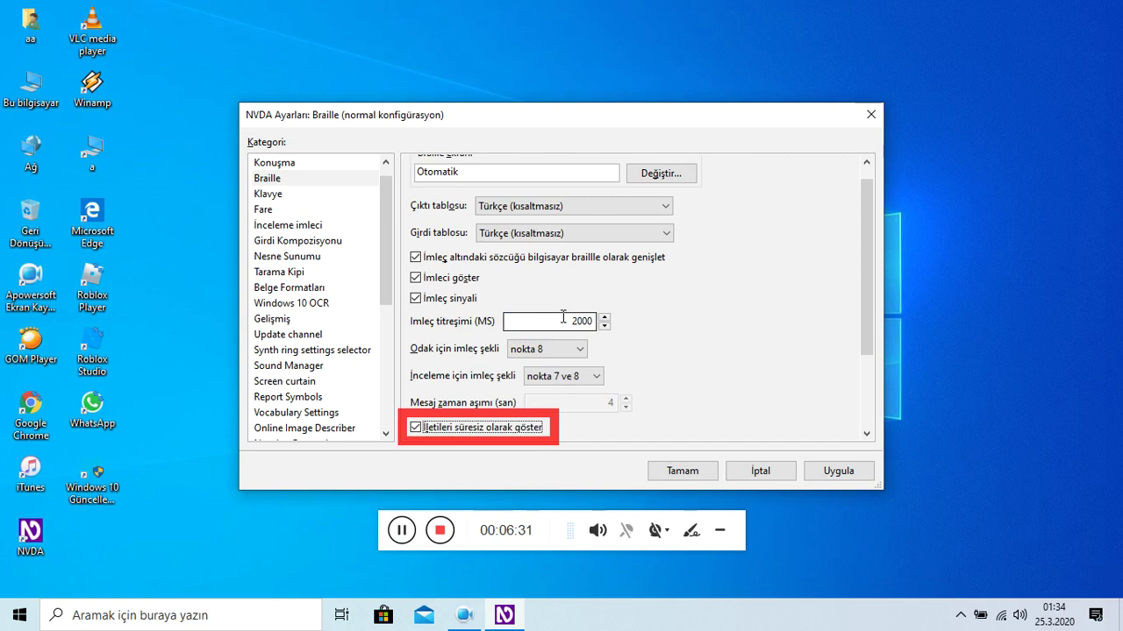
key(Tab)
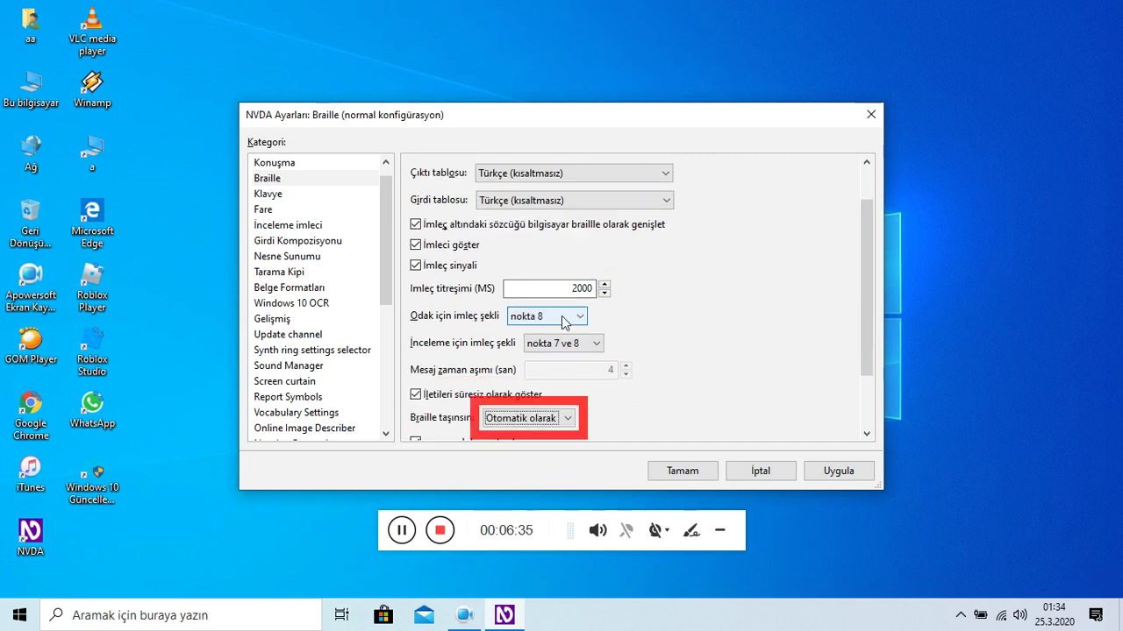
key(Tab)
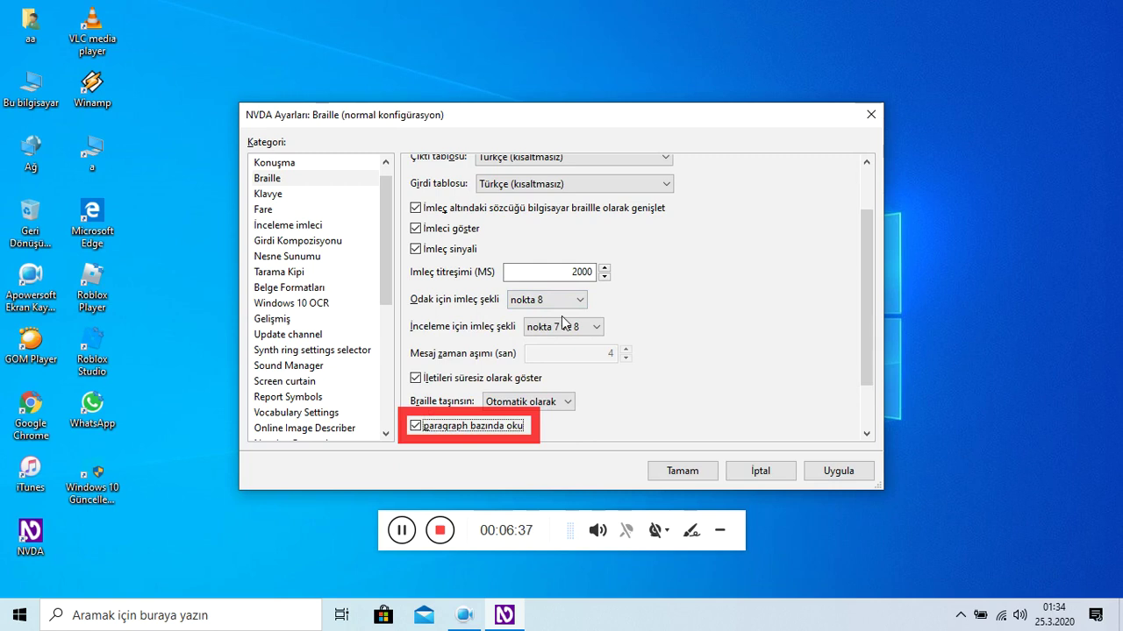
Enable the Braille option Mümkün olduğunda sözcükleri bölmemeye çalış and confirm the settings dialog.
key(Tab)
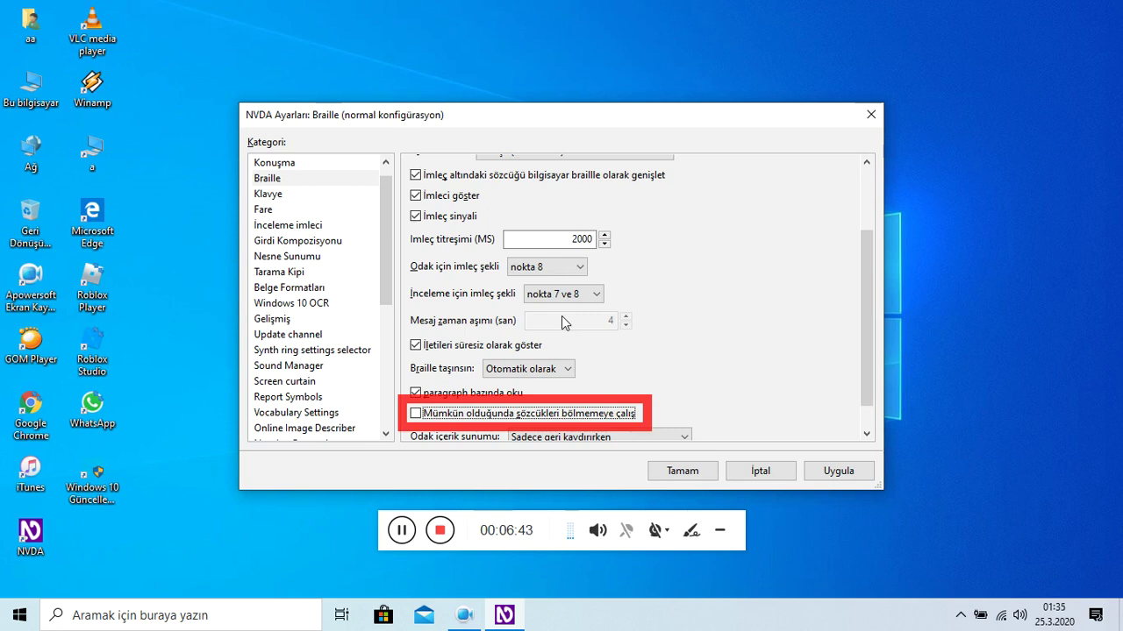
key(space)
key(Tab)
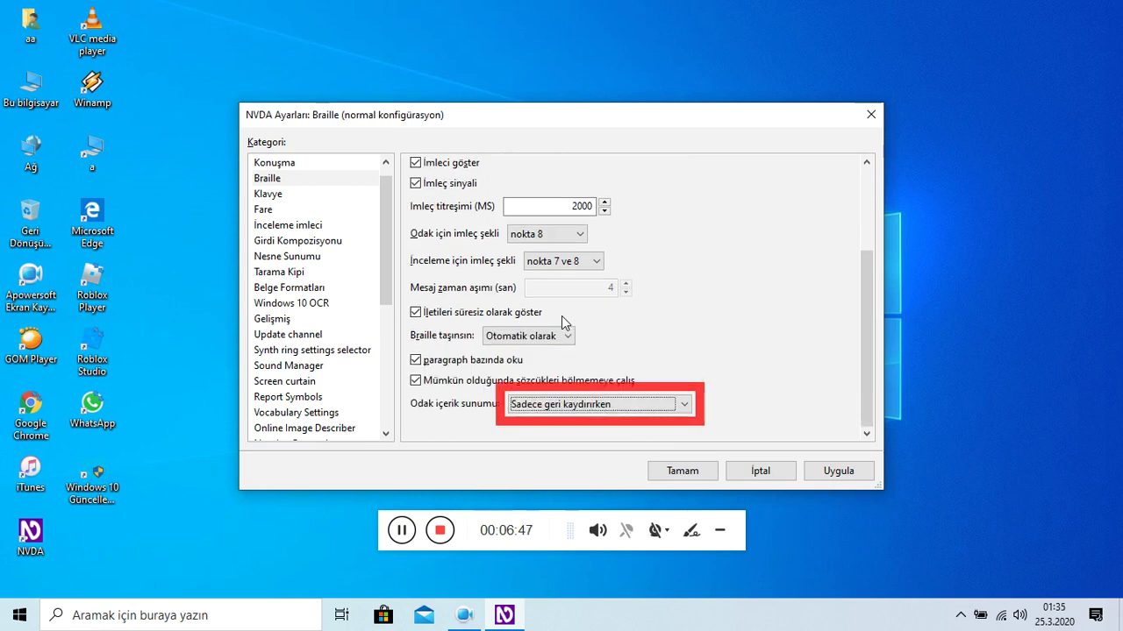
key(Tab)
key(Return)
Reopen the NVDA settings, change the Konuşma voice to Ipek (Turkish) SAPI4 - AhmedStar and confirm the dialog.
key(Insert+n)
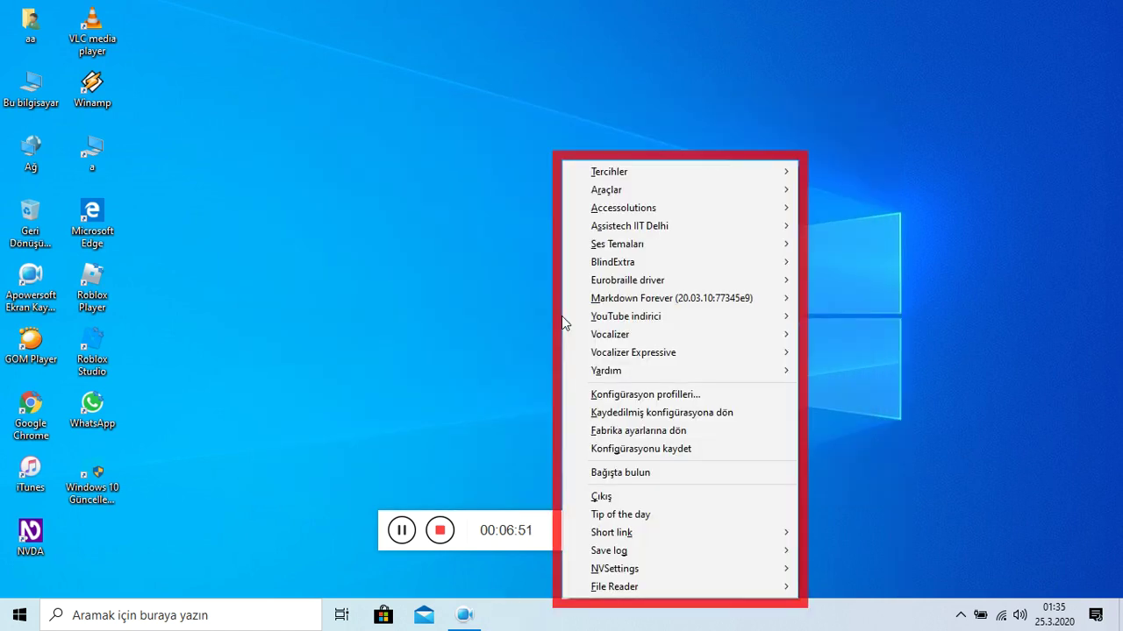
key(Right)
key(Return)
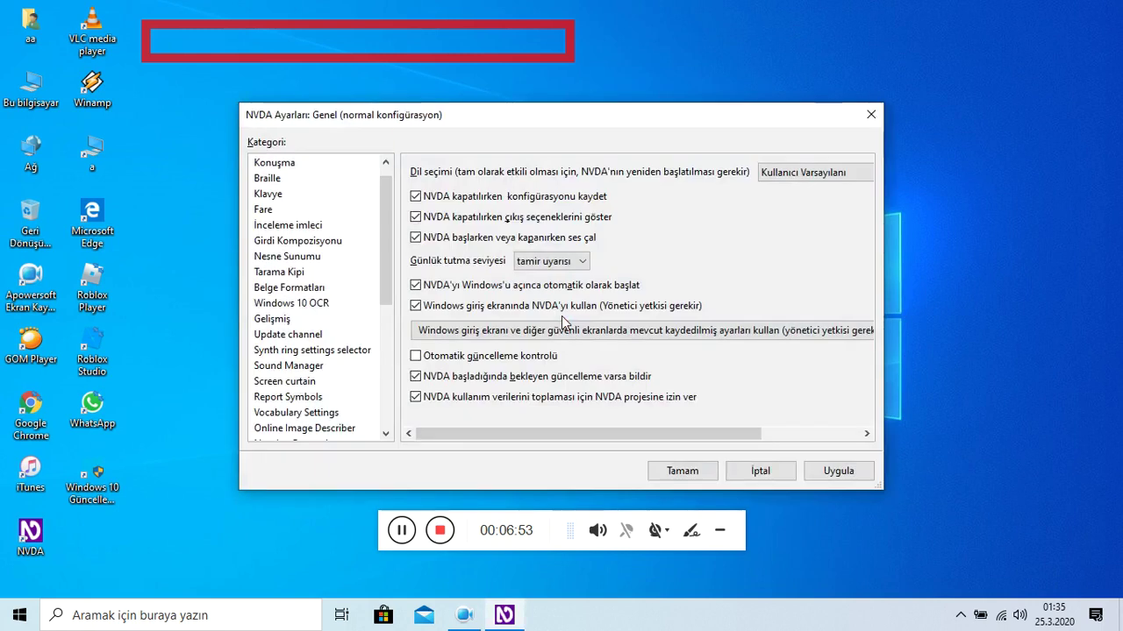
key(Down)
key(Tab)
key(Tab)
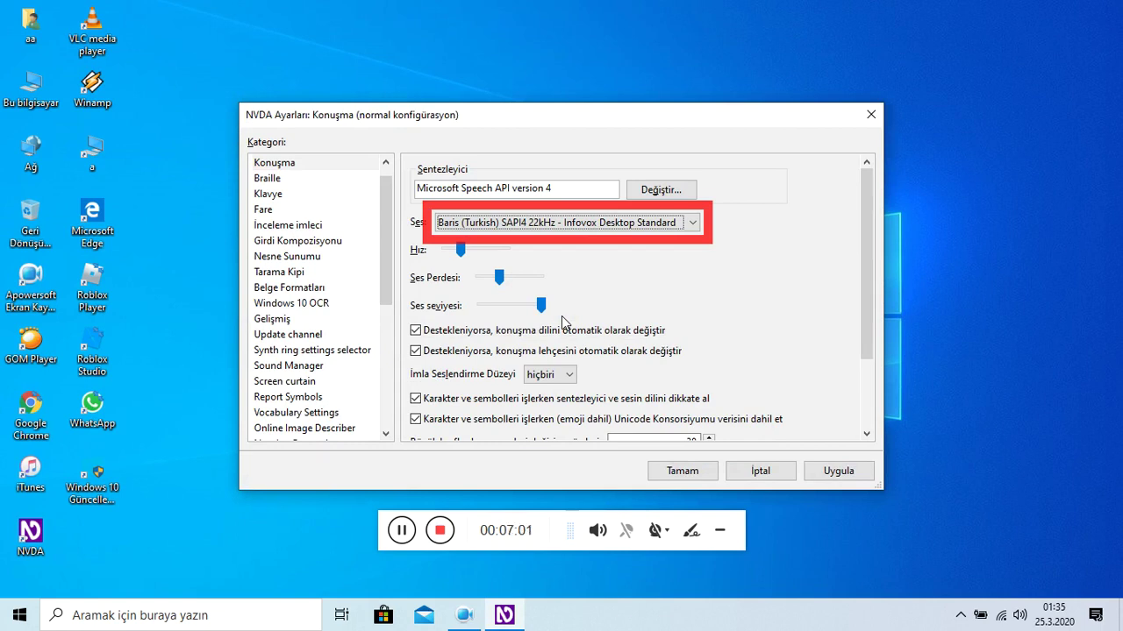
key(Down)
key(Return)
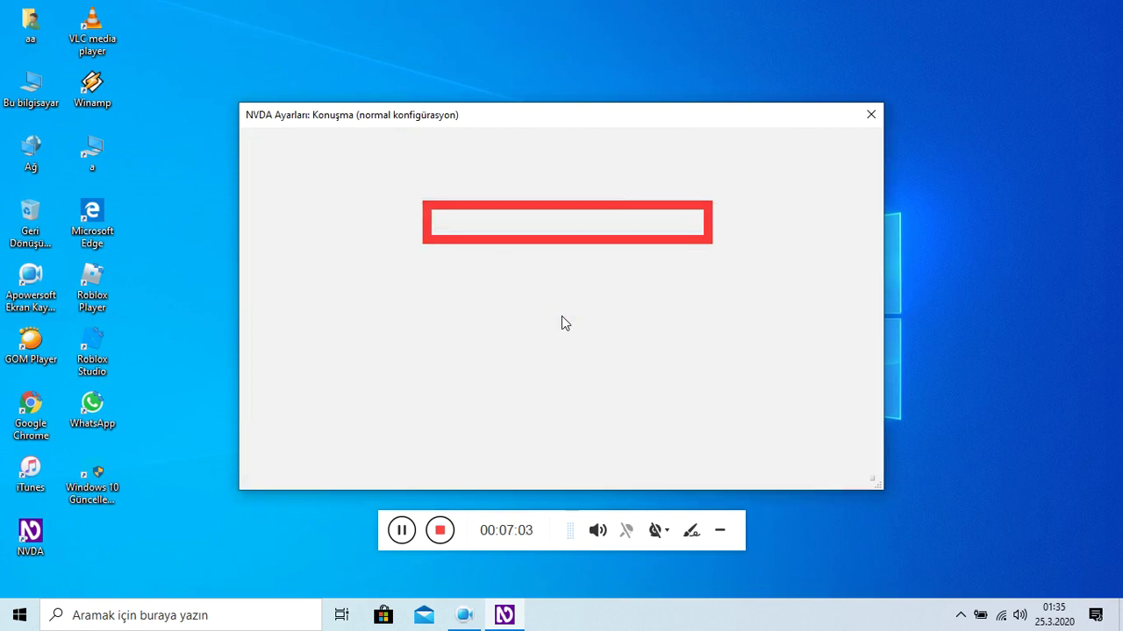
Reopen the NVDA settings, set the Konuşma voice to Ceren (Turkish) SAPI4 22kHz - Infovox Desktop Standard and confirm the dialog.
key(insert+n)
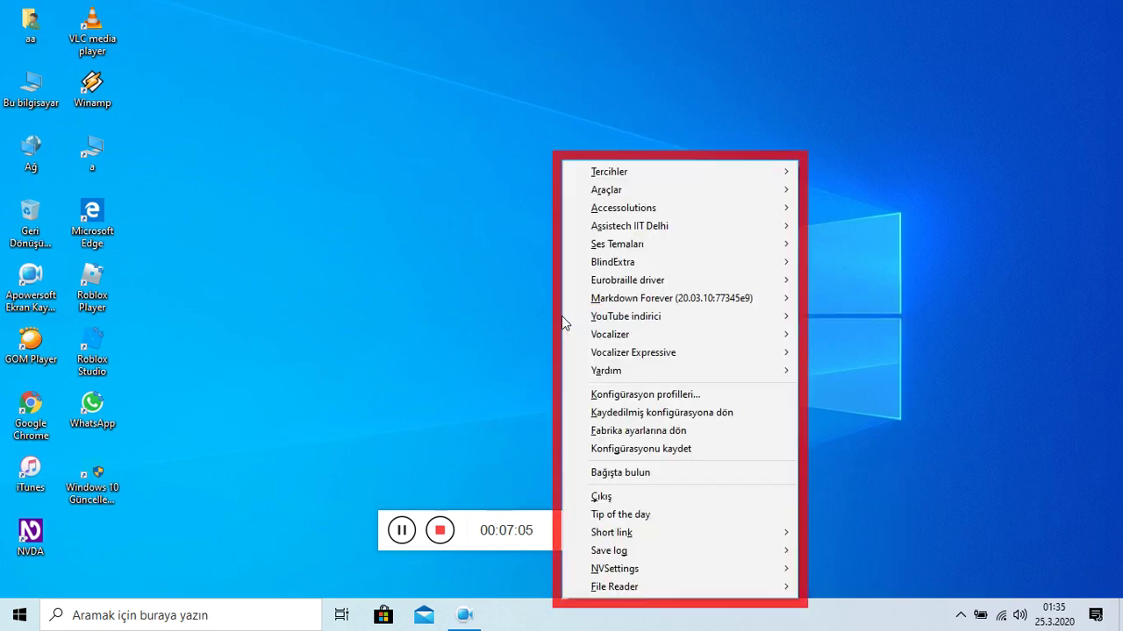
key(Right)
key(Return)
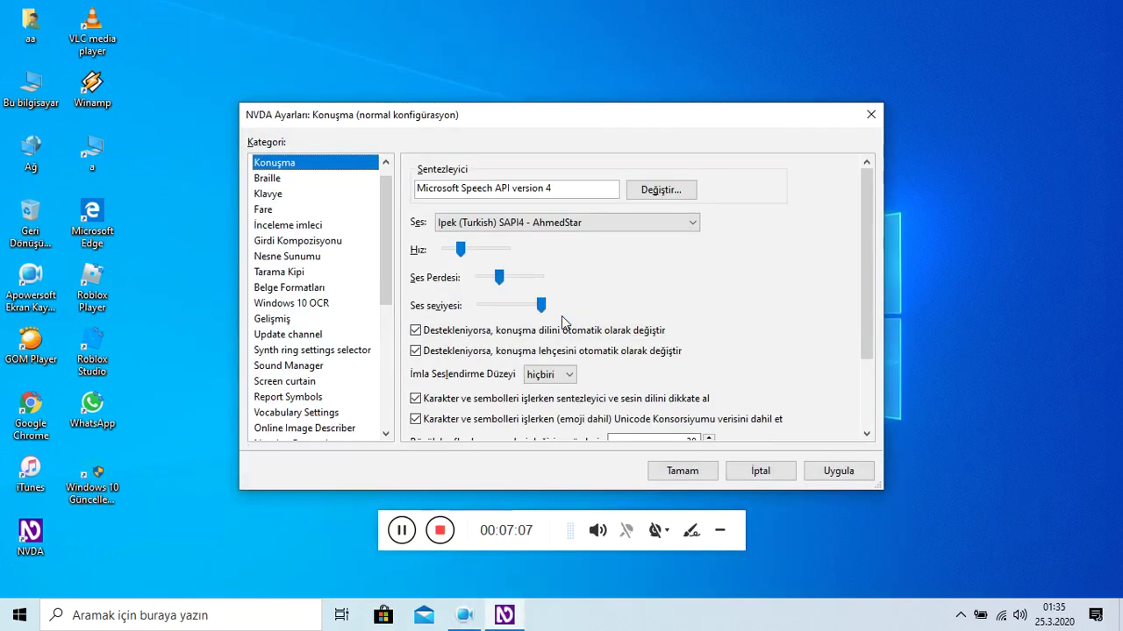
key(Tab)
key(Tab)
key(Tab)
key(Down)
key(Down)
key(Tab)
key(Return)
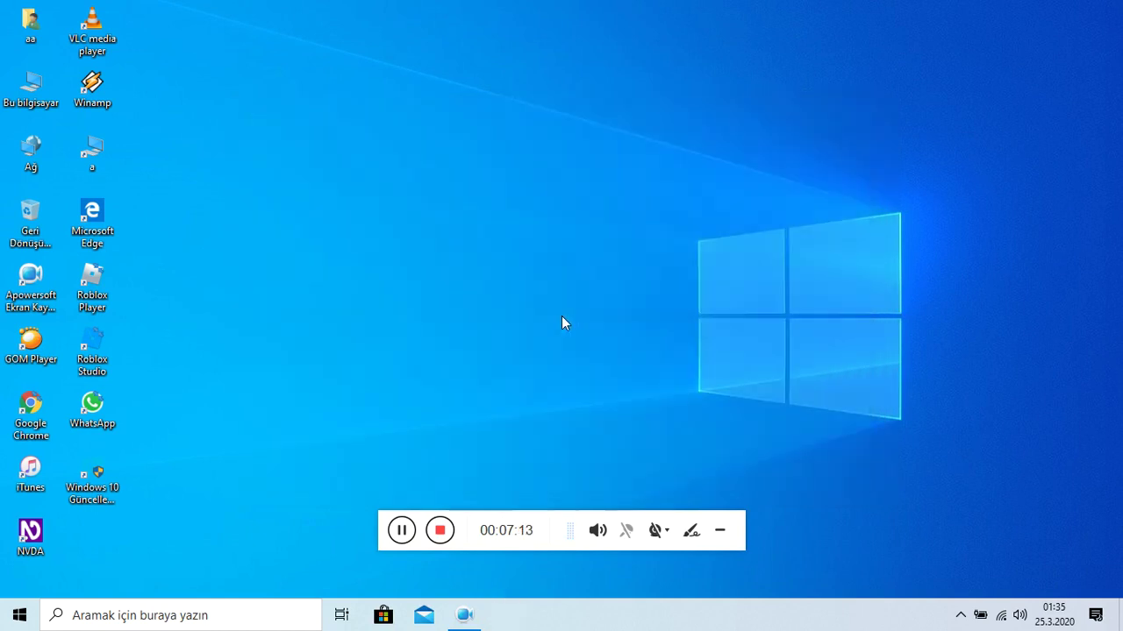
Reopen the NVDA settings from the NVDA menu and go to the Klavye category.
key(Insert+n)
key(Right)
key(Return)
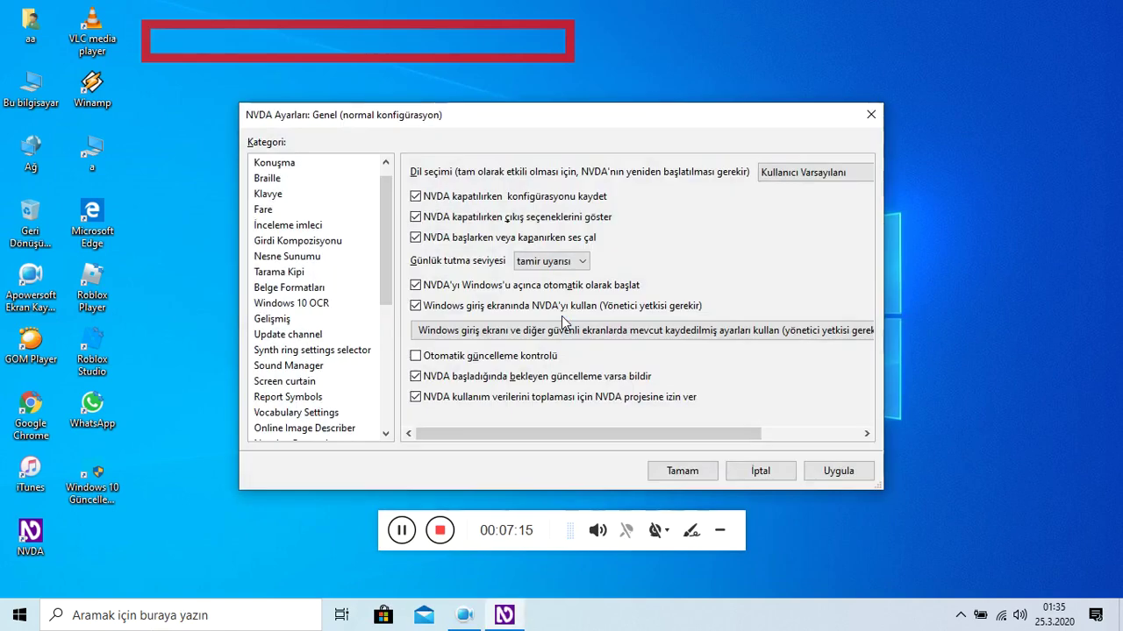
key(Down)
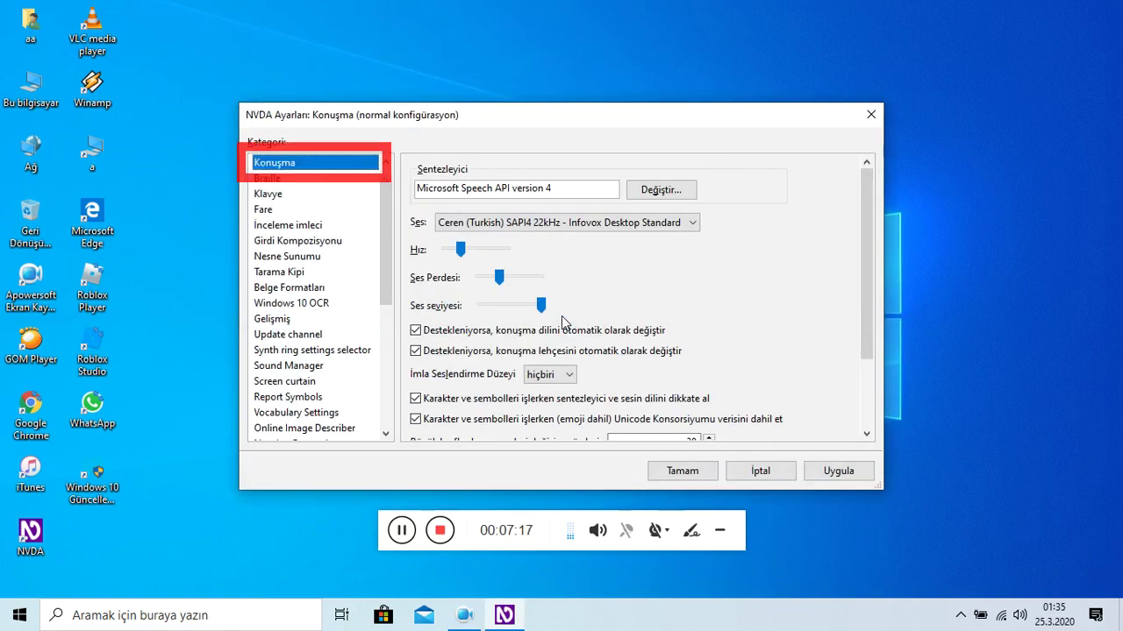
key(Down)
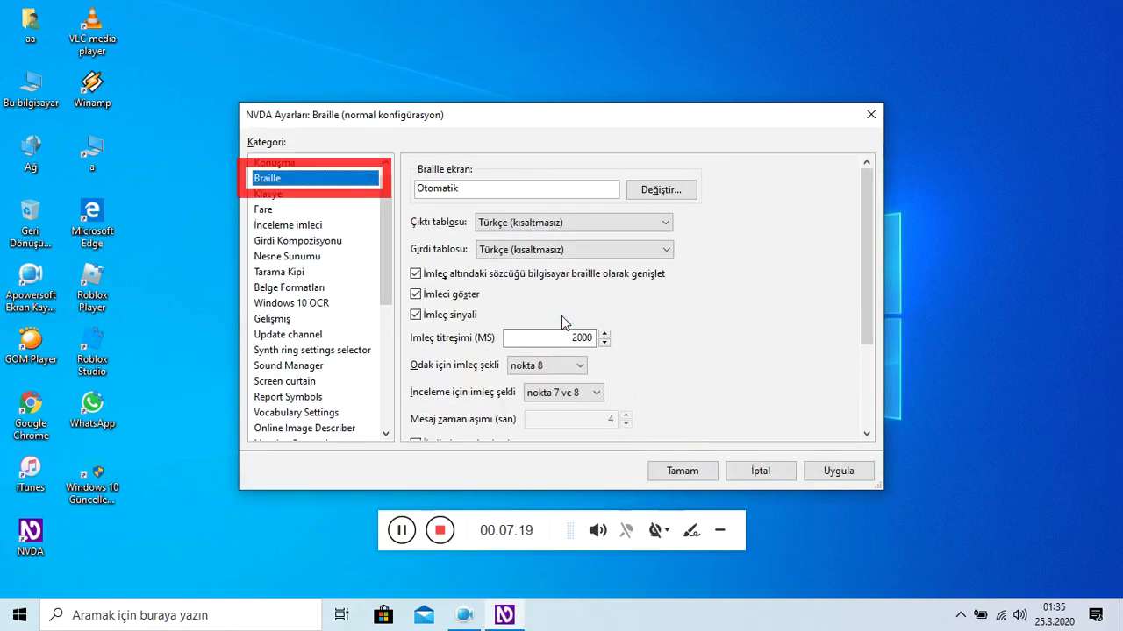
key(Down)
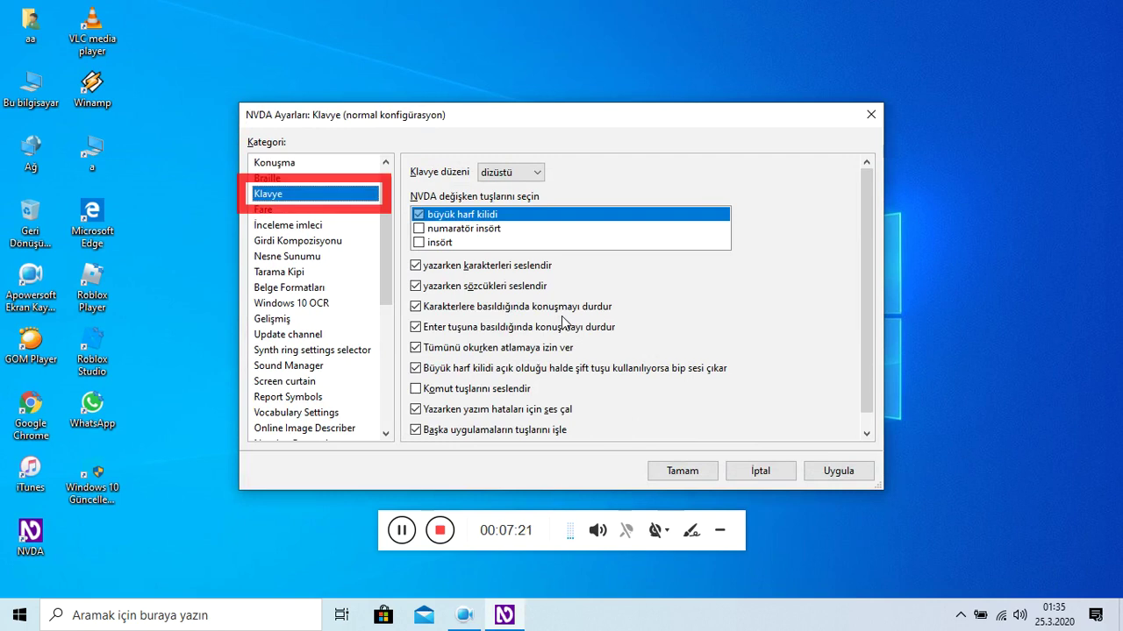
Review the Klavye options from Klavye düzeni and the NVDA modifier keys through Başka uygulamaların tuşlarını işle, and confirm the dialog.
key(Tab)
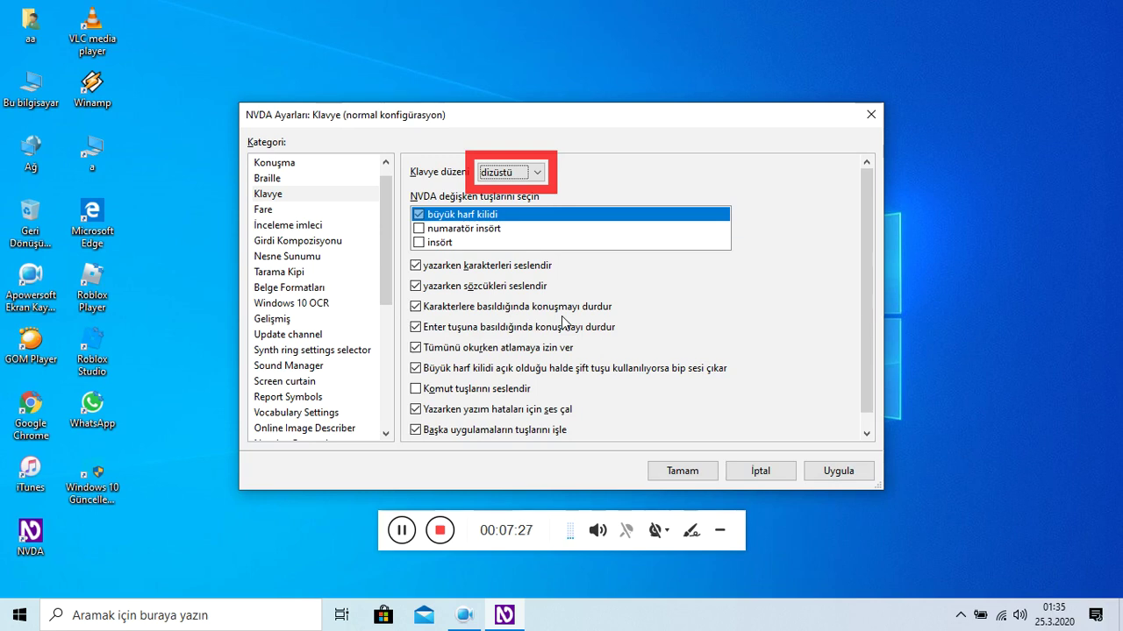
key(Tab)
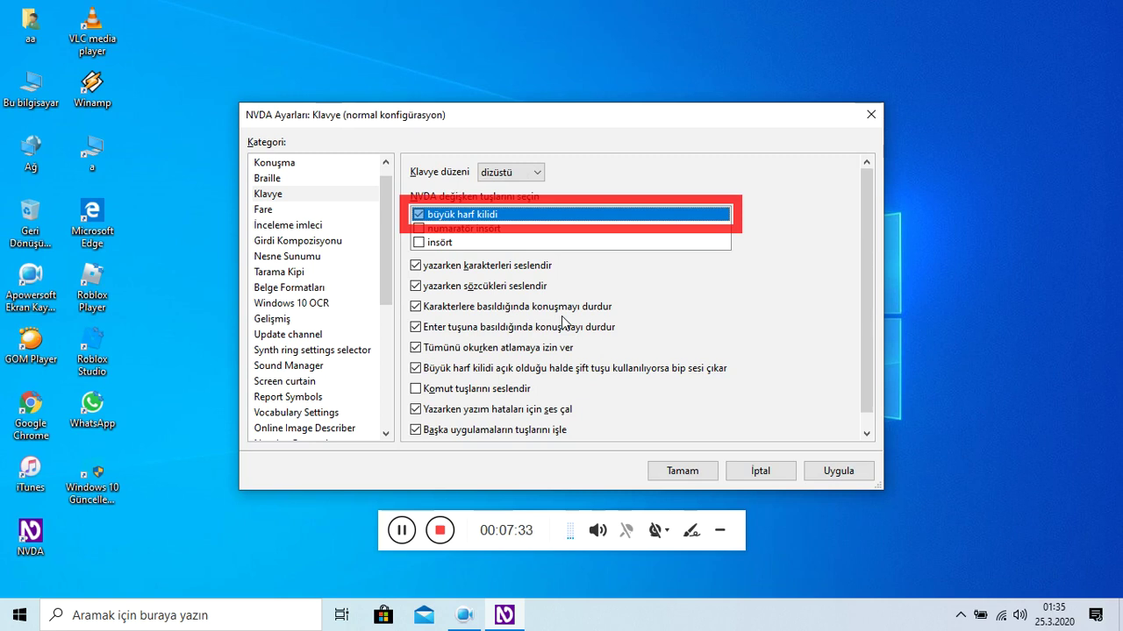
key(Down)
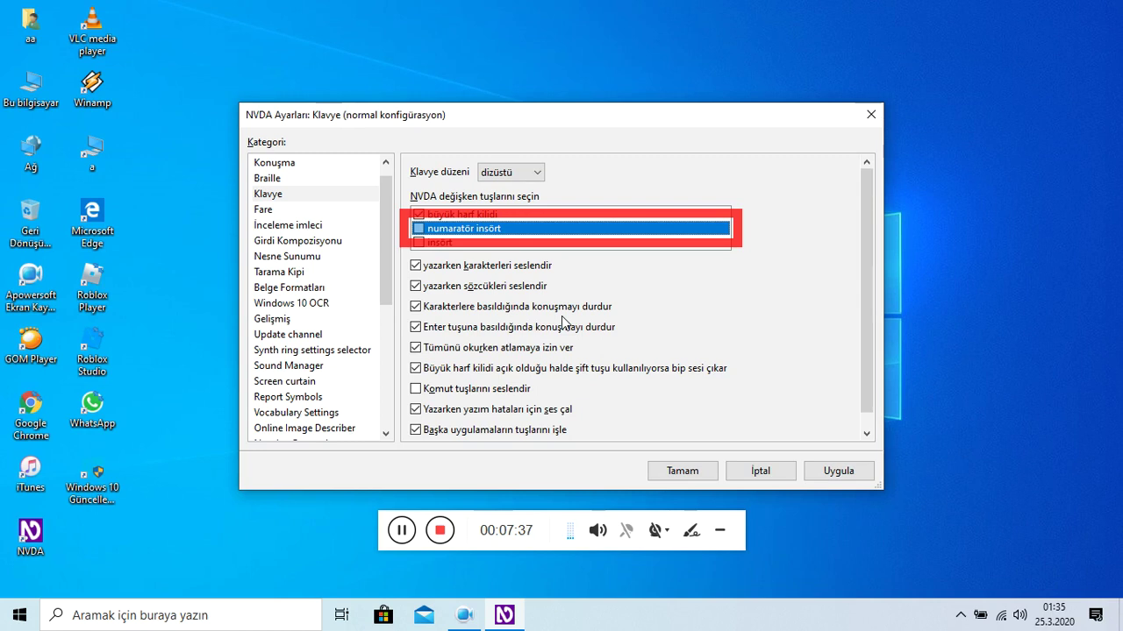
key(Down)
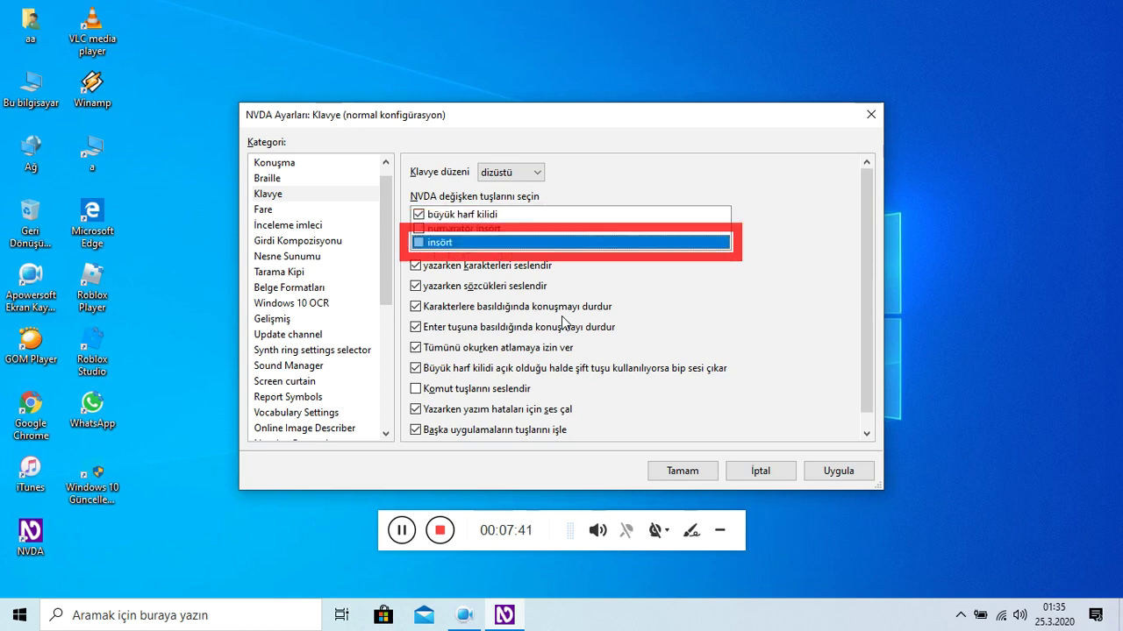
key(Tab)
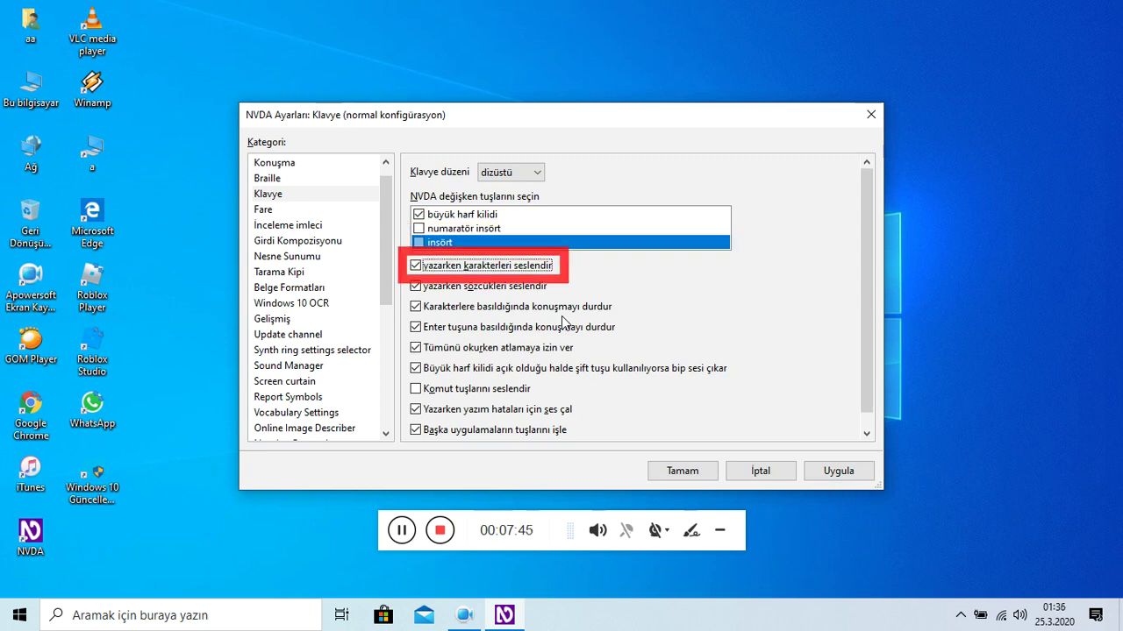
key(Tab)
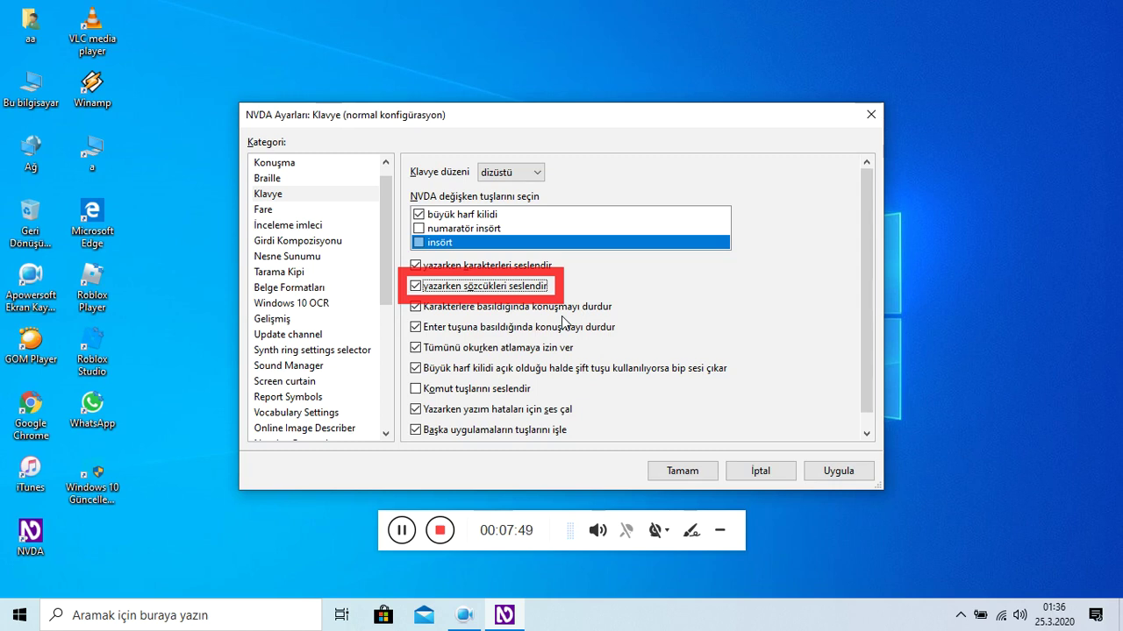
key(Tab)
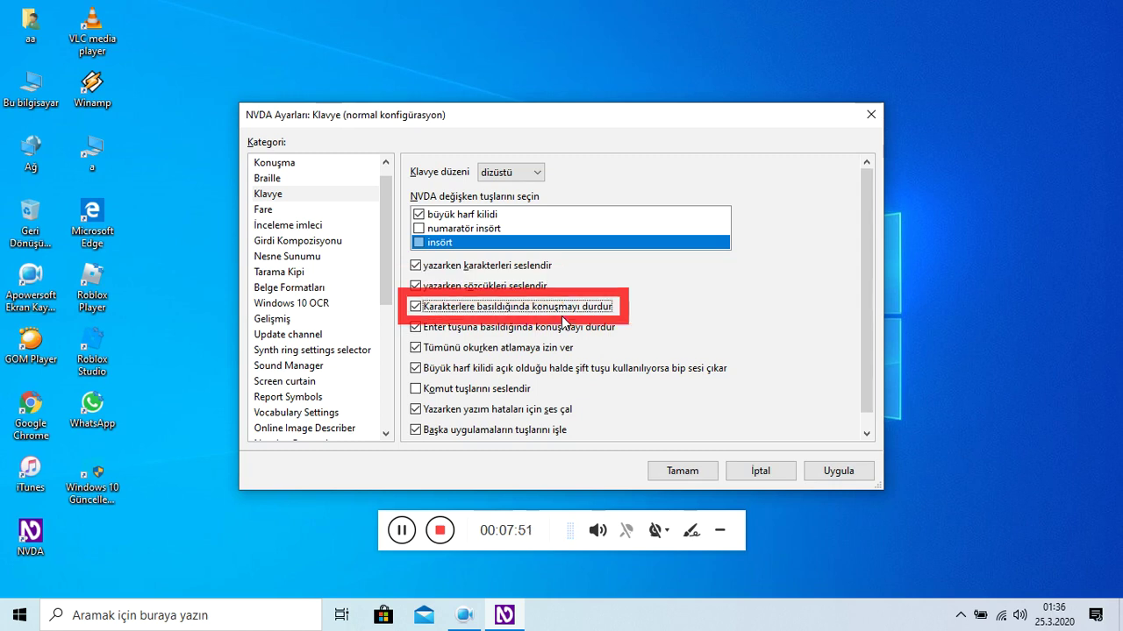
key(Tab)
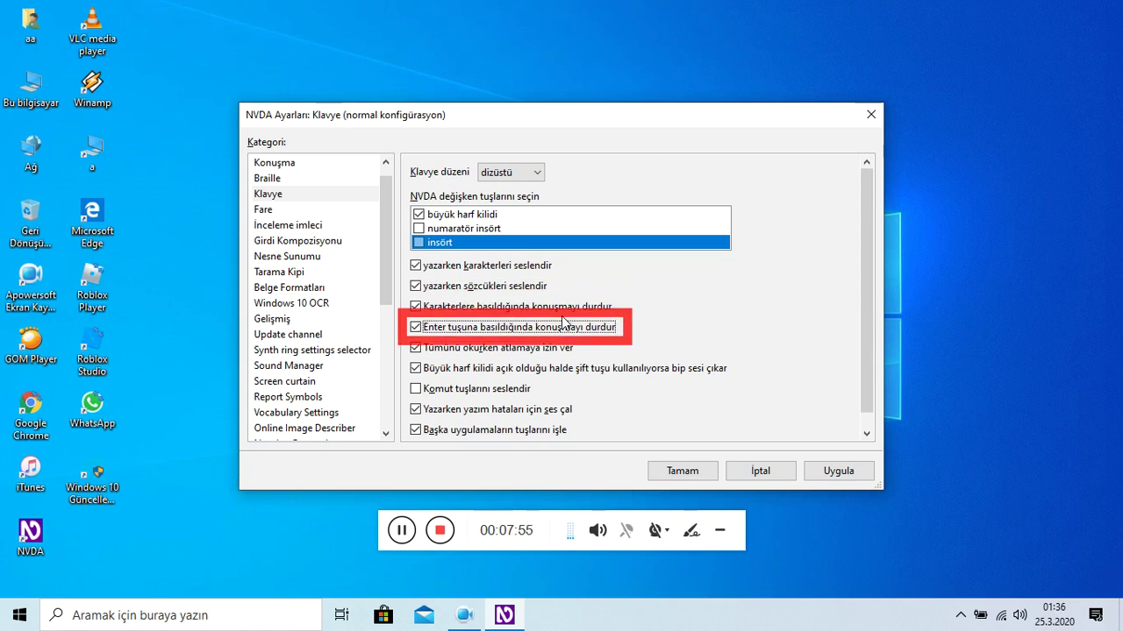
key(Tab)
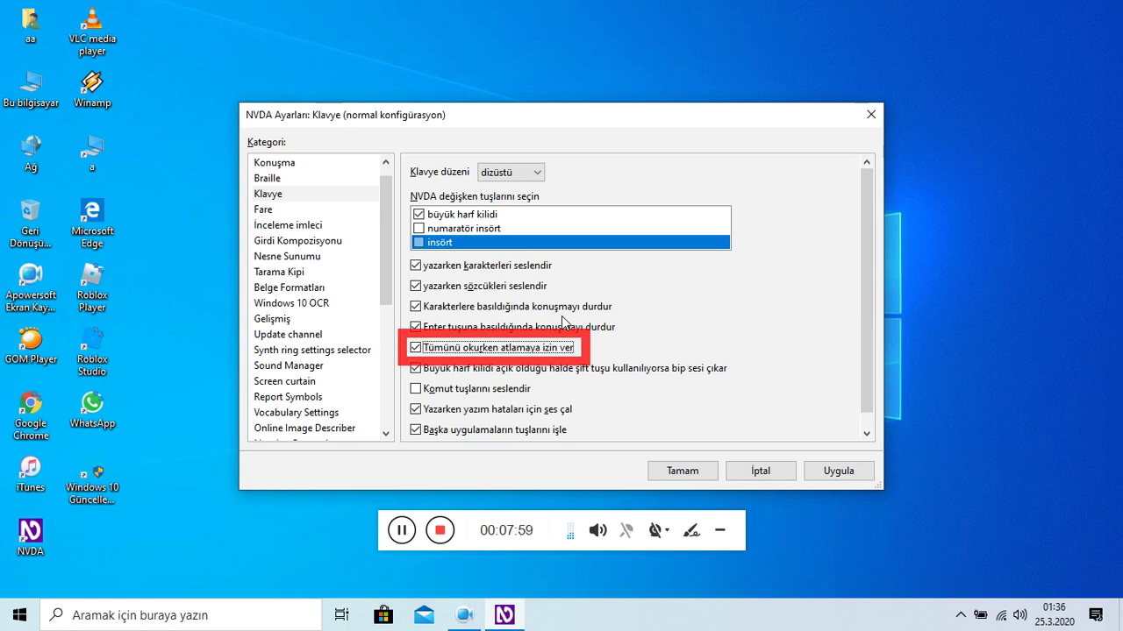
key(Tab)
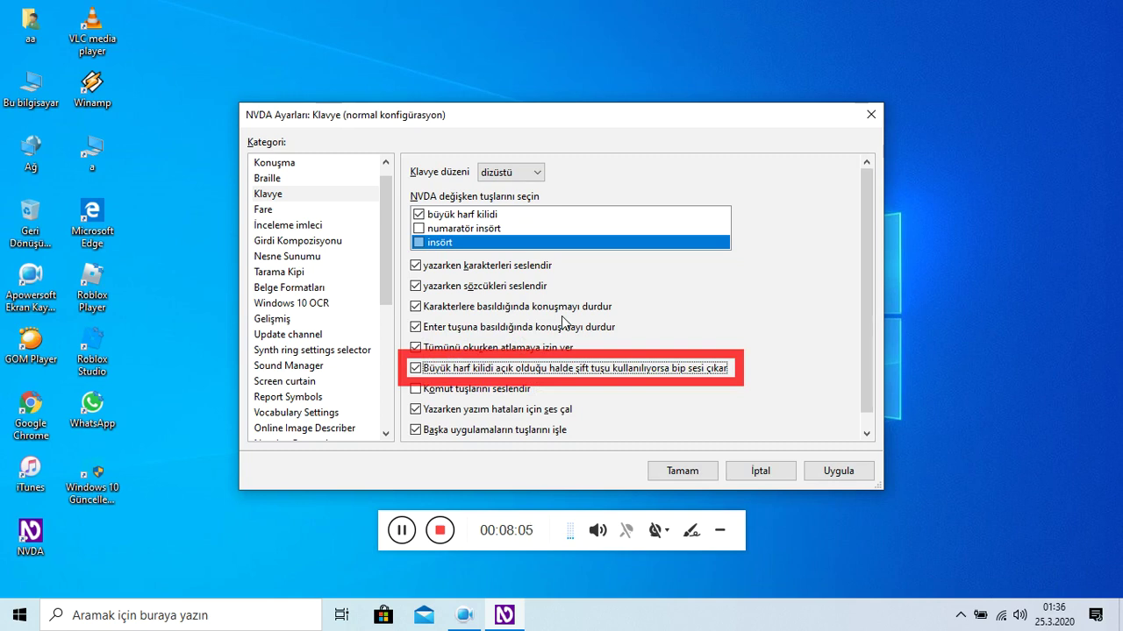
key(Tab)
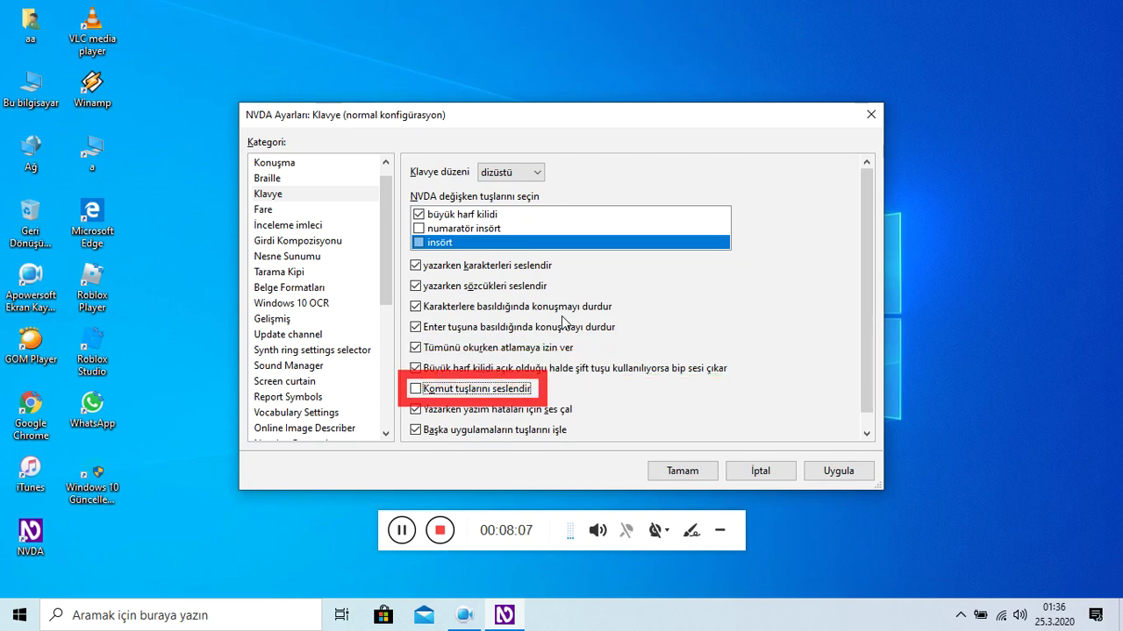
key(Tab)
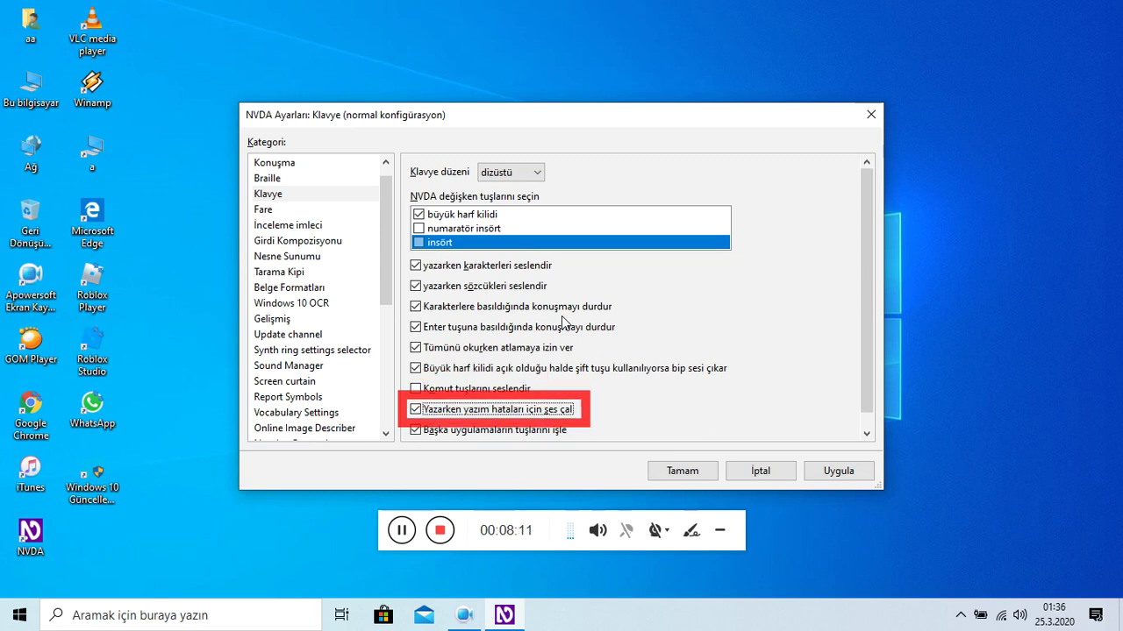
key(Tab)
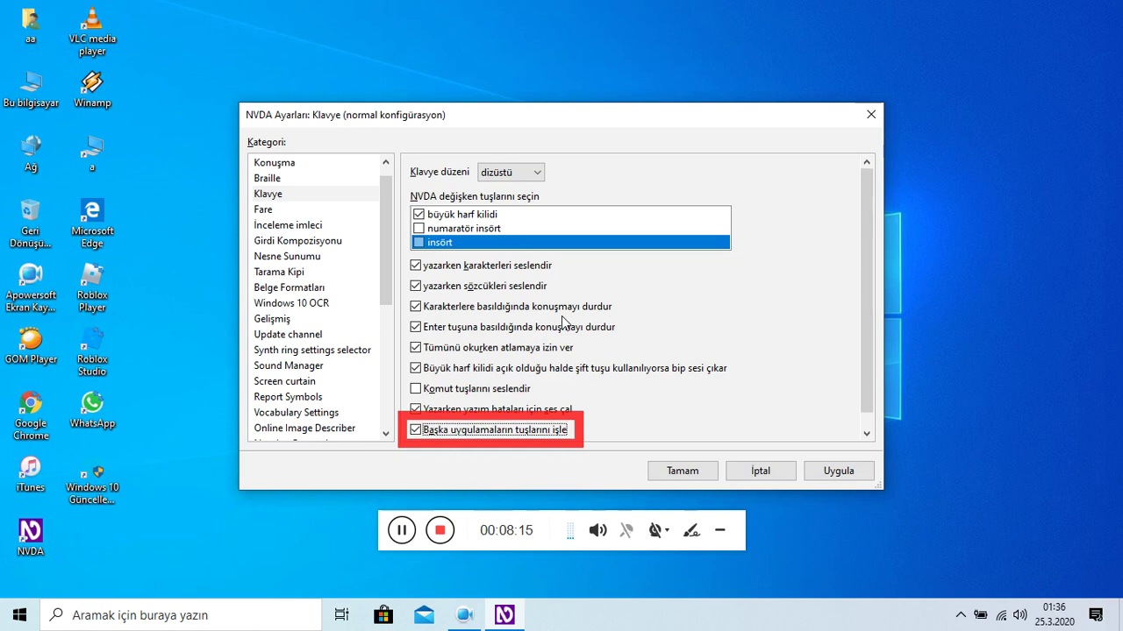
key(Tab)
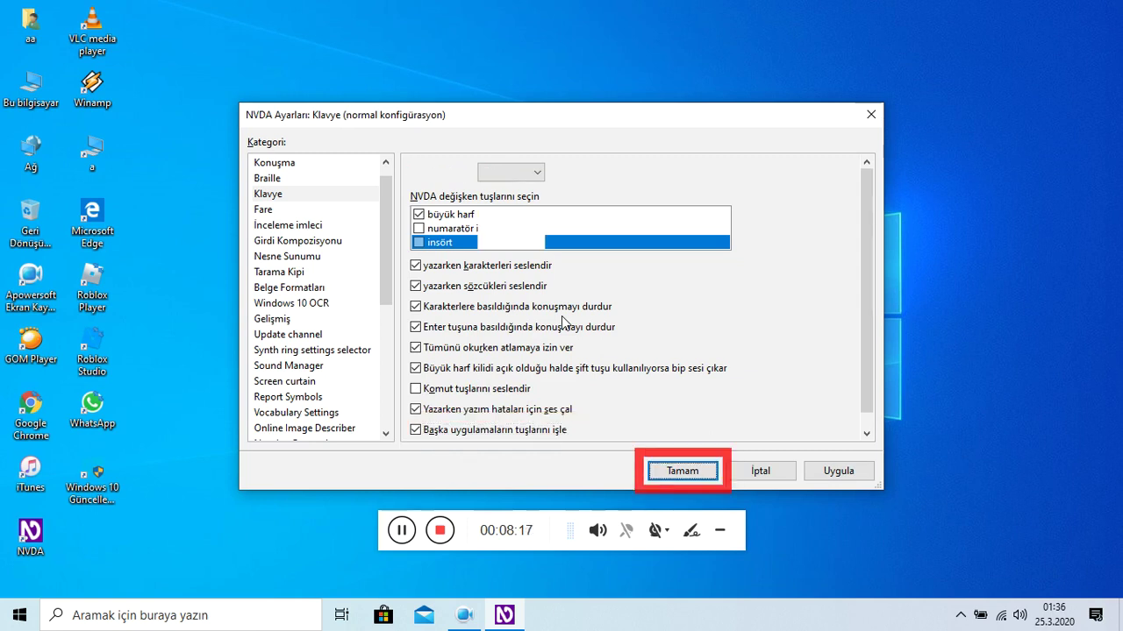
key(Return)
Reopen the NVDA settings, set the Konuşma voice to Baris (Turkish) SAPI4 22kHz - Infovox Desktop Standard and confirm the dialog.
key(insert+n)
key(Right)
key(Return)
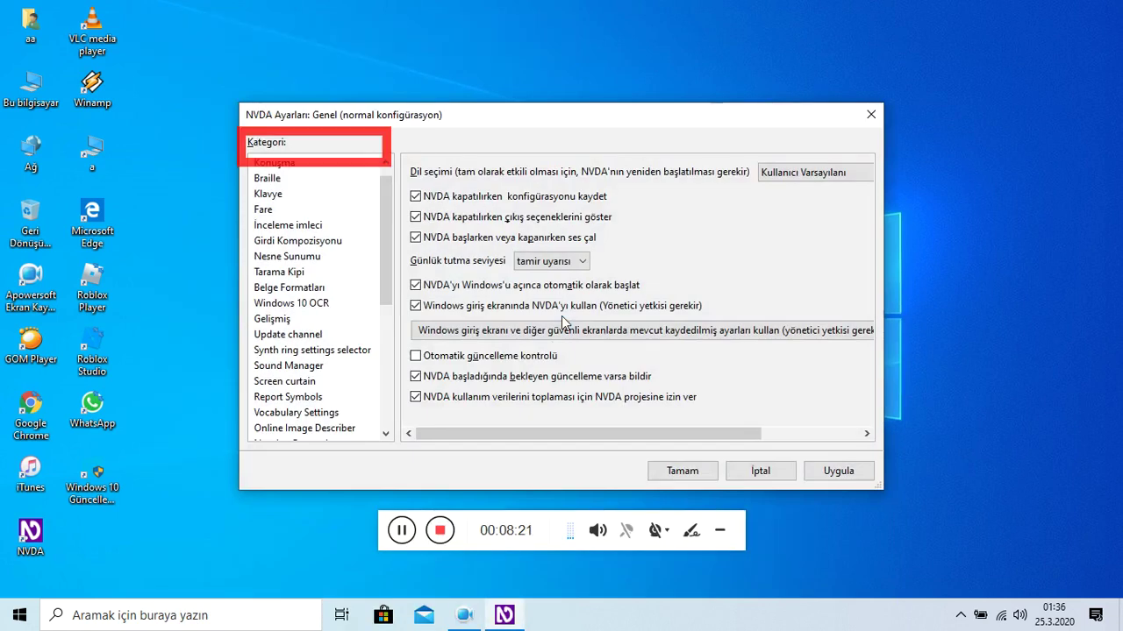
key(Down)
key(Tab)
key(Tab)
key(Down)
key(Return)
Reopen the NVDA settings from the NVDA menu and go to the Fare category.
key(insert+n)
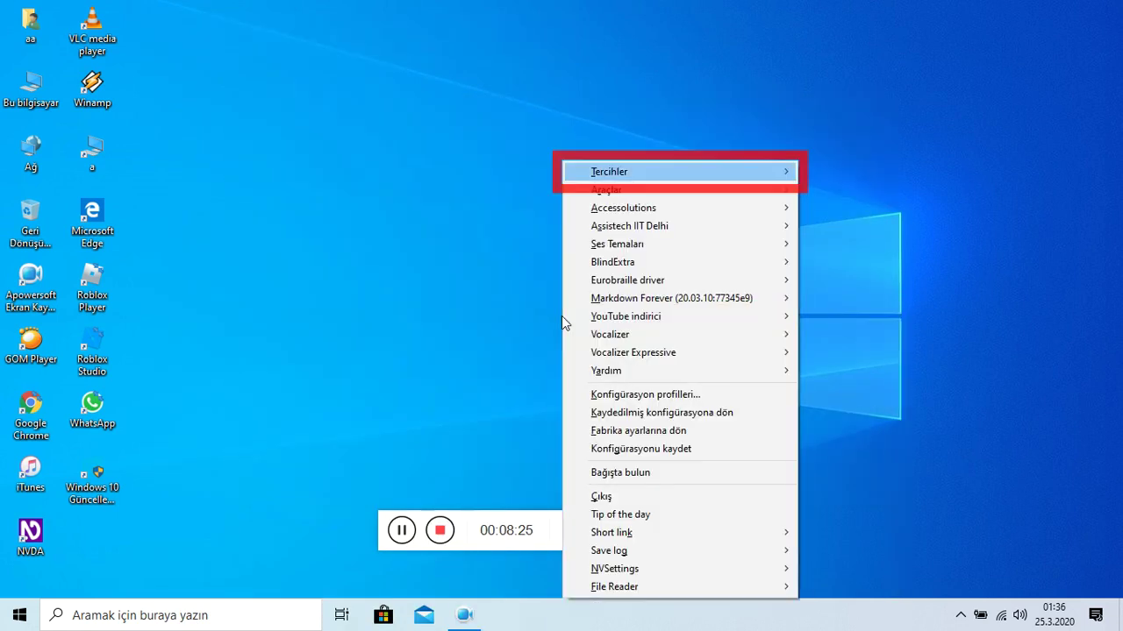
key(Right)
key(Return)
key(Down)
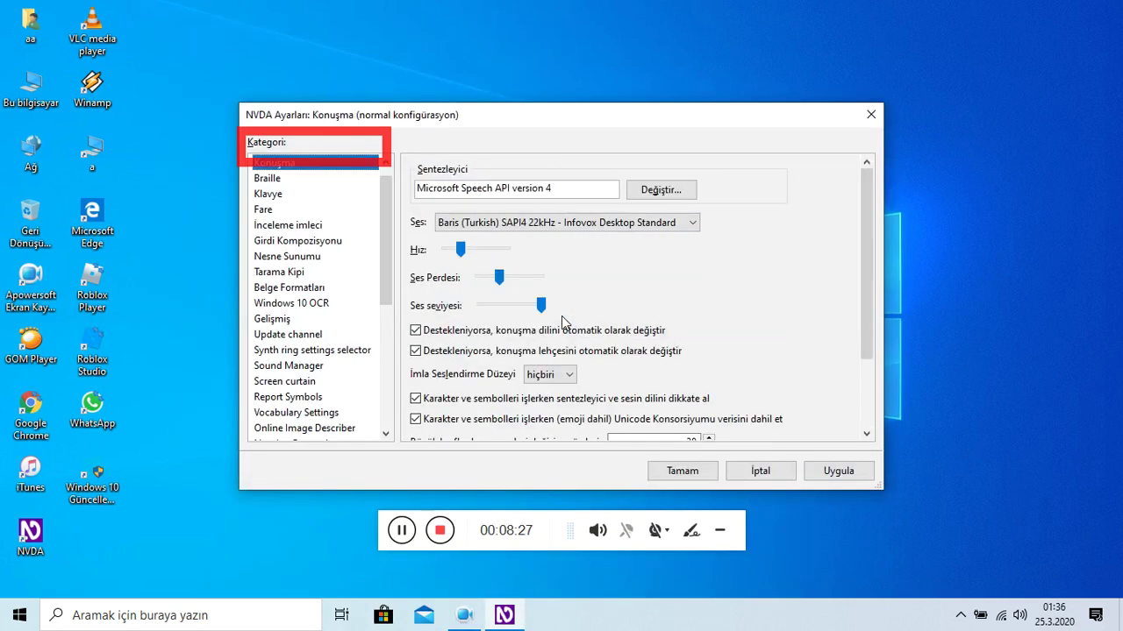
key(Down)
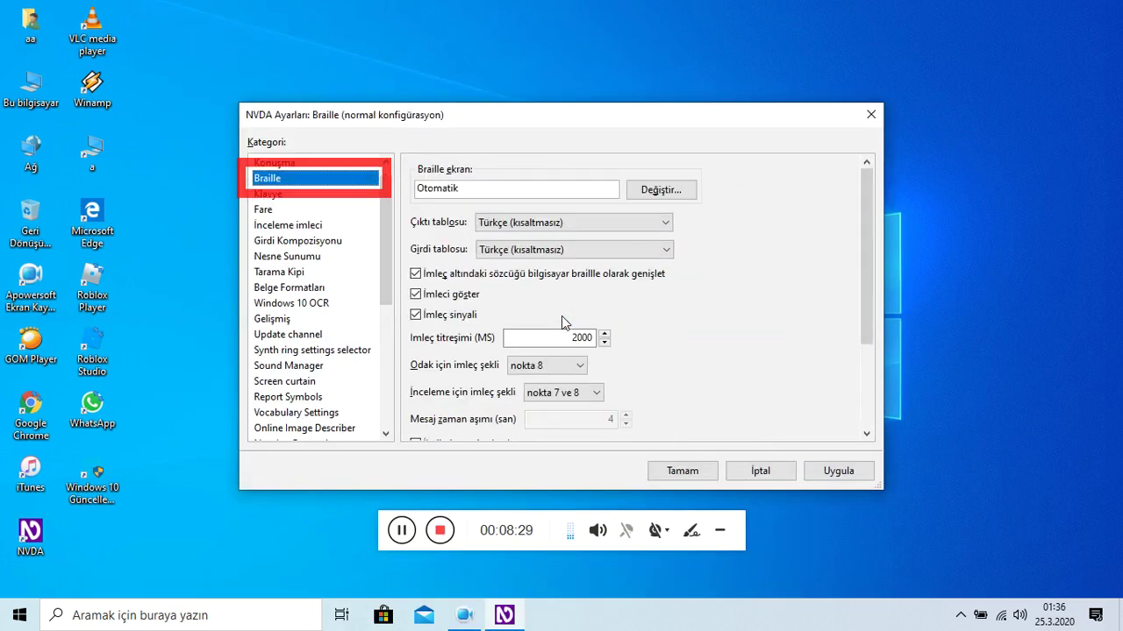
key(Down)
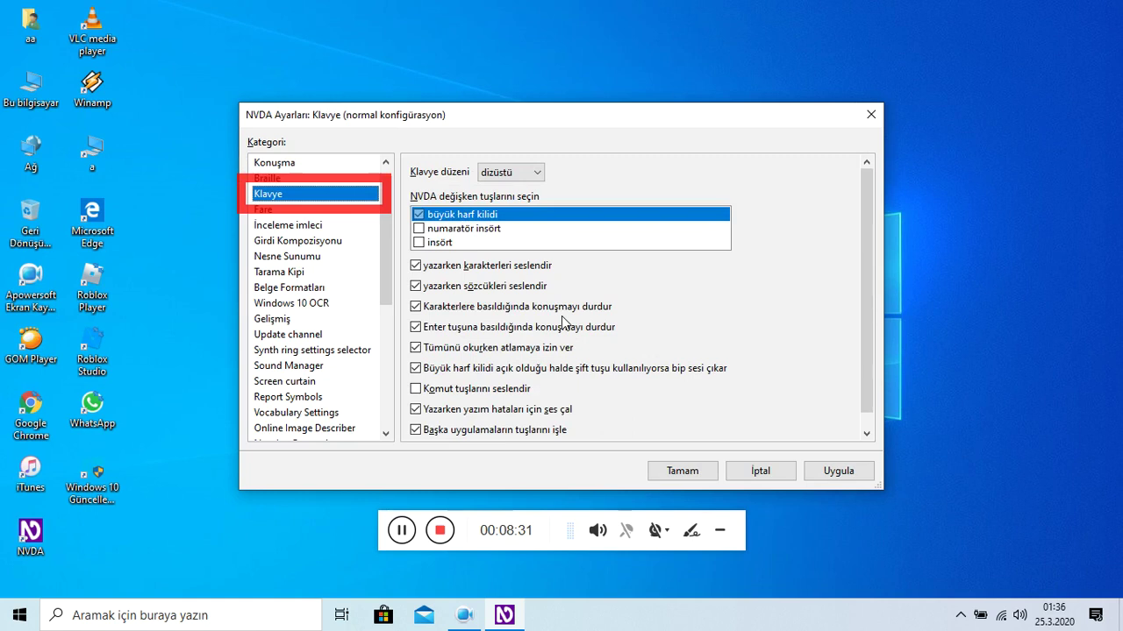
key(Down)
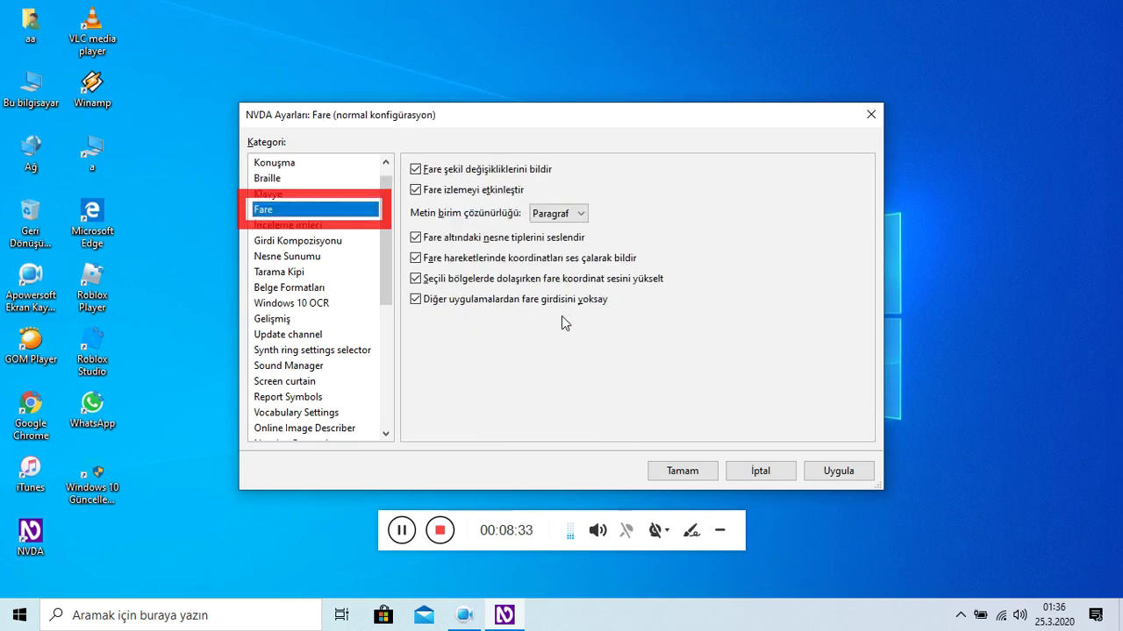
Examine the Fare options from Fare şekil değişikliklerini bildir to Diğer uygulamalardan fare girdisini yoksay and return to the category list.
key(Tab)
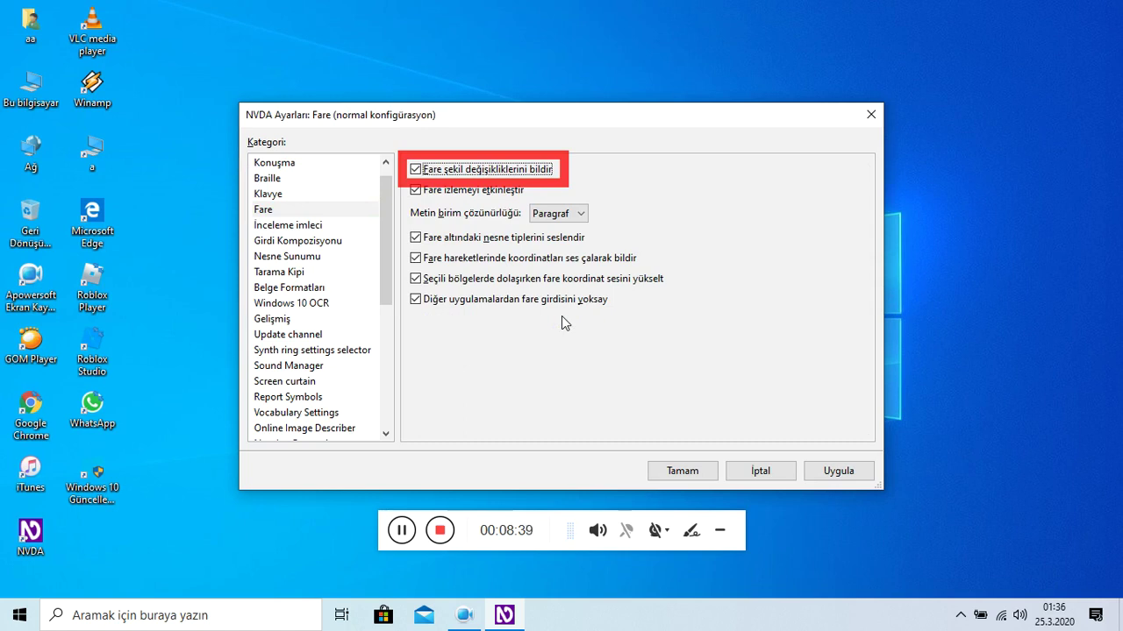
key(Tab)
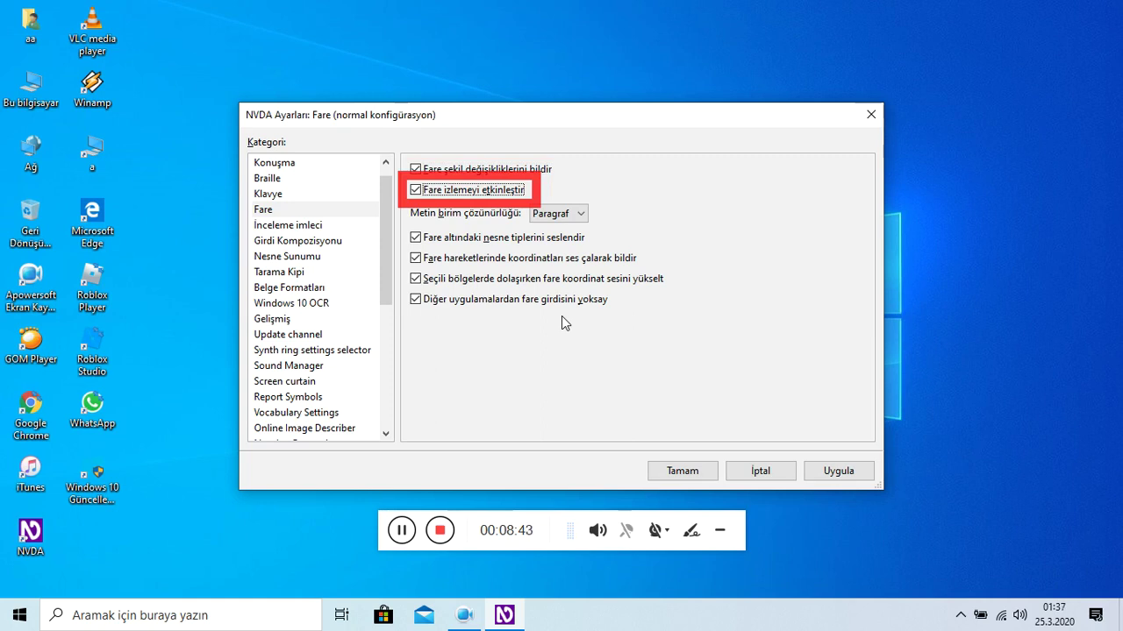
key(Tab)
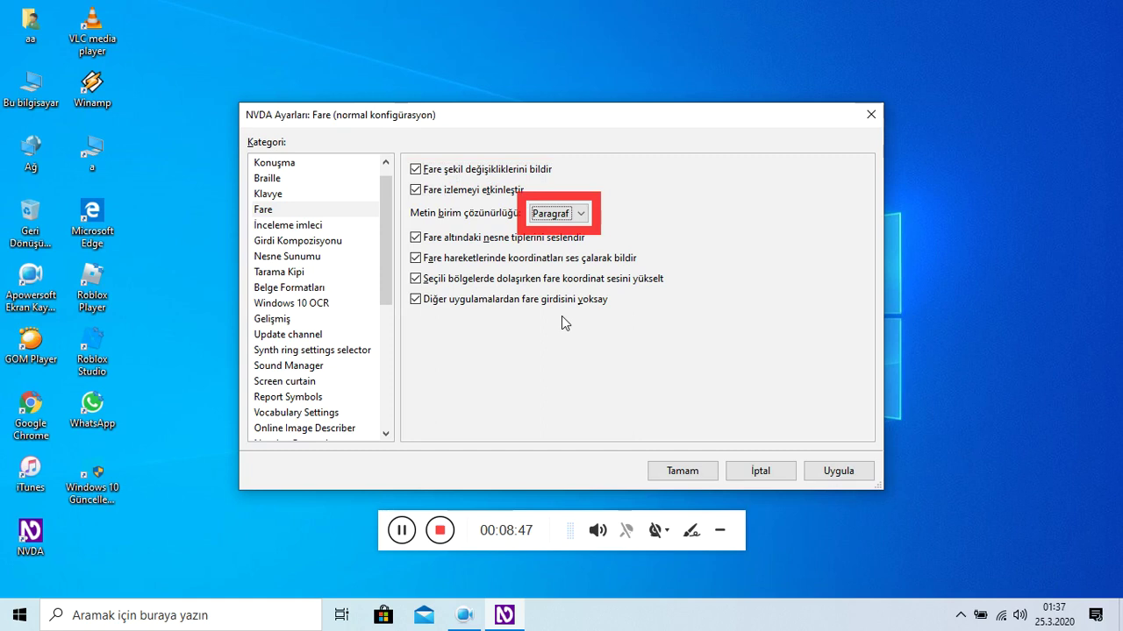
key(Tab)
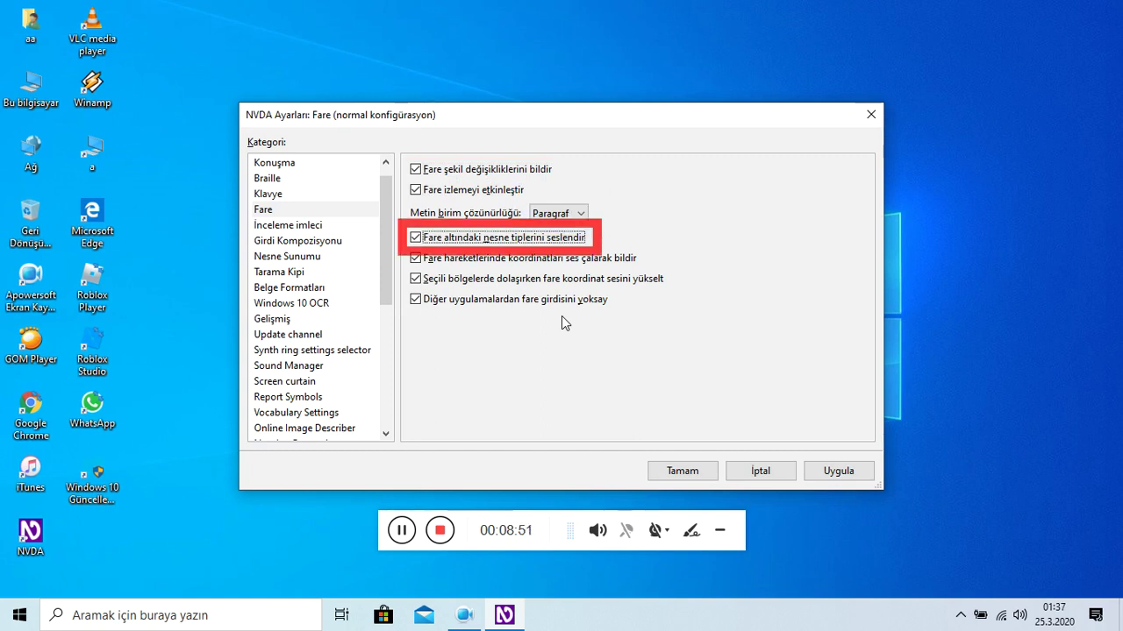
key(Tab)
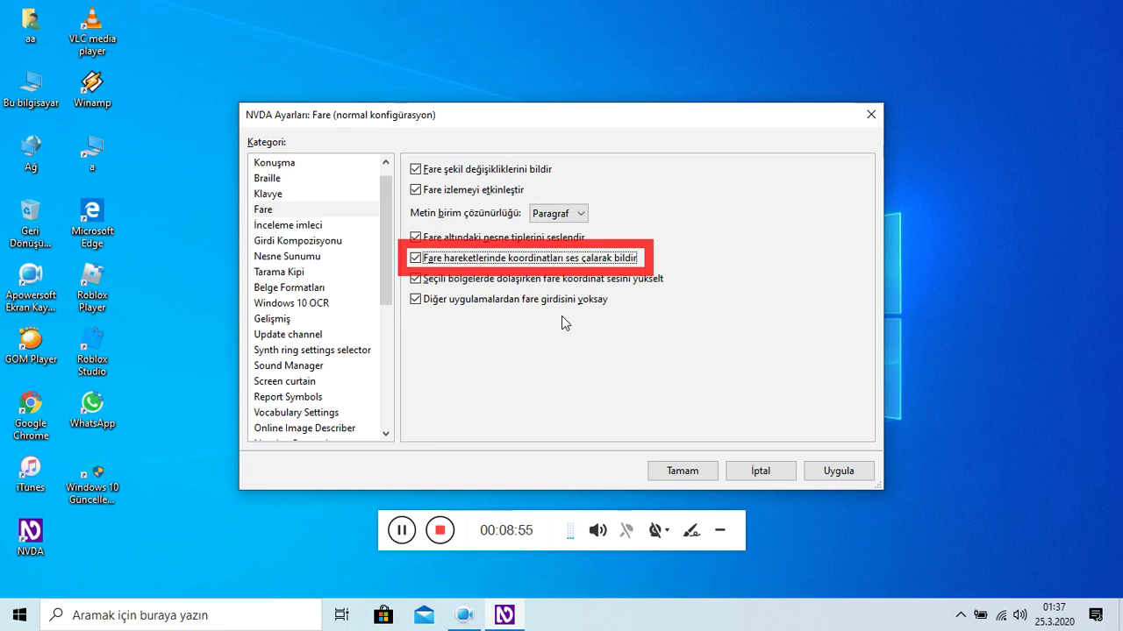
key(Tab)
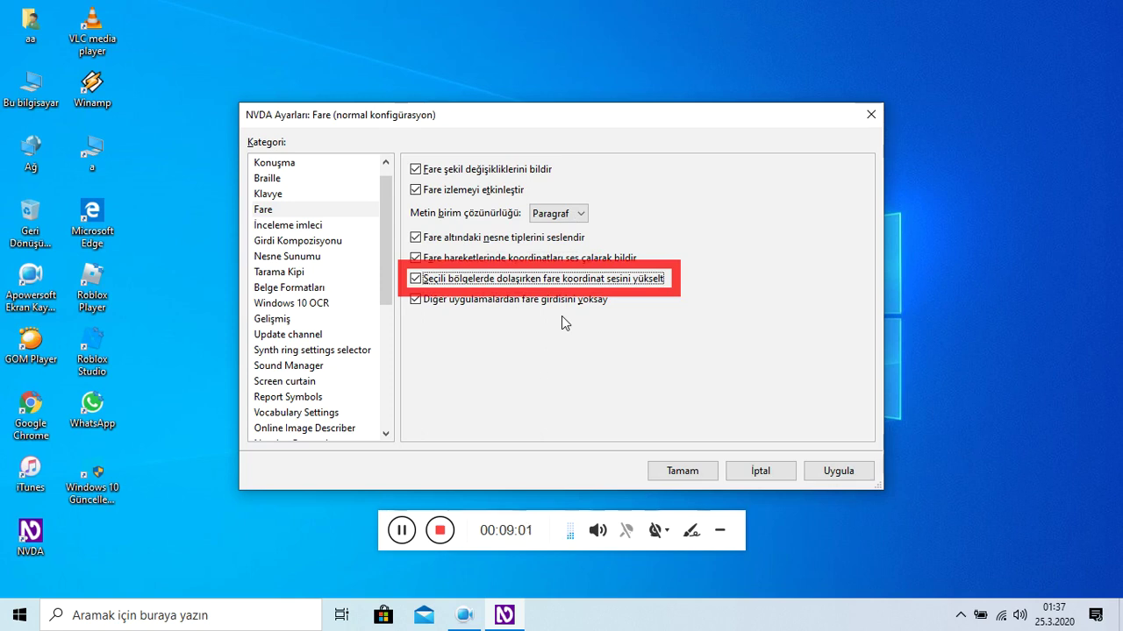
key(Tab)
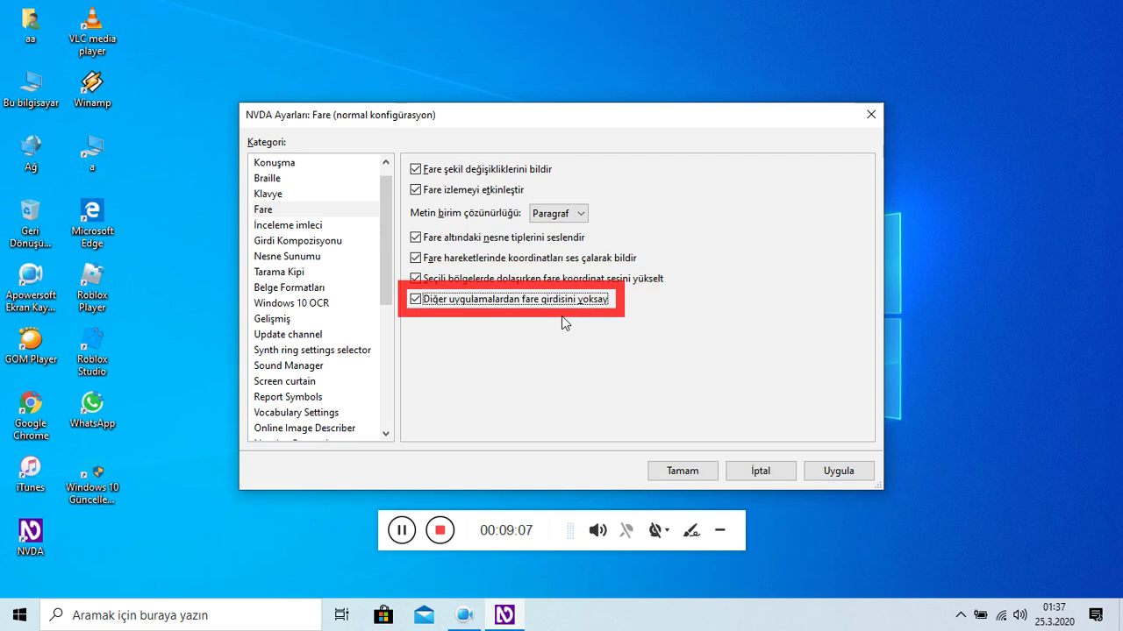
key(Tab)
key(Tab)
key(Tab)
key(Tab)
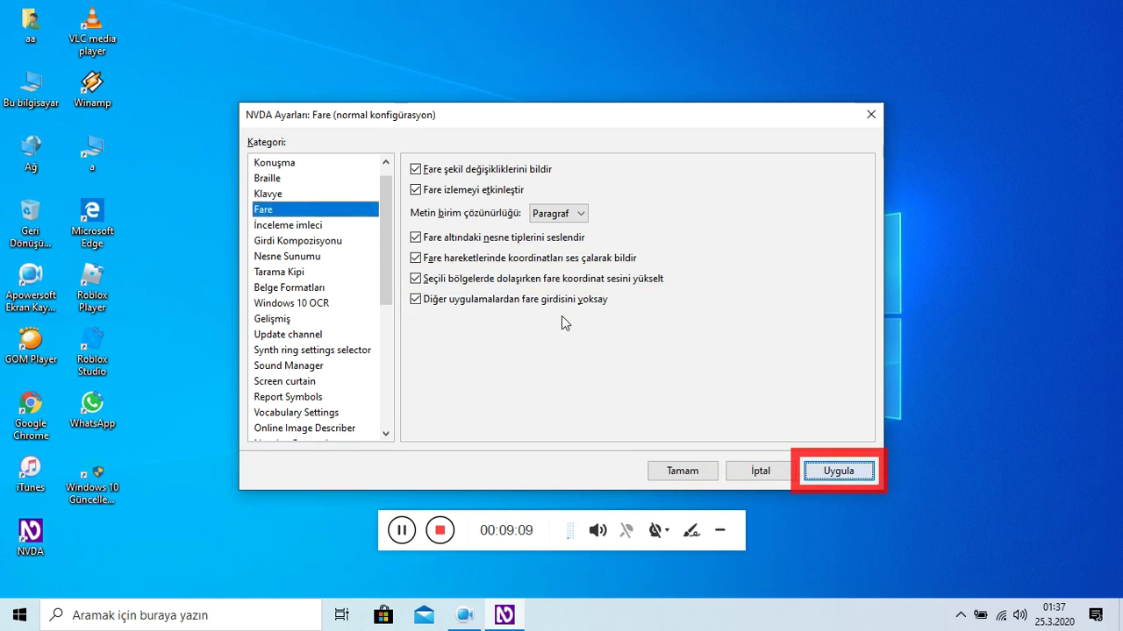
Go to the İnceleme imleci category, review its options from Sistem odağını takip et to Basit İnceleme kipi and confirm the dialog.
key(Down)
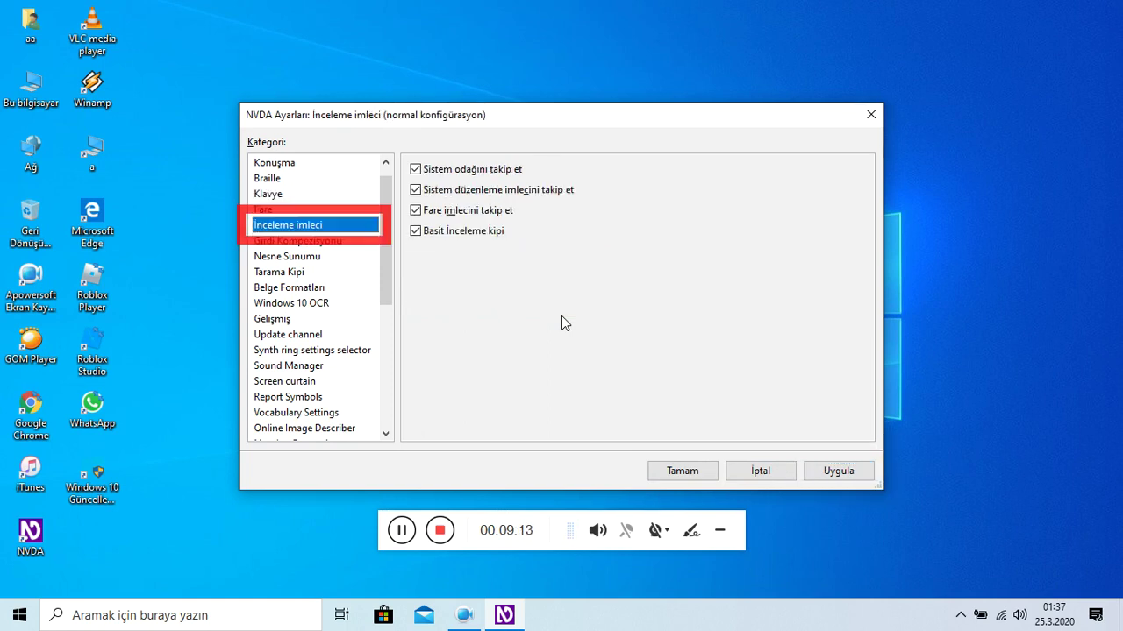
key(Tab)
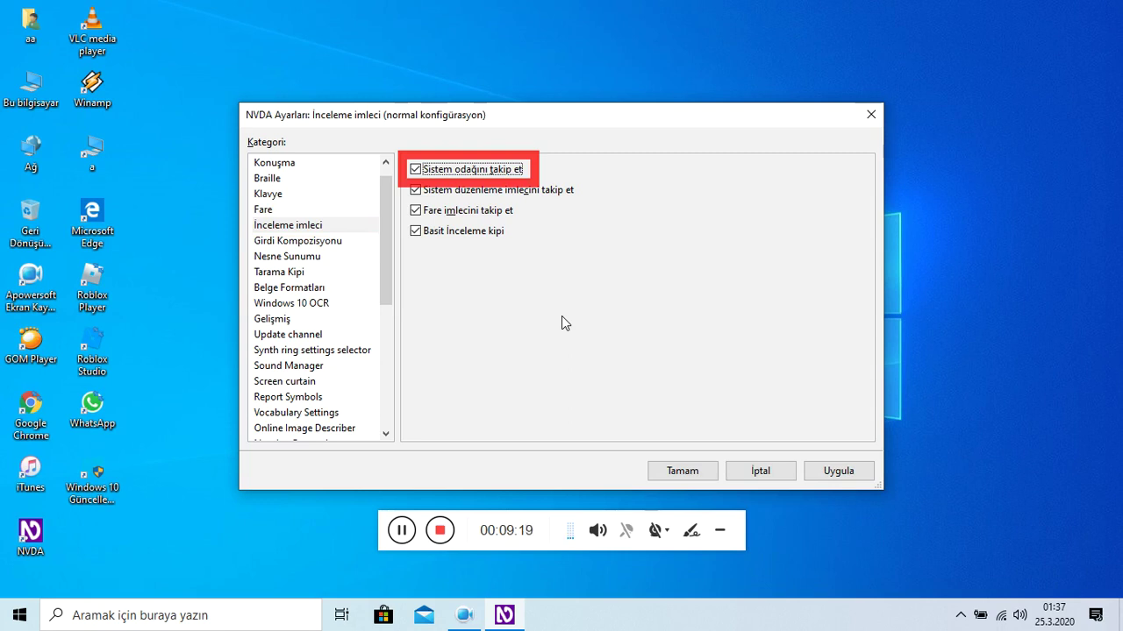
key(Tab)
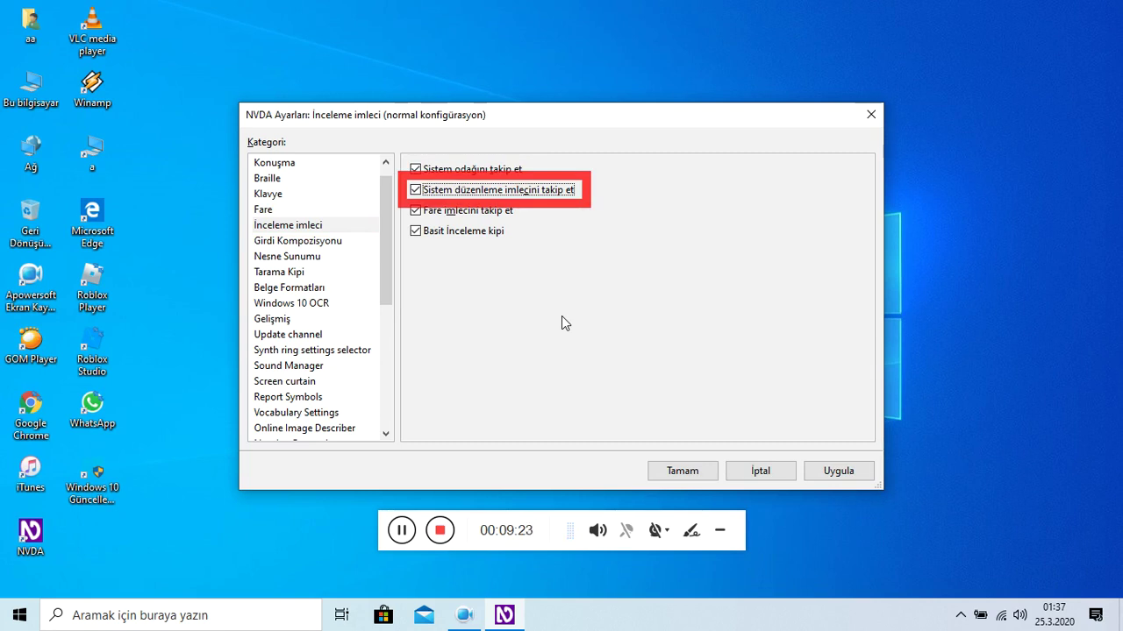
key(Tab)
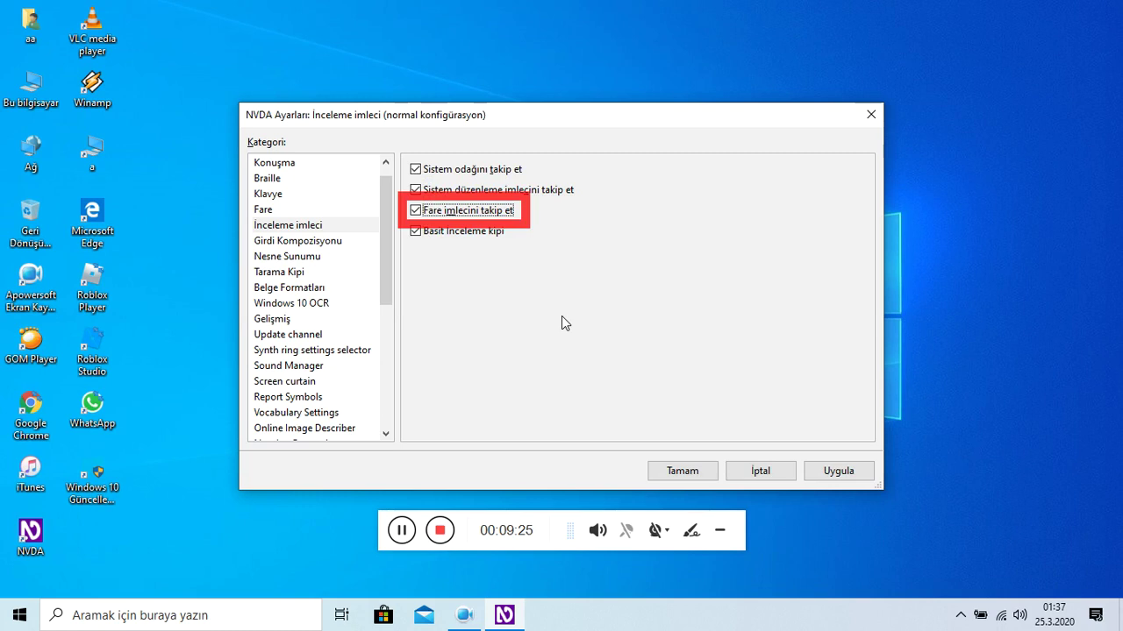
key(Tab)
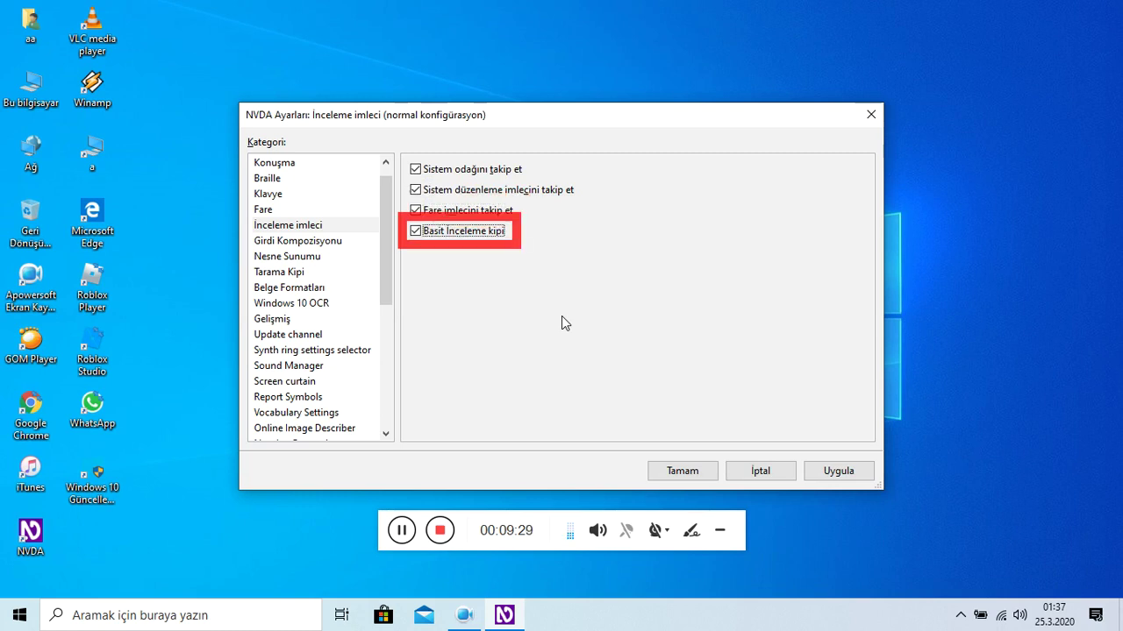
key(Tab)
key(Return)
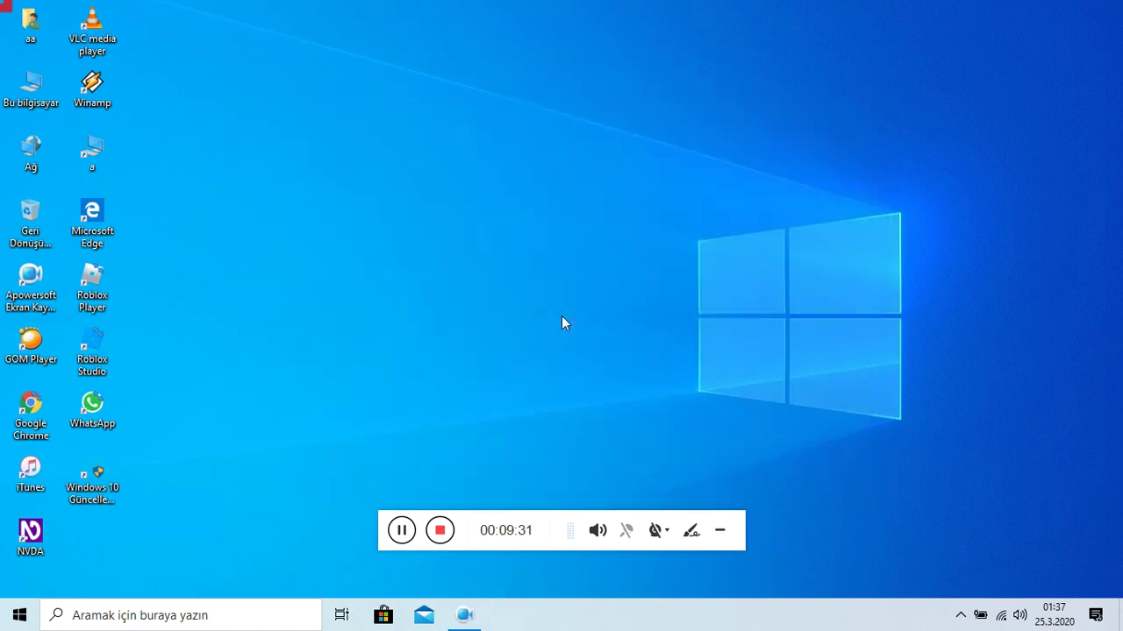
Reopen the NVDA settings, set the Konuşma voice to Ceren (Turkish) SAPI4 22kHz - Infovox Desktop Standard and confirm the dialog.
key(Insert+n)
key(Right)
key(Return)
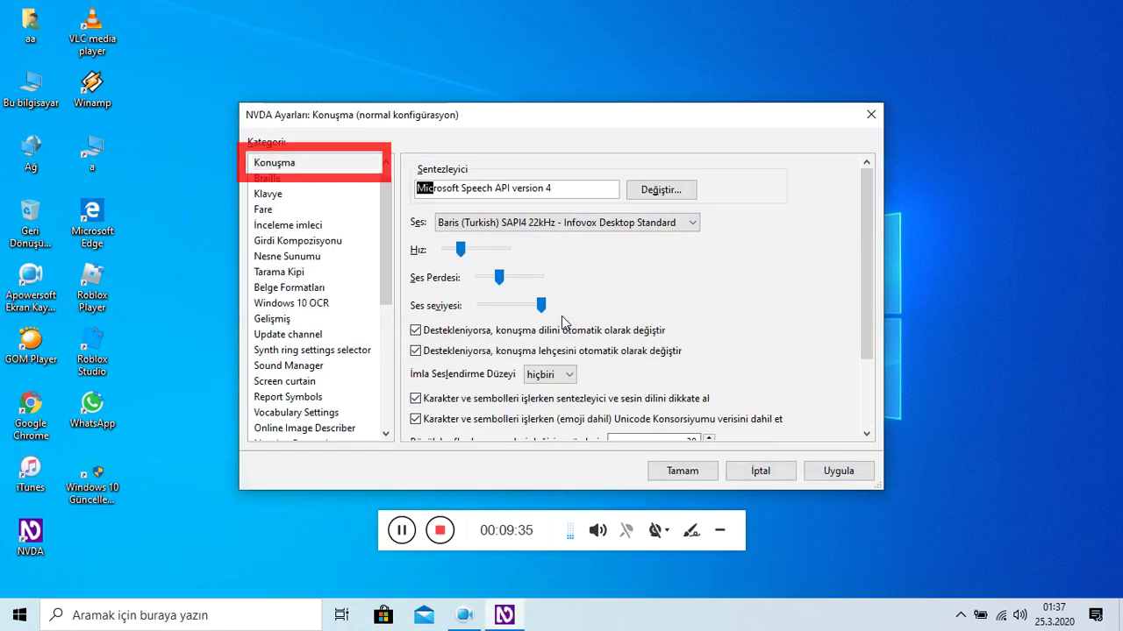
key(Tab)
key(Tab)
key(Down)
key(Return)
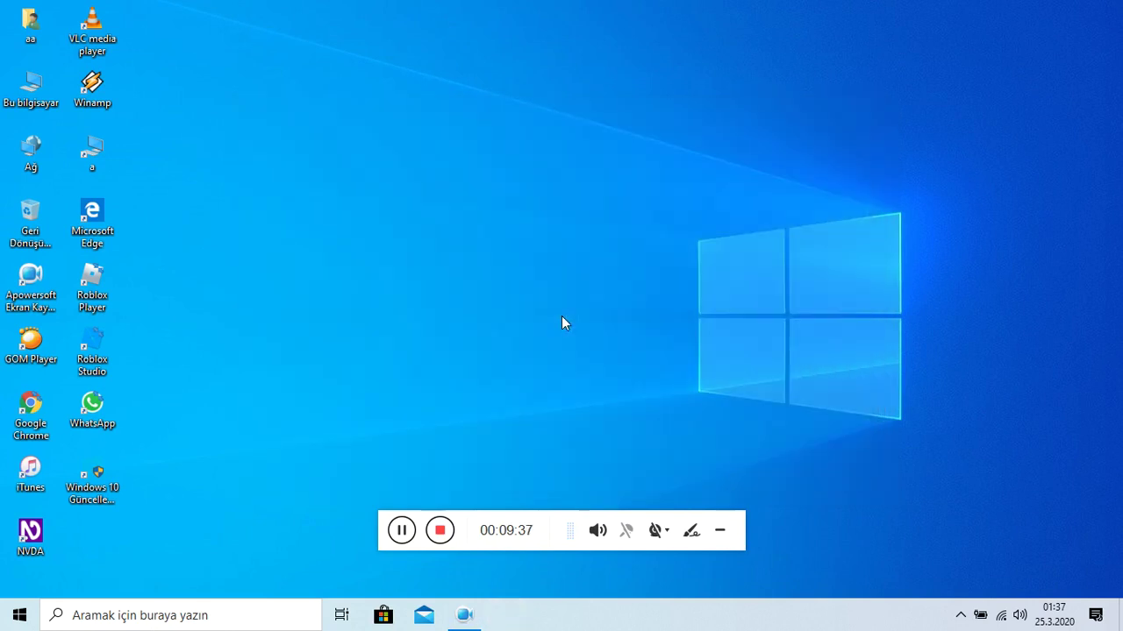
Reopen the NVDA settings from the NVDA menu and go to the Girdi Kompozisyonu category.
key(Insert+n)
key(Right)
key(Return)
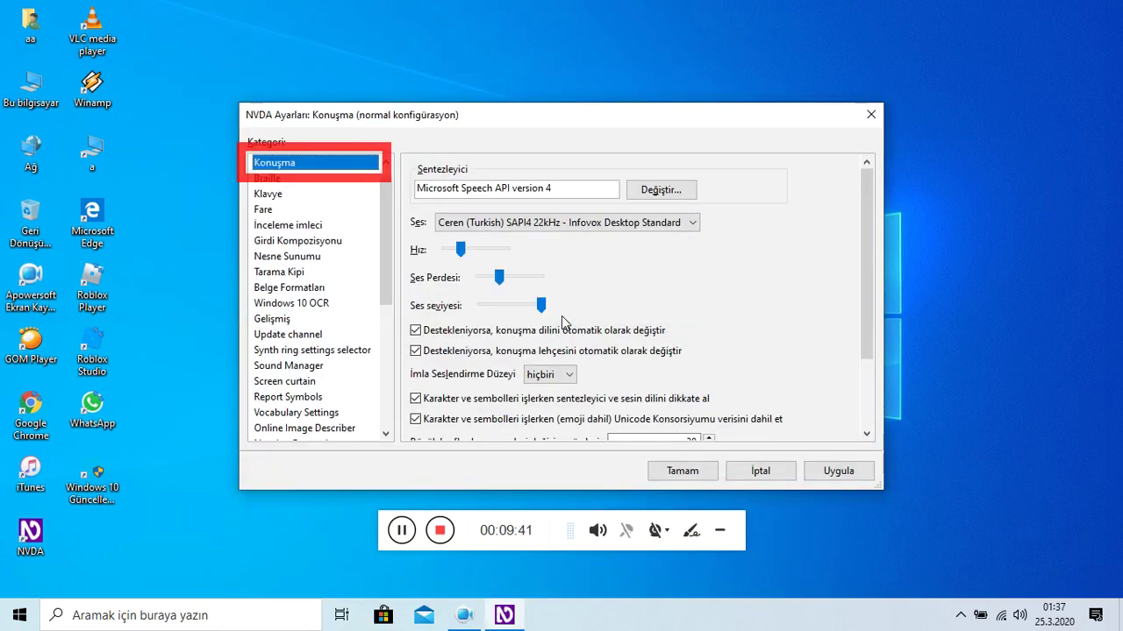
key(Down)
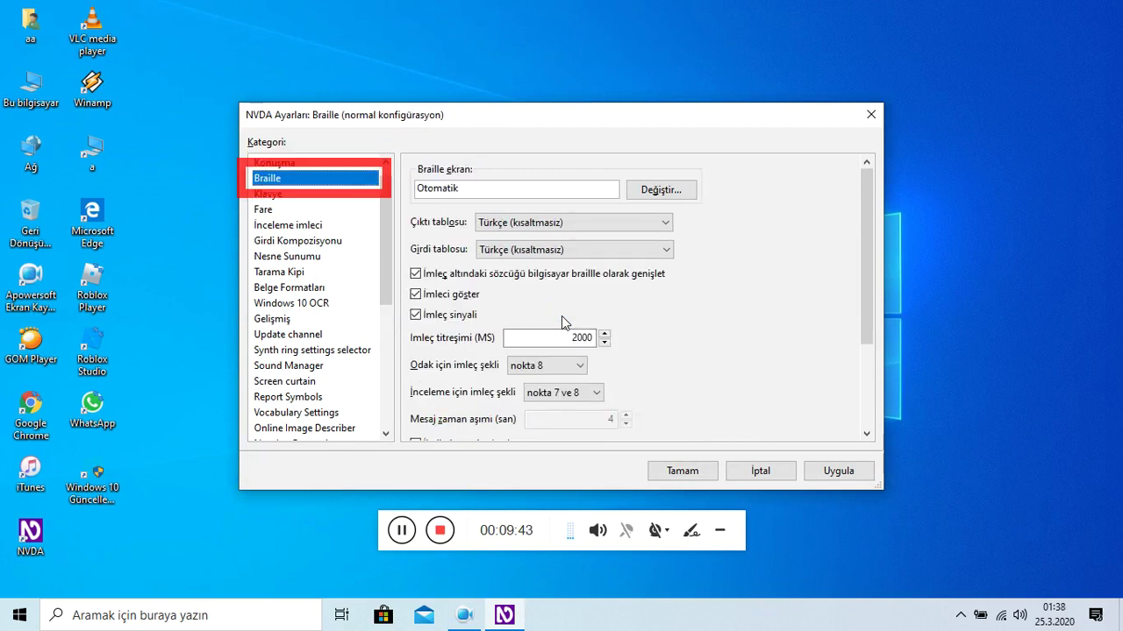
key(Down)
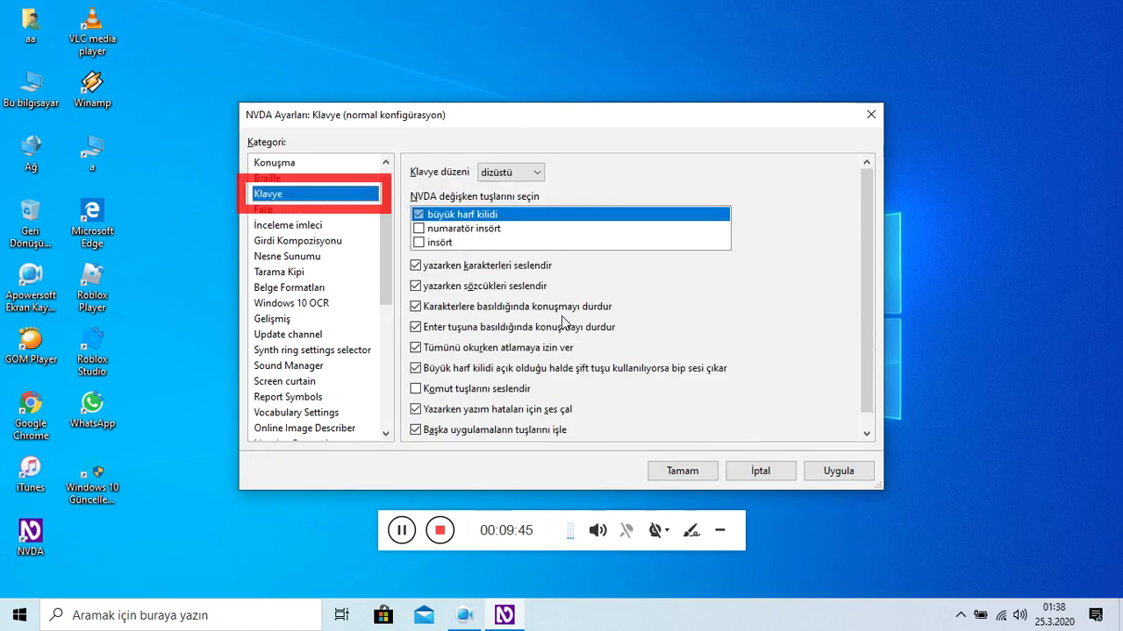
key(Down)
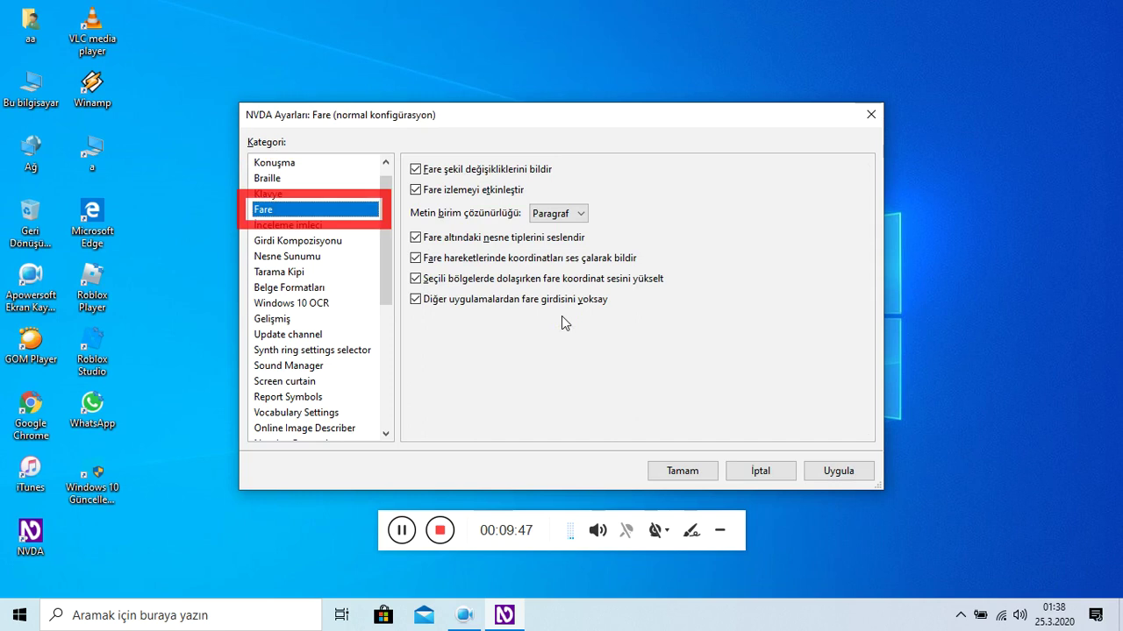
key(Down)
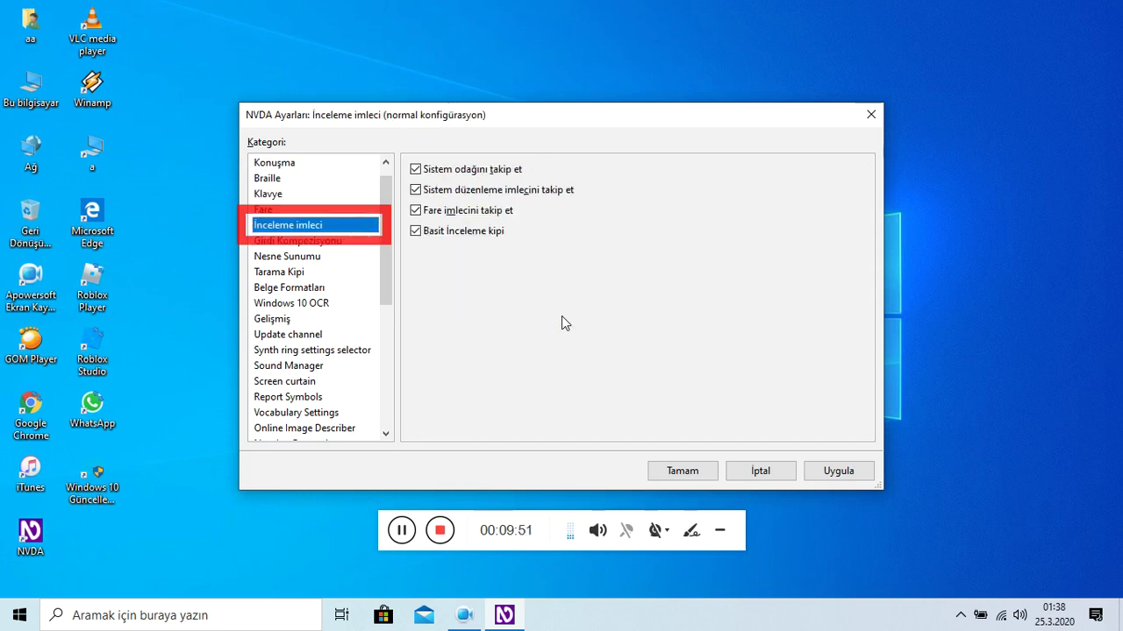
key(Down)
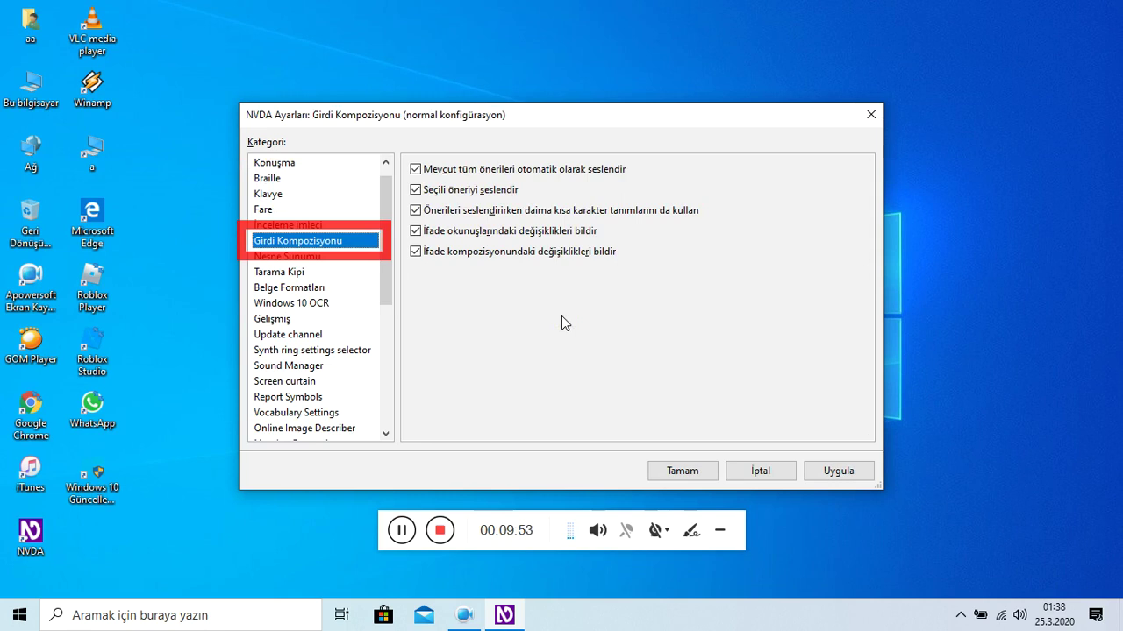
Examine the Girdi Kompozisyonu options from Mevcut tüm önerileri otomatik olarak seslendir to İfade kompozisyonundaki değişiklikleri bildir and return to the category list.
key(Tab)
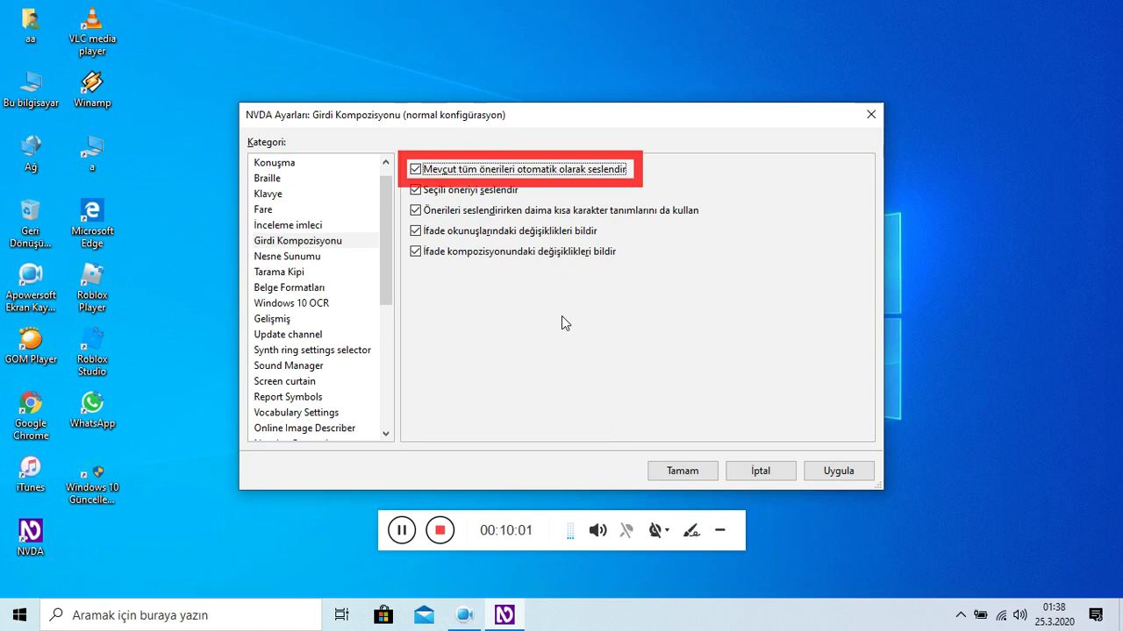
key(Tab)
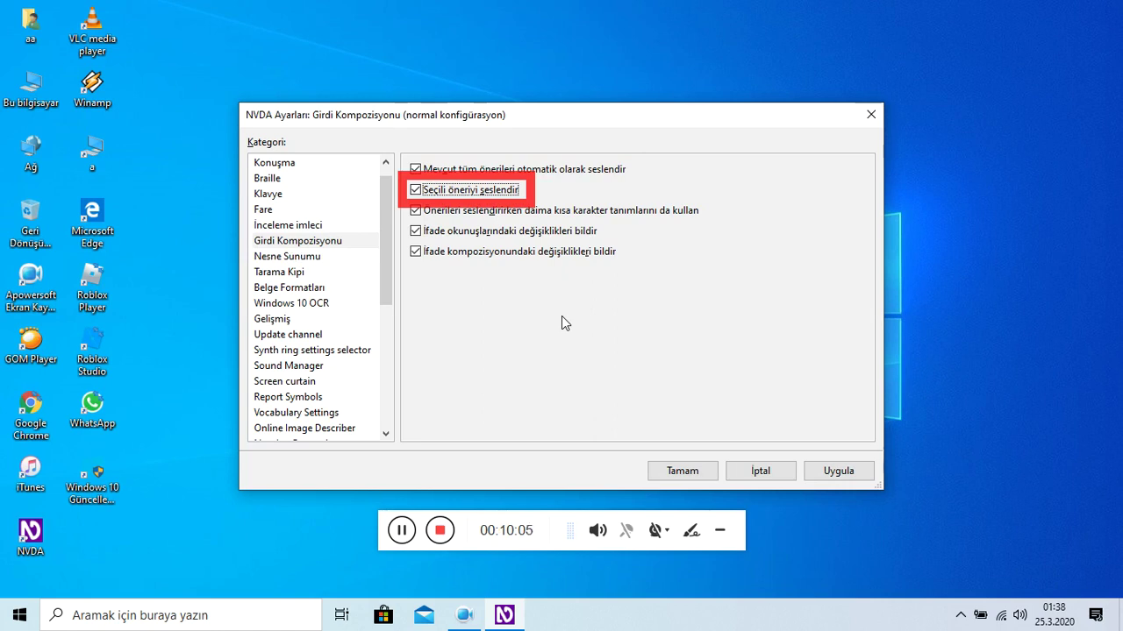
key(Tab)
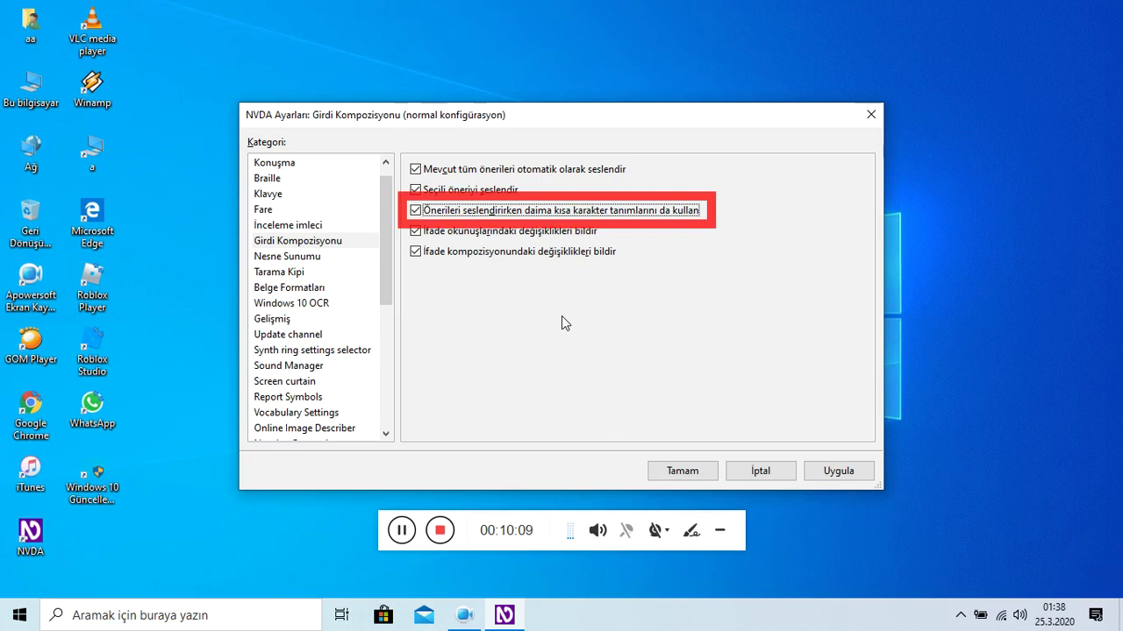
key(Tab)
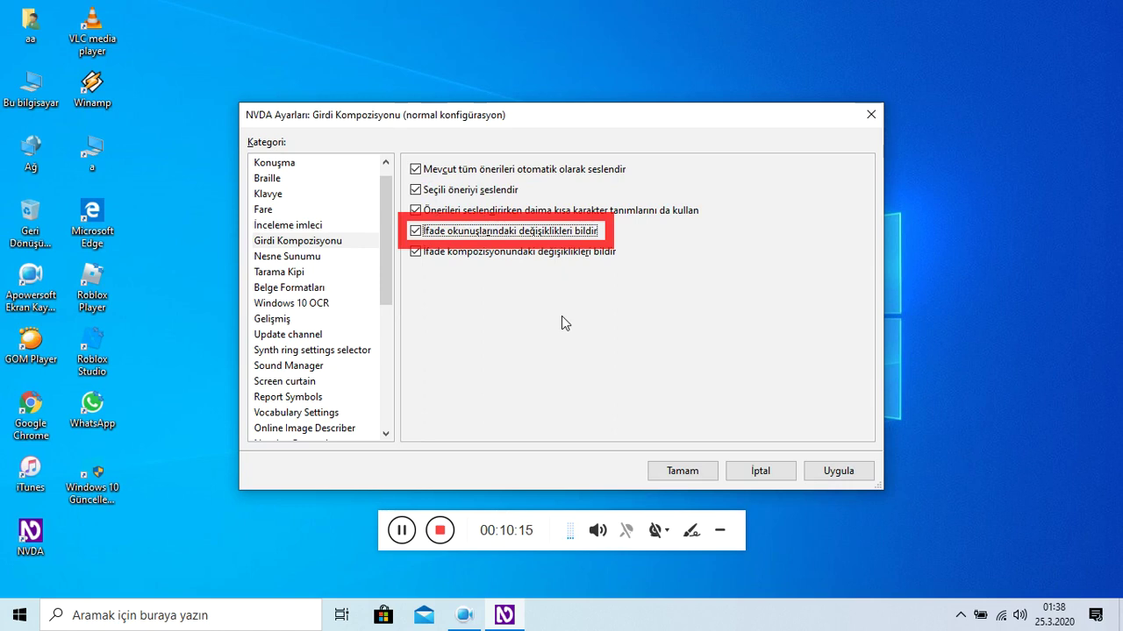
key(Tab)
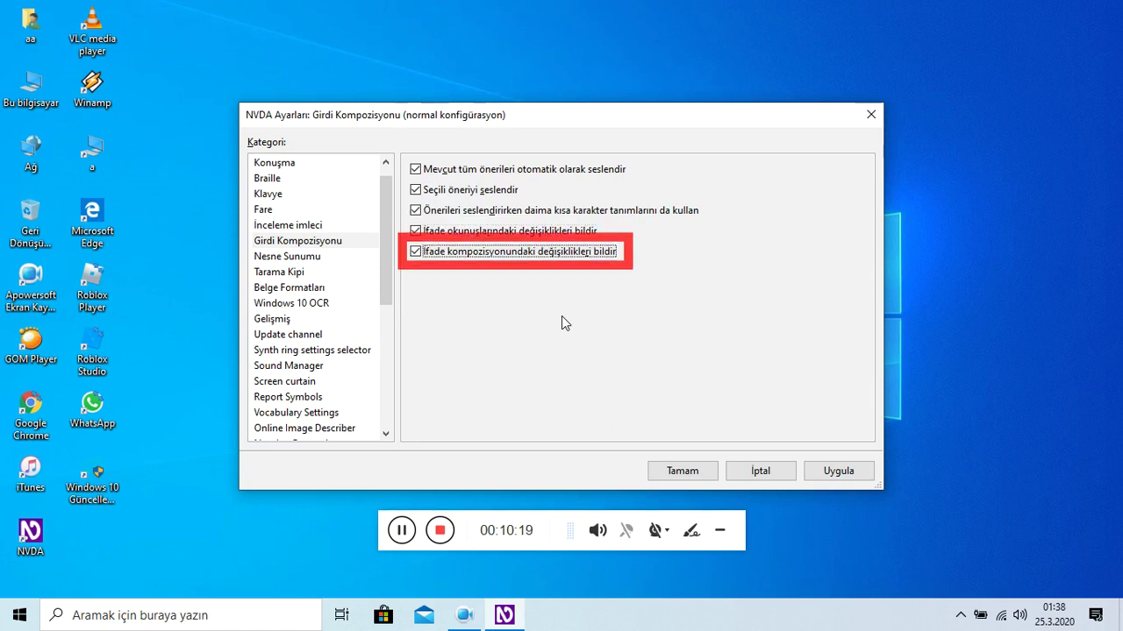
key(Tab)
key(Tab)
key(Tab)
key(Tab)
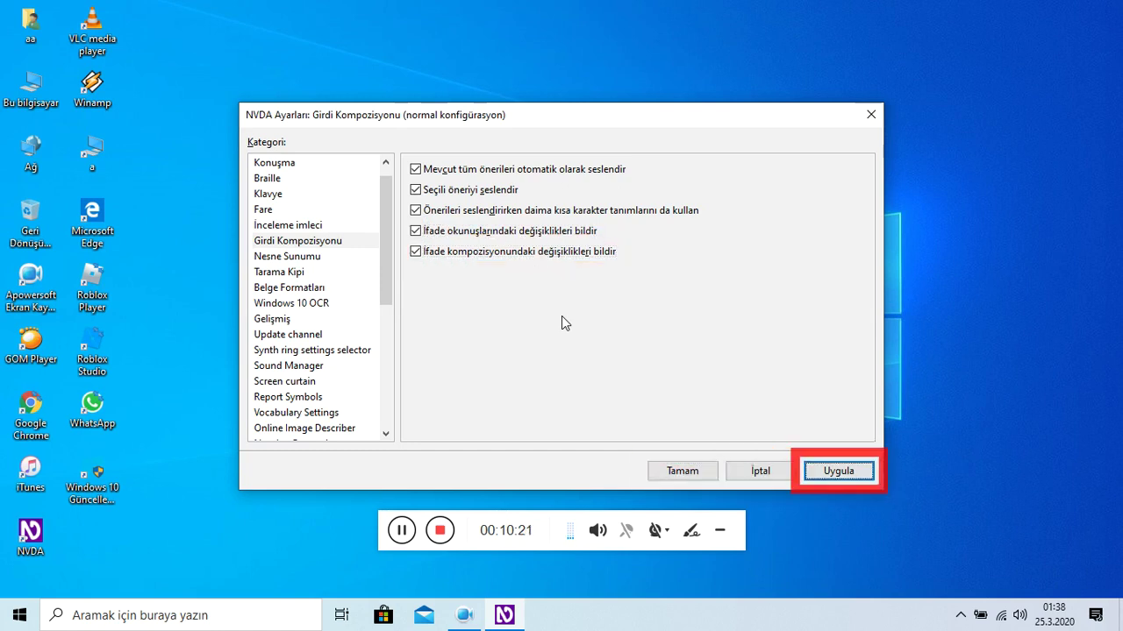
Go to the Nesne Sunumu category, review its options from ipuçlarını bildir to Otomatik öneriler gösterilirken ses çal and close the dialog without saving.
key(Down)
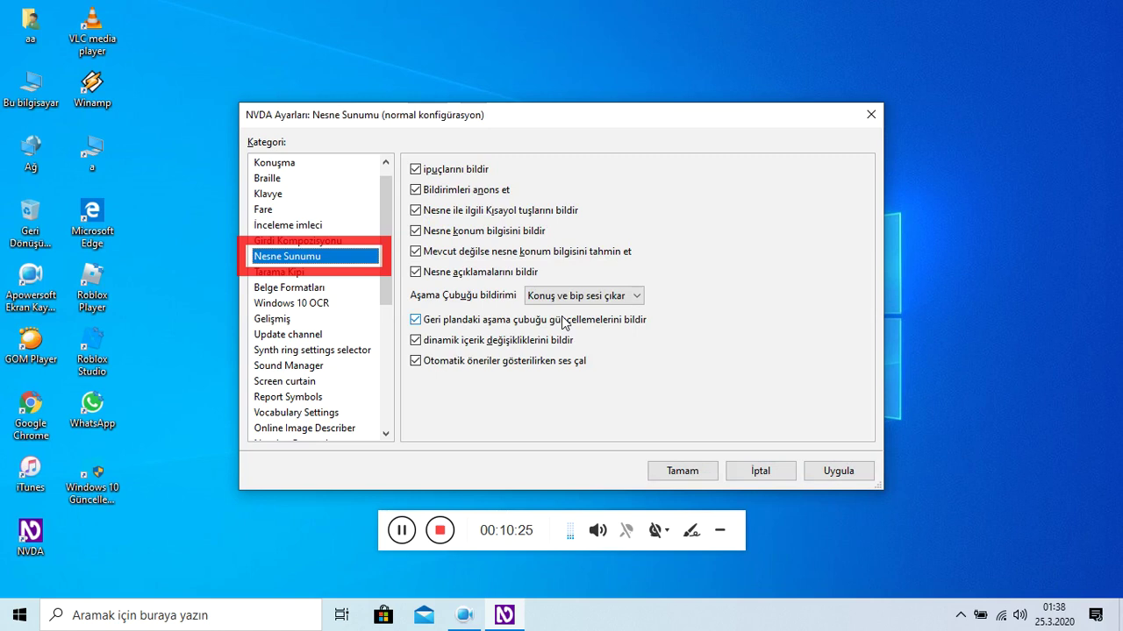
key(Tab)
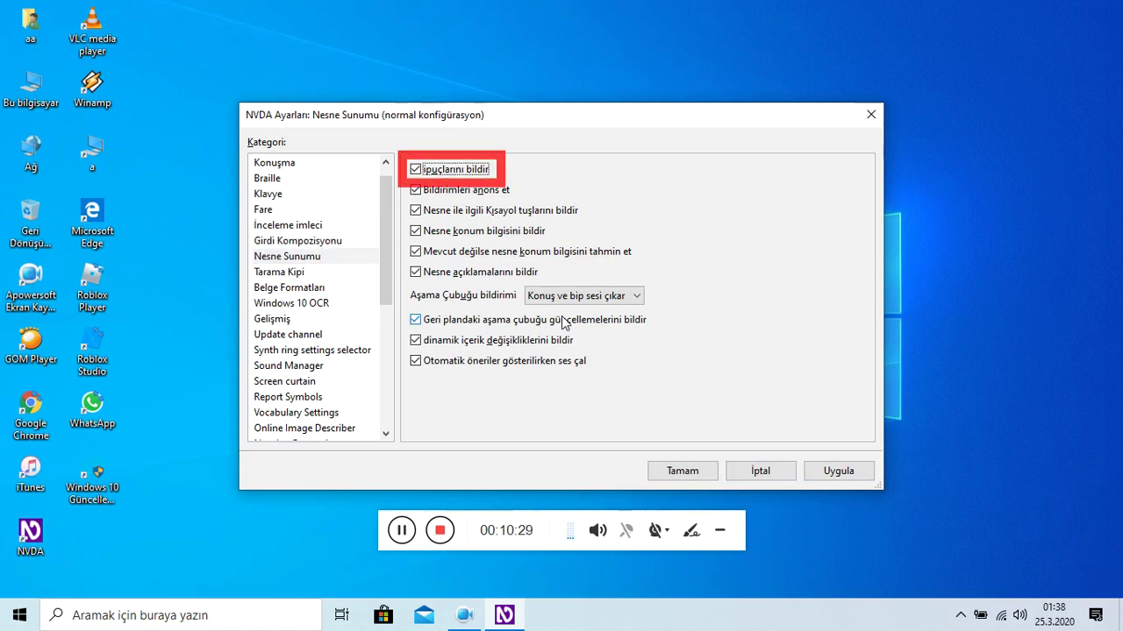
key(Tab)
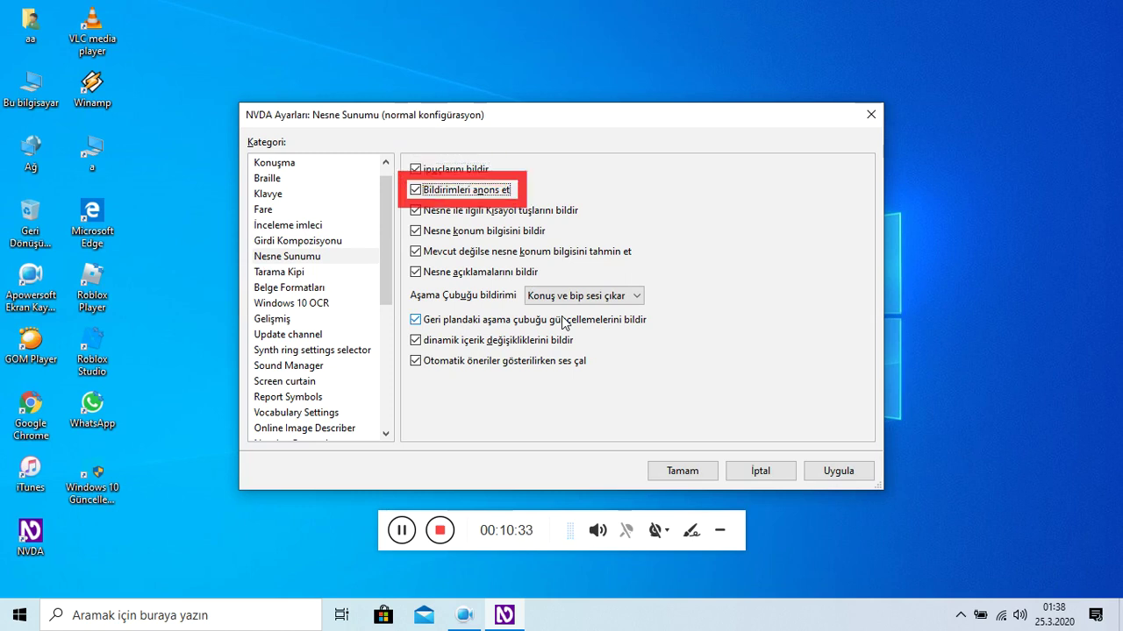
key(Tab)
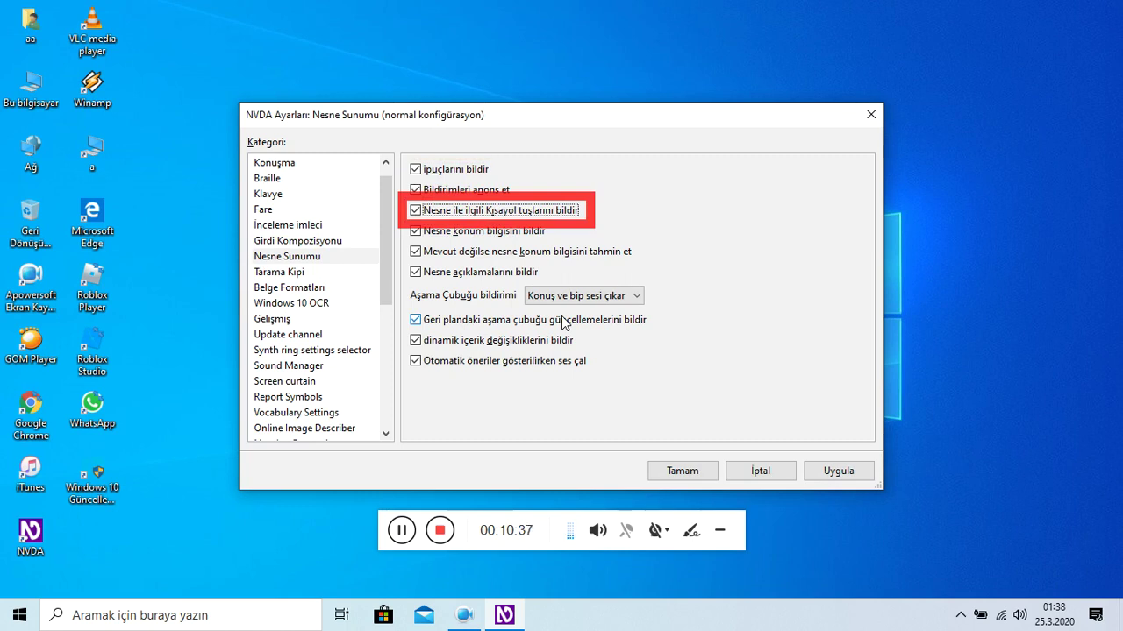
key(Tab)
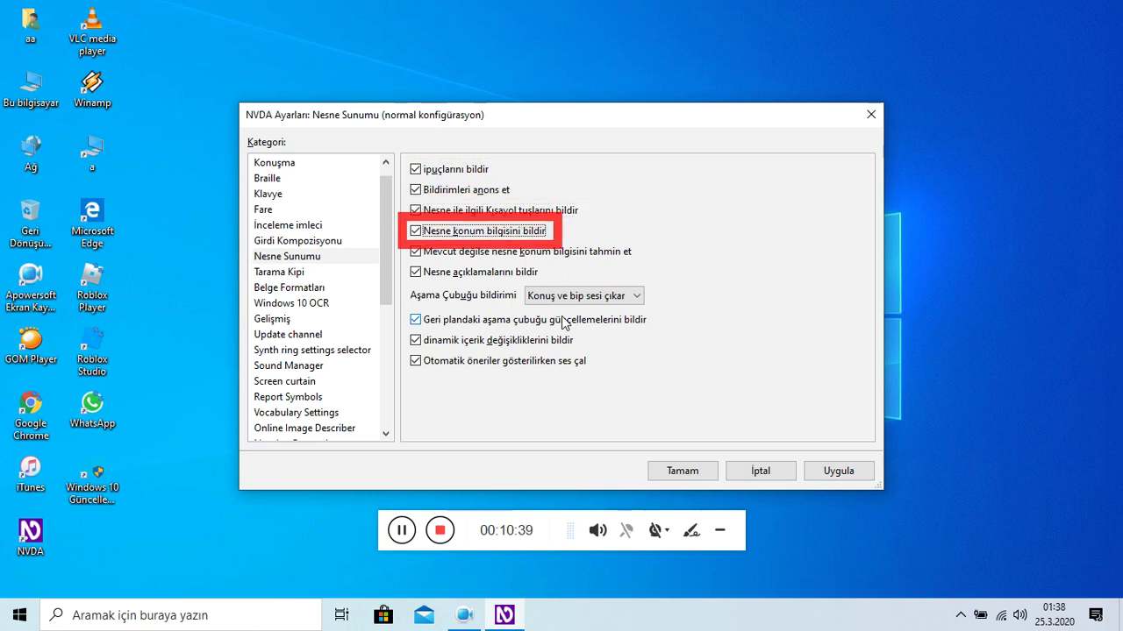
key(Tab)
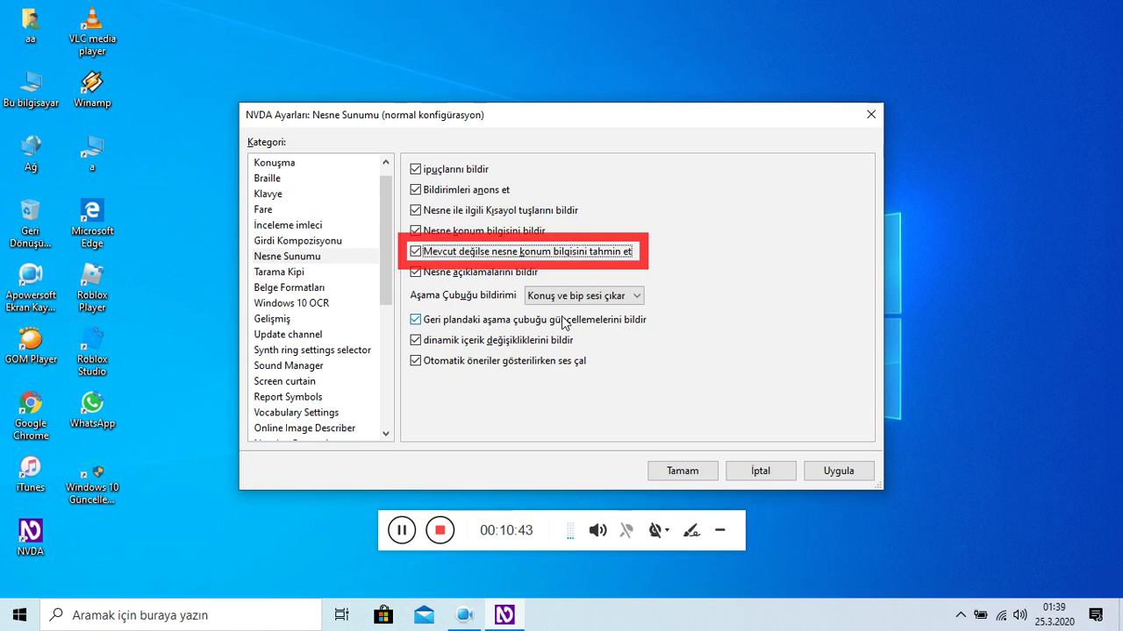
key(Tab)
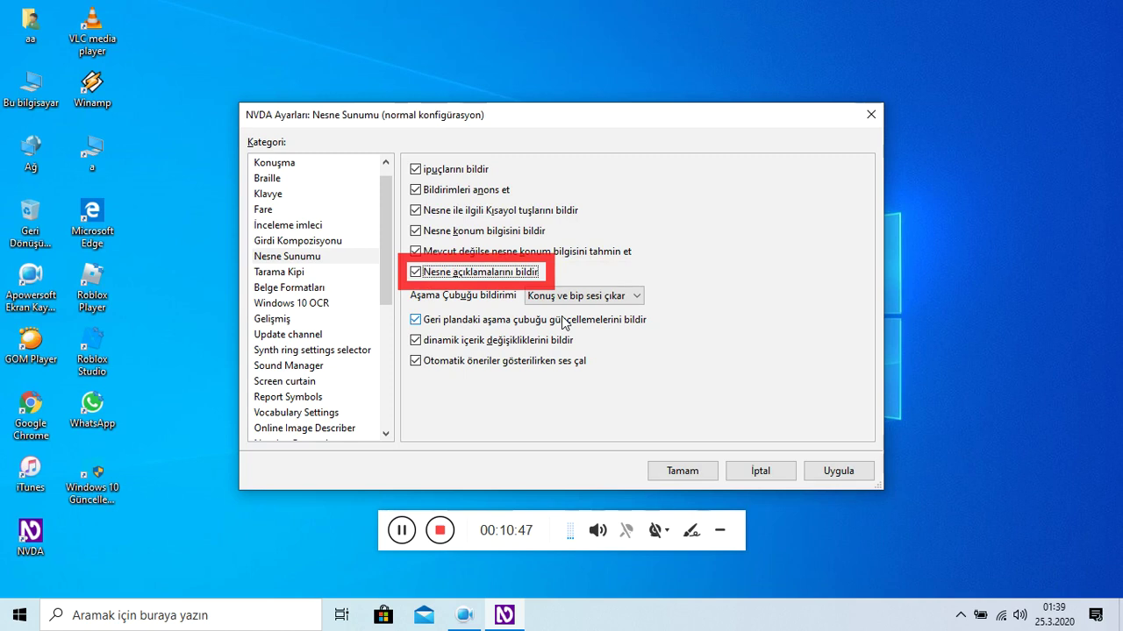
key(Tab)
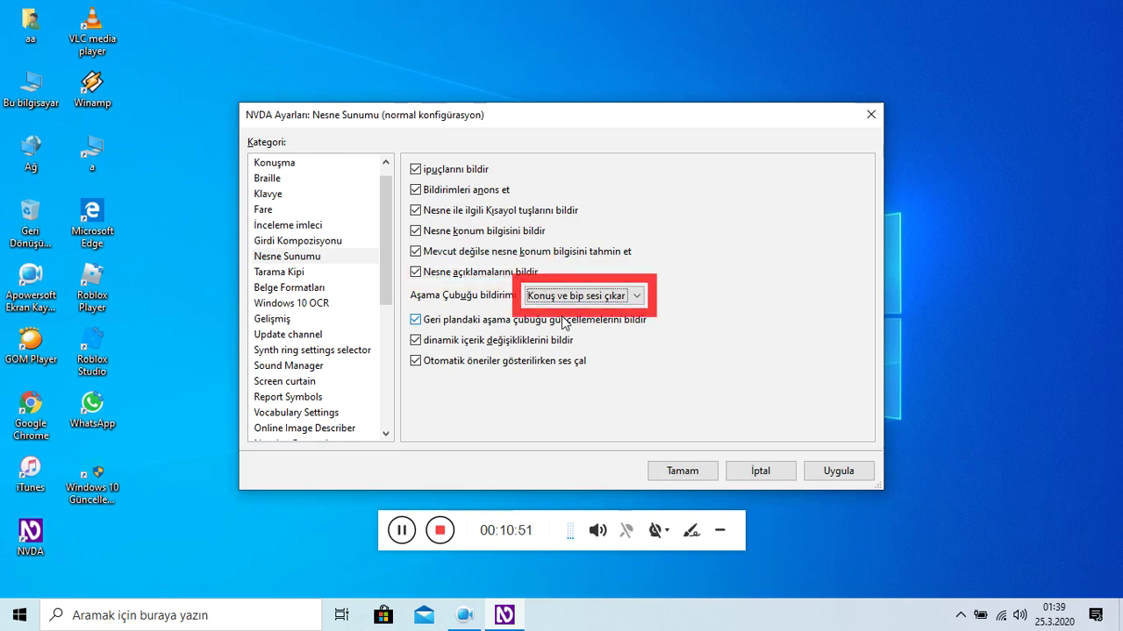
key(Tab)
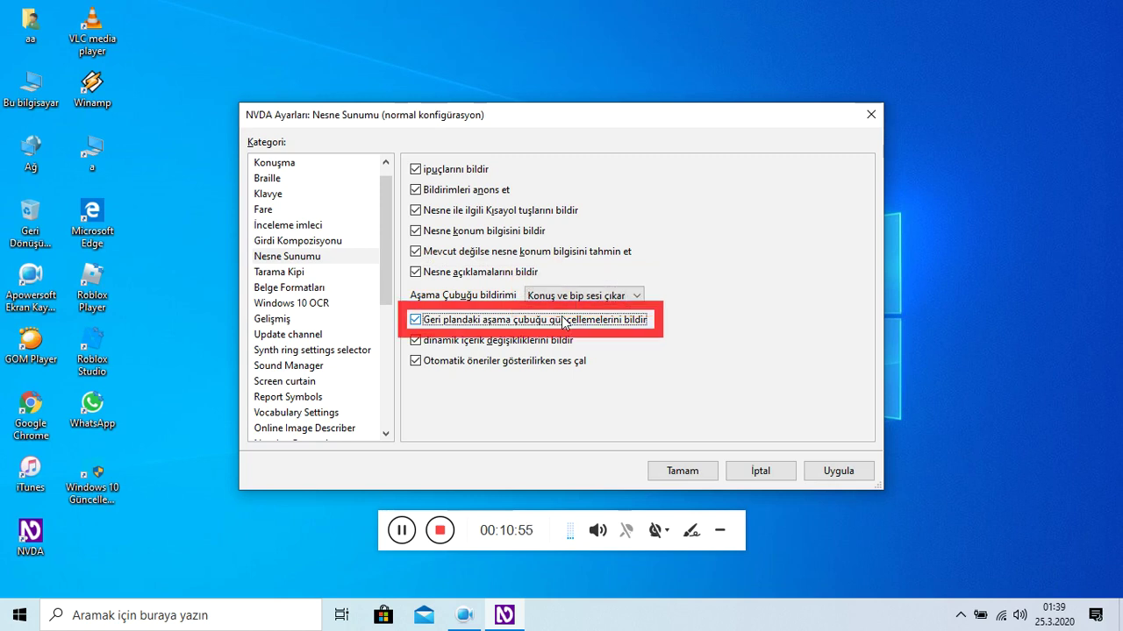
key(Tab)
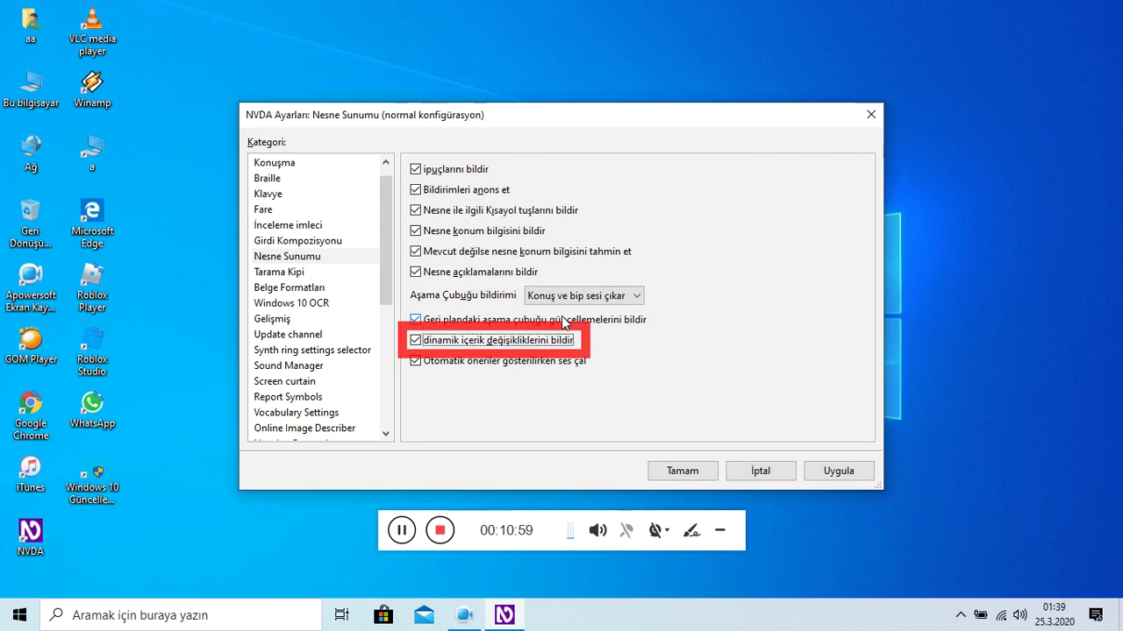
key(Tab)
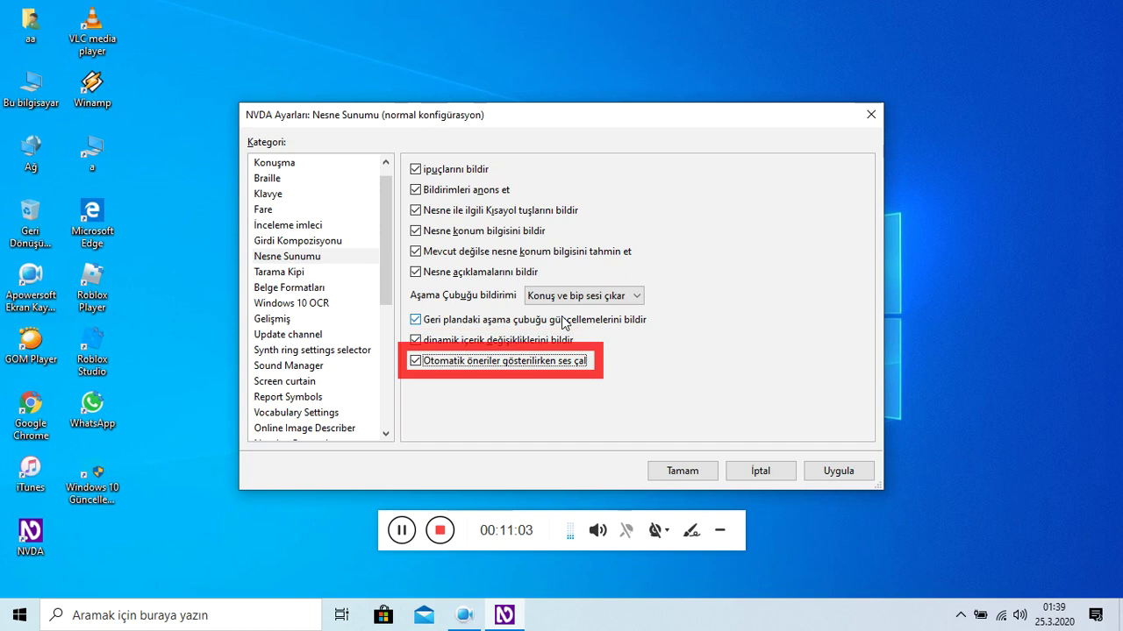
key(Tab)
key(Tab)
key(Tab)
key(Tab)
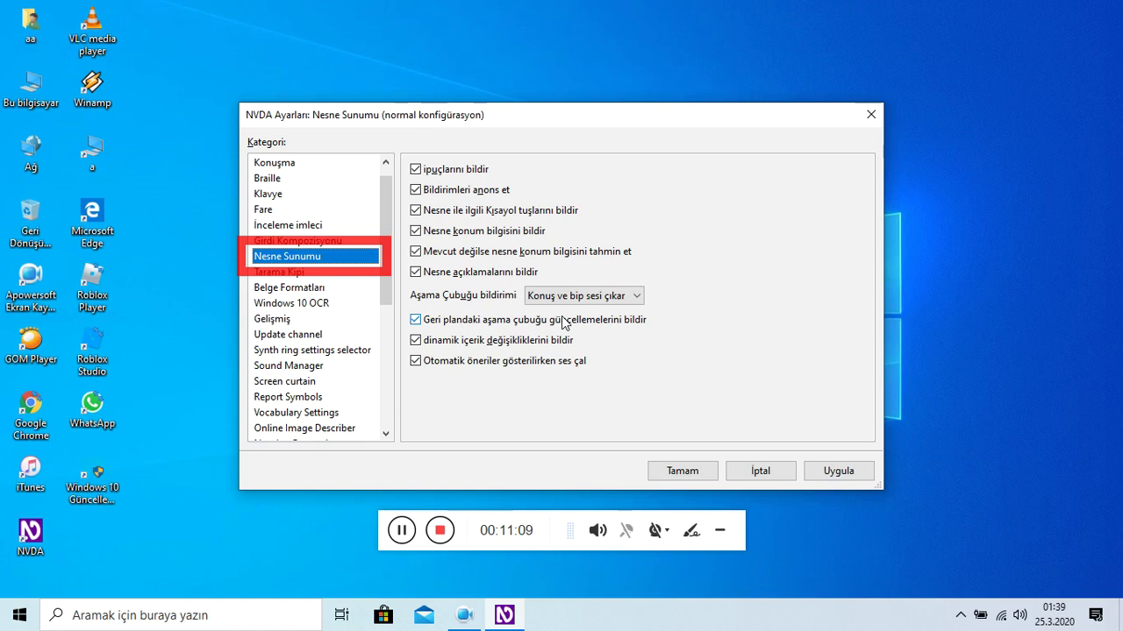
key(Escape)
Reopen the NVDA settings, switch the Konuşma voice back to Baris (Turkish) SAPI4 22kHz - Infovox Desktop Standard and confirm the dialog.
key(Insert+n)
key(Down)
key(Right)
key(Return)
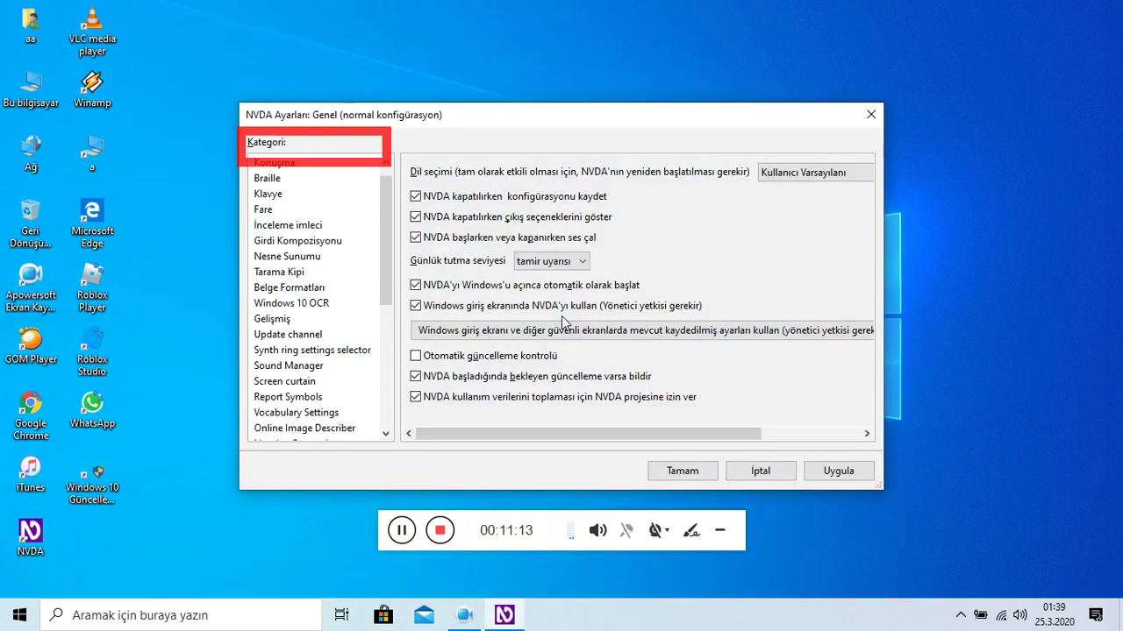
key(Down)
key(Tab)
key(Tab)
key(Down)
key(Return)
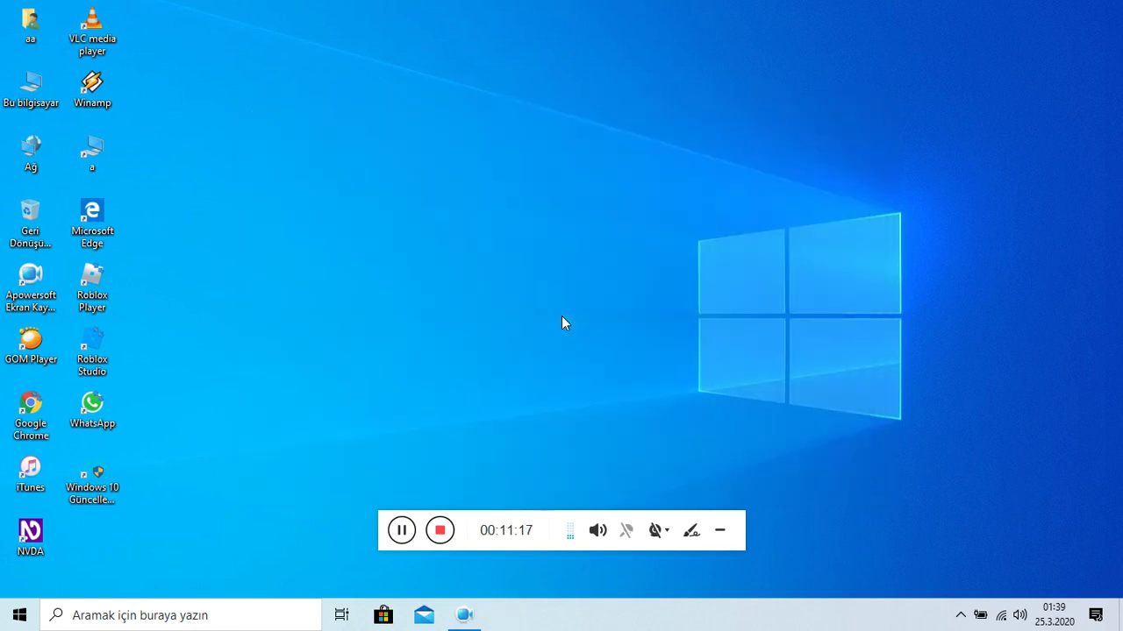
Reopen the NVDA settings from the NVDA menu and go to the Nesne Sunumu category.
key(Insert+n)
key(Down)
key(Right)
key(Return)
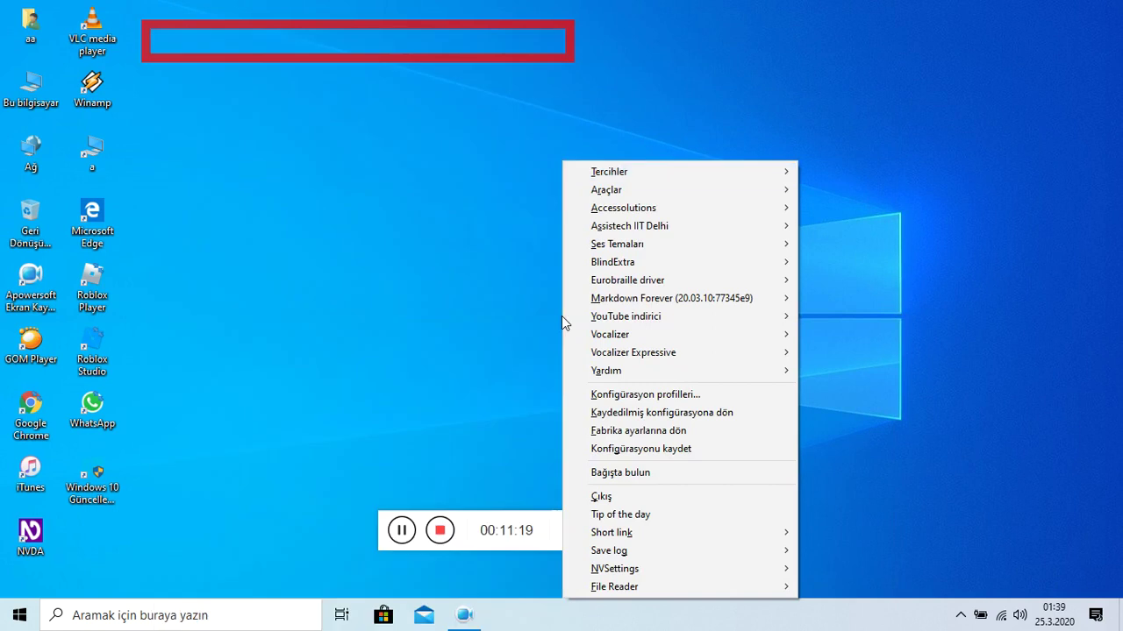
key(Down)
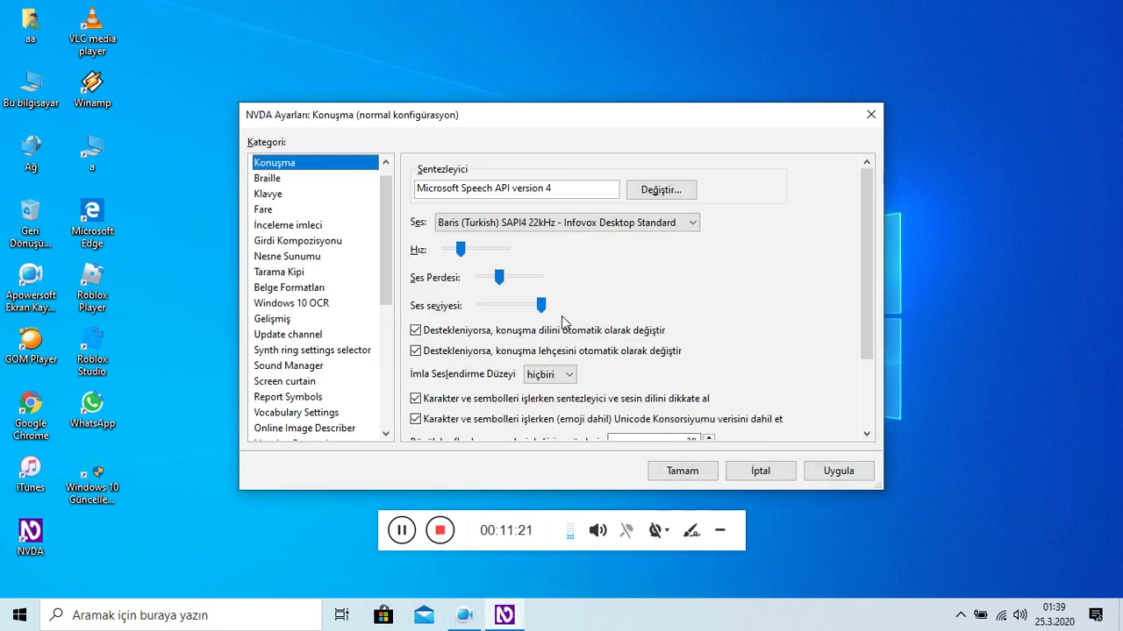
key(Down)
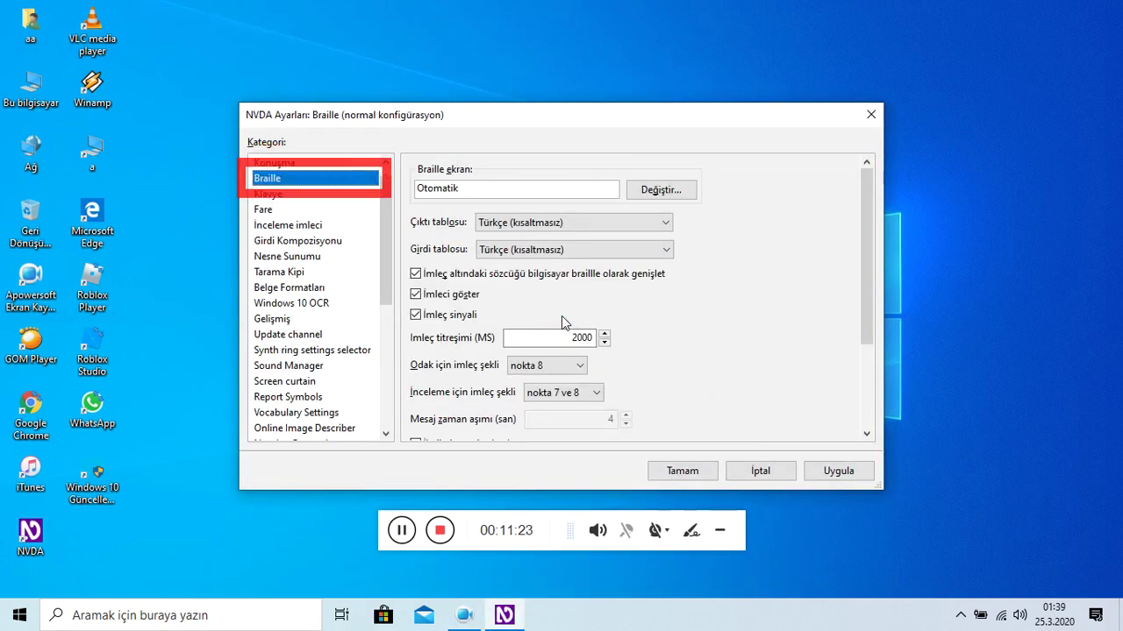
key(Down)
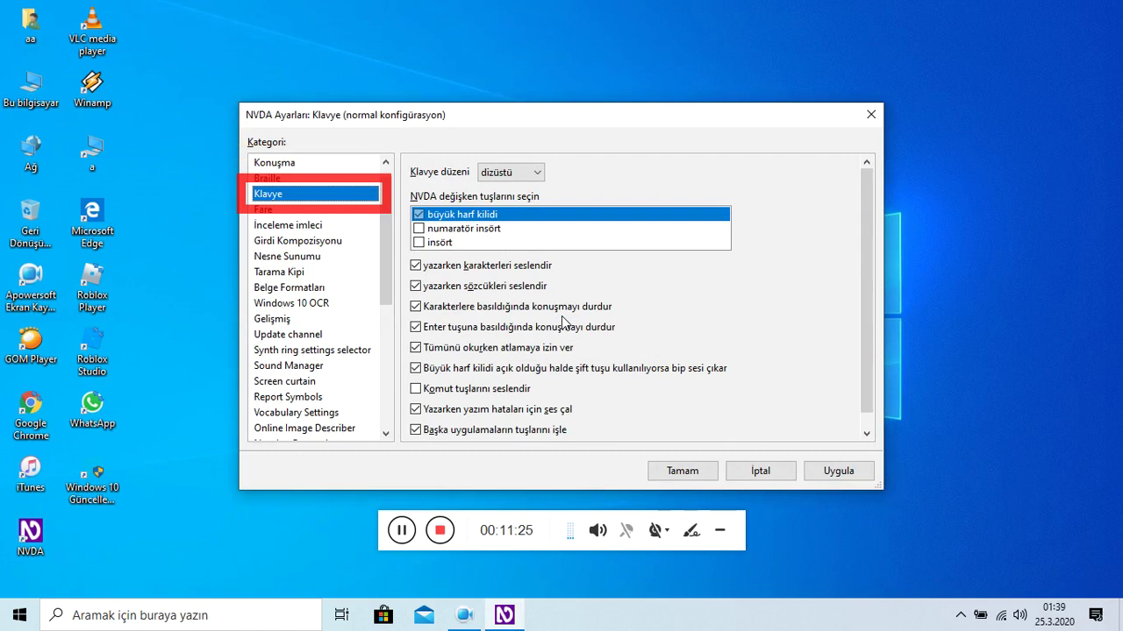
key(Down)
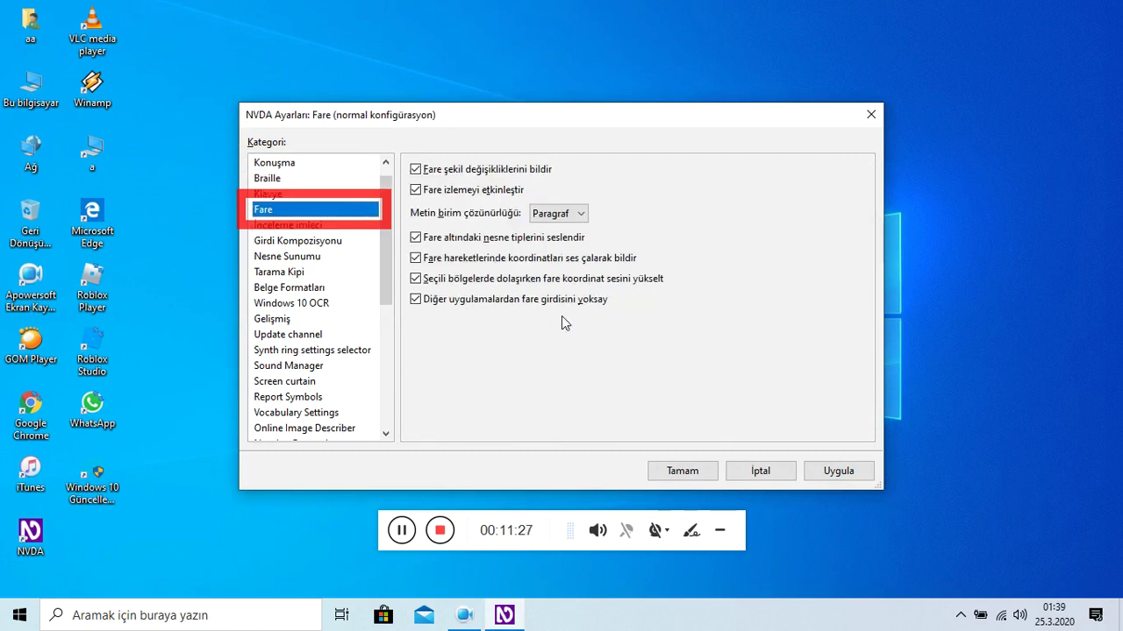
key(Down)
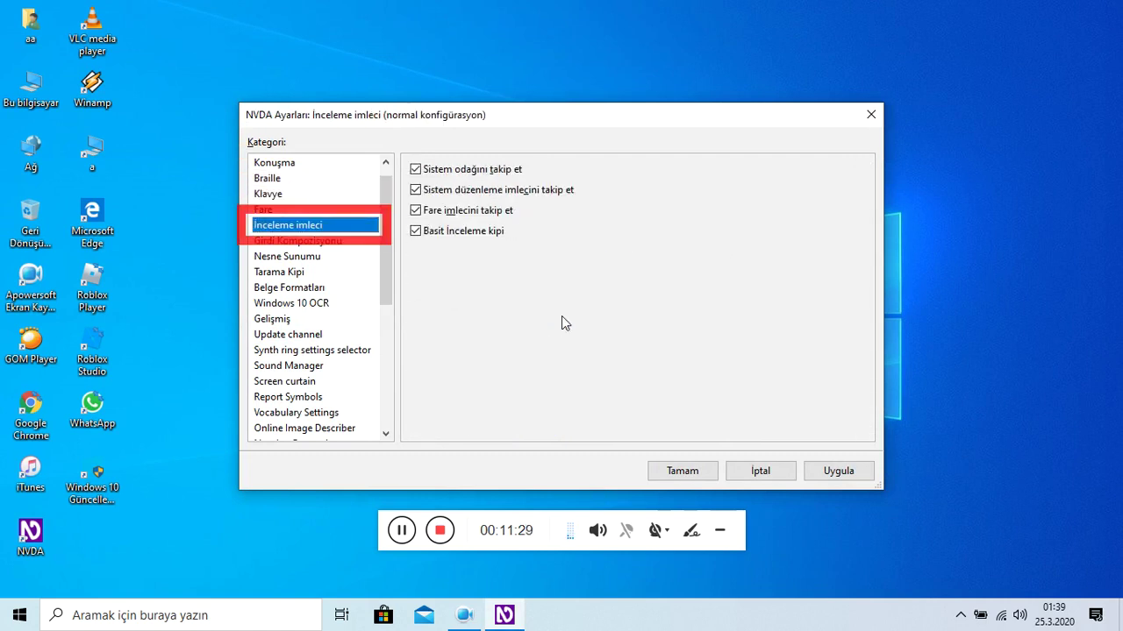
key(Down)
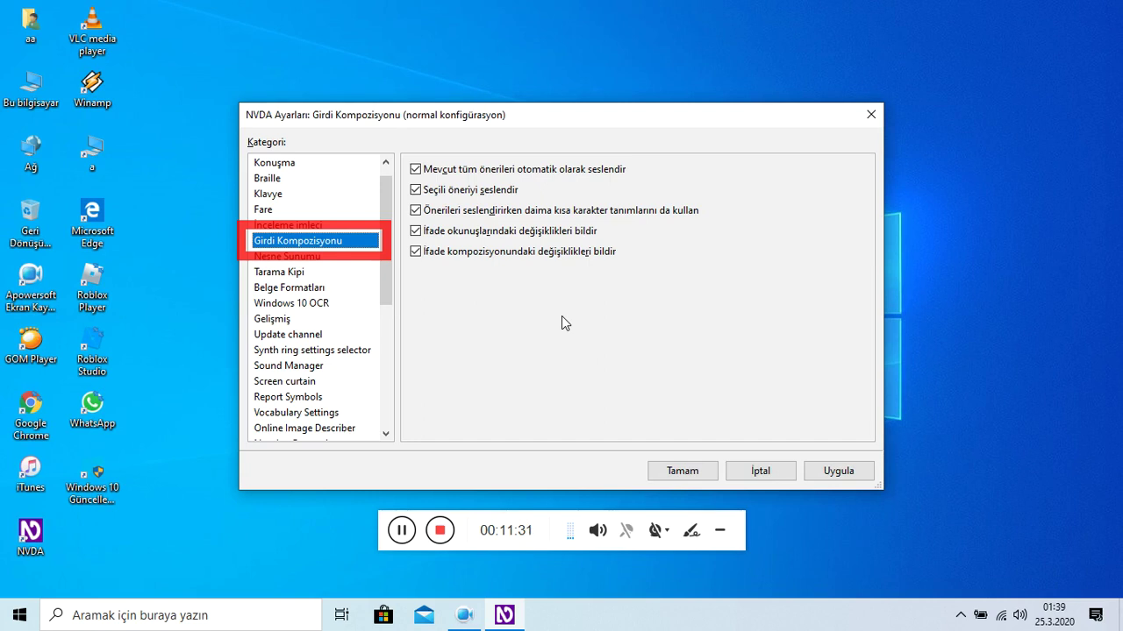
key(Down)
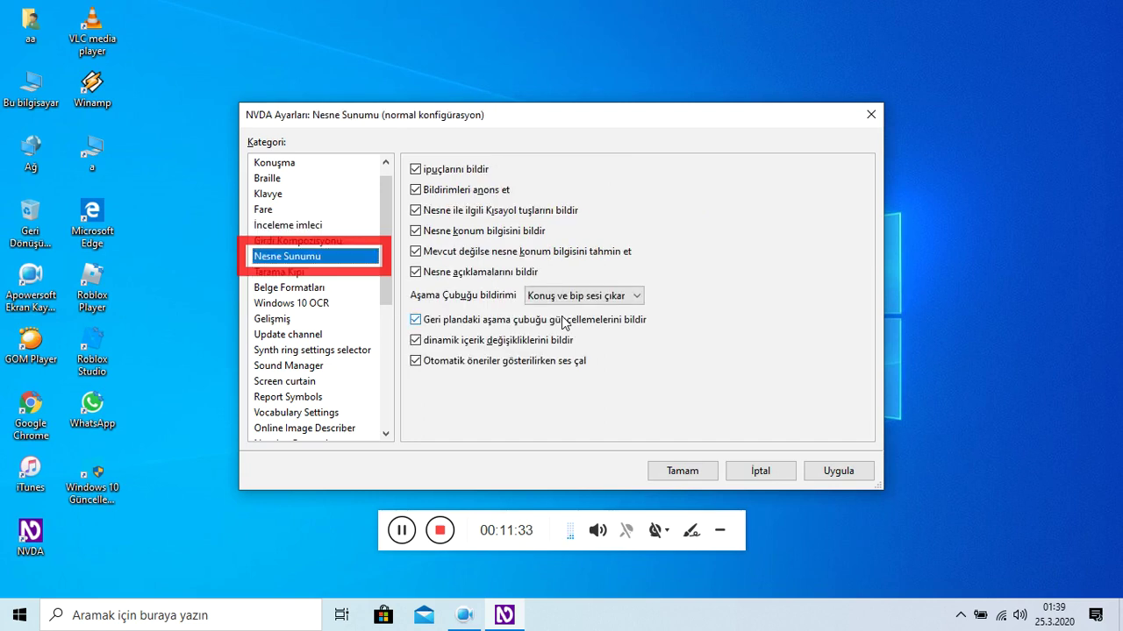
key(Down)
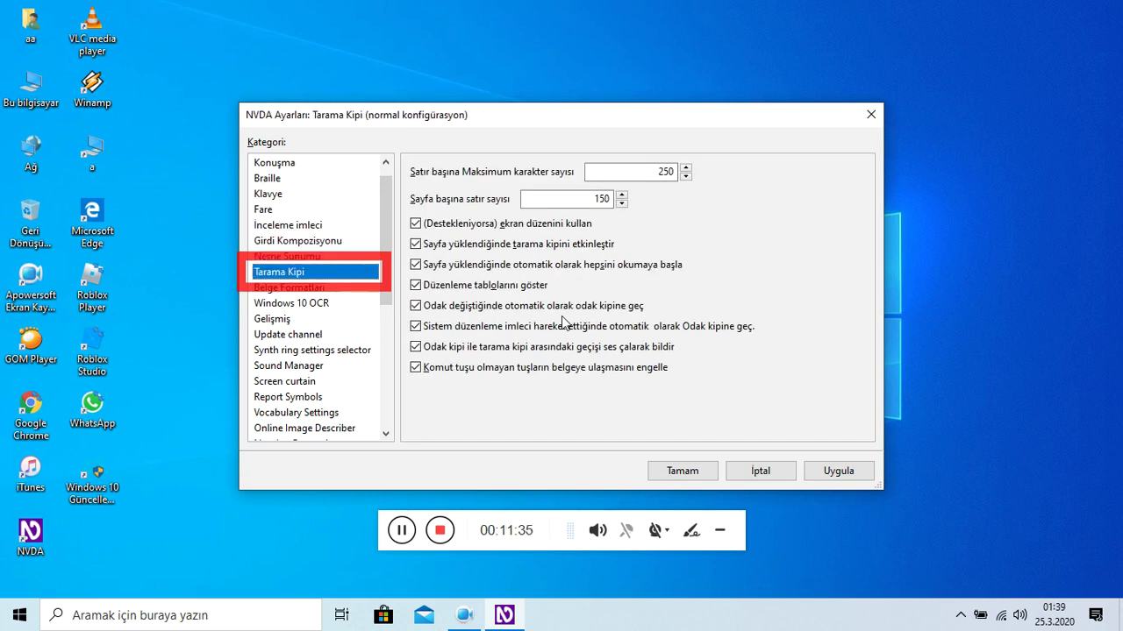
key(Up)
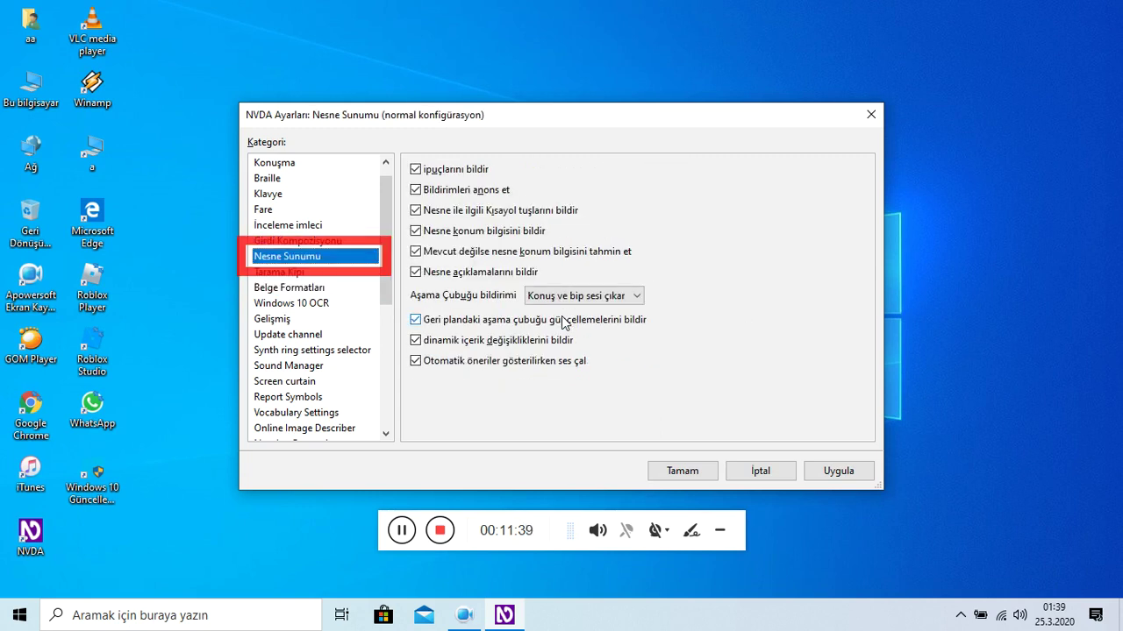
Recheck the ipuçlarını bildir and Bildirimleri anons et options of Nesne Sunumu and return to the category list.
key(Tab)
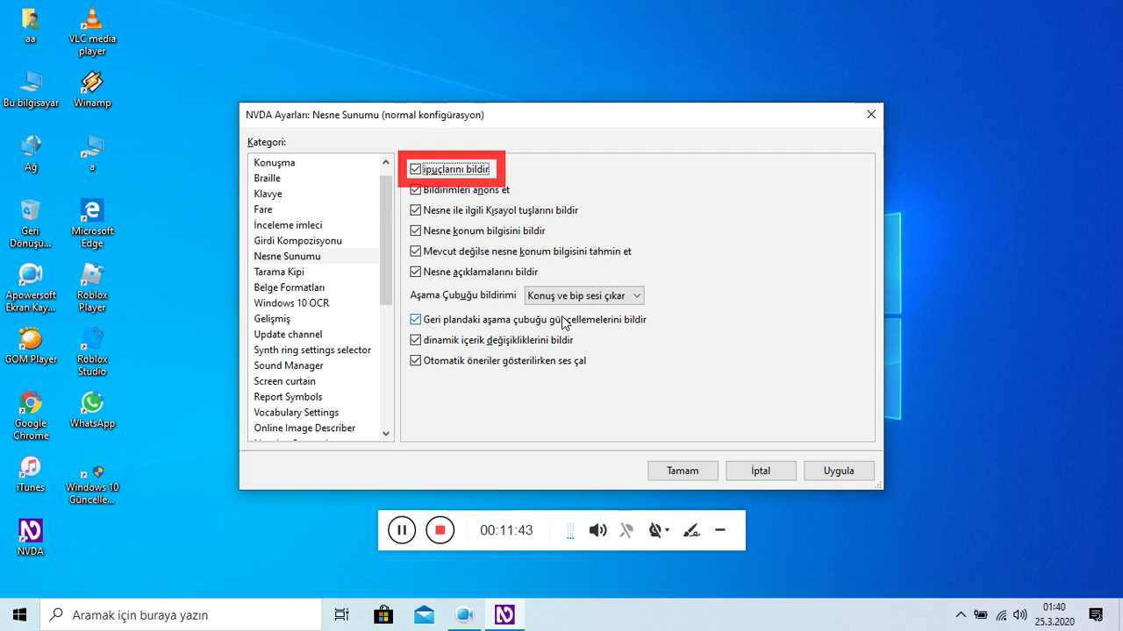
key(Tab)
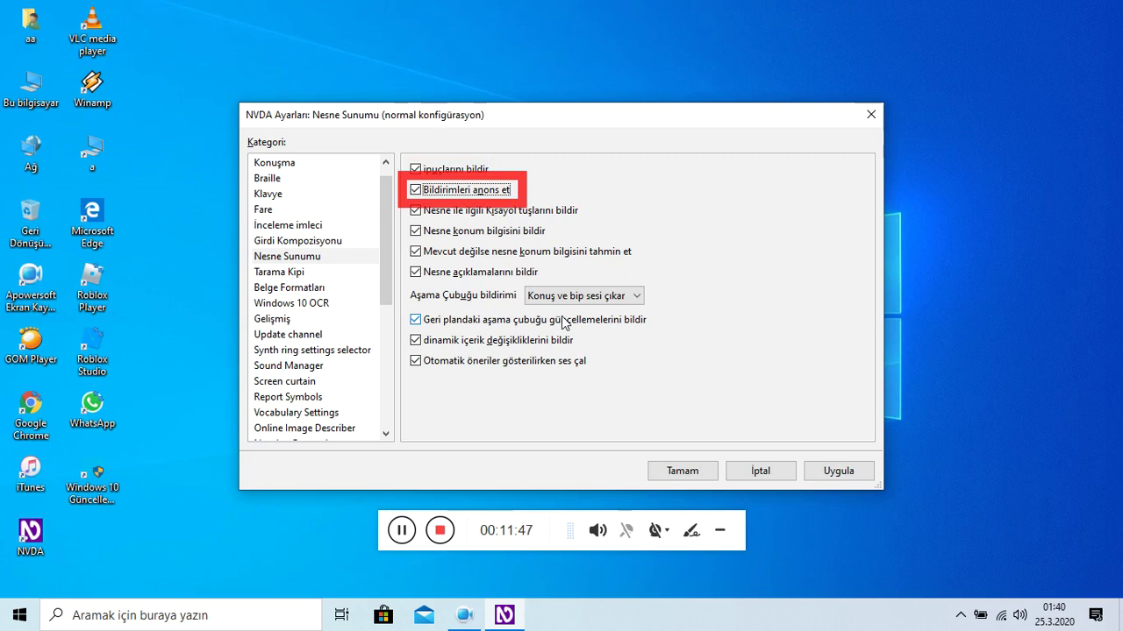
key(shift+Tab)
key(shift+Tab)
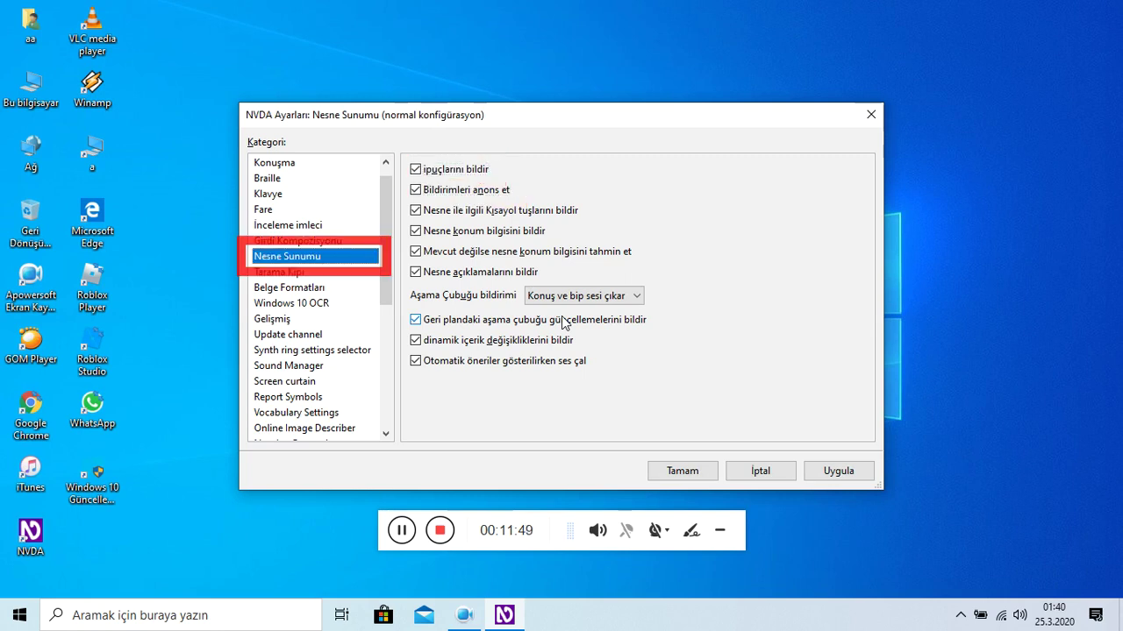
Go to the Tarama Kipi category, review its options from Satır başına Maksimum karakter sayısı to Komut tuşu olmayan tuşların belgeye ulaşmasını engelle and return to the category list.
key(Down)
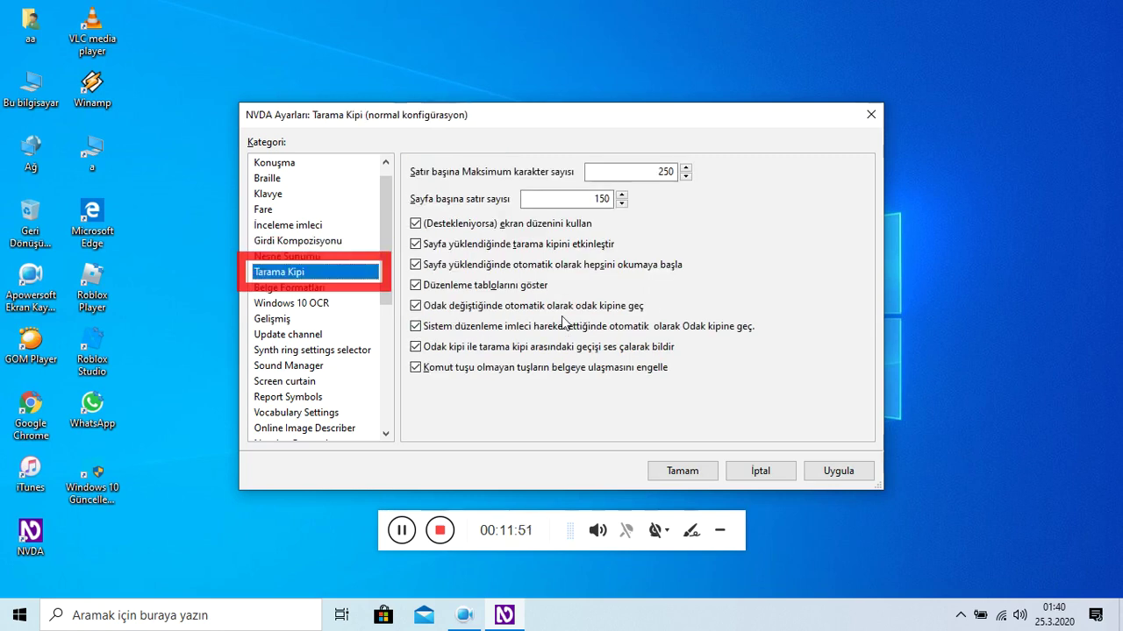
key(Tab)
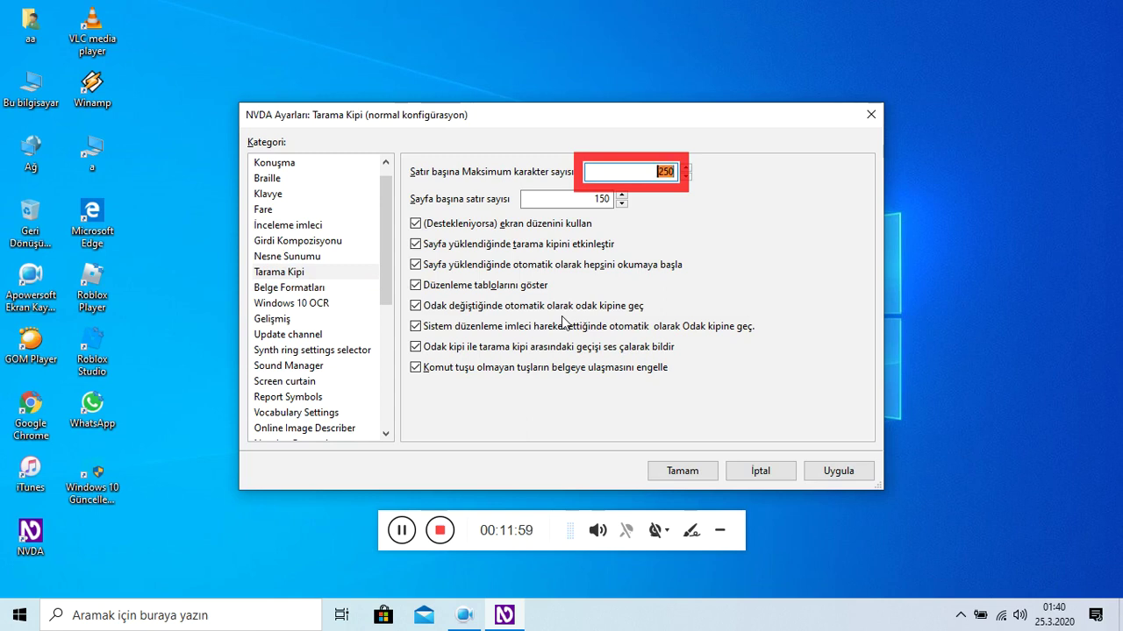
key(Tab)
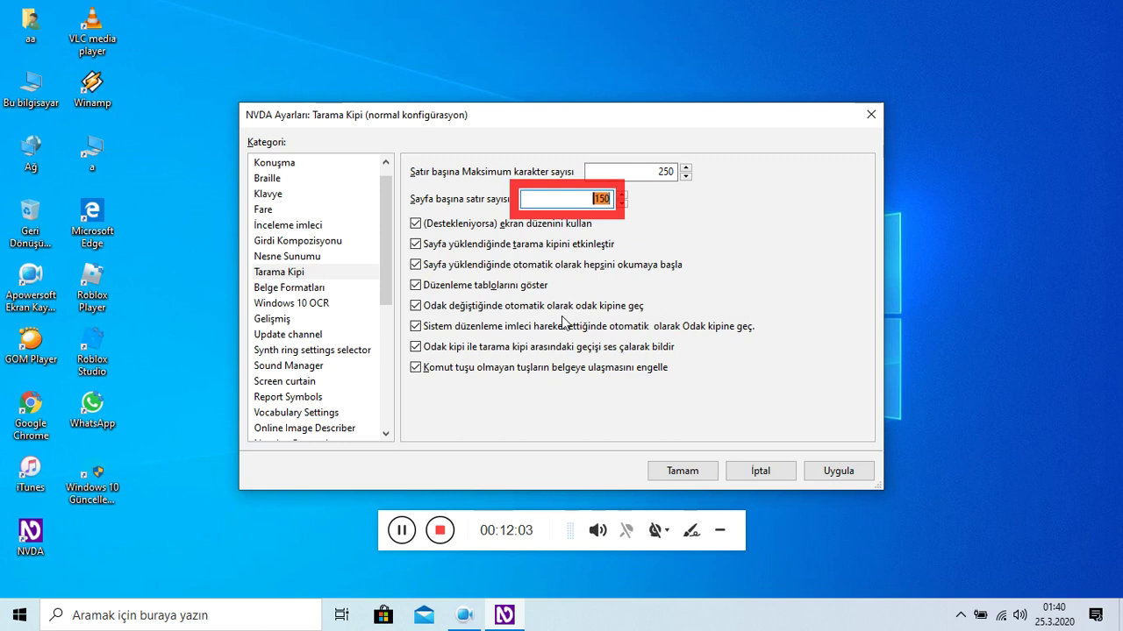
key(Tab)
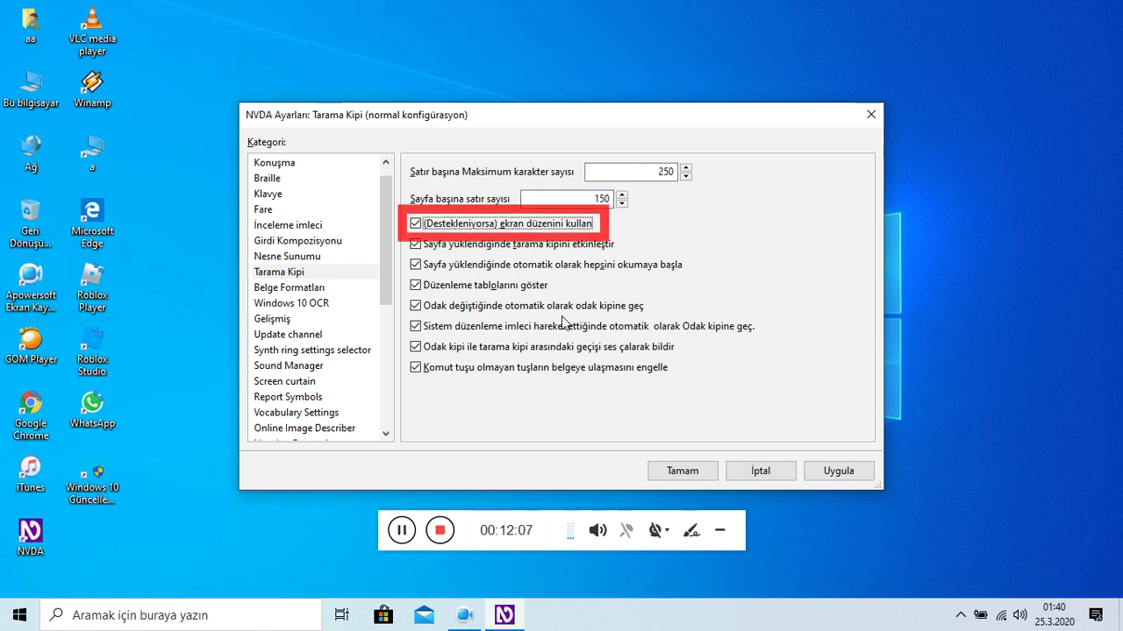
key(Tab)
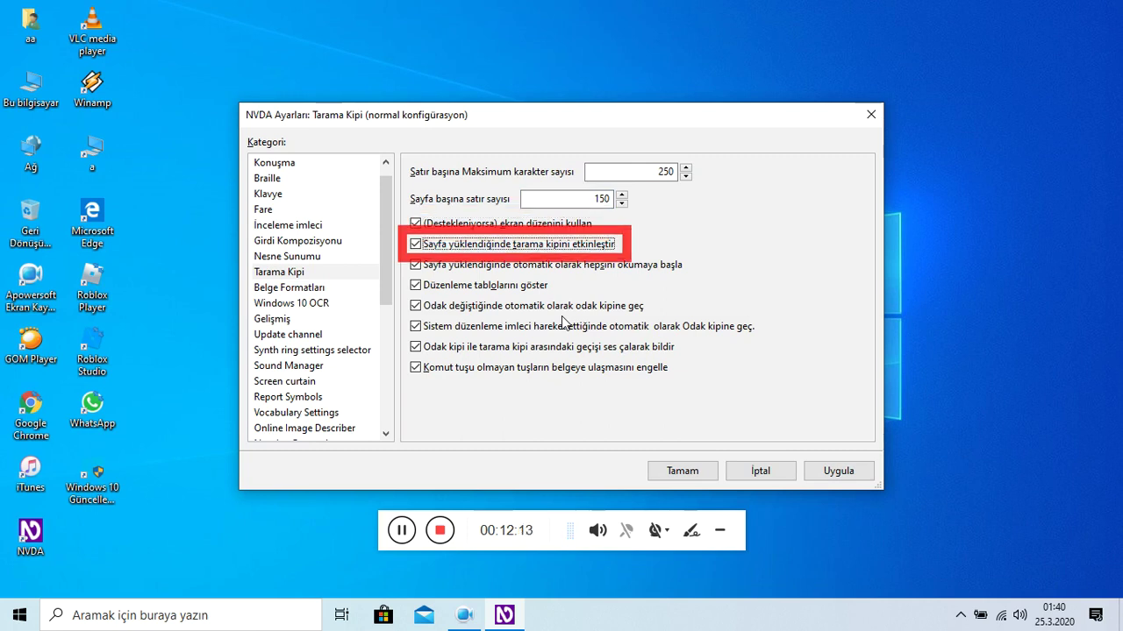
key(Tab)
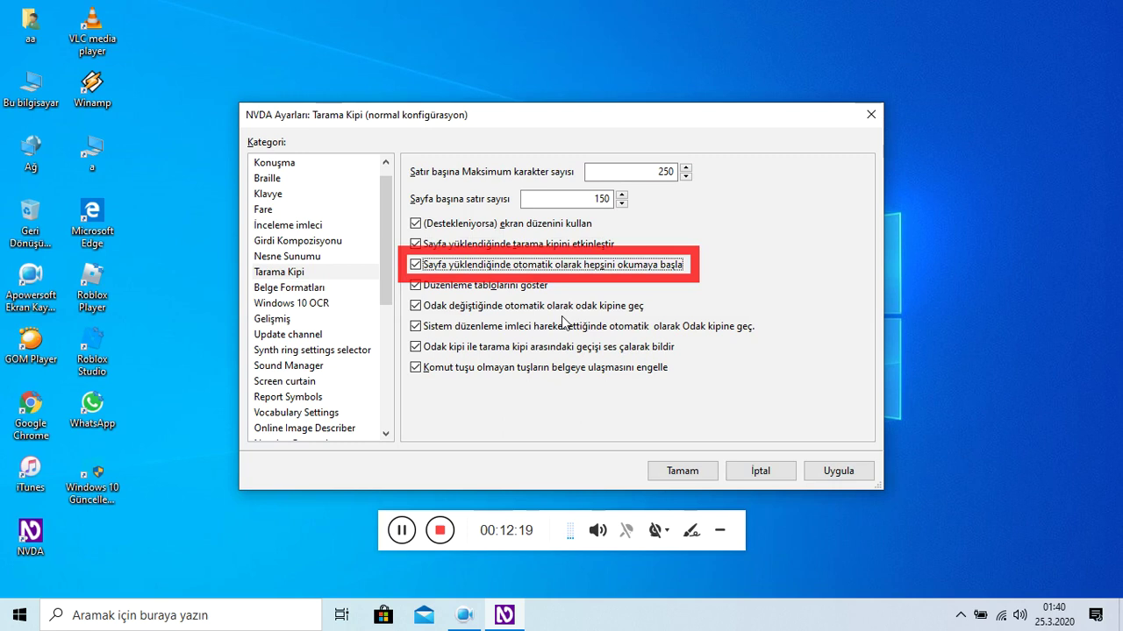
key(Tab)
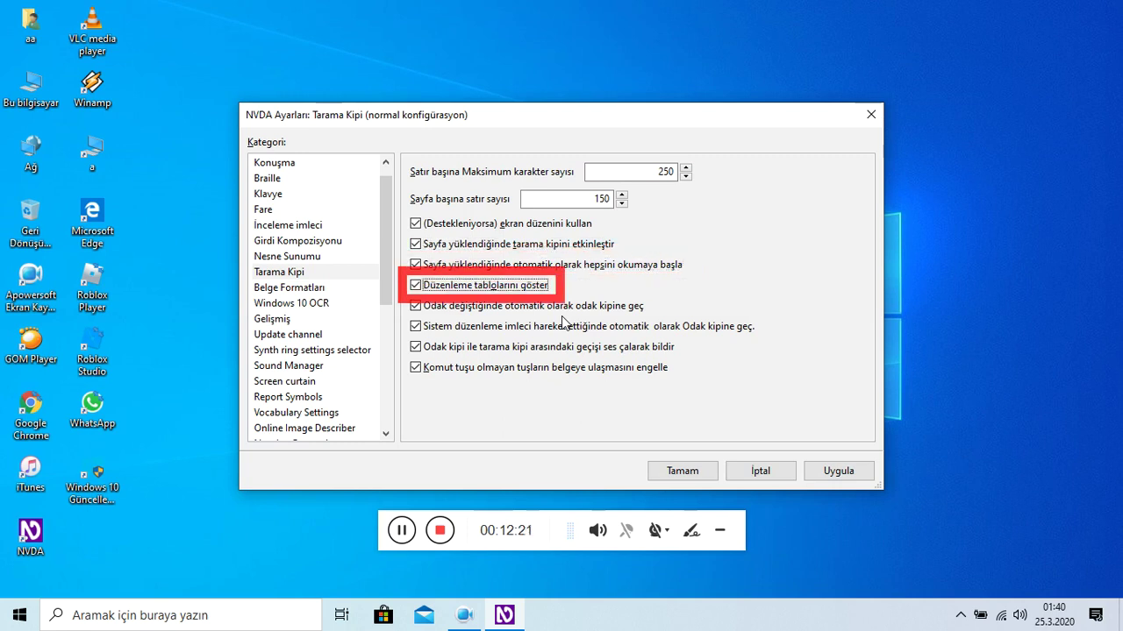
key(Tab)
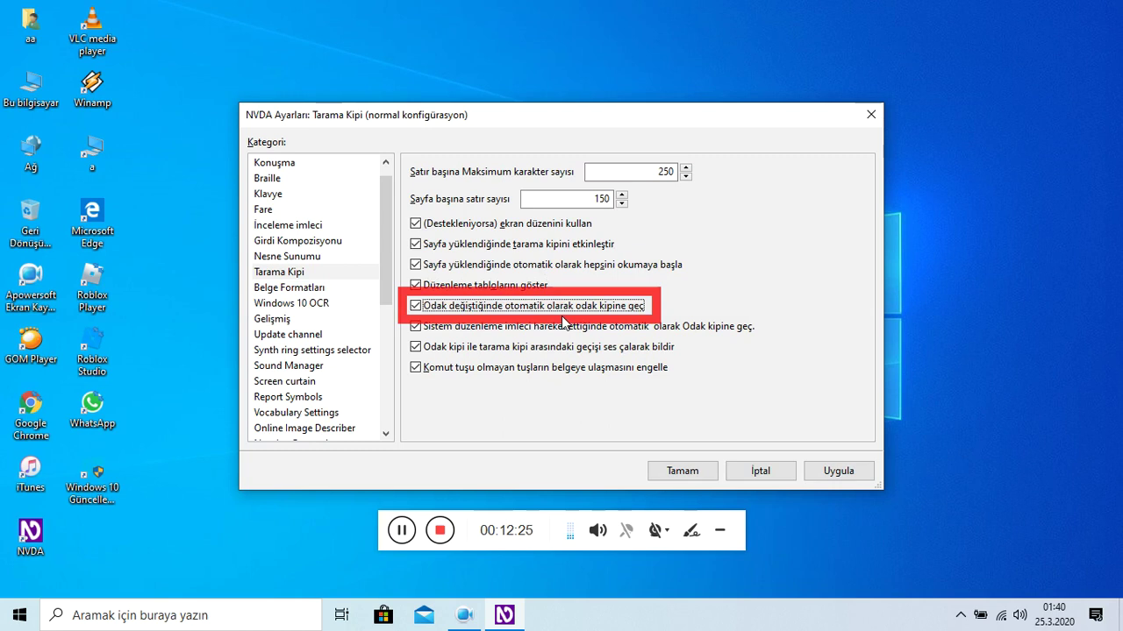
key(Tab)
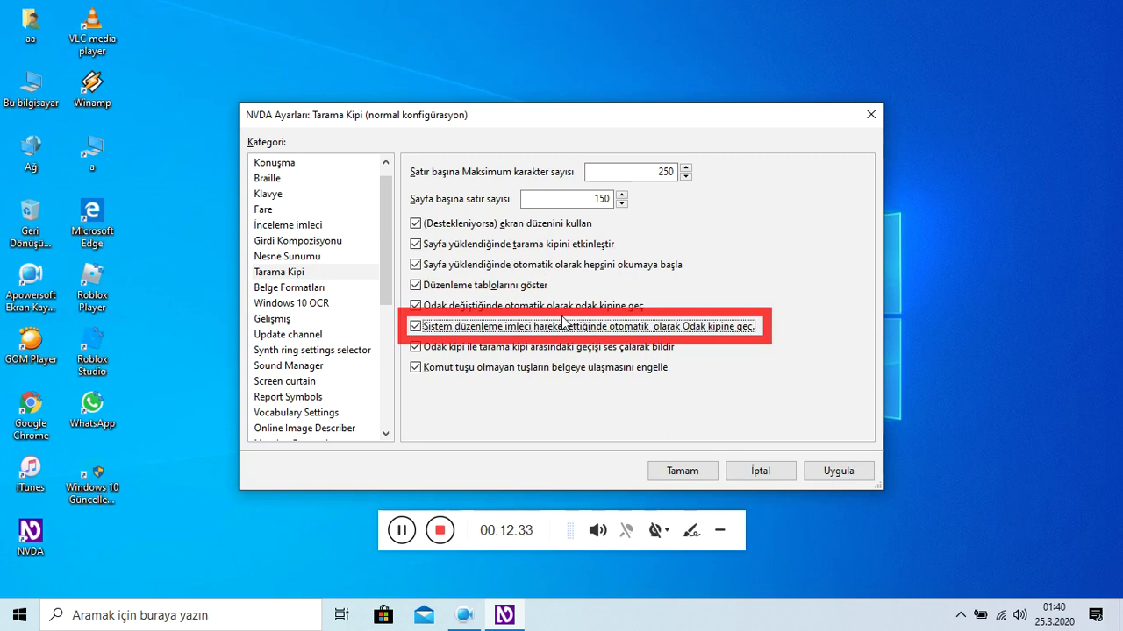
key(Tab)
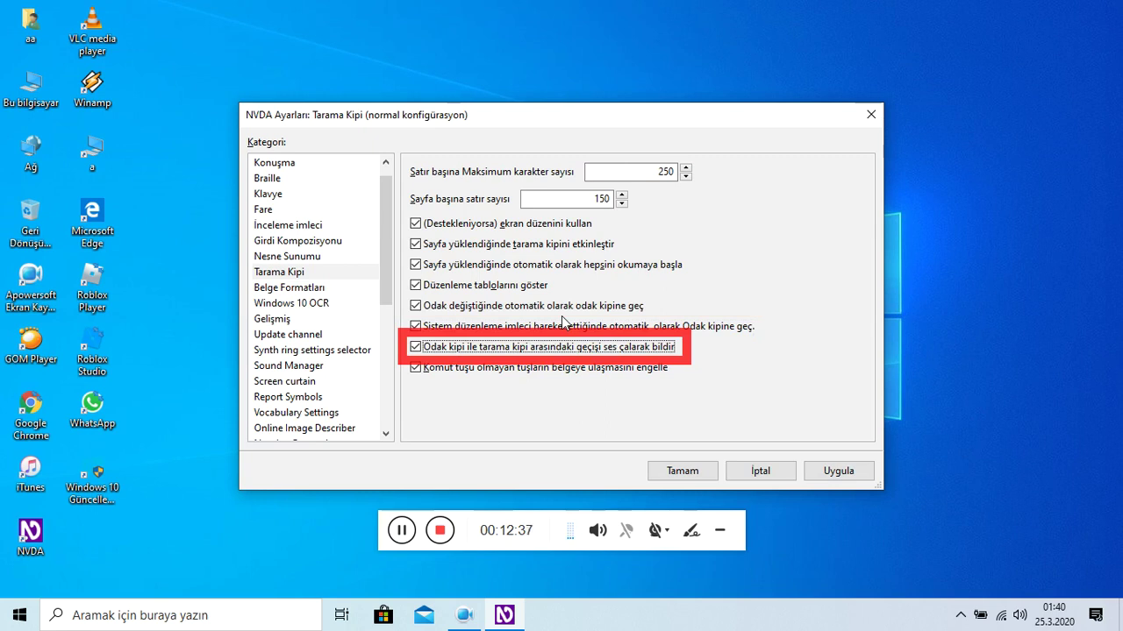
key(Tab)
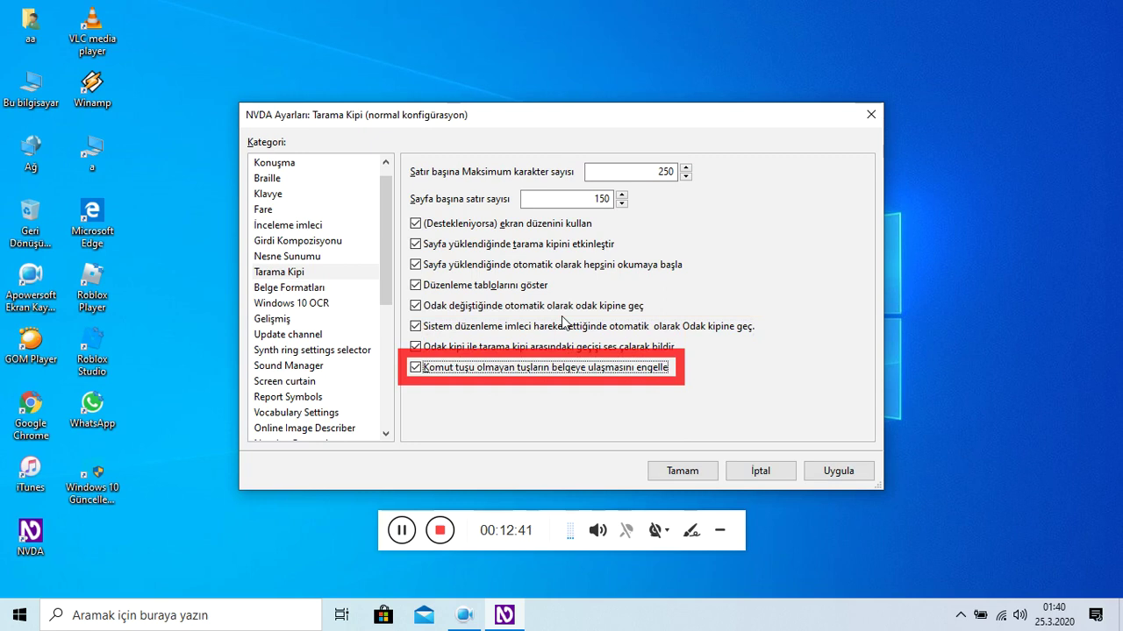
key(Tab)
key(Tab)
key(Tab)
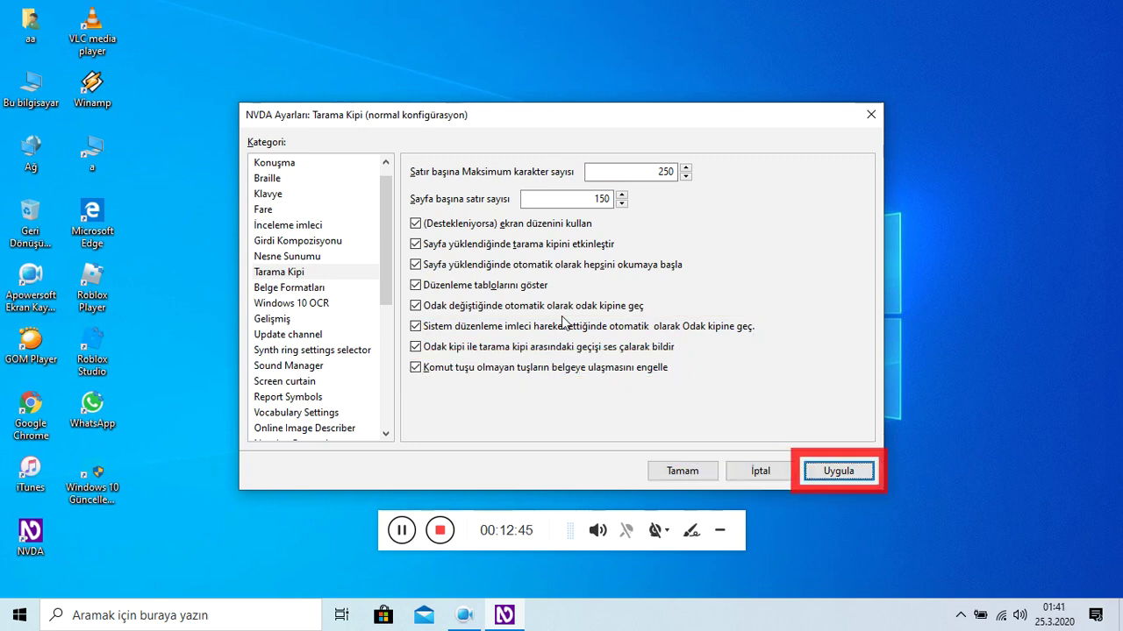
key(Tab)
Go to the Belge Formatları category and review its Yazı tipi and Belge Bilgileri options, from Yazı tipi adı to Yazım hataları.
key(Down)
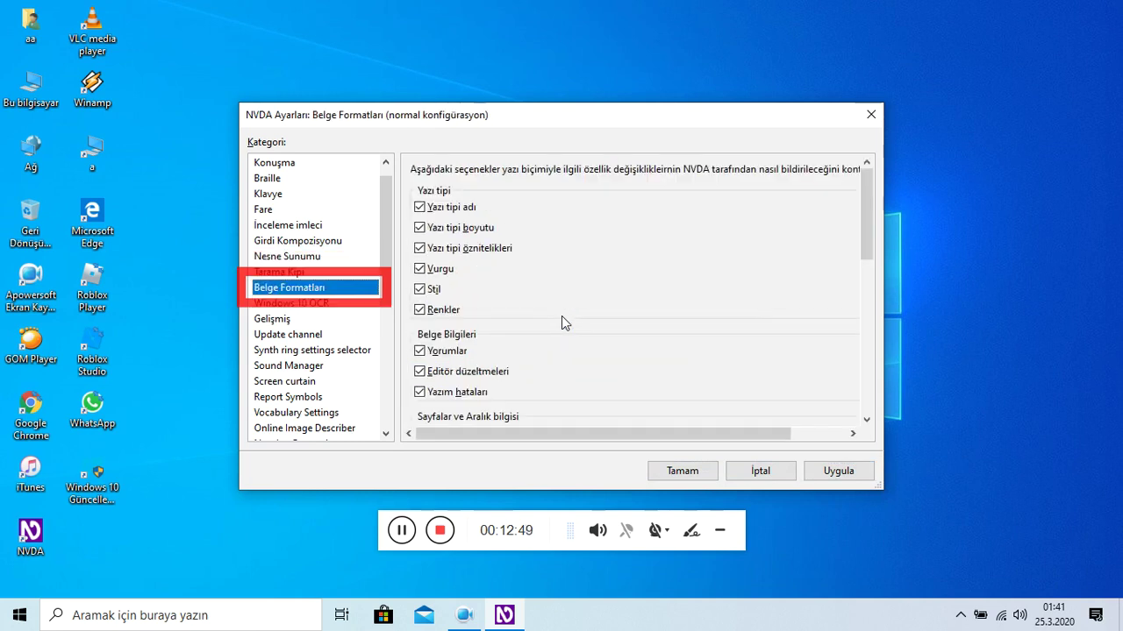
key(Tab)
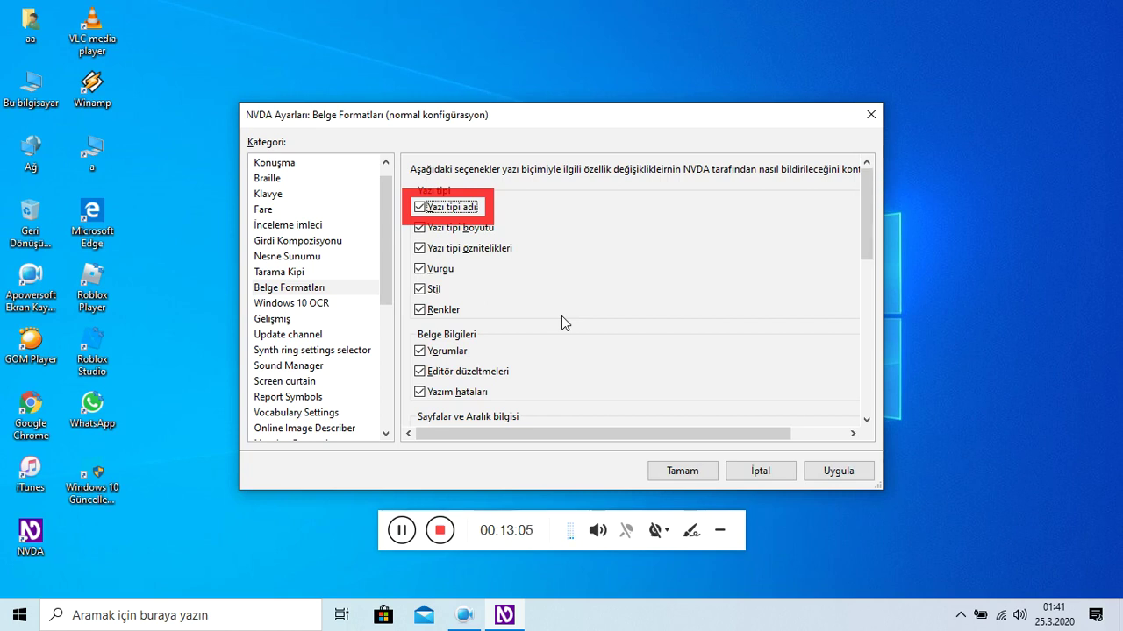
key(Tab)
key(Tab)
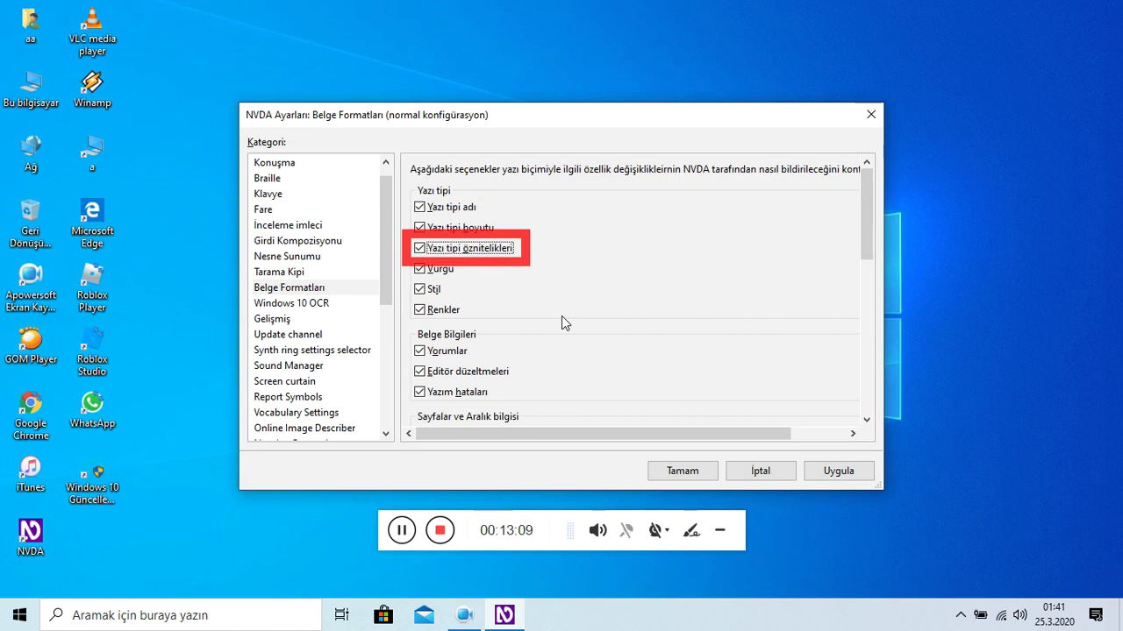
key(Tab)
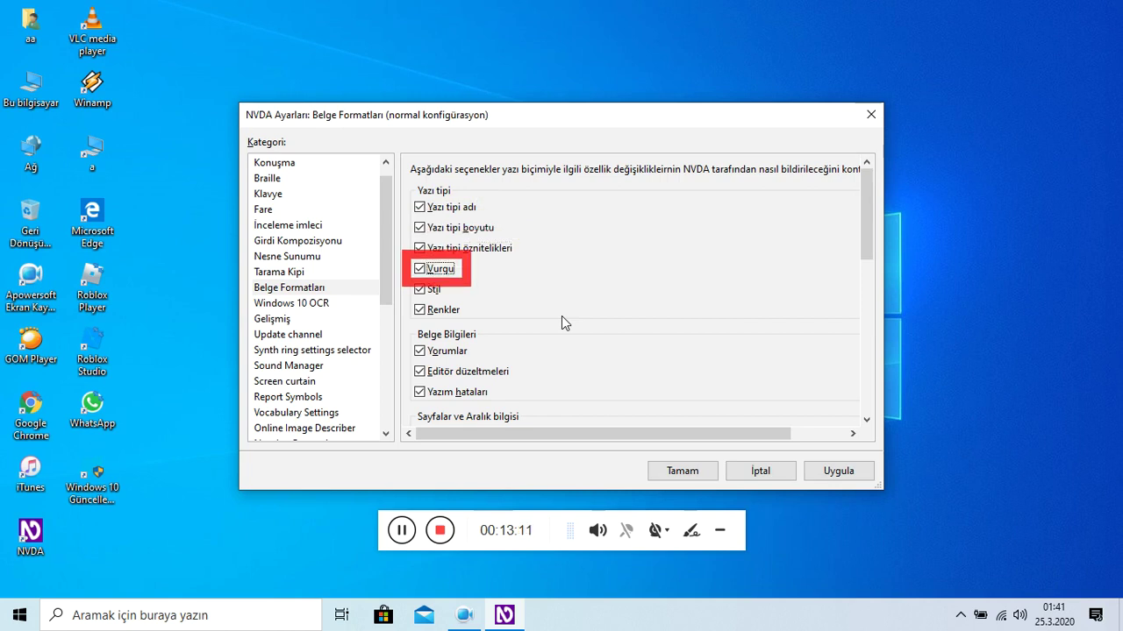
key(Tab)
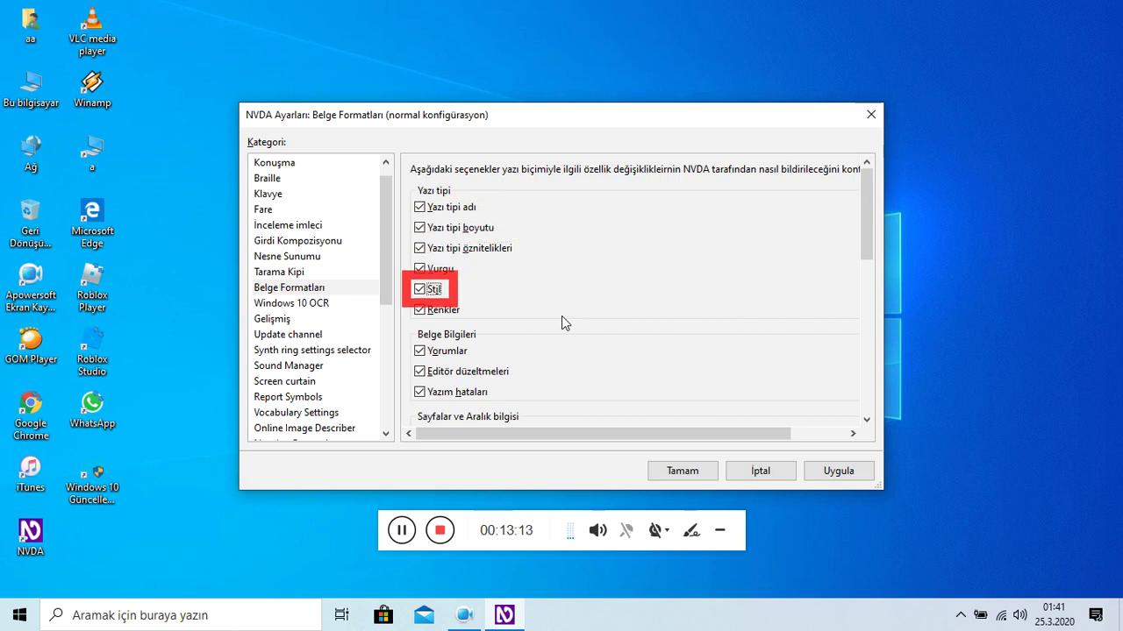
key(Tab)
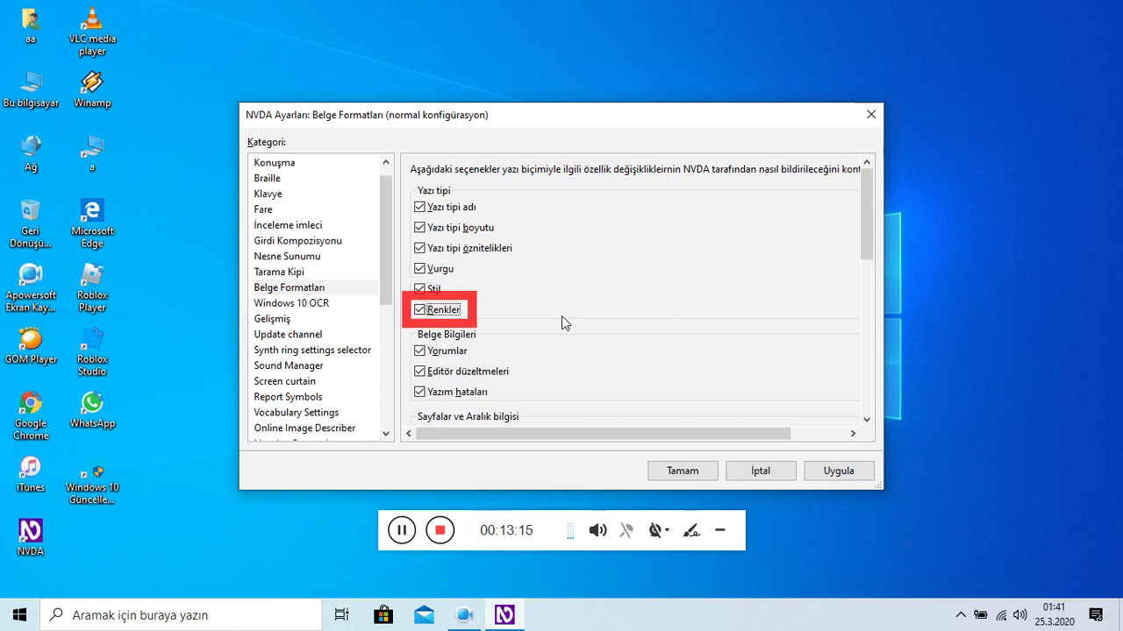
key(Tab)
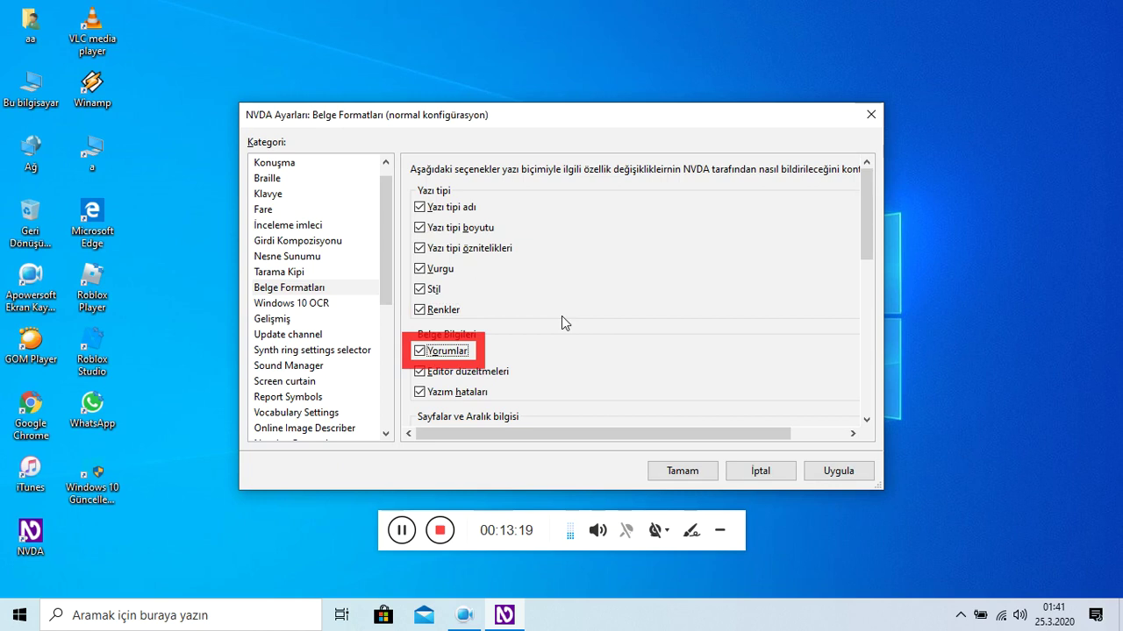
key(Tab)
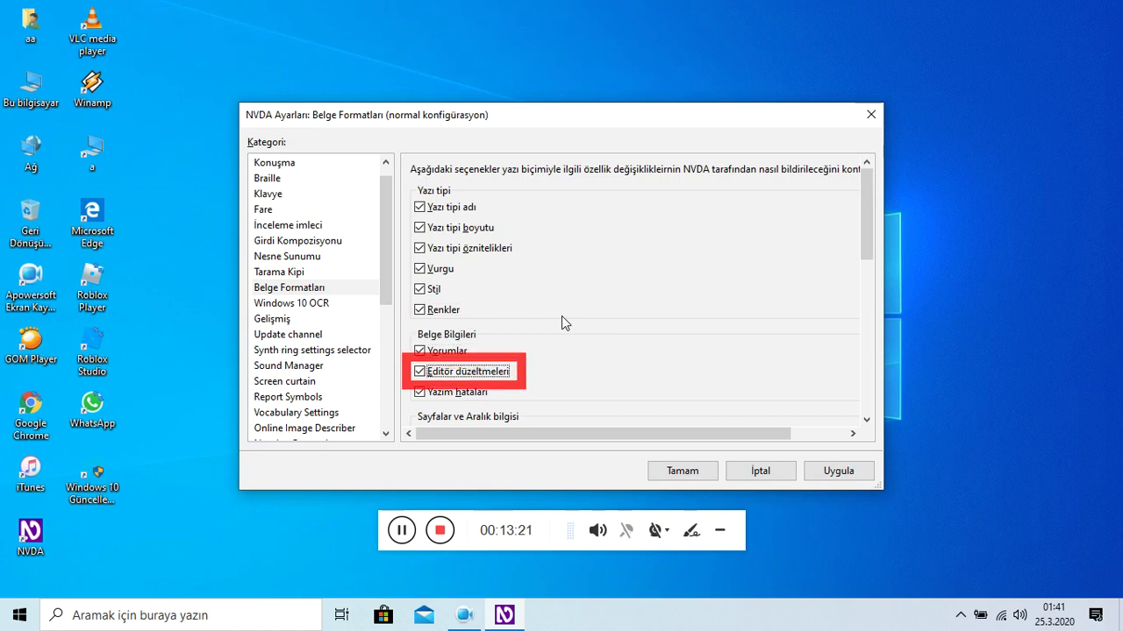
key(Tab)
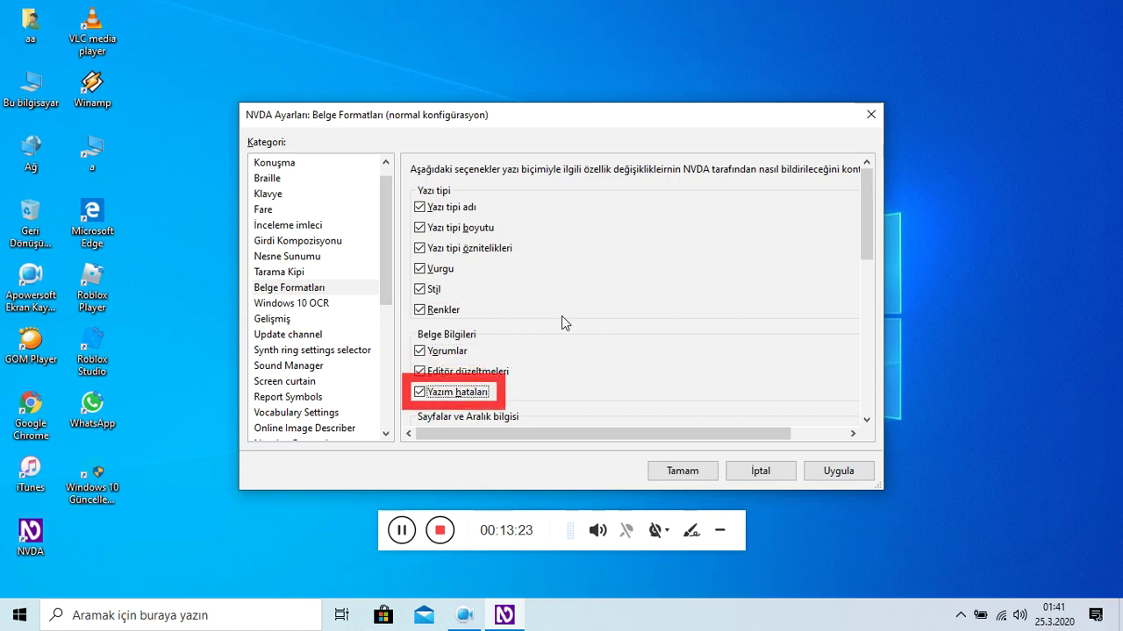
Review the Sayfalar ve Aralık bilgisi and Tablo bilgileri options of Belge Formatları, from Sayfalar to Hücre sınırları.
key(Tab)
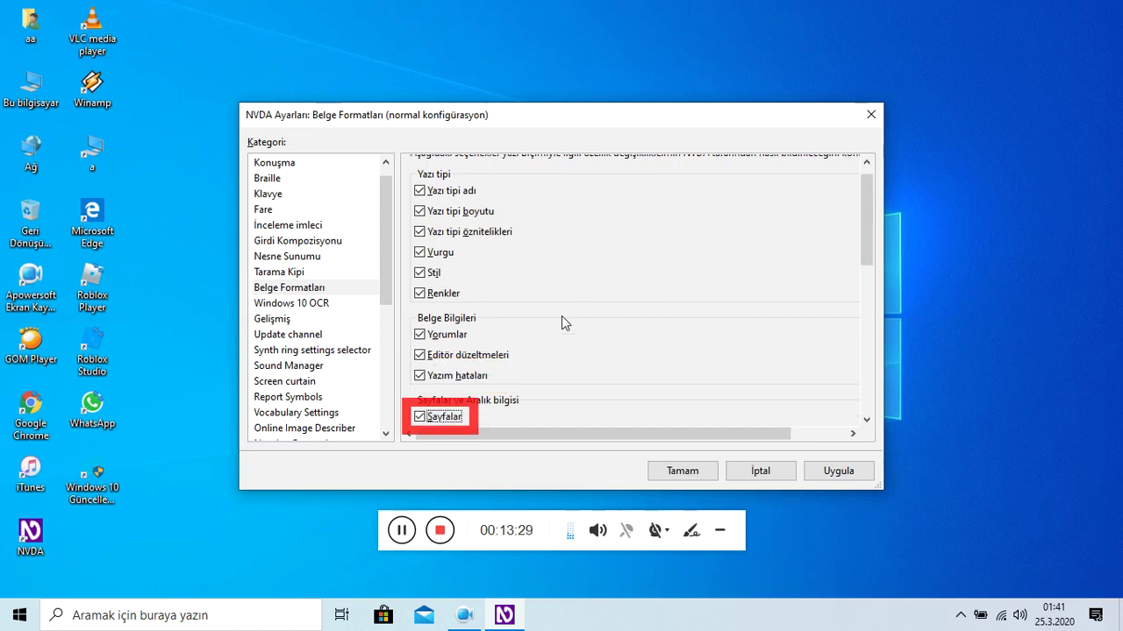
key(Tab)
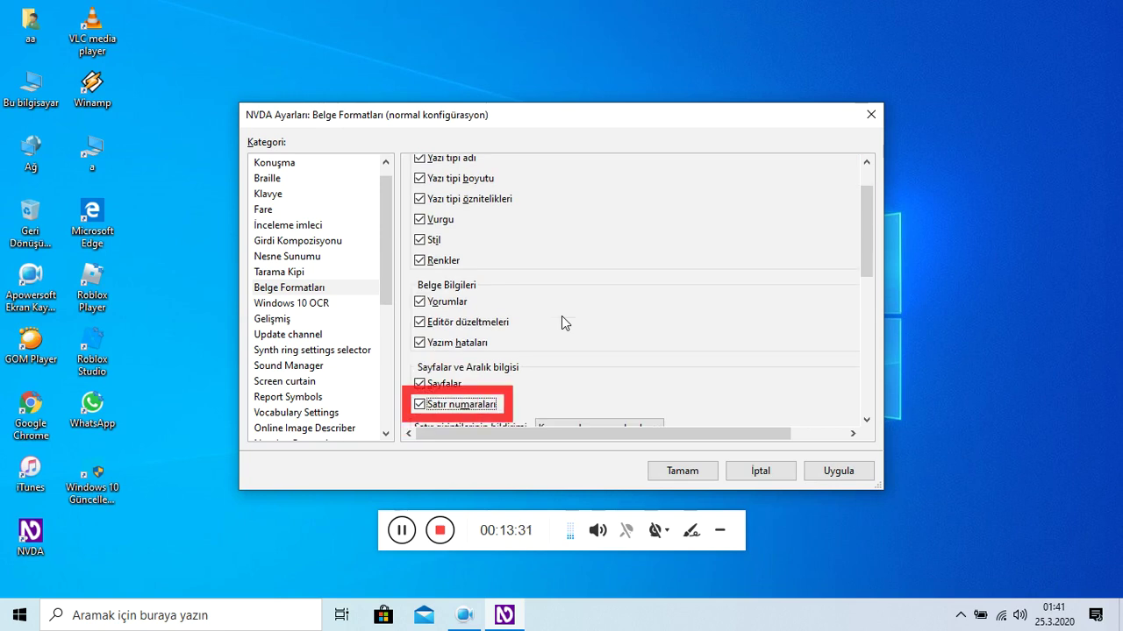
key(Tab)
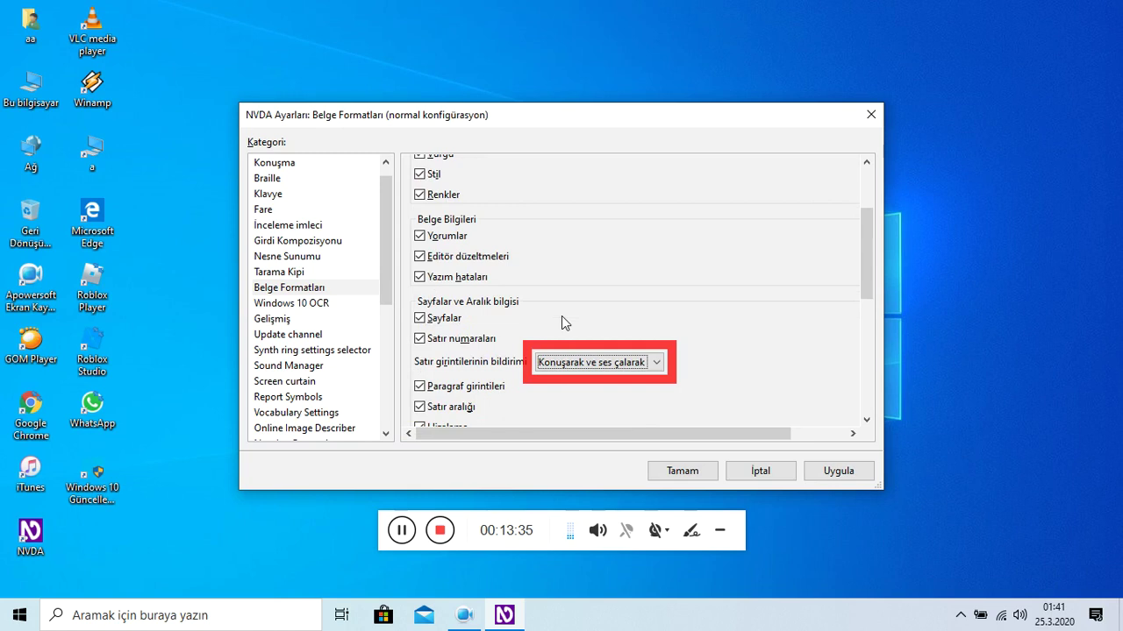
key(Tab)
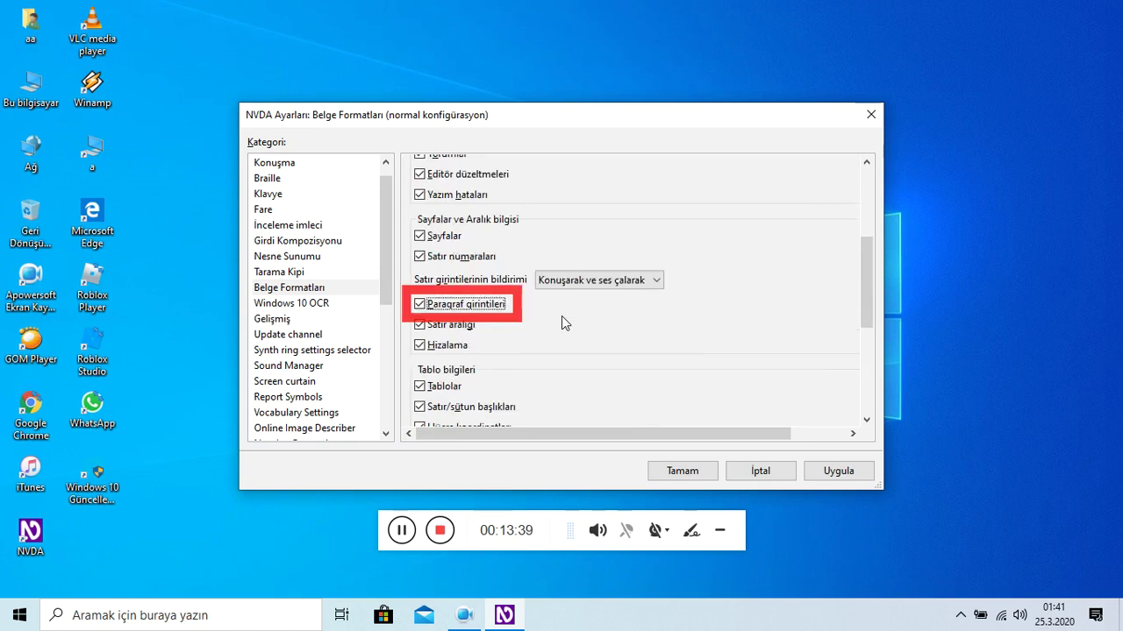
key(Tab)
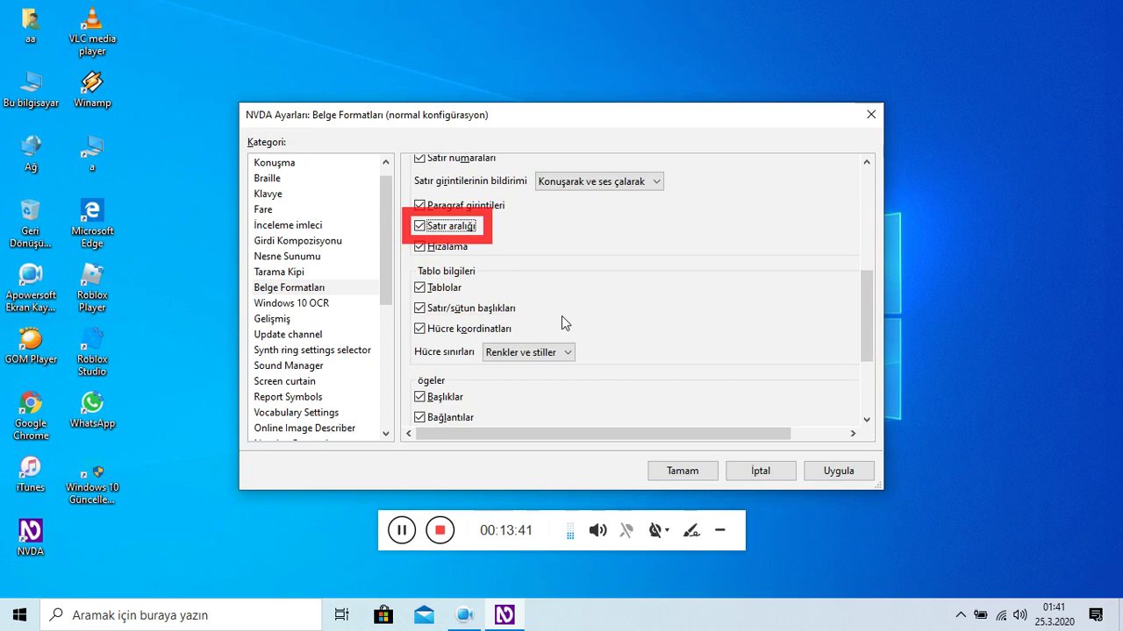
key(Tab)
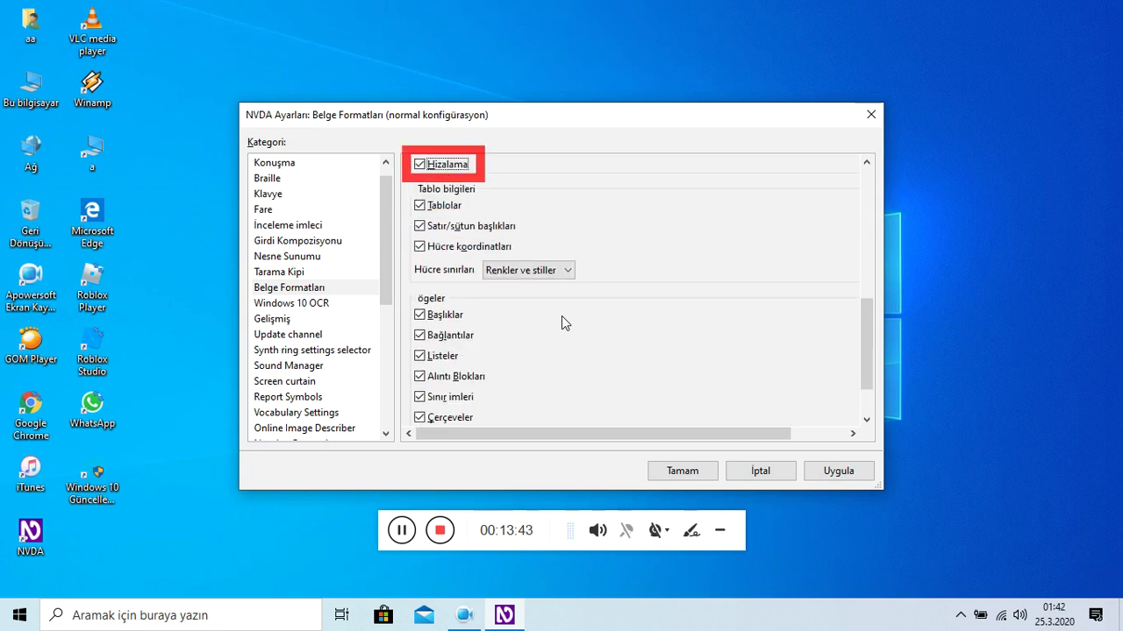
key(Tab)
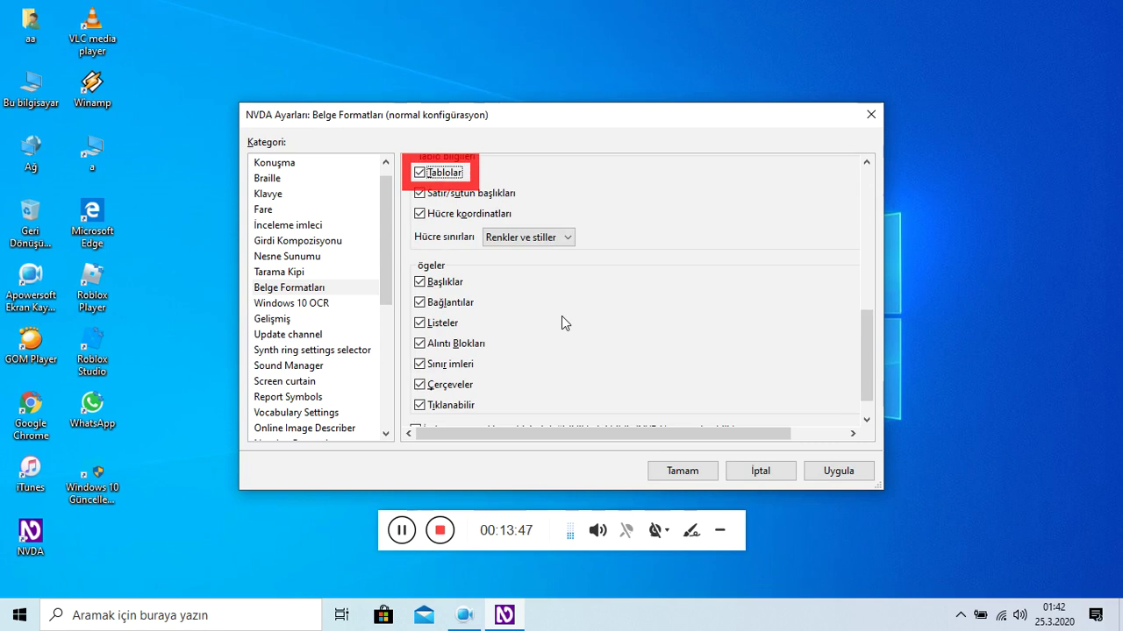
key(Tab)
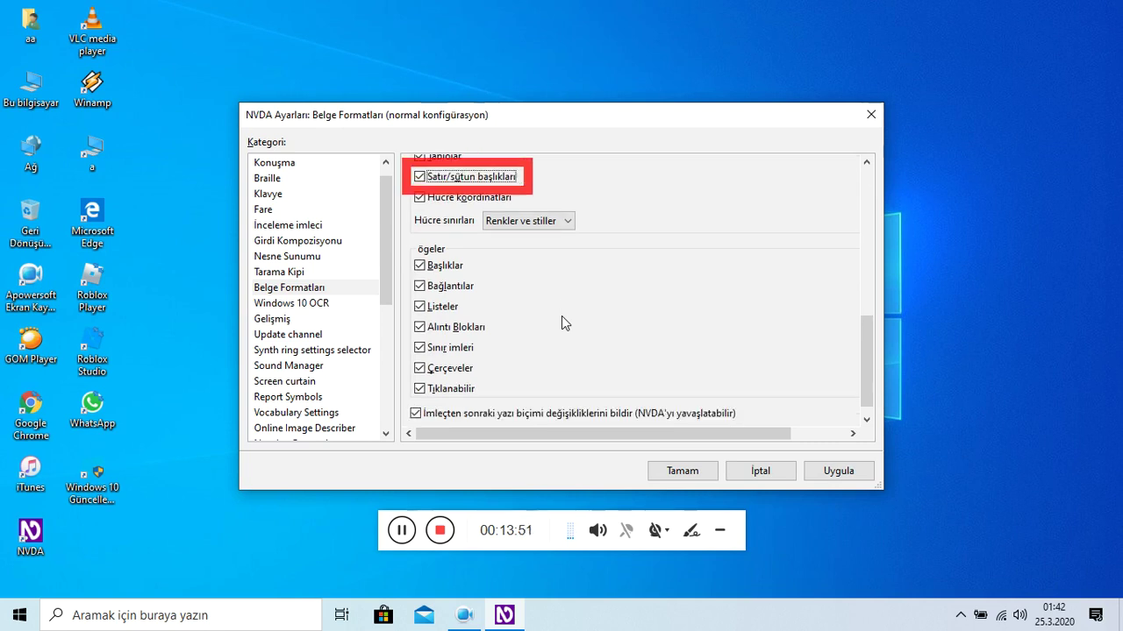
key(Tab)
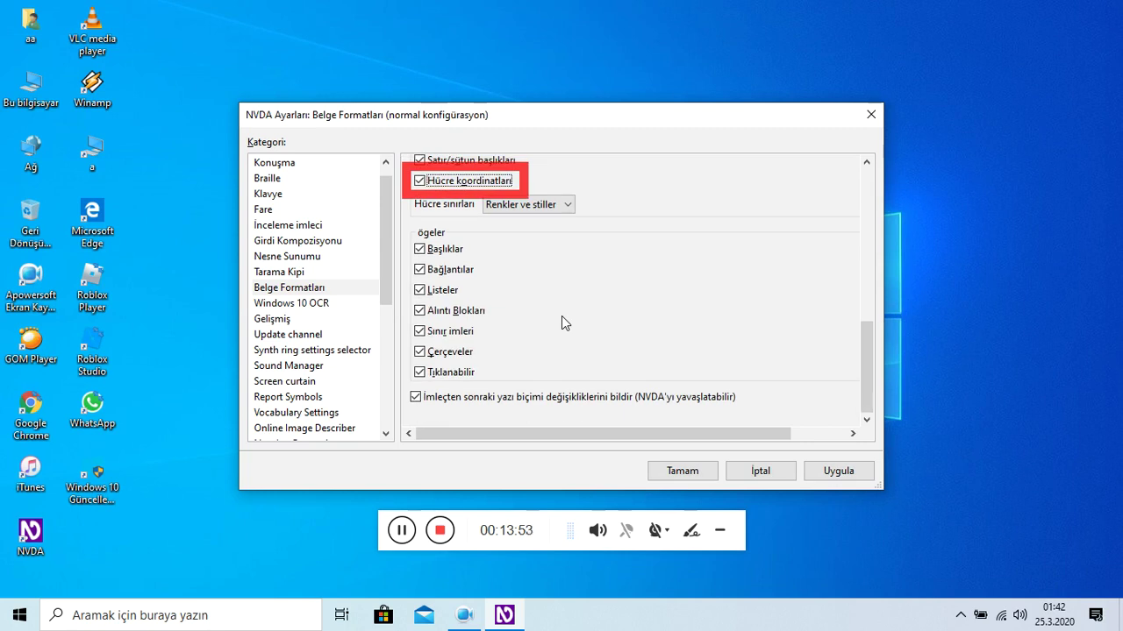
key(Tab)
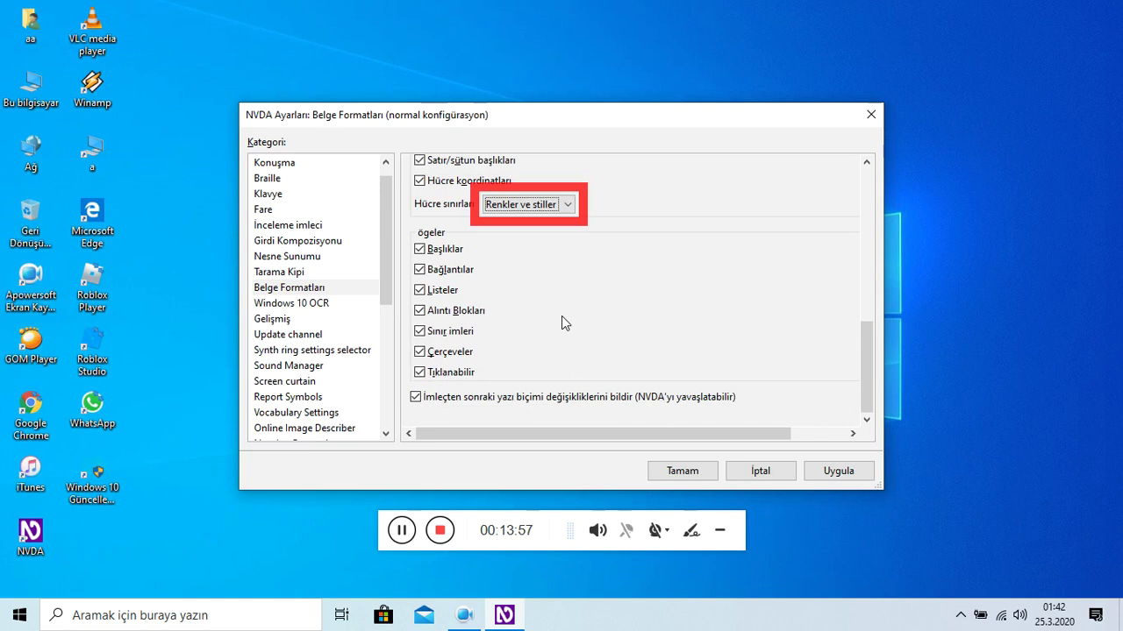
Review the ögeler options from Başlıklar to Tıklanabilir and the İmleçten sonraki yazı biçimi değişikliklerini bildir option, and return to the category list.
key(Tab)
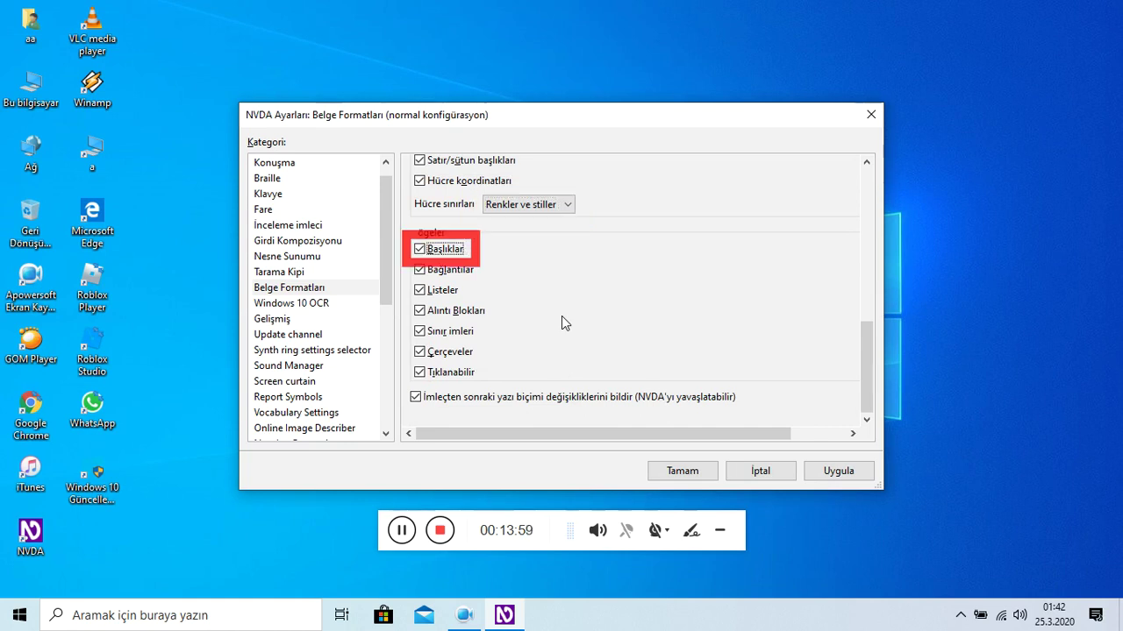
key(Tab)
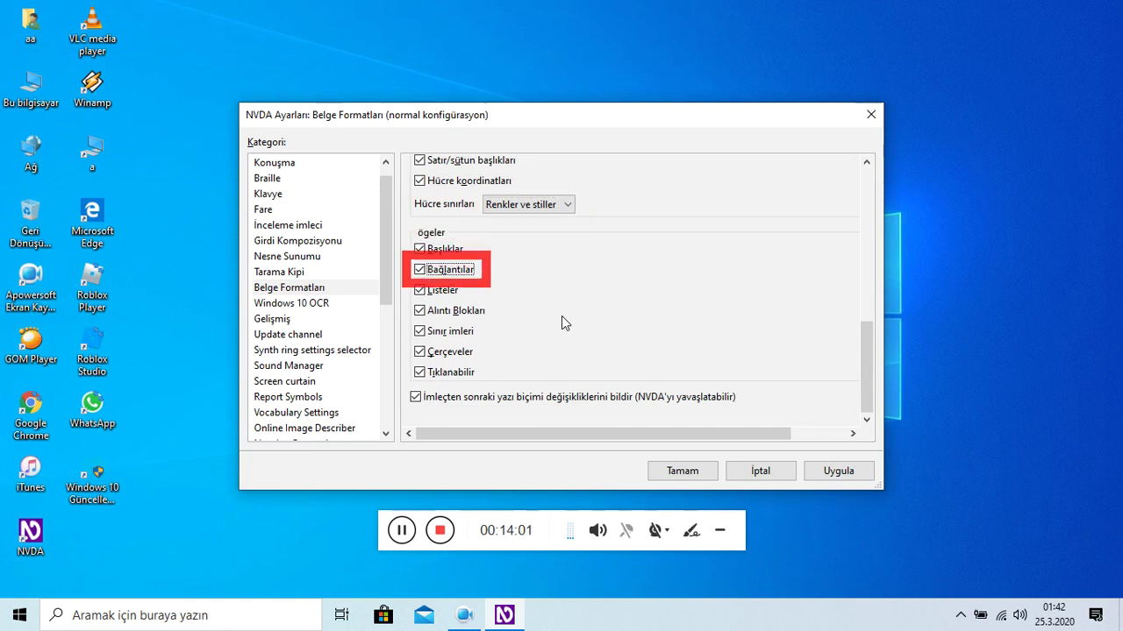
key(Tab)
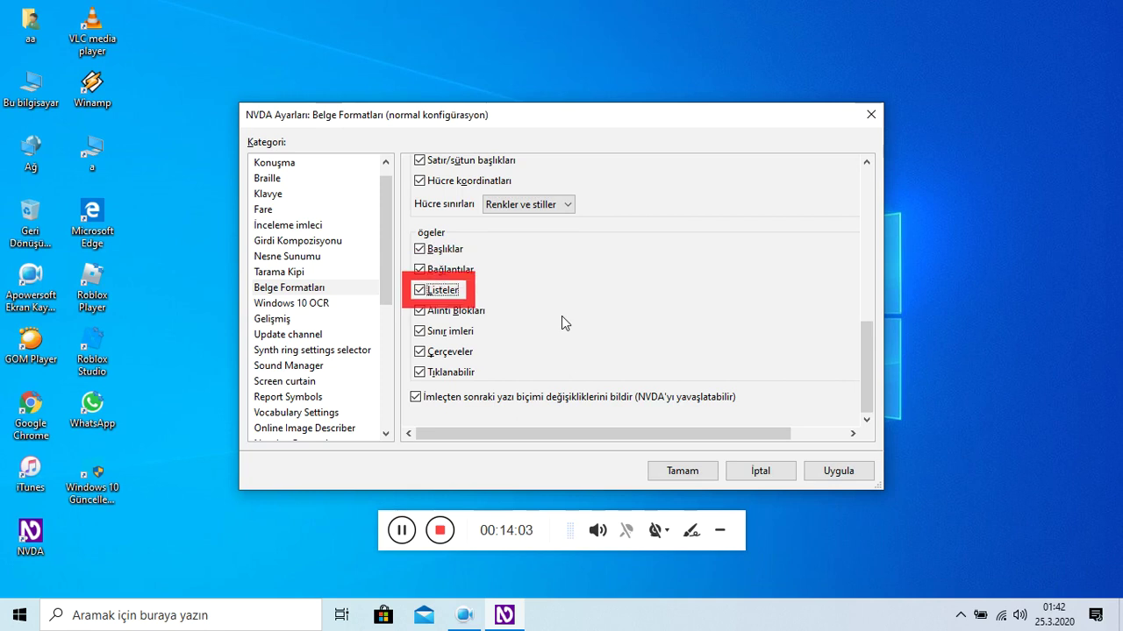
key(Tab)
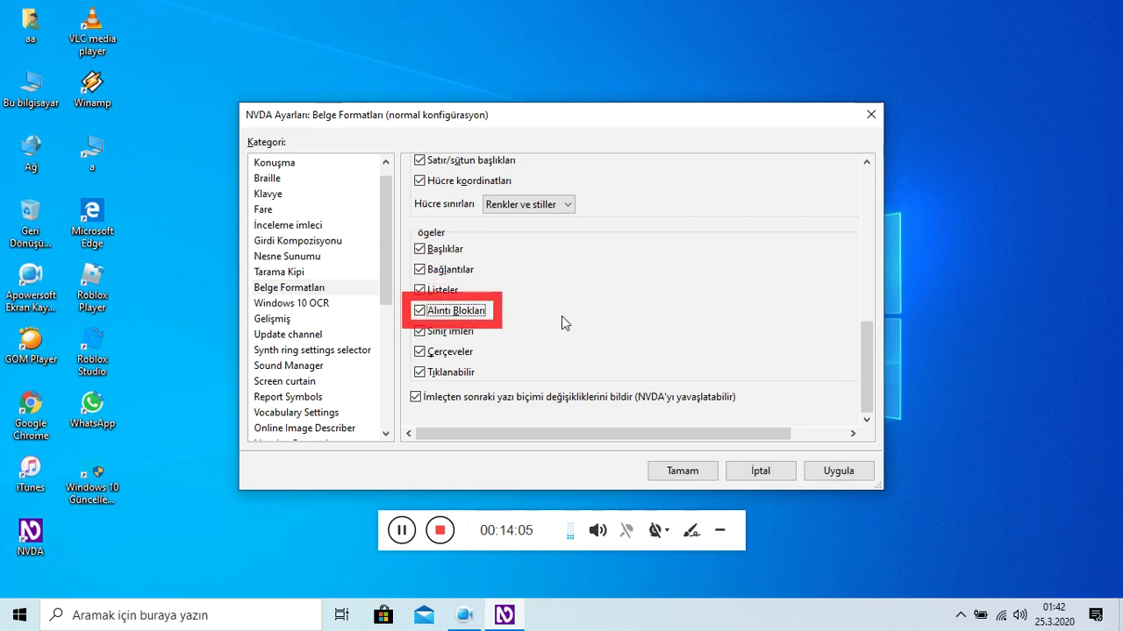
key(Tab)
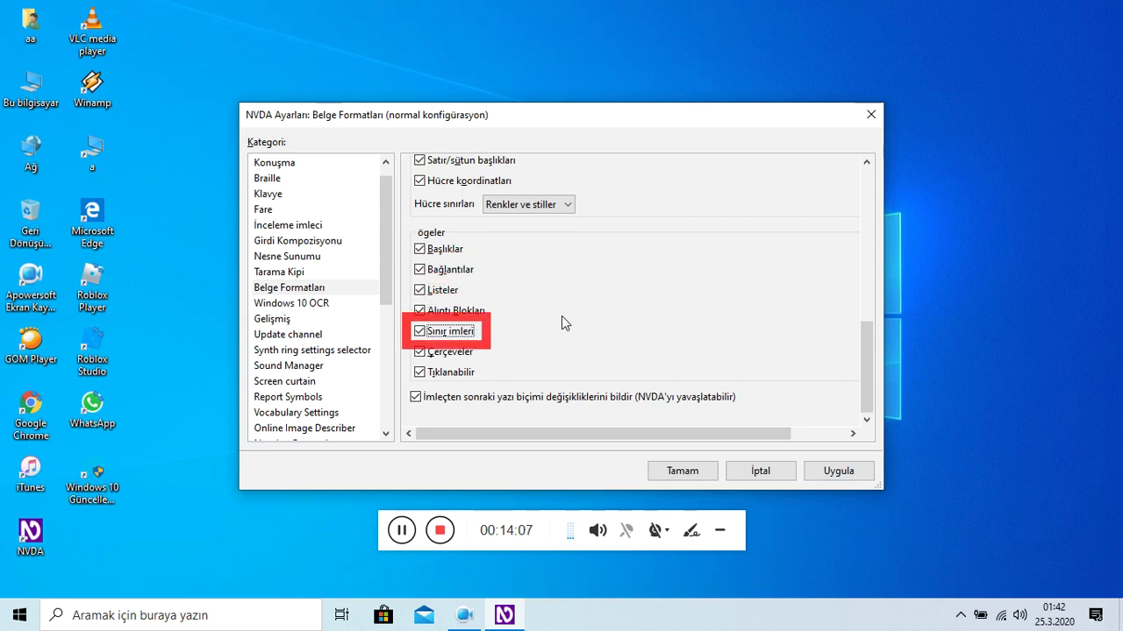
key(Tab)
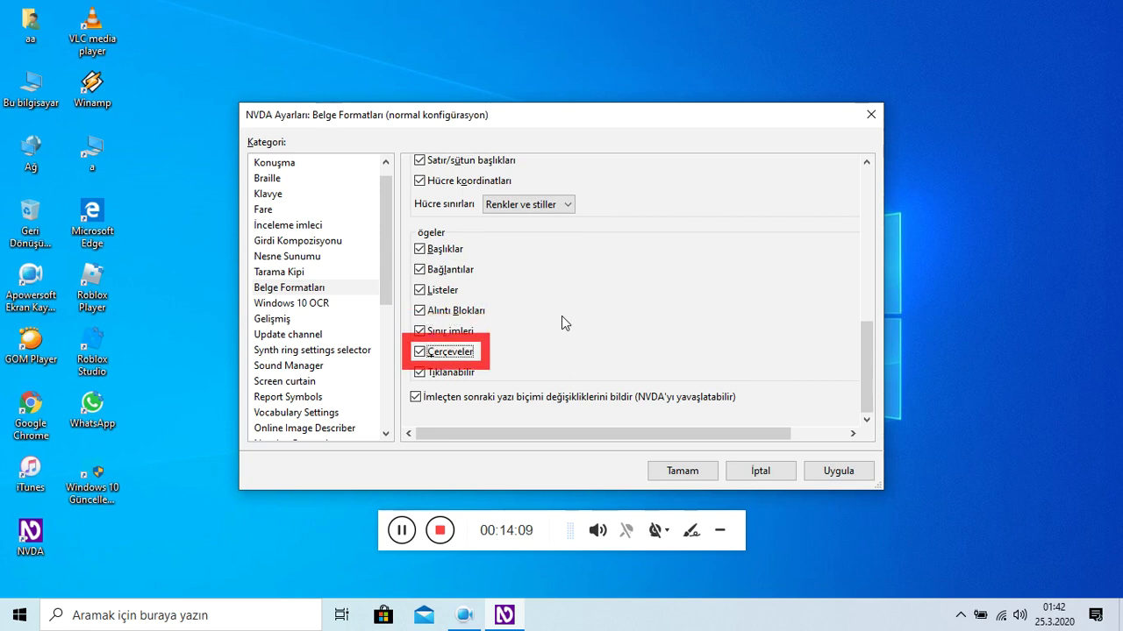
key(Tab)
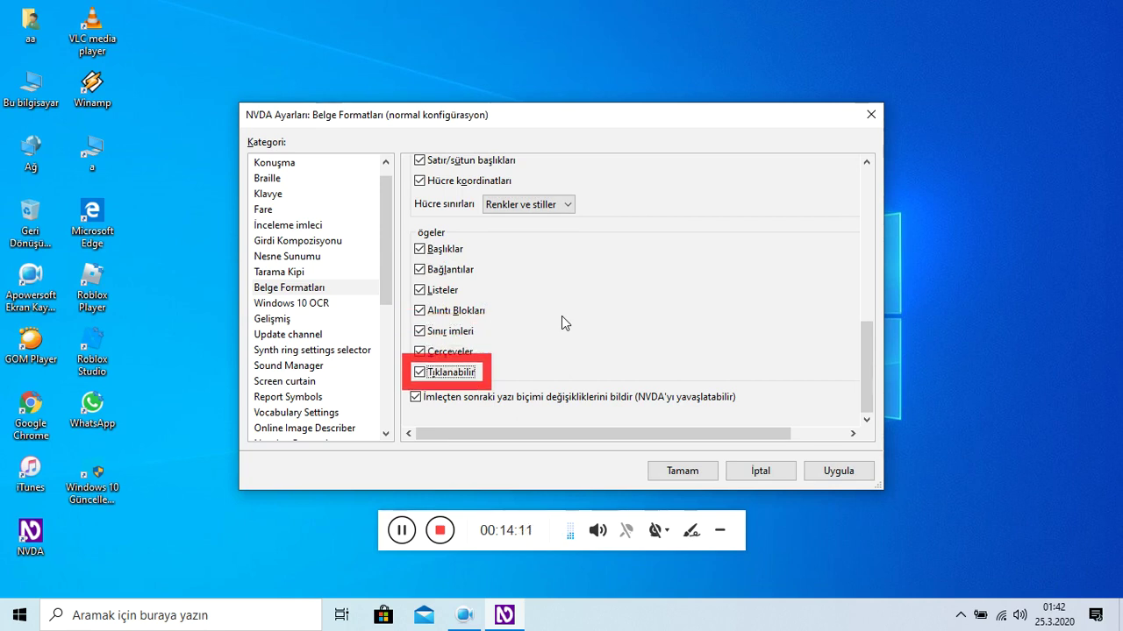
key(Tab)
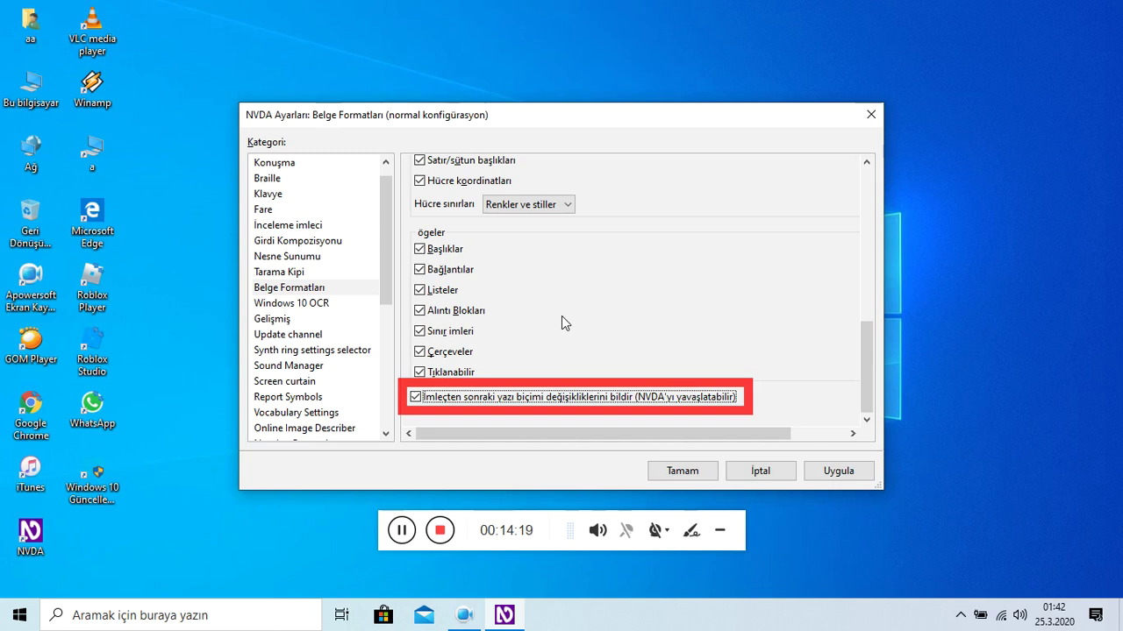
key(Tab)
key(Tab)
key(Tab)
key(Tab)
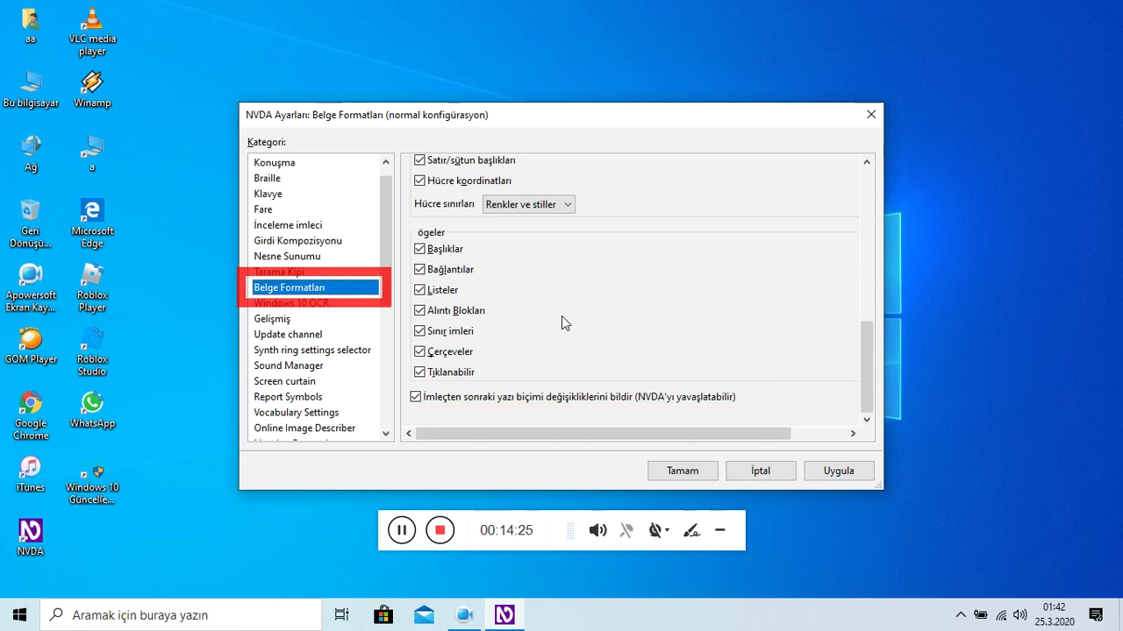
Reopen the NVDA settings, switch the Konuşma voice to Ceren (Turkish) SAPI4 22kHz - Infovox Desktop Standard and confirm the dialog.
key(Escape)
key(Insert+n)
key(Right)
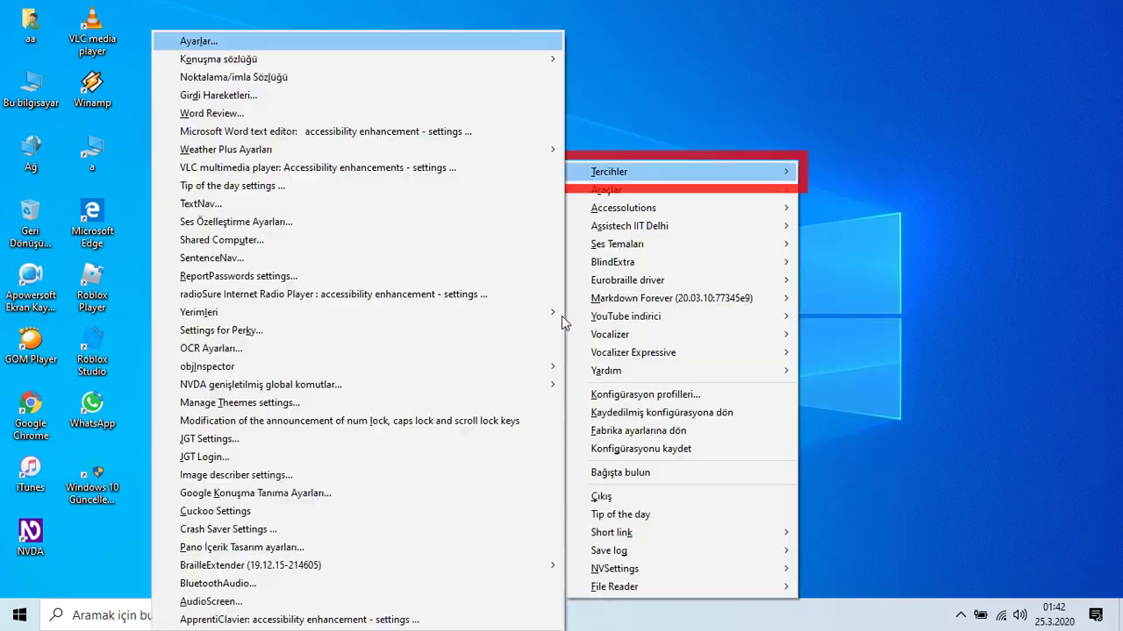
key(Return)
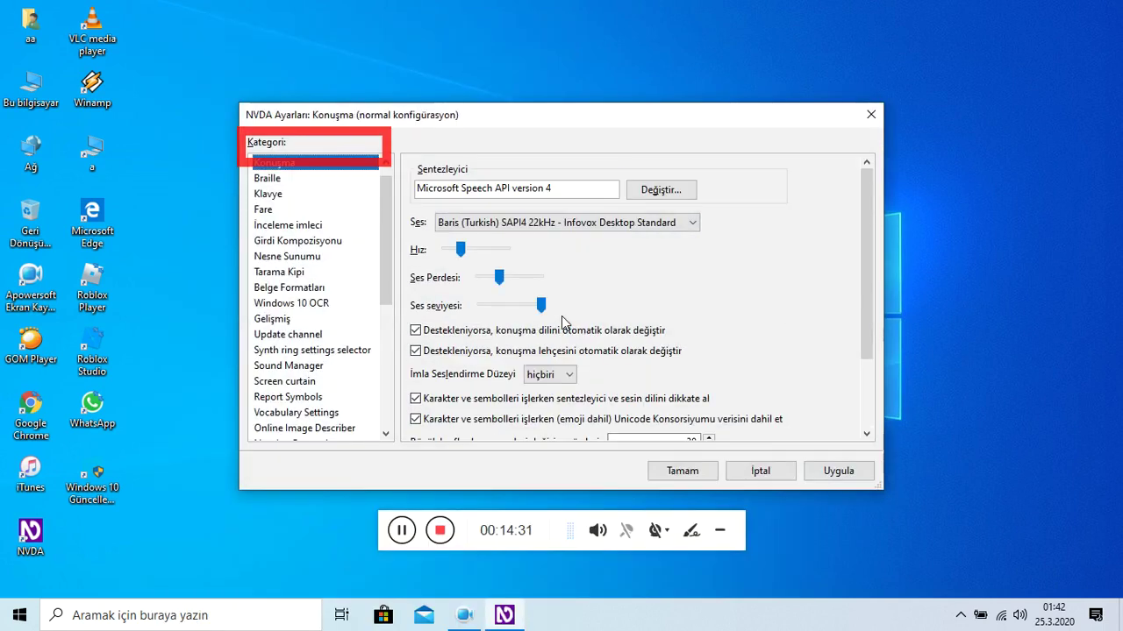
key(Tab)
key(Tab)
key(Tab)
key(Down)
key(Tab)
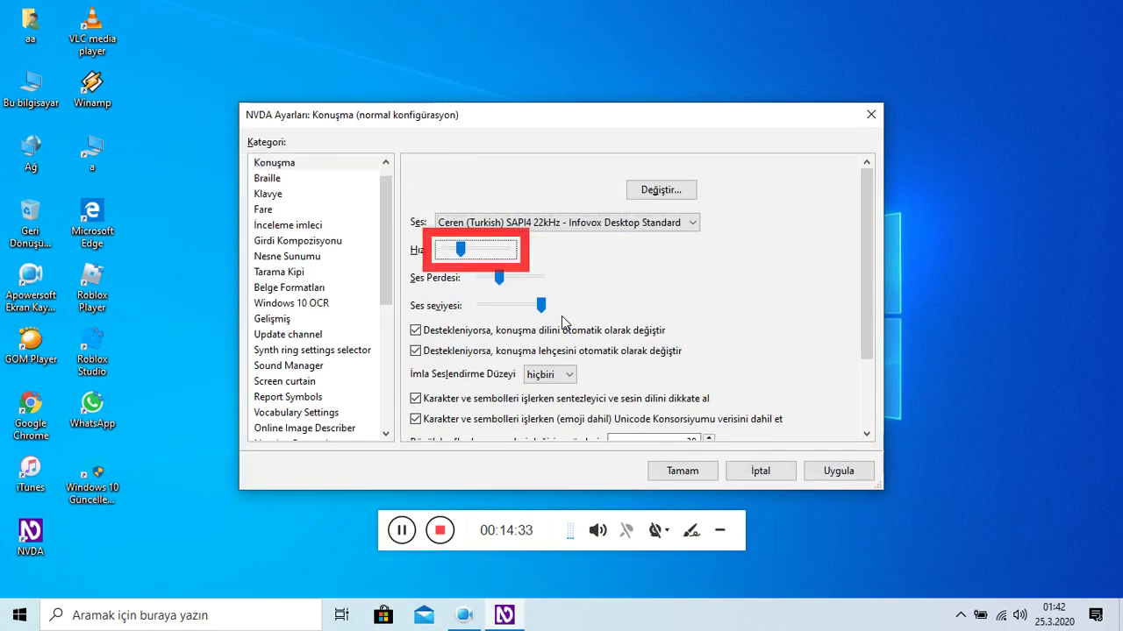
key(Escape)
Reopen the NVDA settings and go through the categories from Konuşma to Windows 10 OCR.
key(Insert+n)
key(Right)
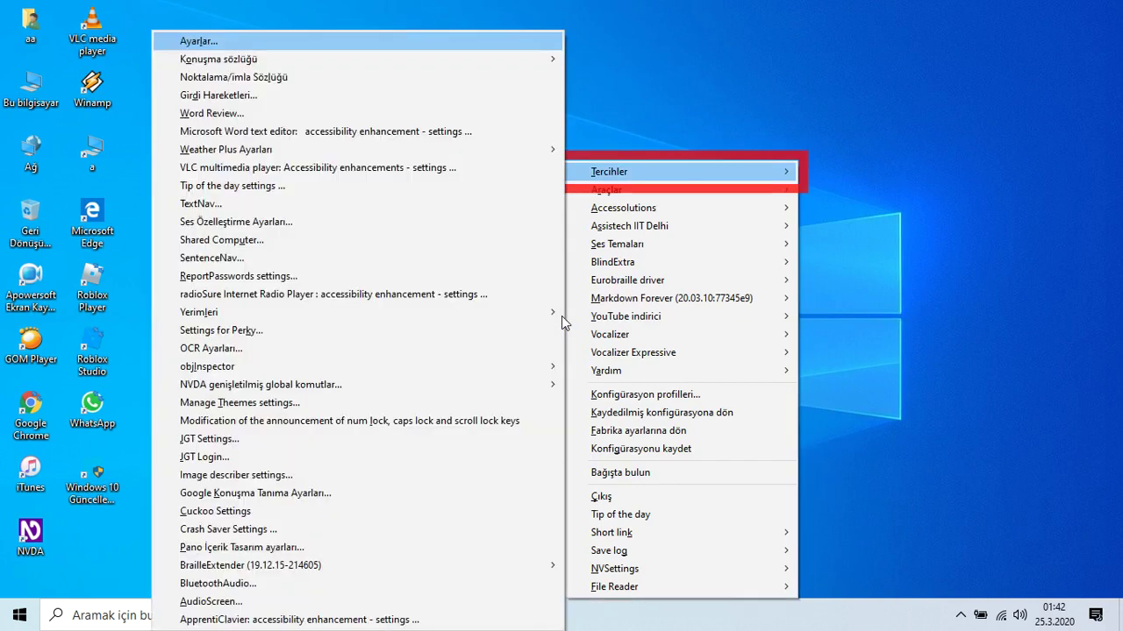
key(Return)
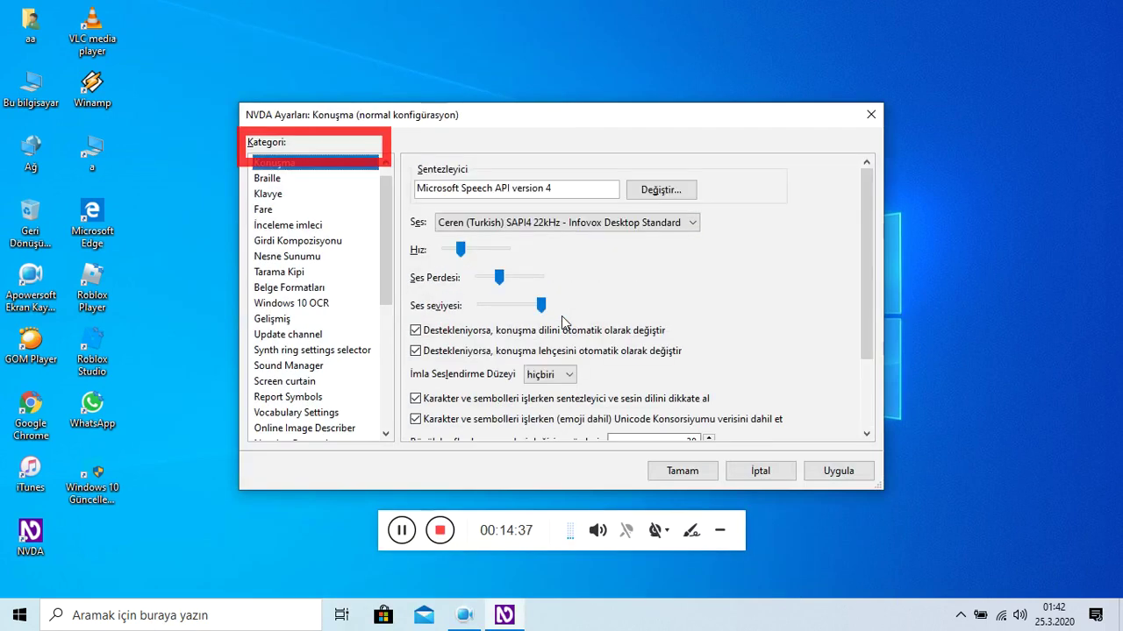
key(Down)
key(Down)
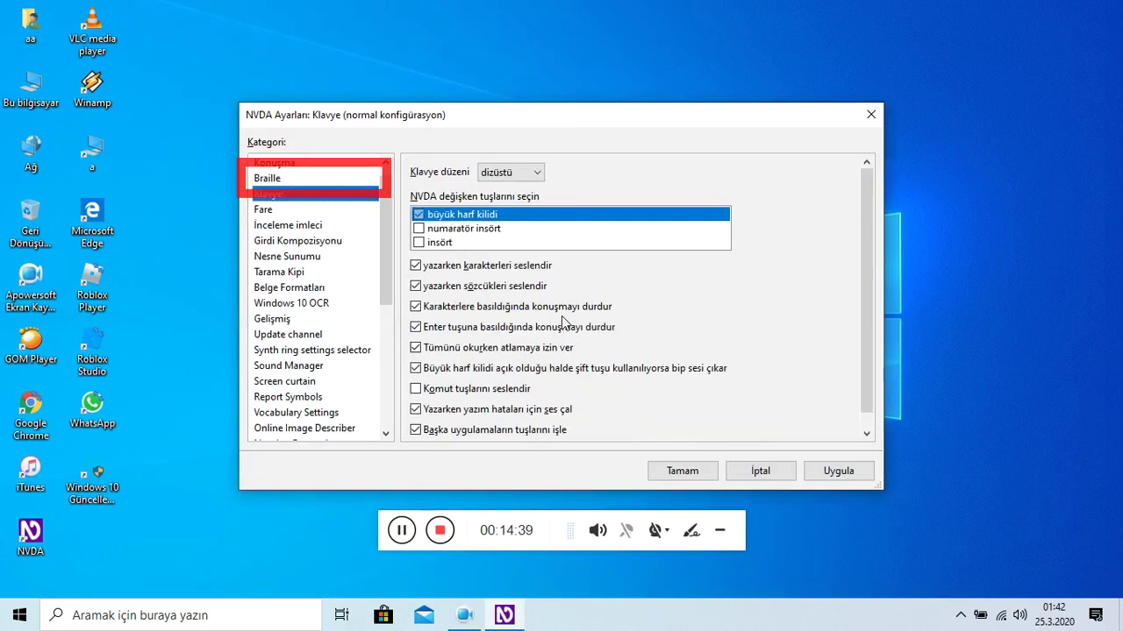
key(Down)
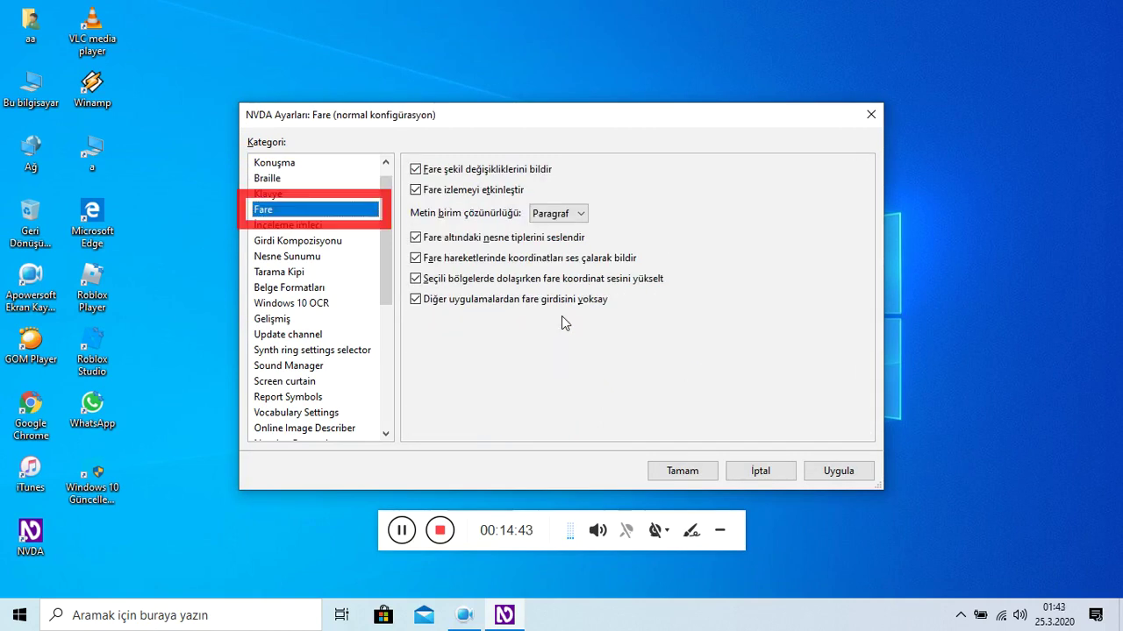
key(Down)
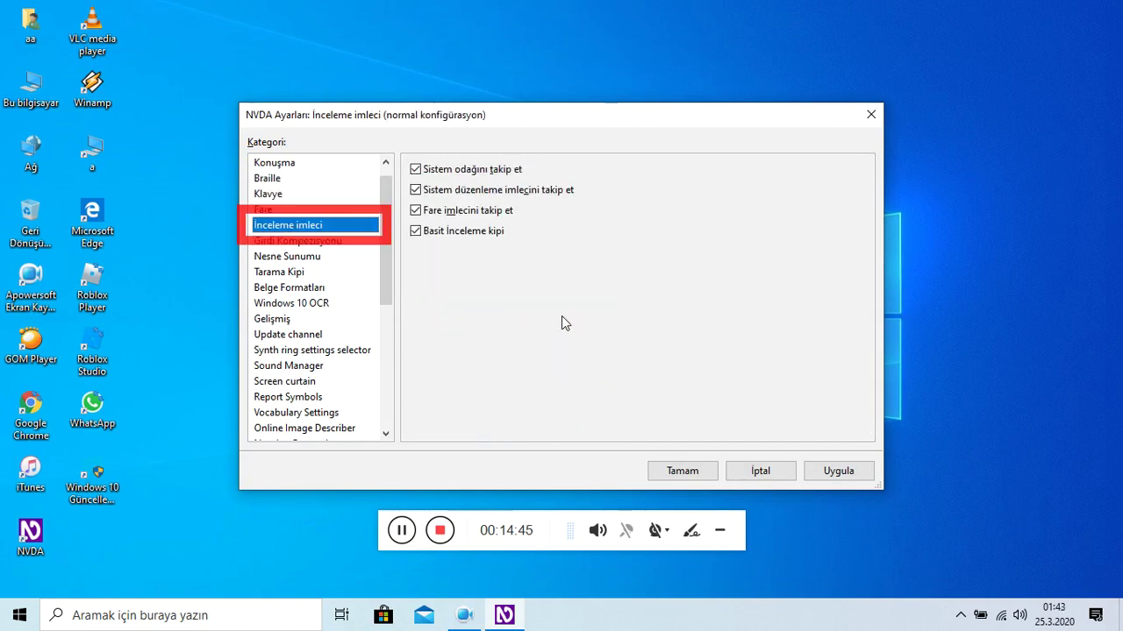
key(Down)
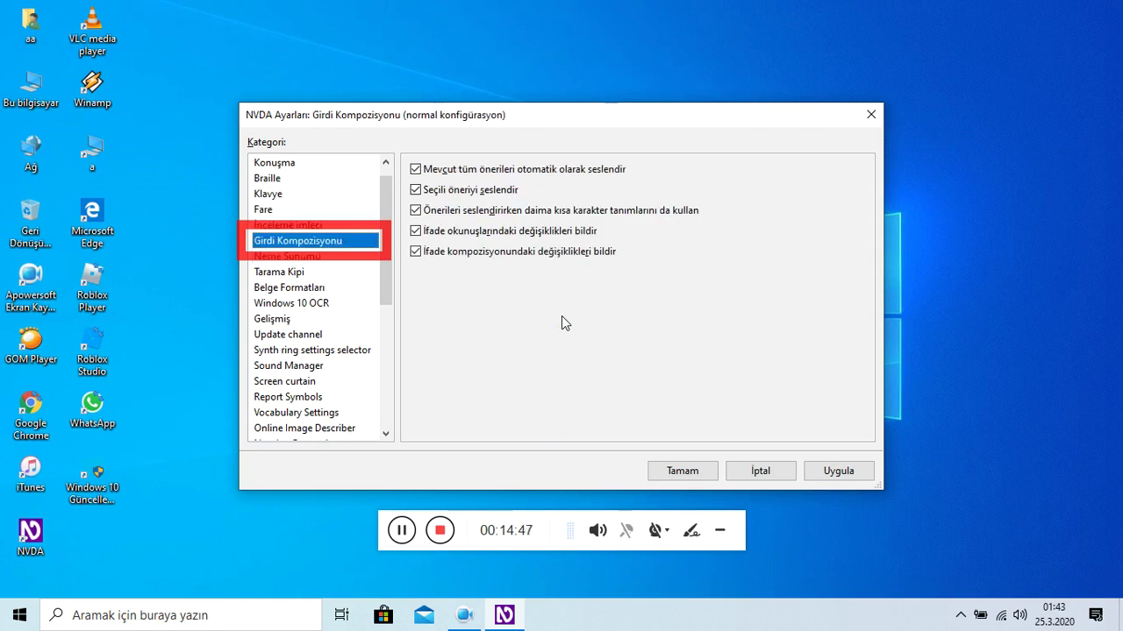
key(Down)
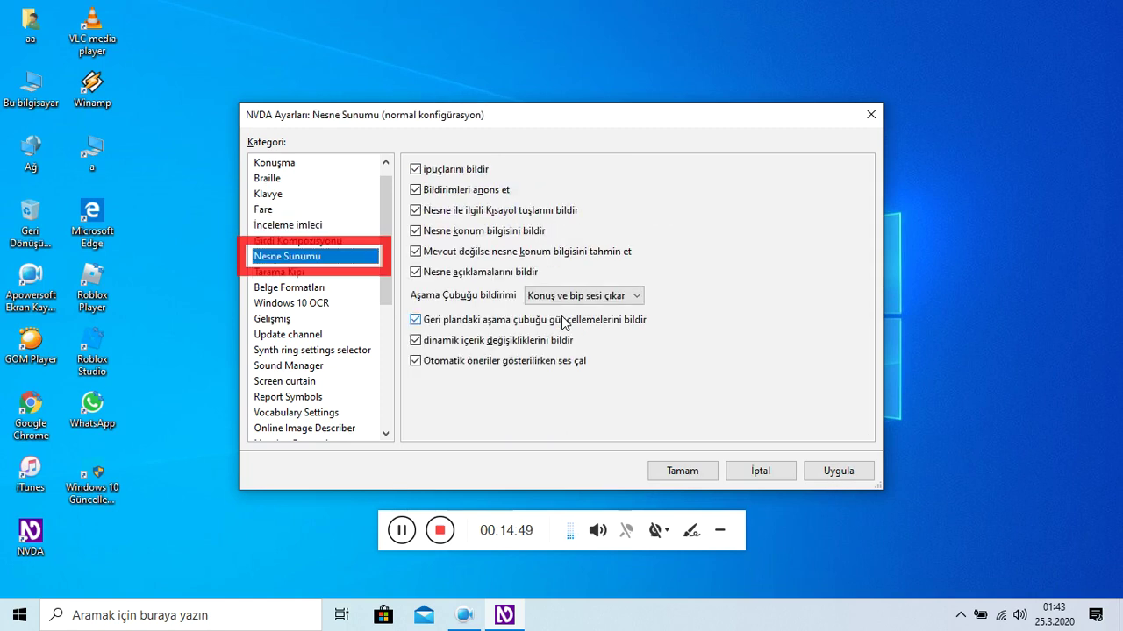
key(Down)
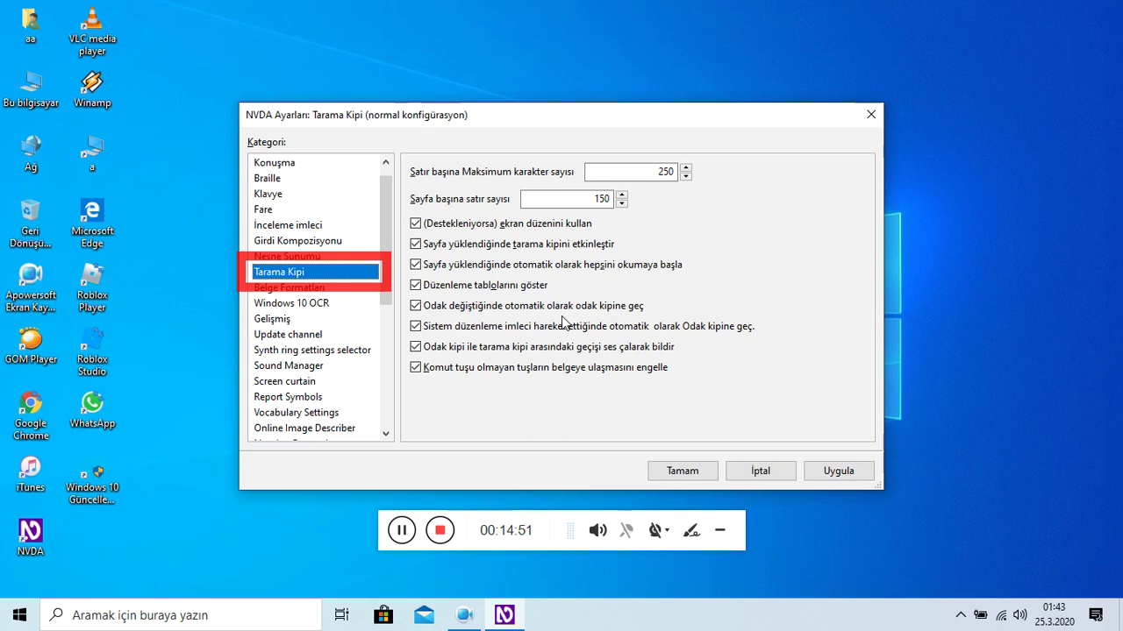
key(Down)
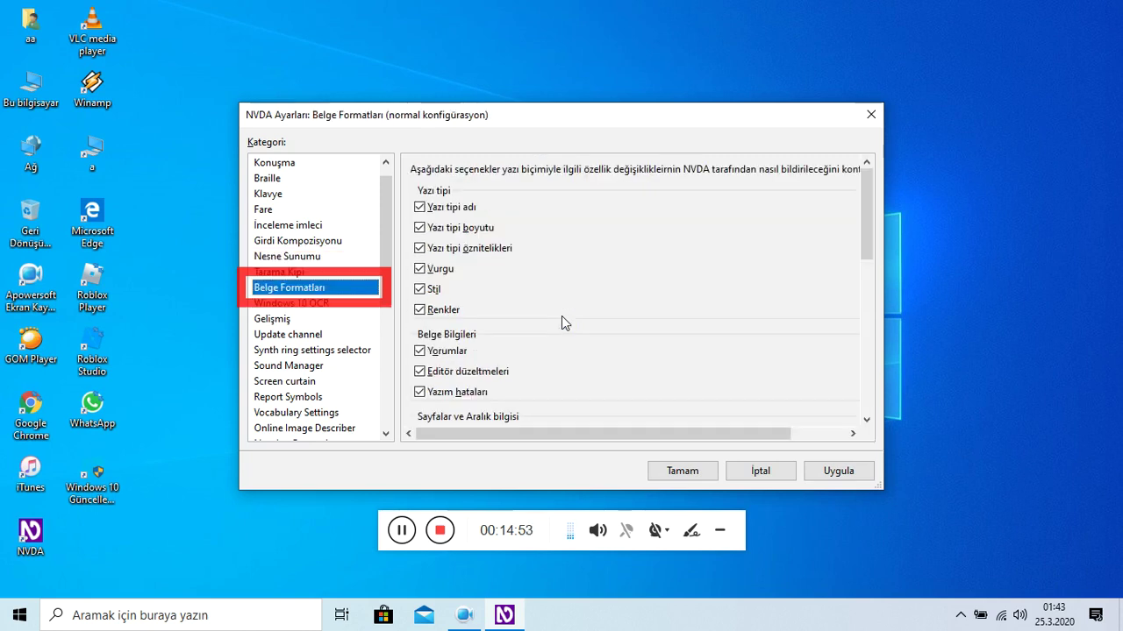
key(Down)
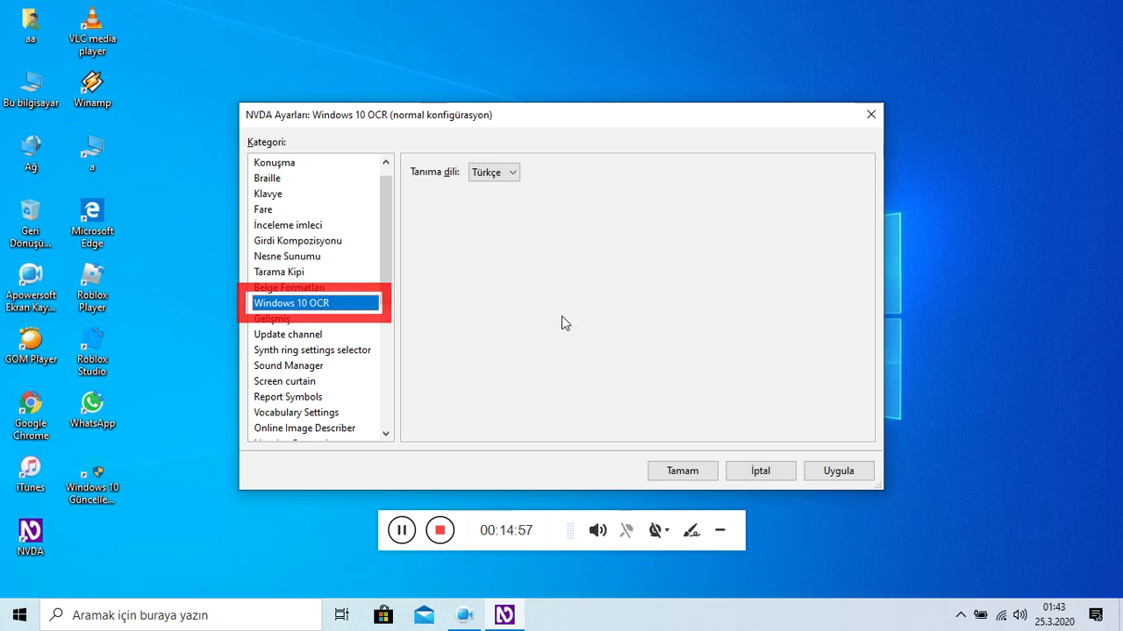
Review the Tanıma dili option of the Windows 10 OCR category and return to the category list.
key(Tab)
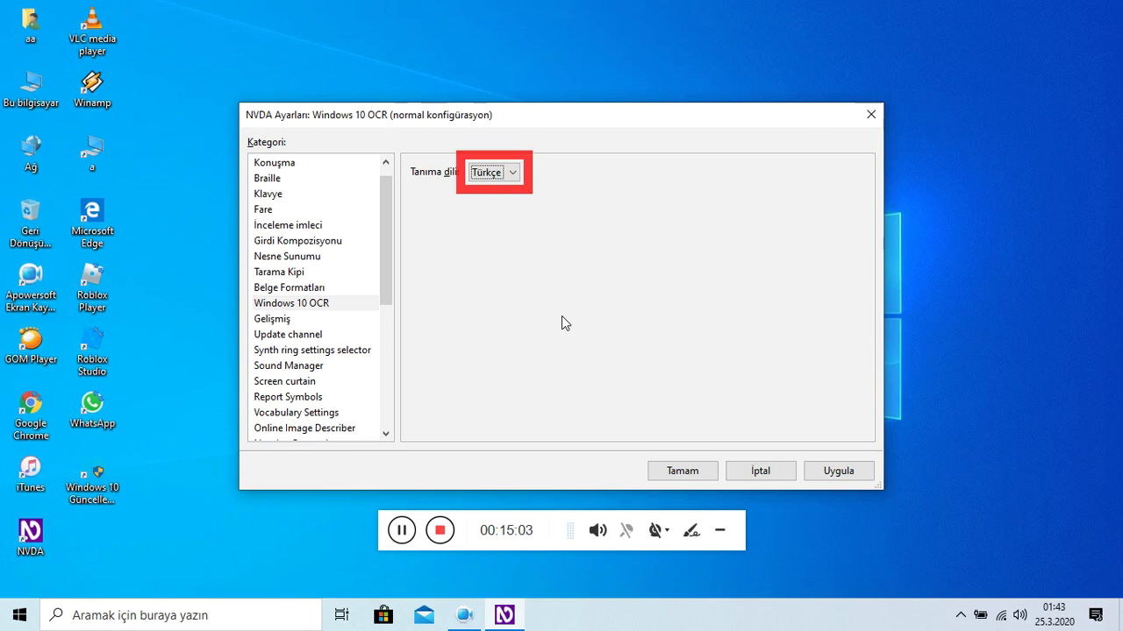
key(Tab)
key(Tab)
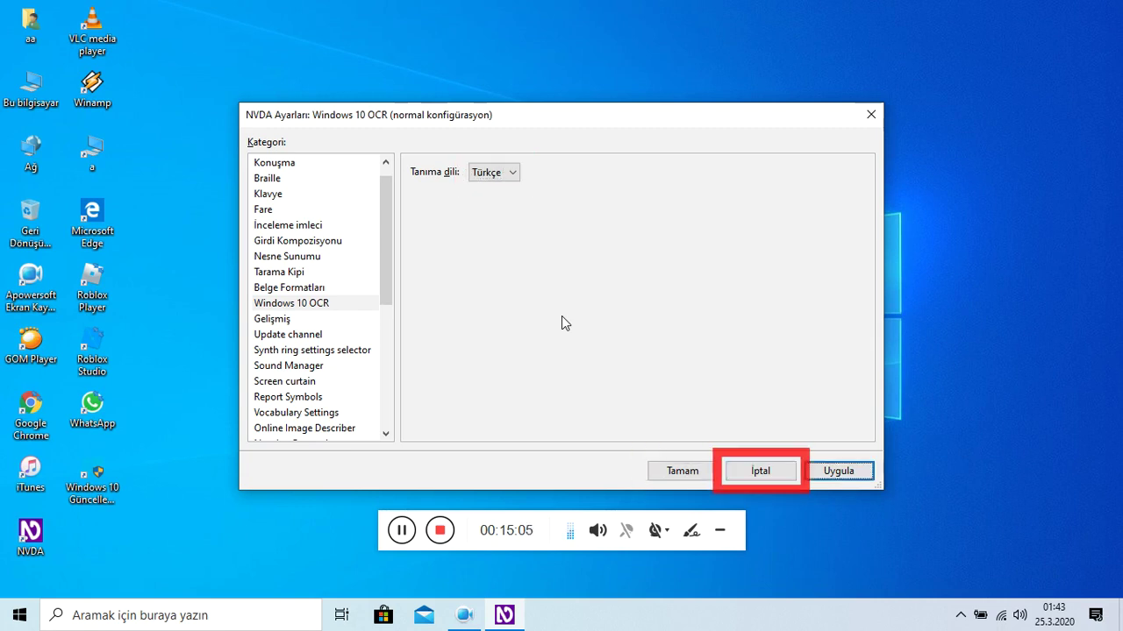
key(Tab)
key(Tab)
Go to the Gelişmiş category, review its warning, acknowledgement option and Varsayılanlara geri dön, and close the settings with Tamam.
key(Down)
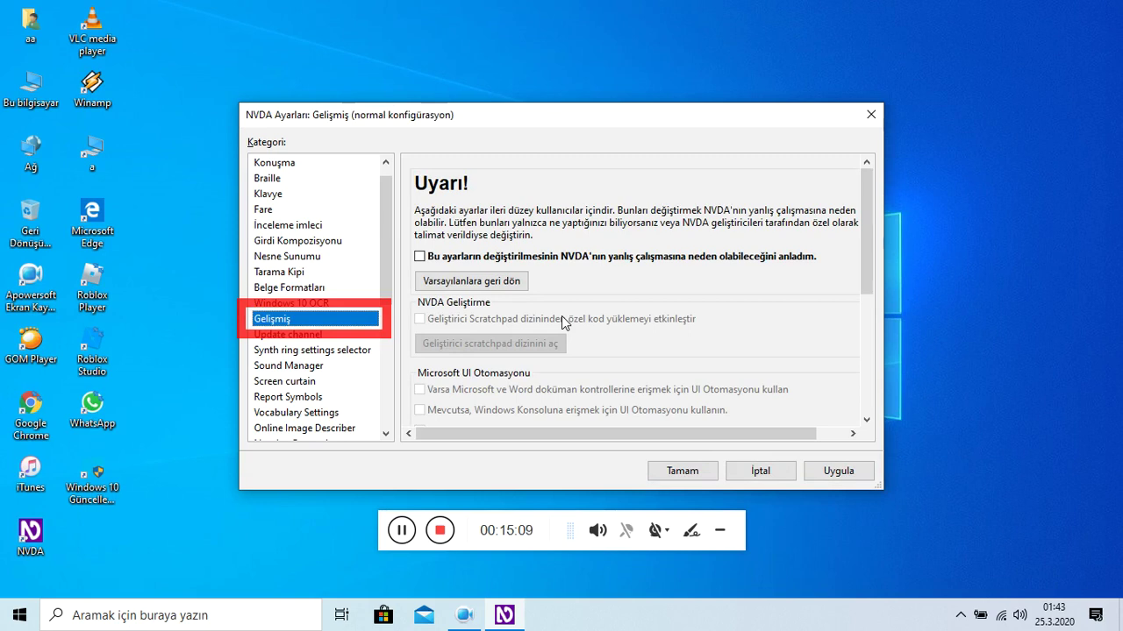
key(Tab)
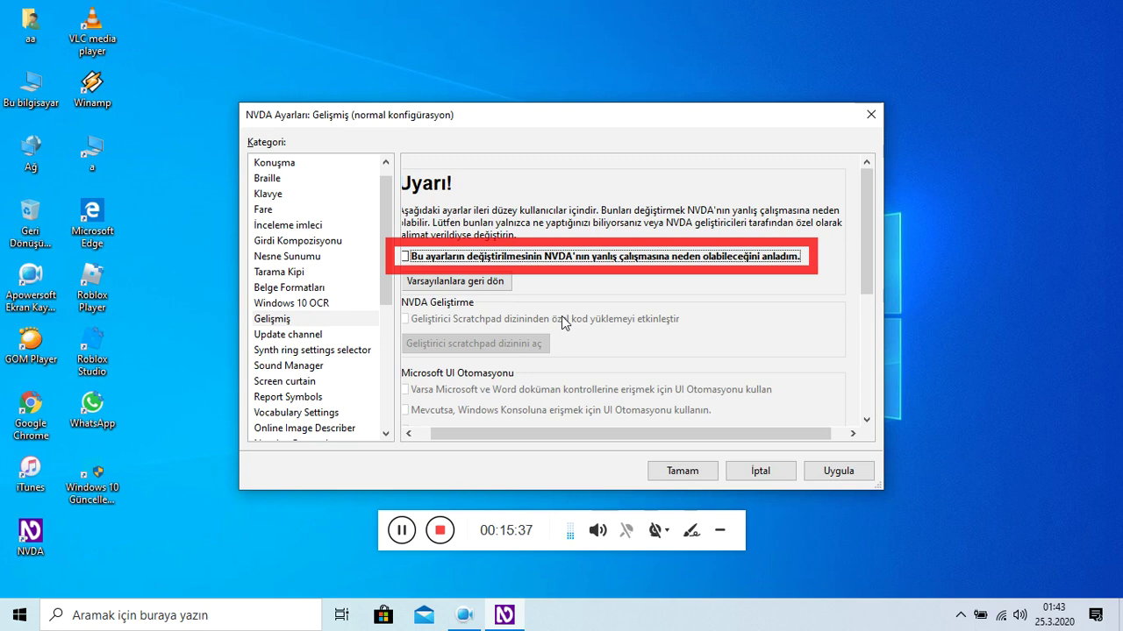
key(Tab)
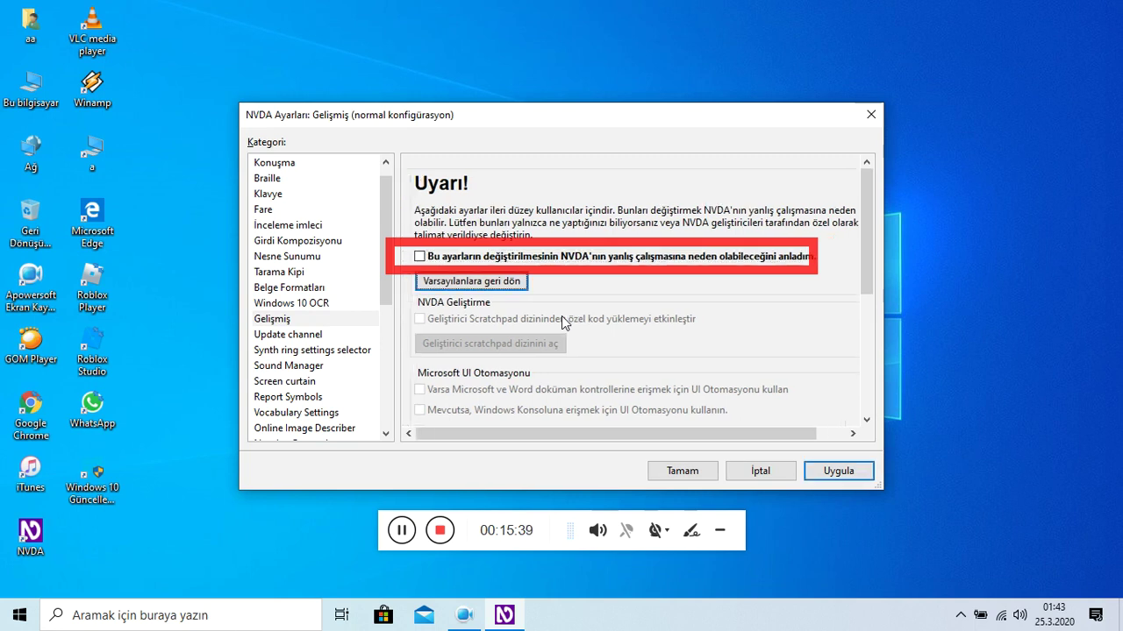
key(Tab)
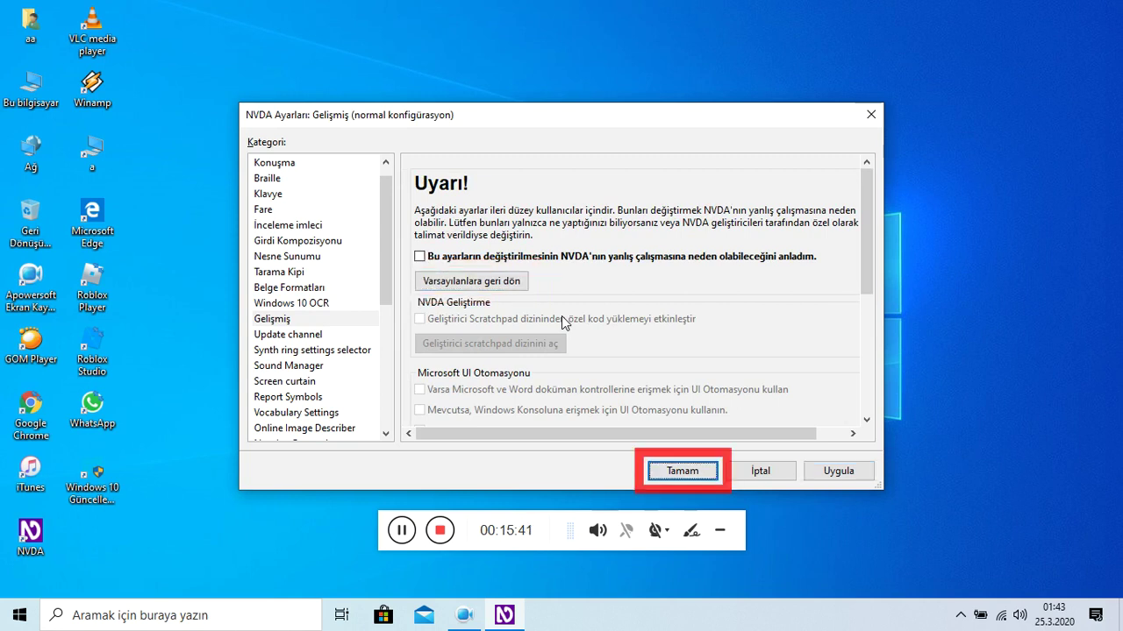
key(Return)
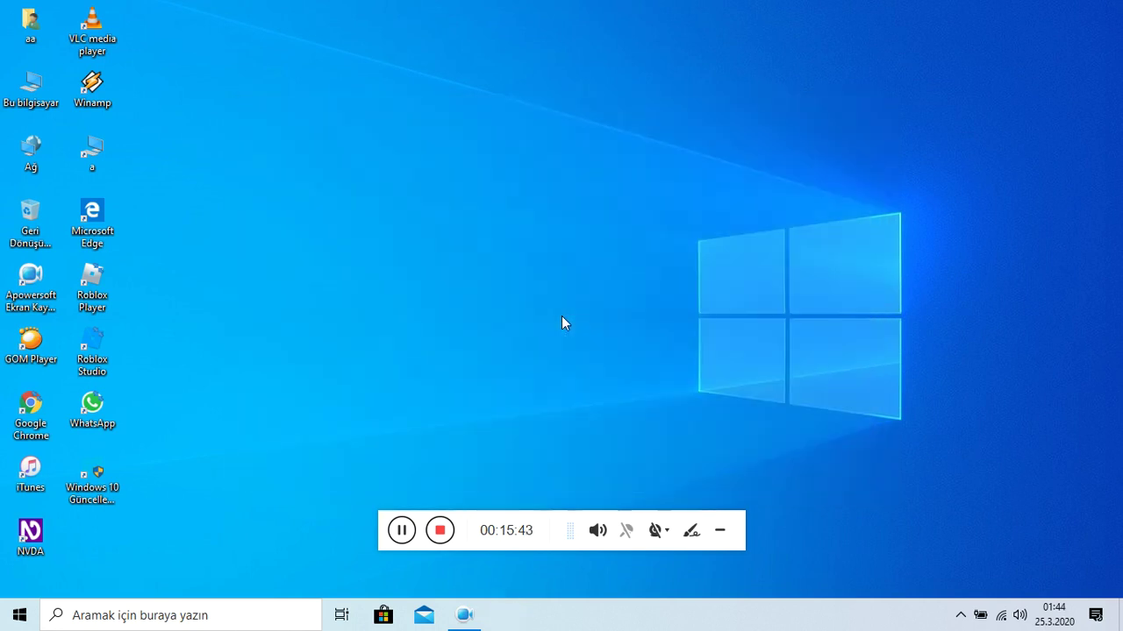
Open the NVDA Tercihler entries and review them from Konuşma sözlüğü to Tip of the day settings.
key(insert+n)
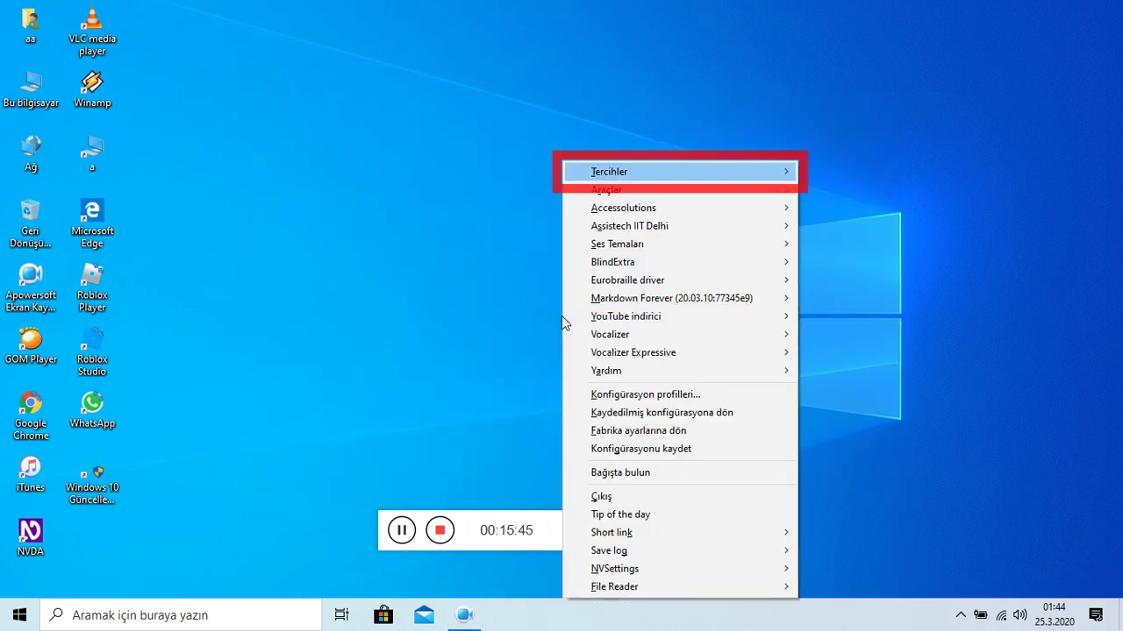
key(Right)
key(Down)
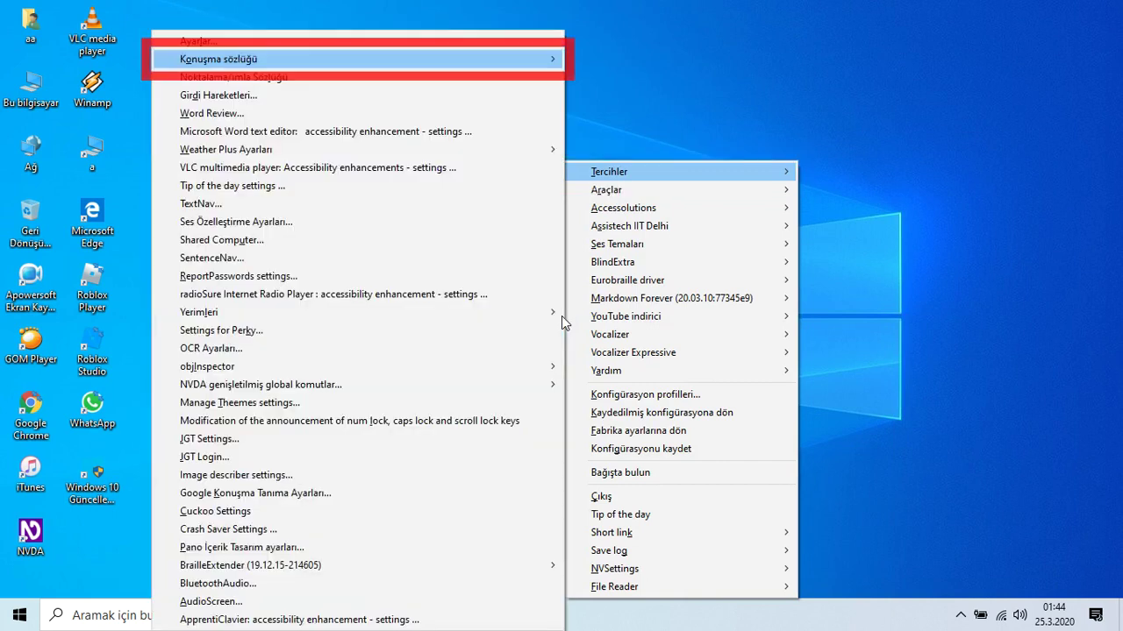
key(Down)
key(Down)
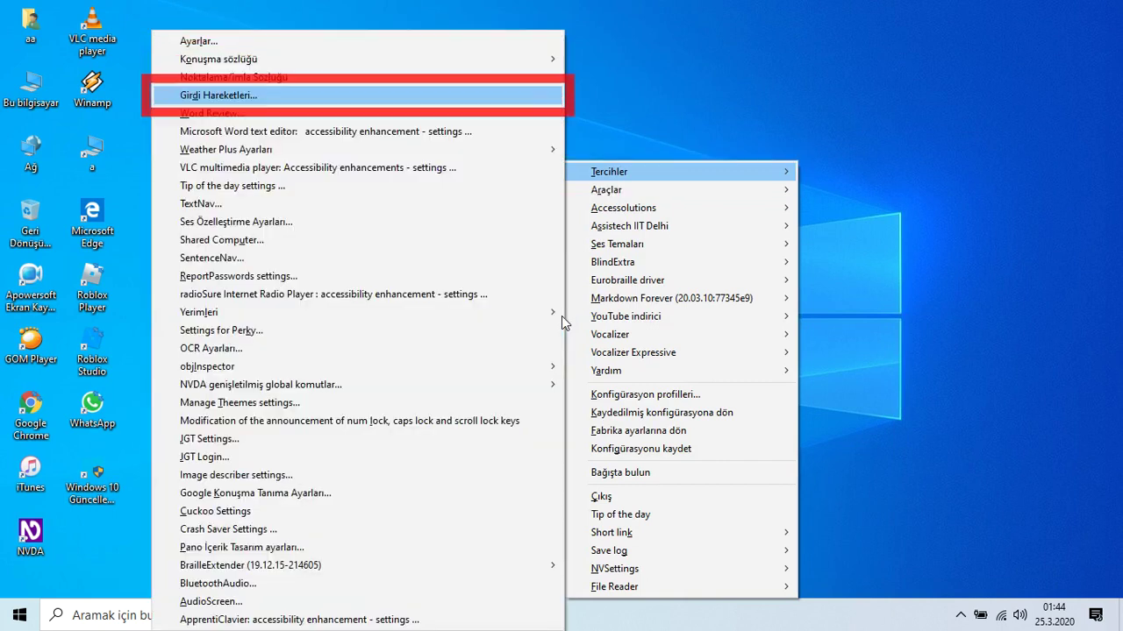
key(Down)
key(Down)
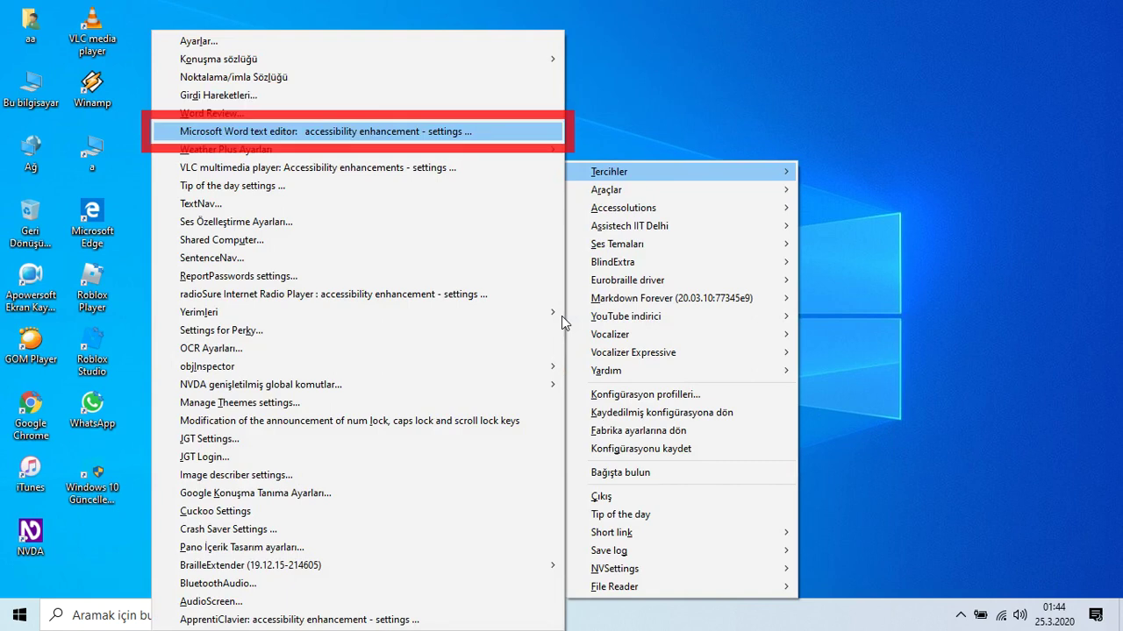
key(Down)
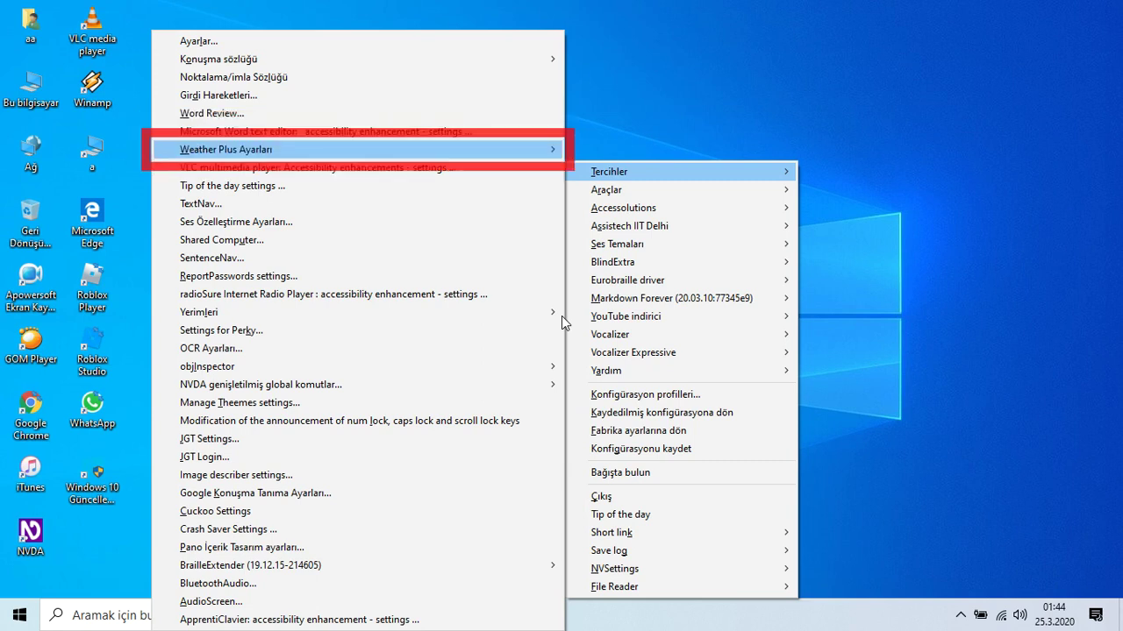
key(Down)
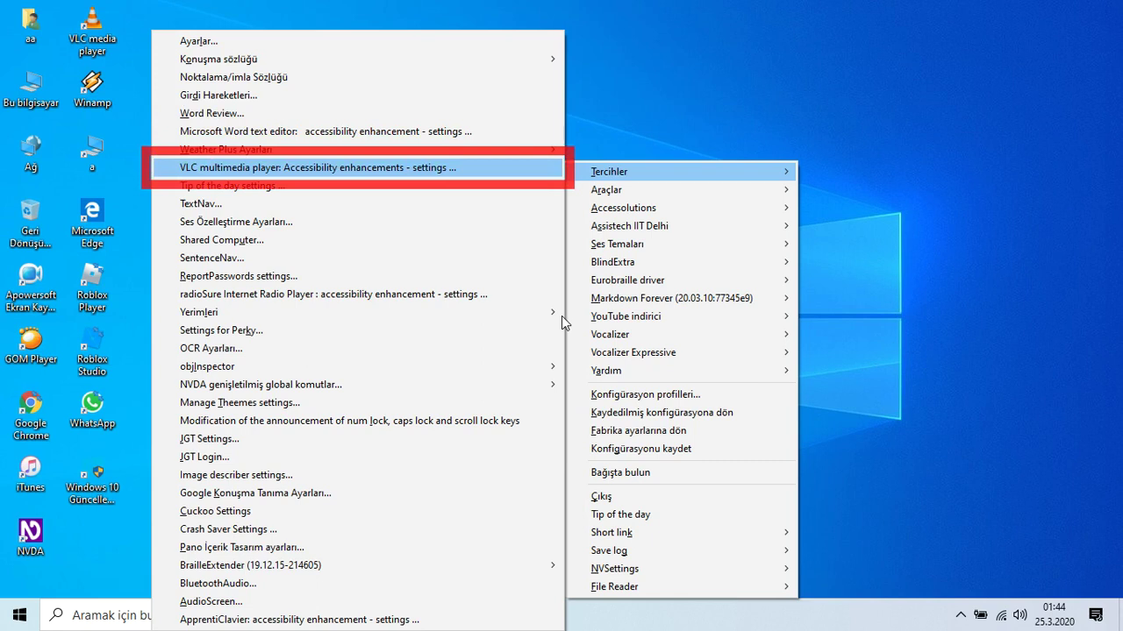
key(Down)
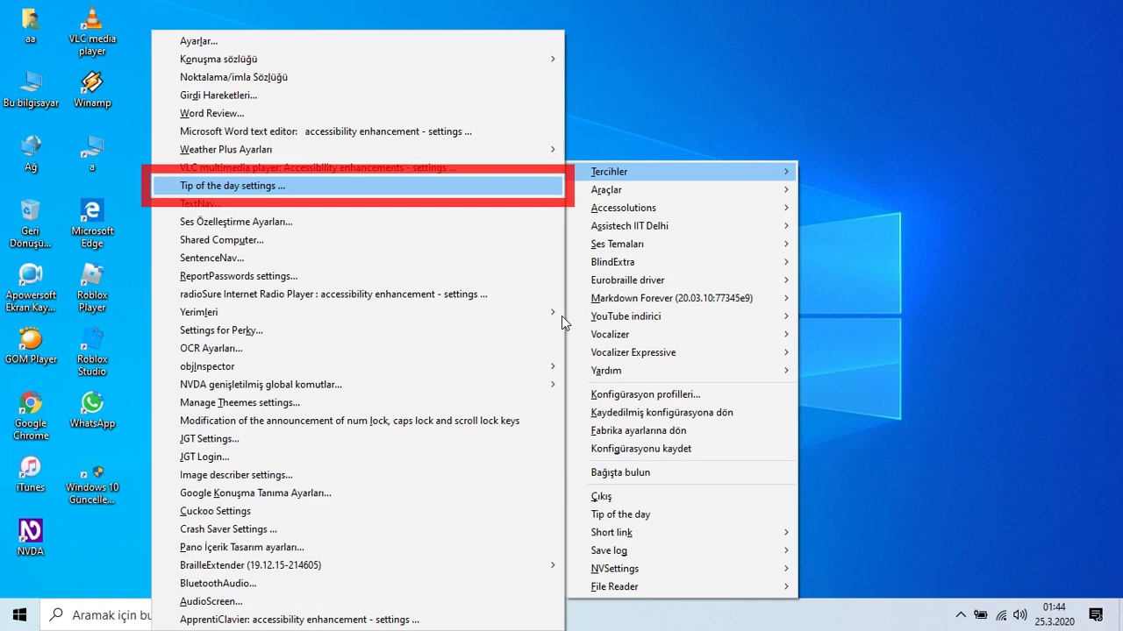
Review the NVDA Tercihler entries from TextNav to Manage Theemes settings.
key(Down)
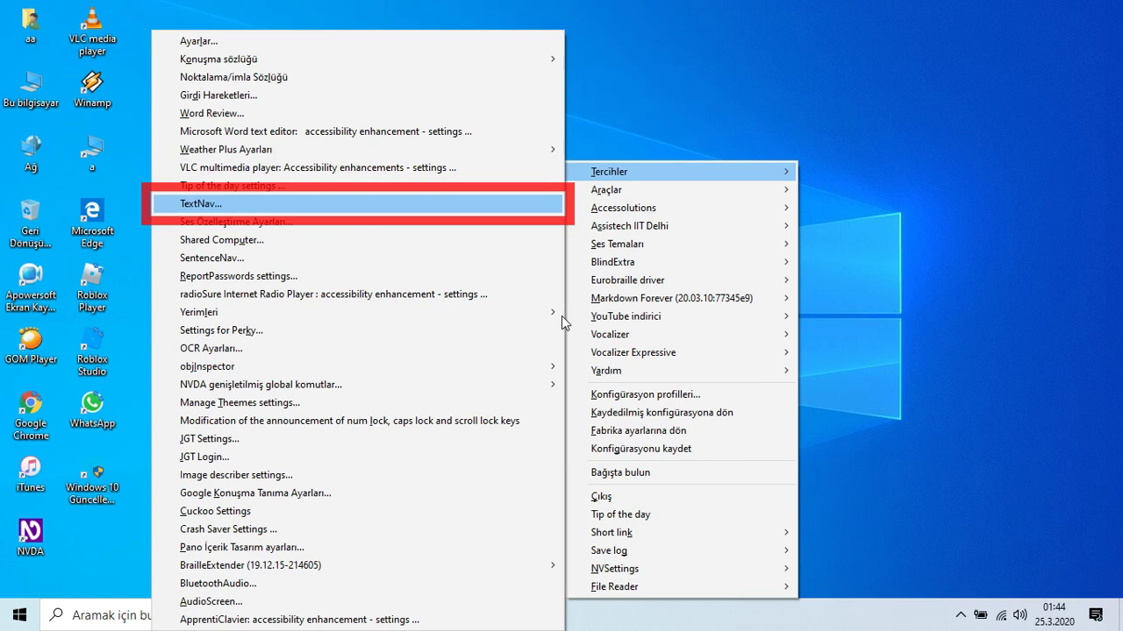
key(Down)
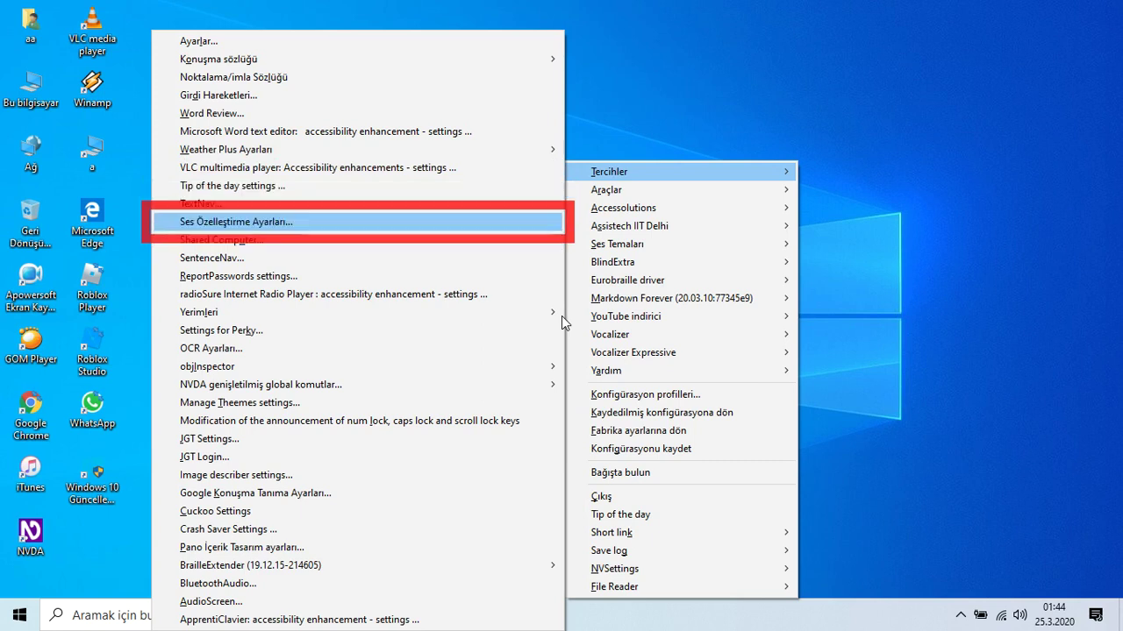
key(Down)
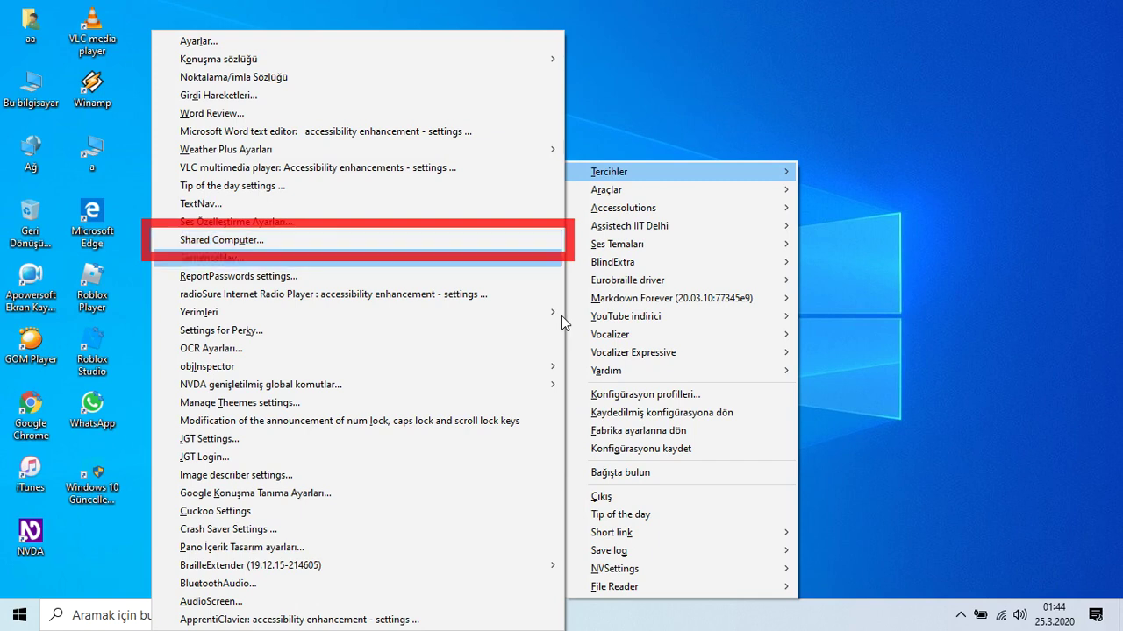
key(Down)
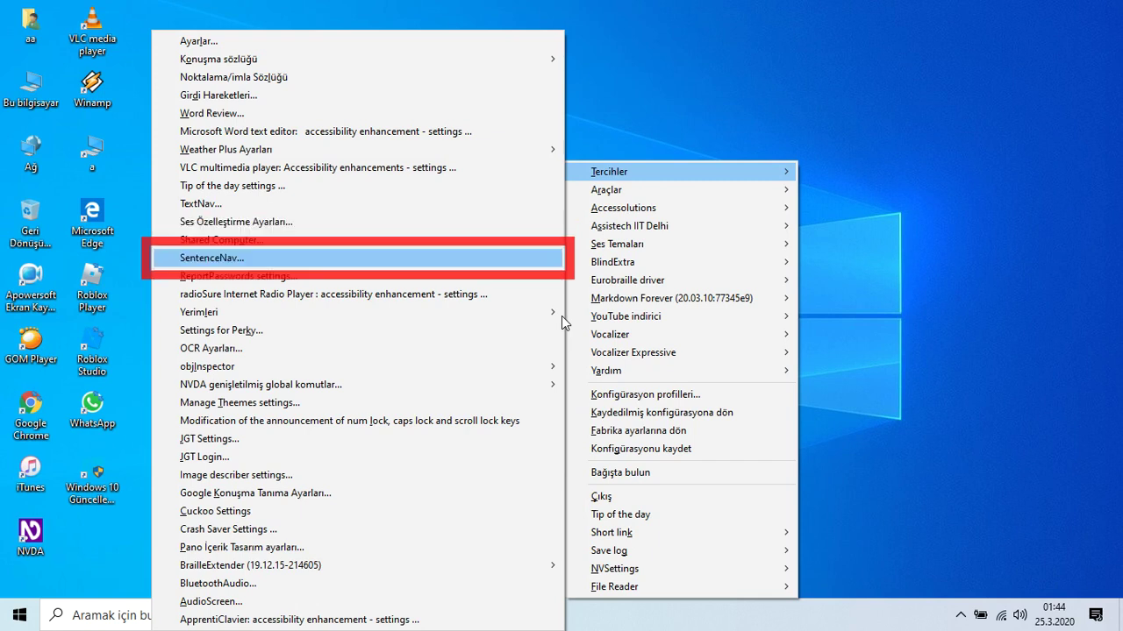
key(Down)
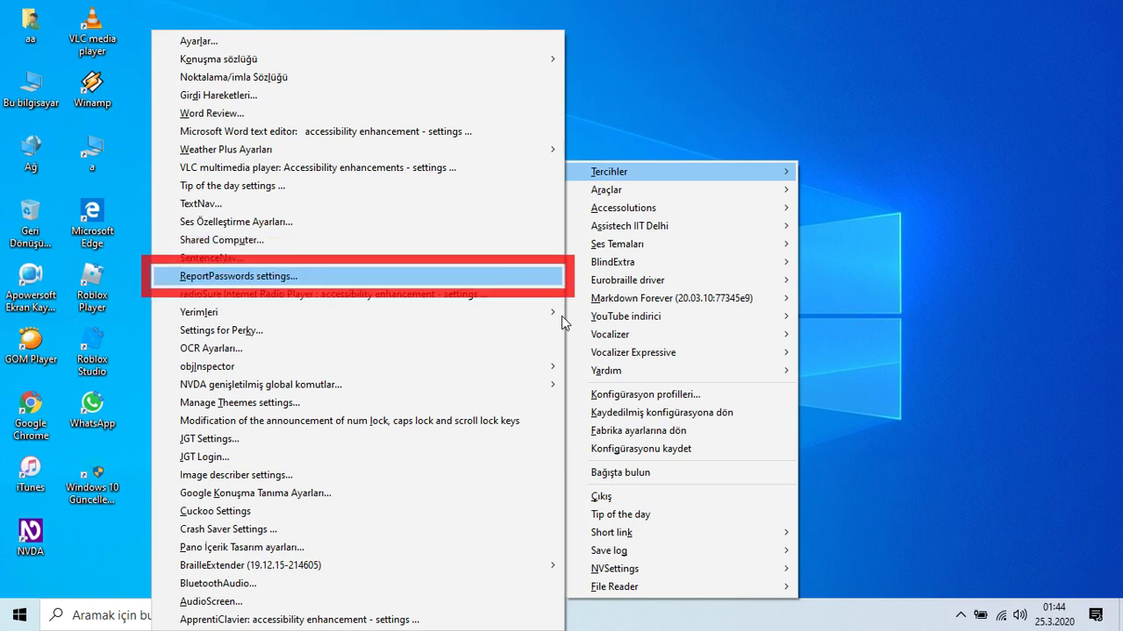
key(Down)
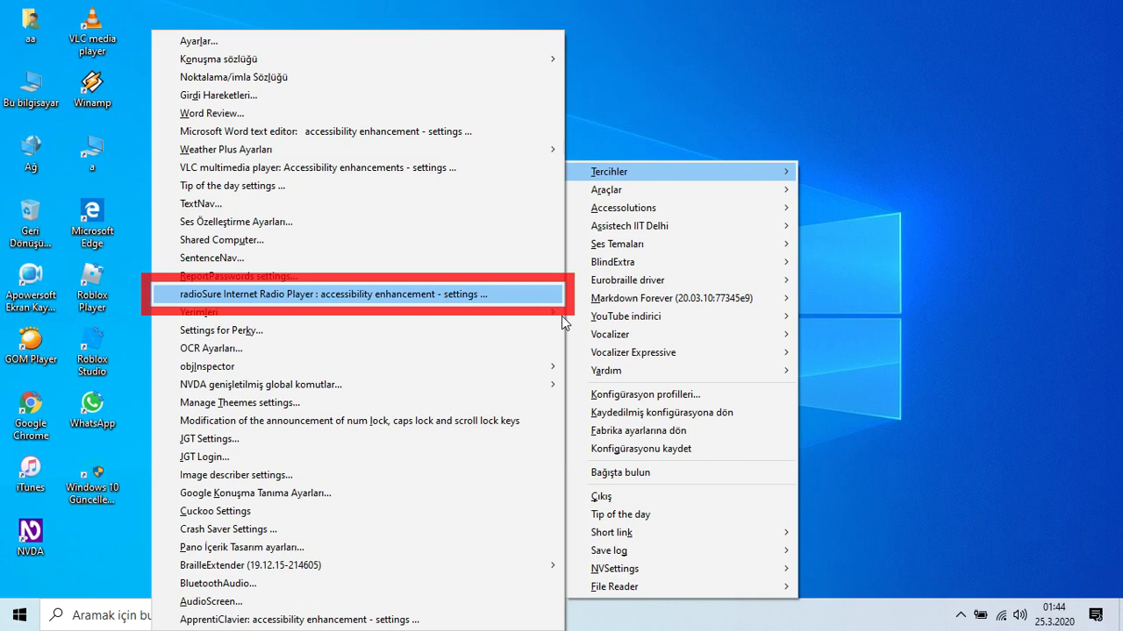
key(Down)
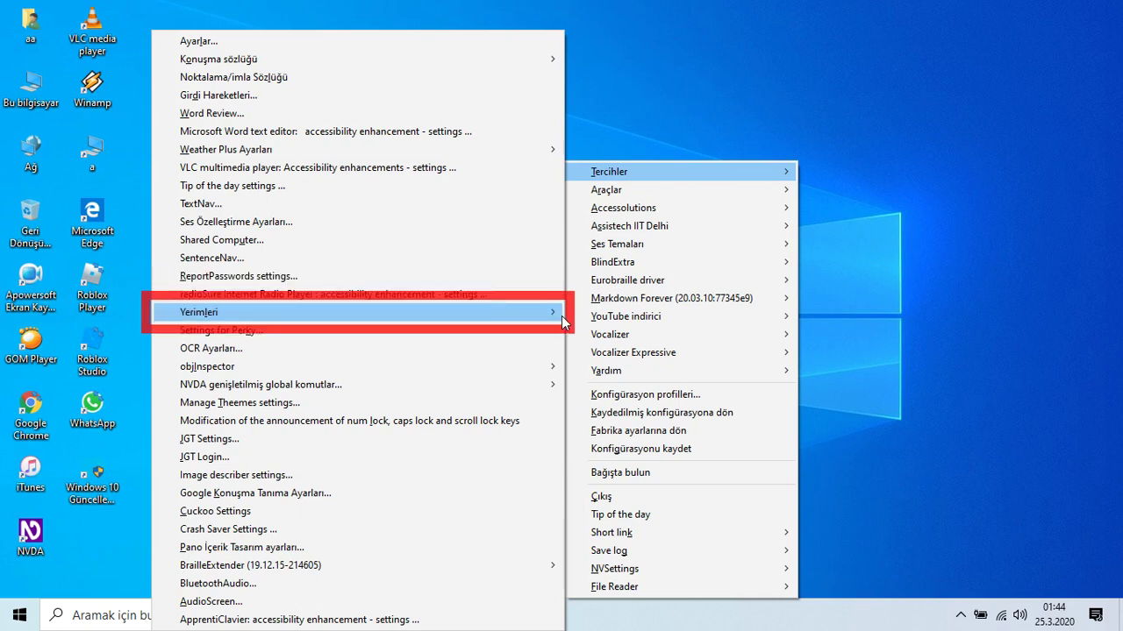
key(Down)
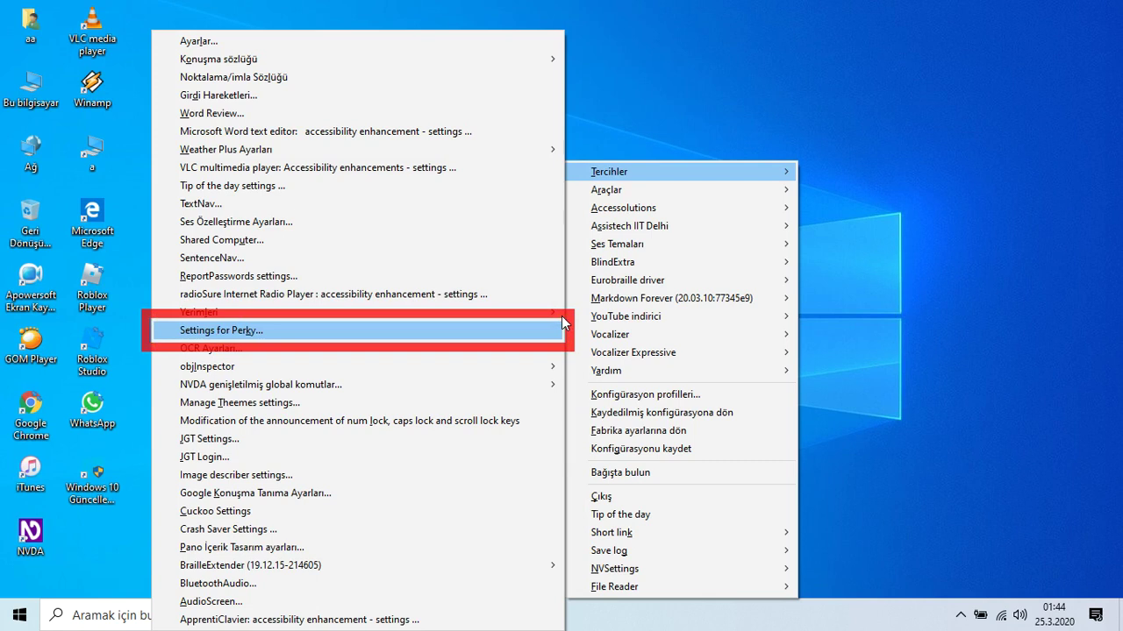
key(Down)
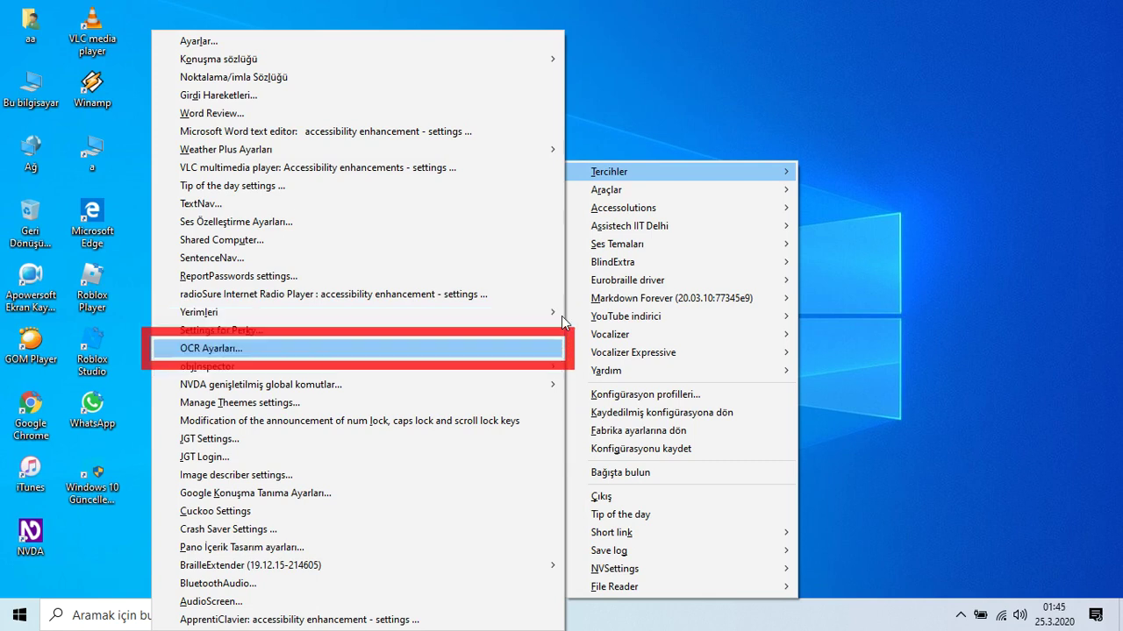
key(Down)
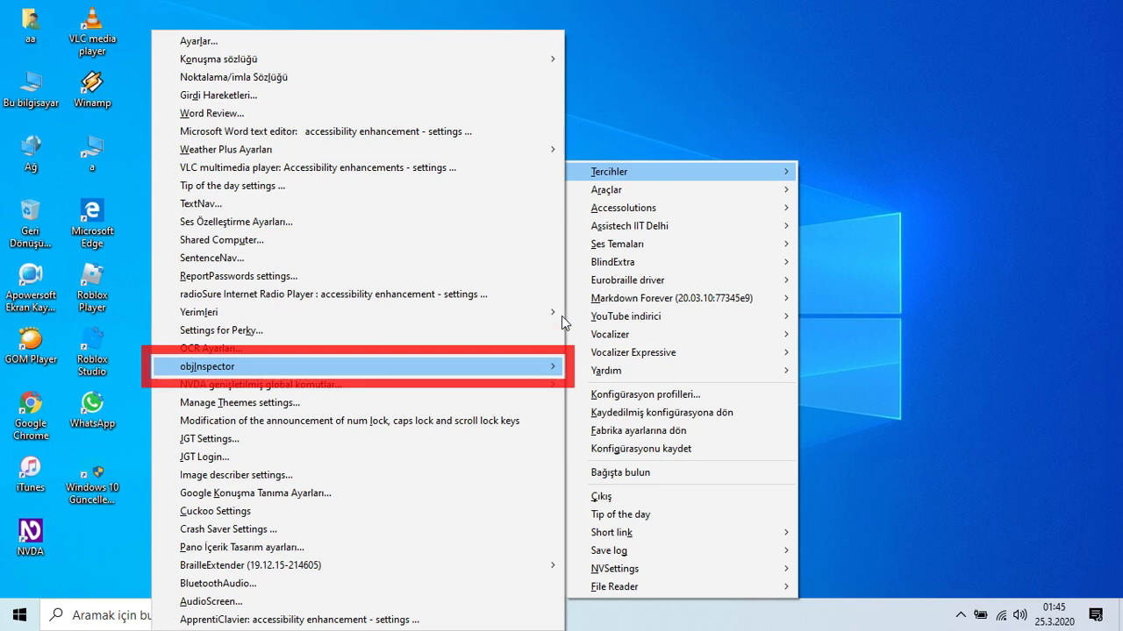
key(Down)
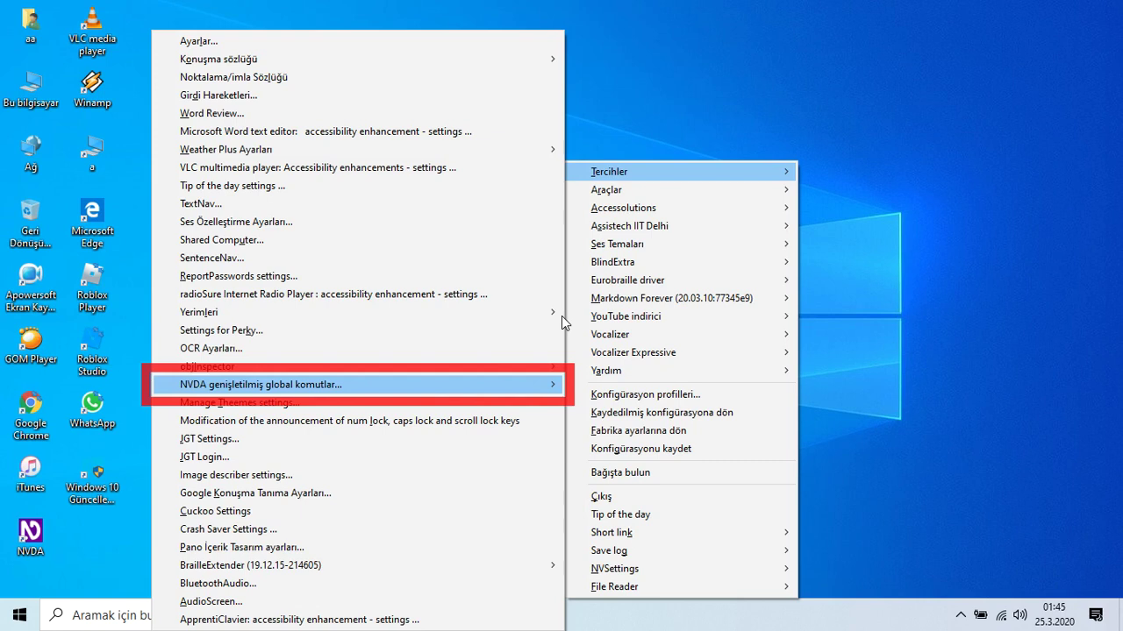
key(Down)
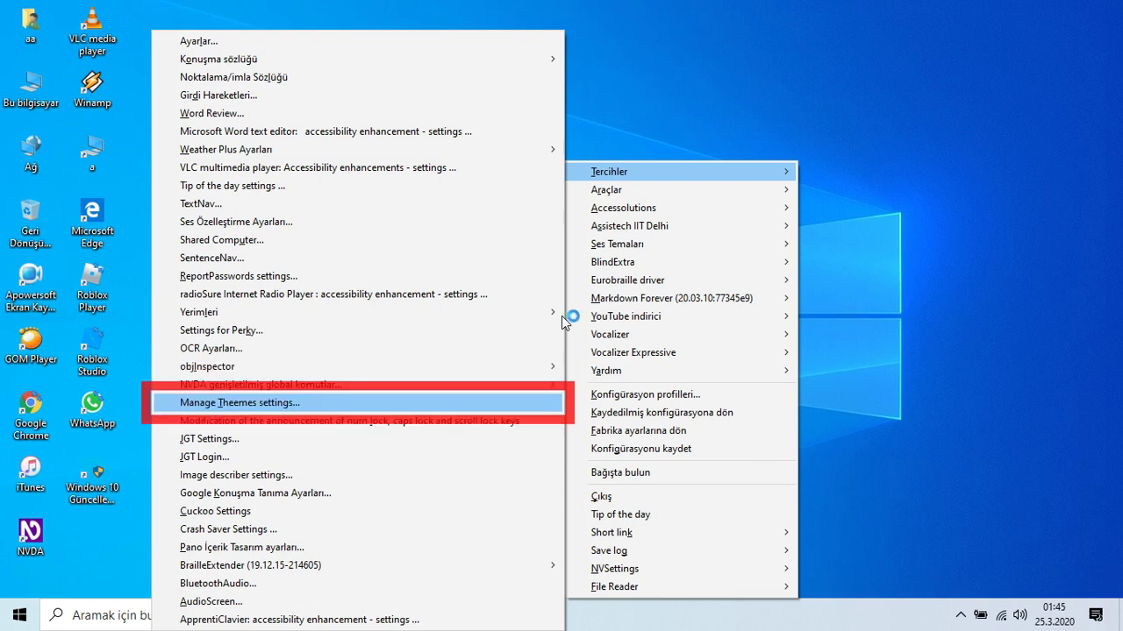
Review the Tercihler entries from the num lock, caps lock and scroll lock announcement to AudioScreen, and return to the main NVDA entries.
key(Down)
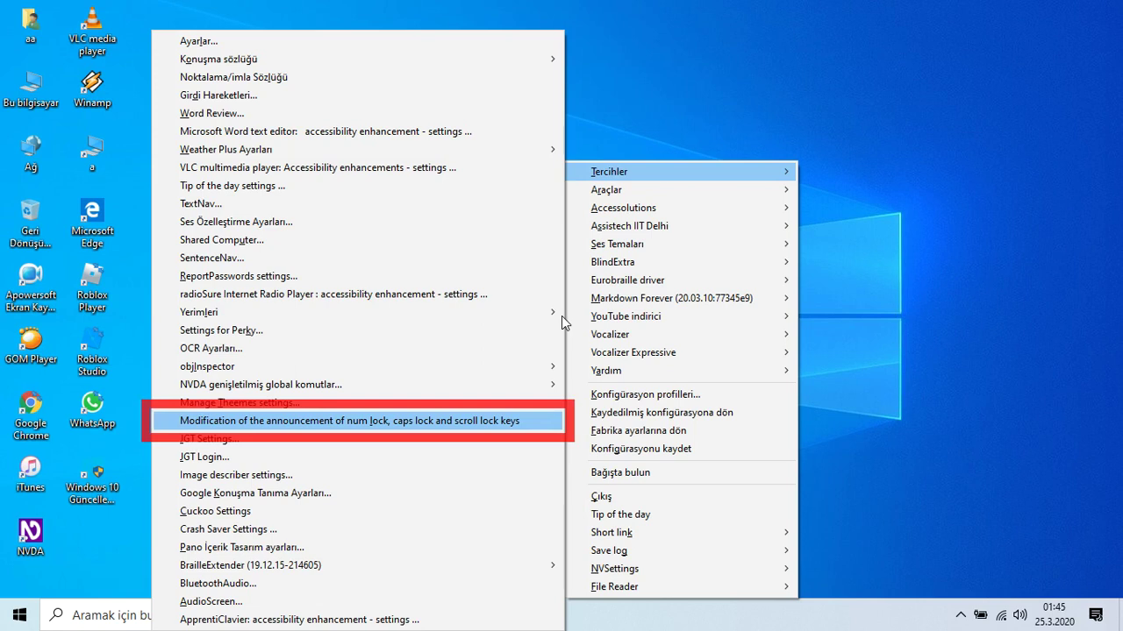
key(Down)
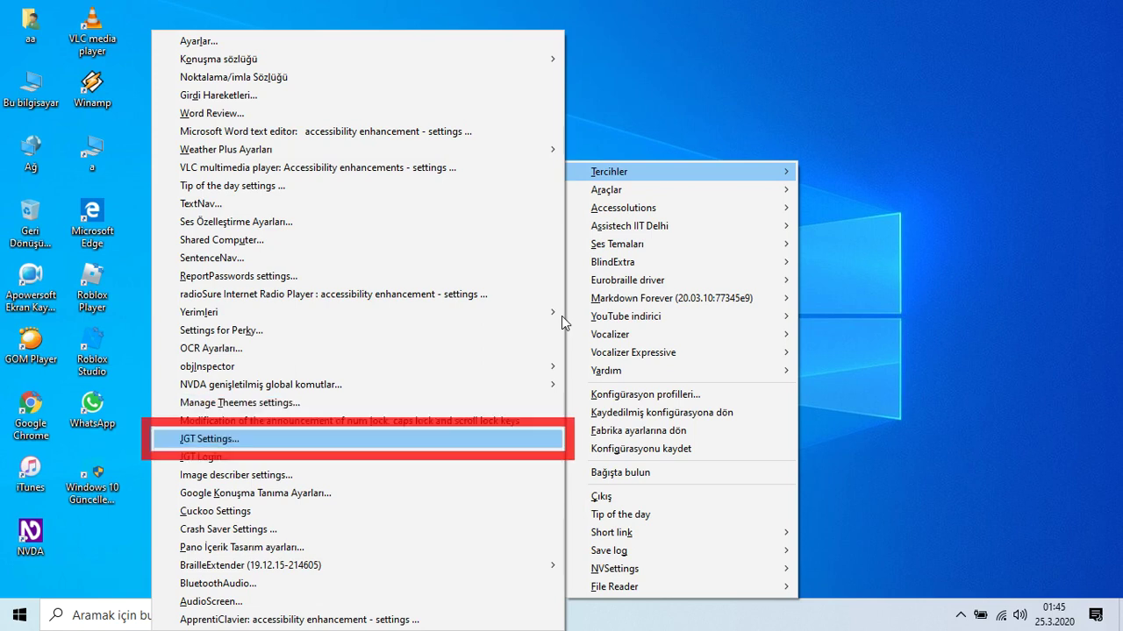
key(Down)
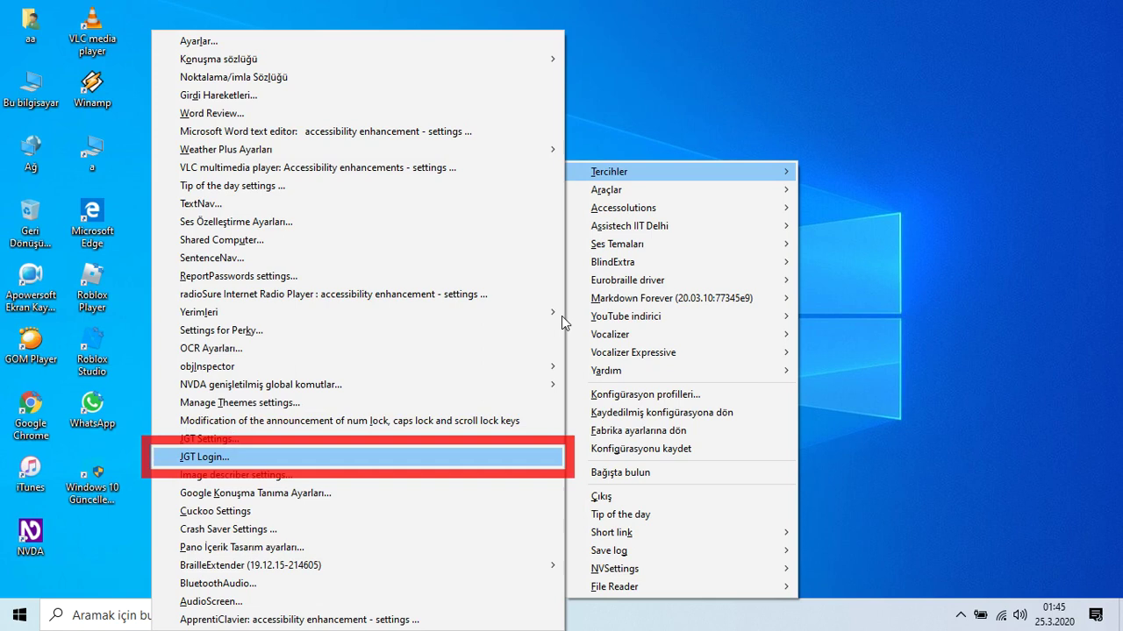
key(Down)
key(Down)
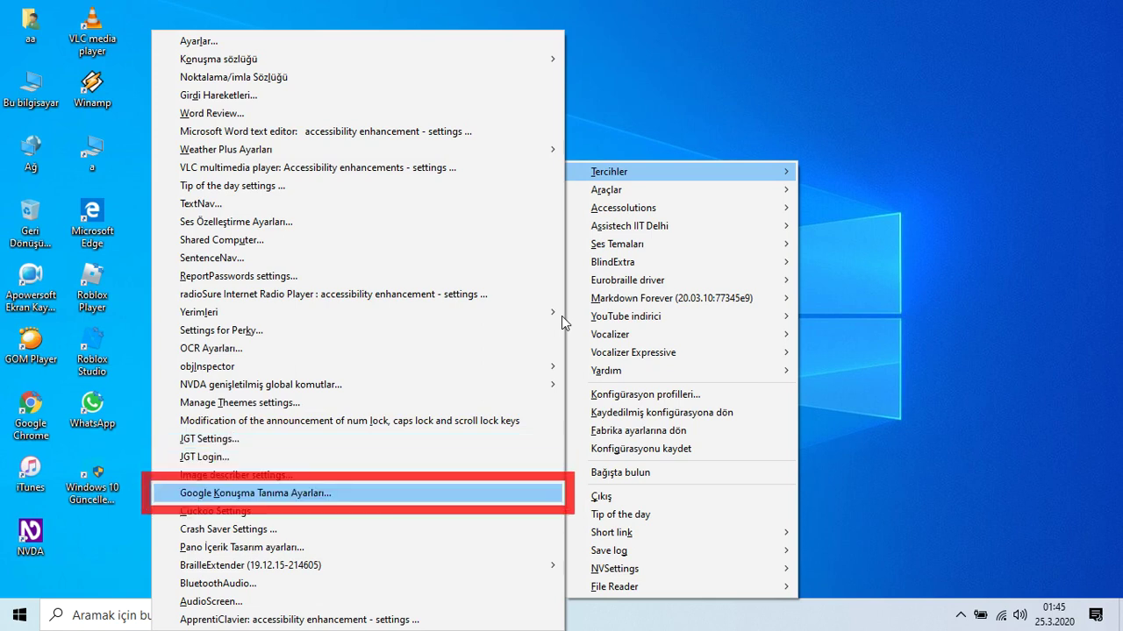
key(Down)
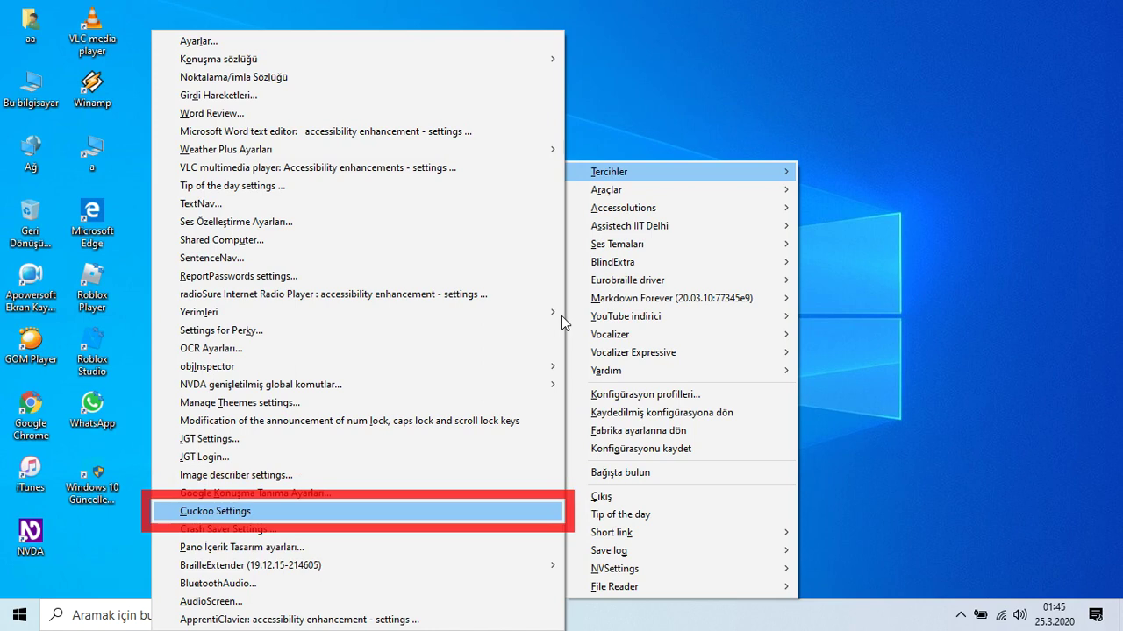
key(Down)
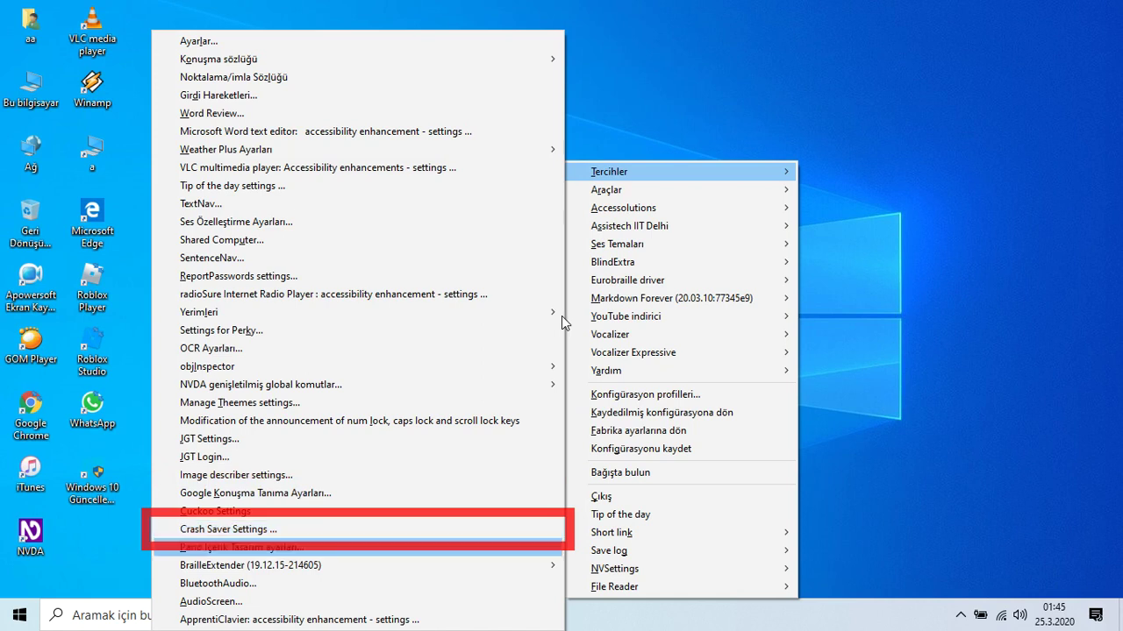
key(Down)
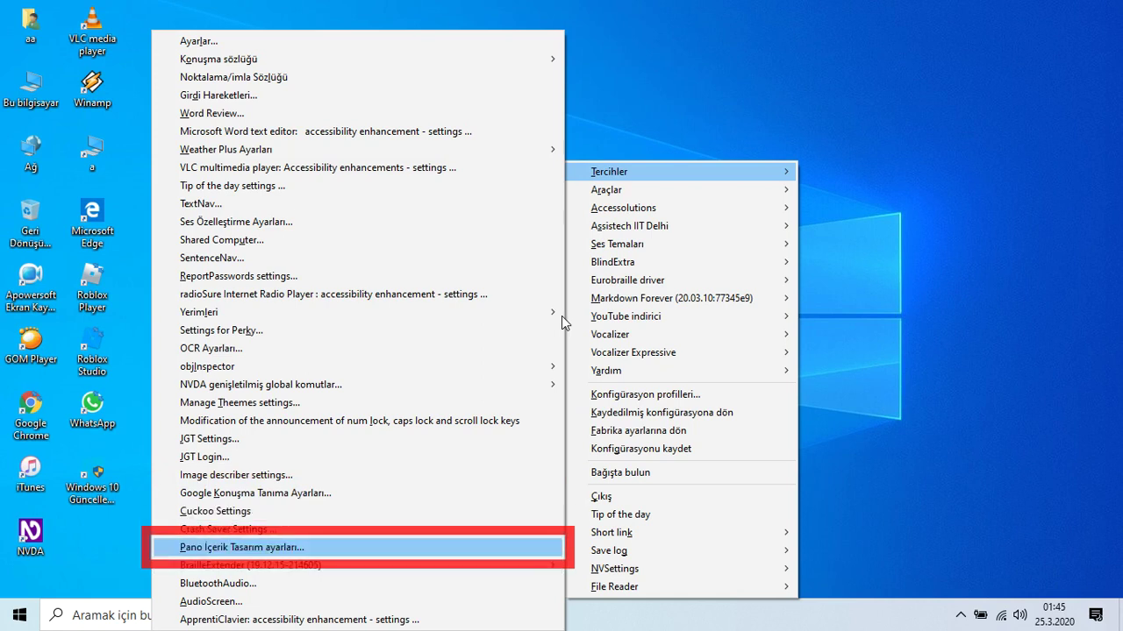
key(Down)
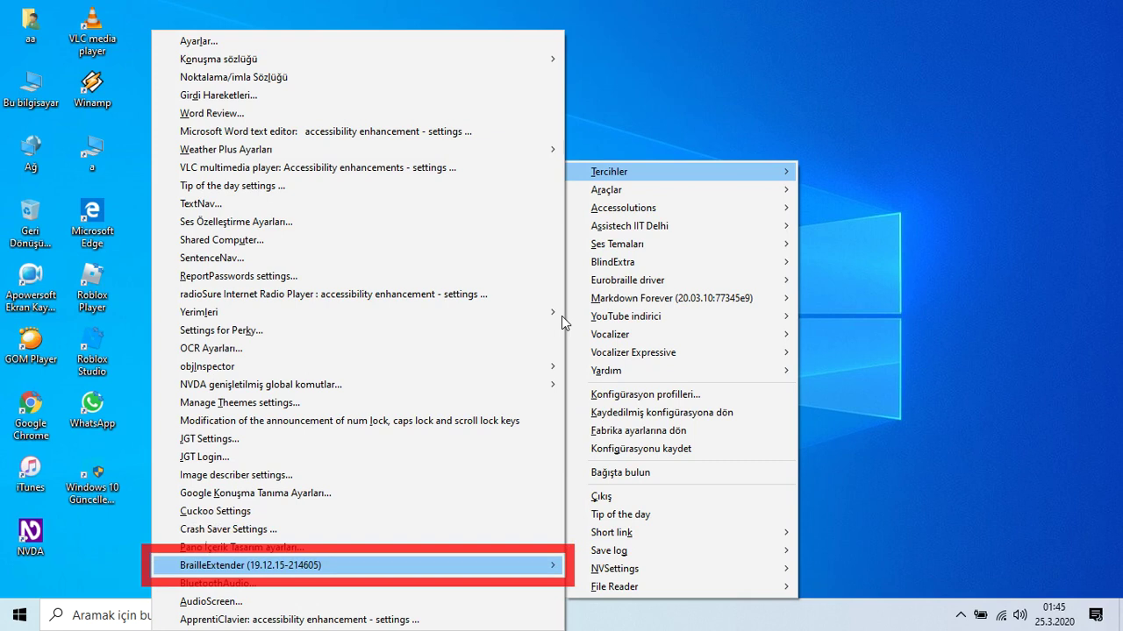
key(Down)
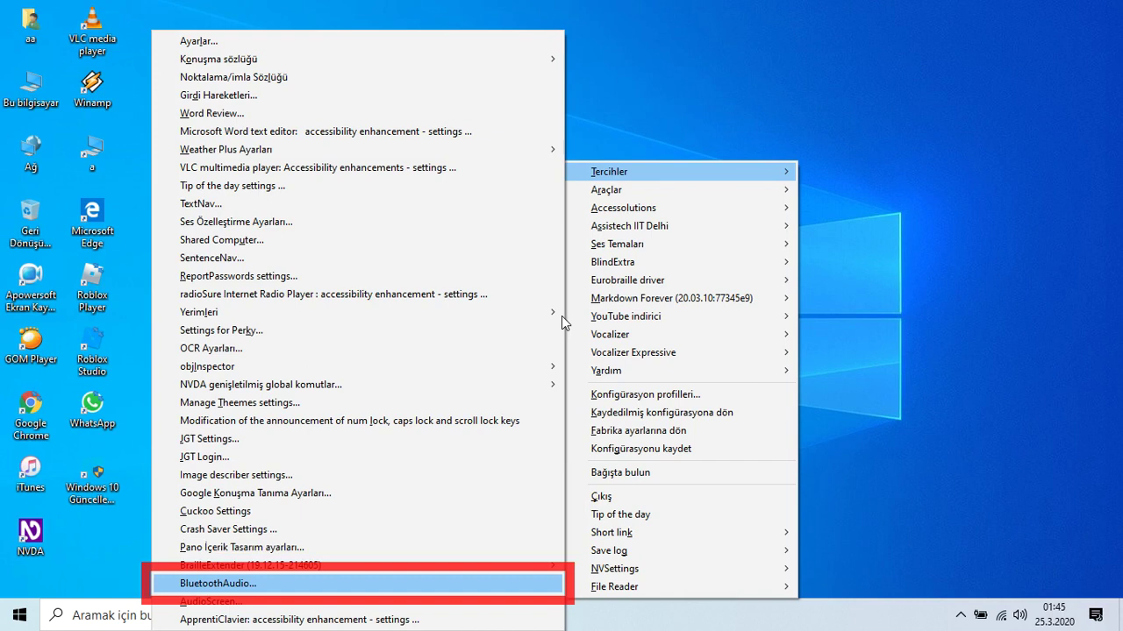
key(Down)
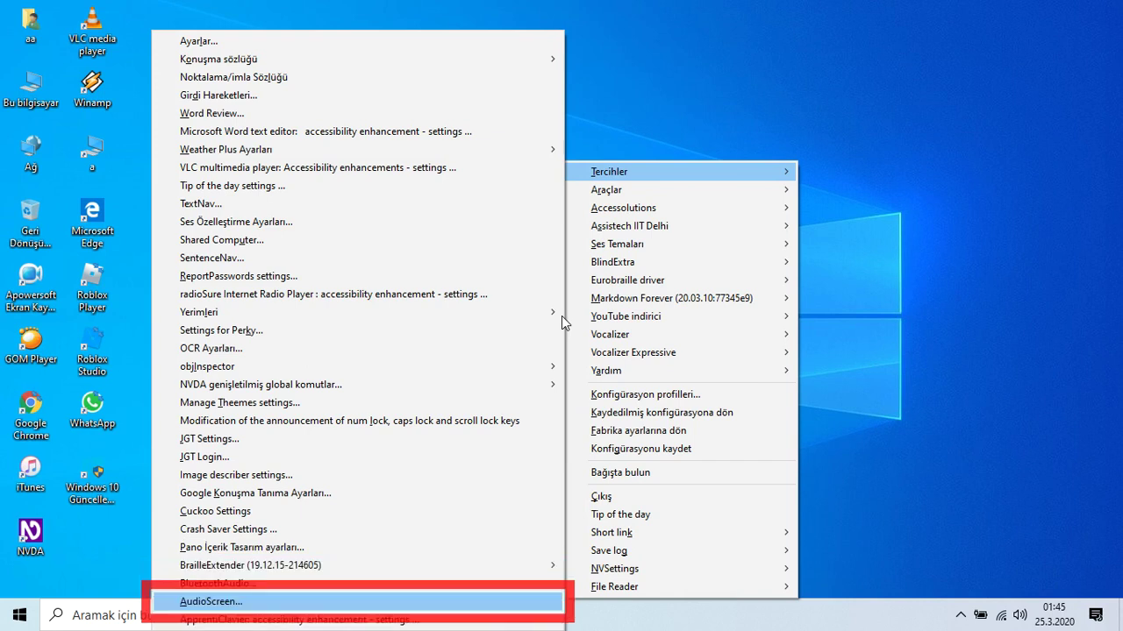
key(Escape)
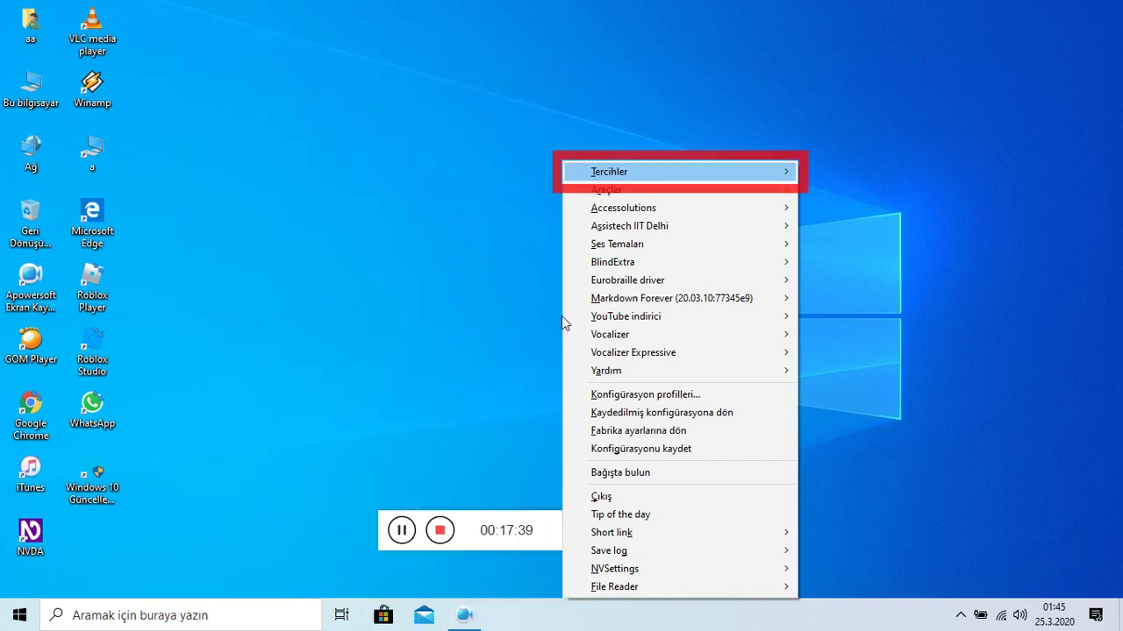
Review the main NVDA entries from Araçlar through the add-on entries to Yardım.
key(Down)
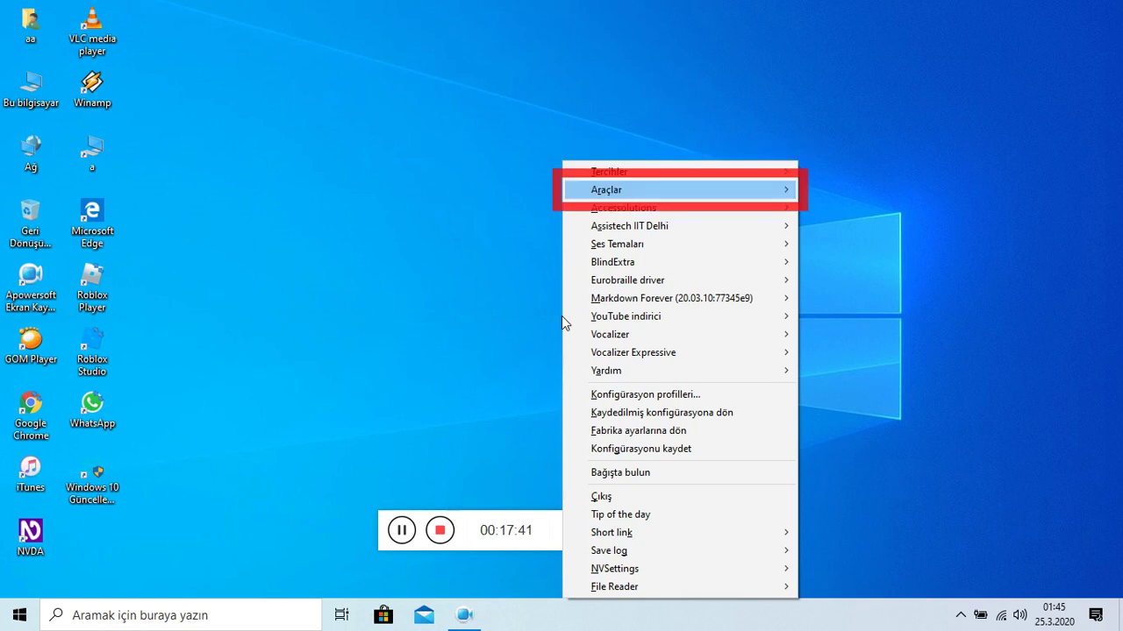
key(Down)
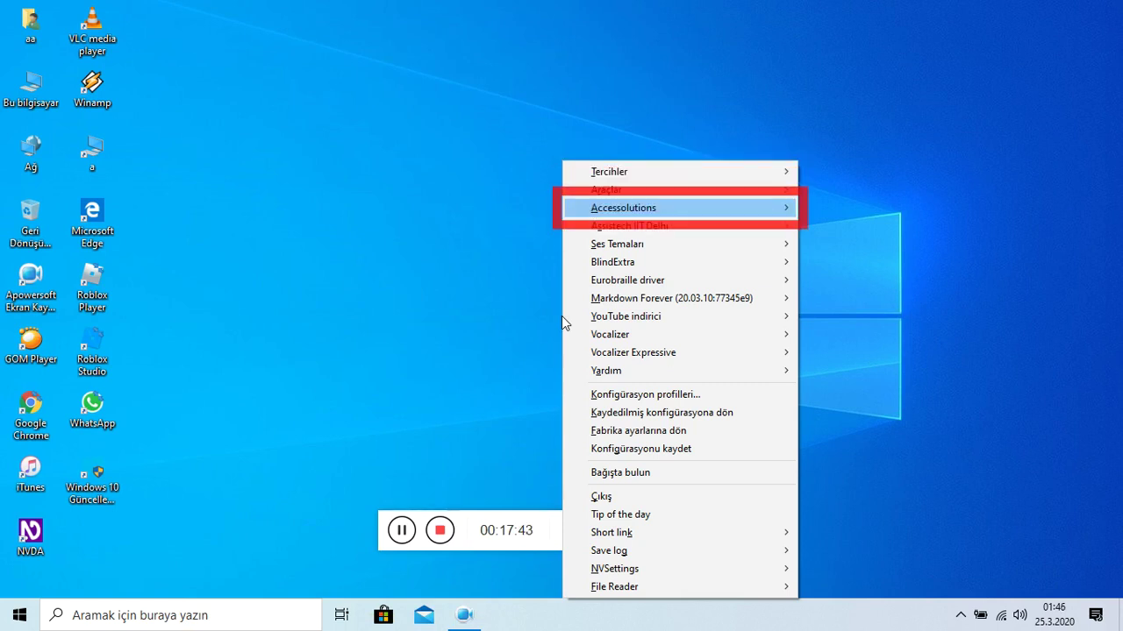
key(Down)
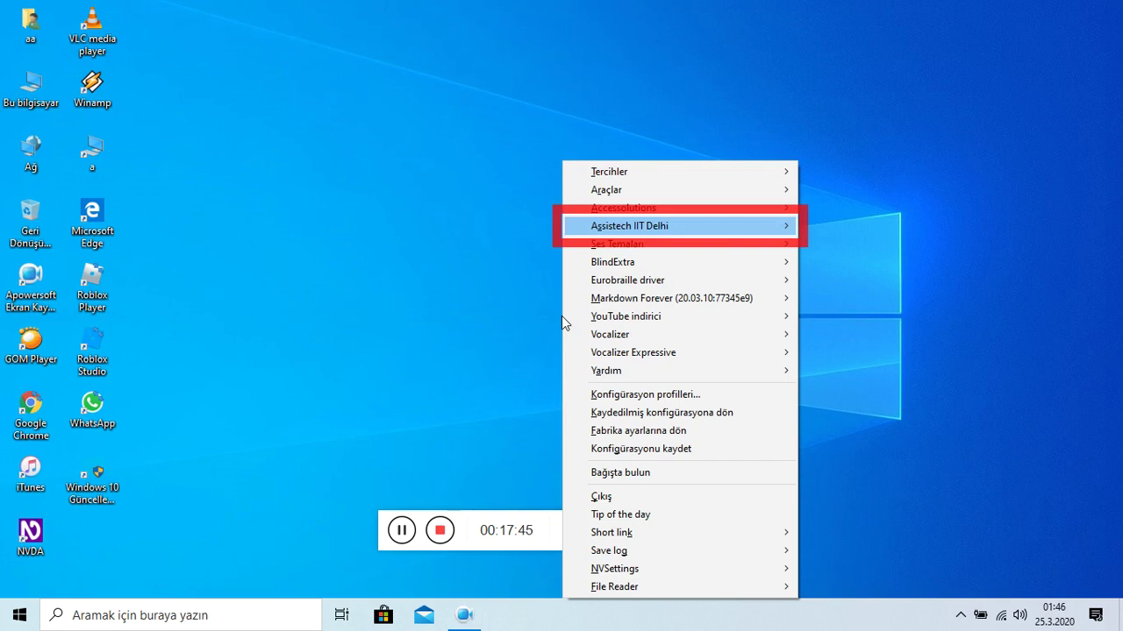
key(Down)
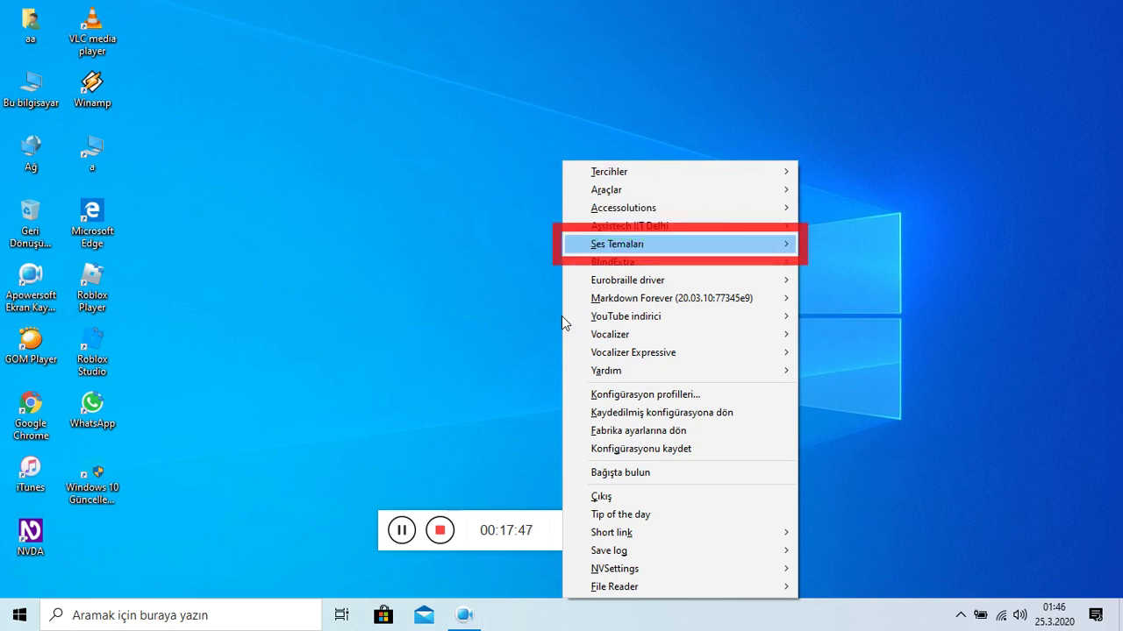
key(Down)
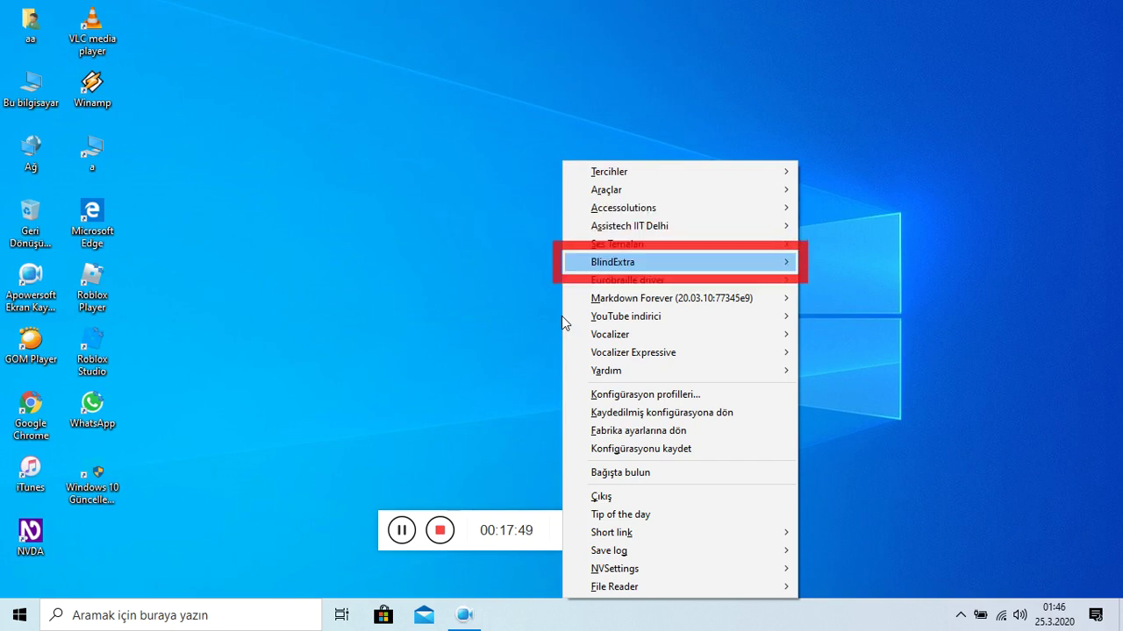
key(Down)
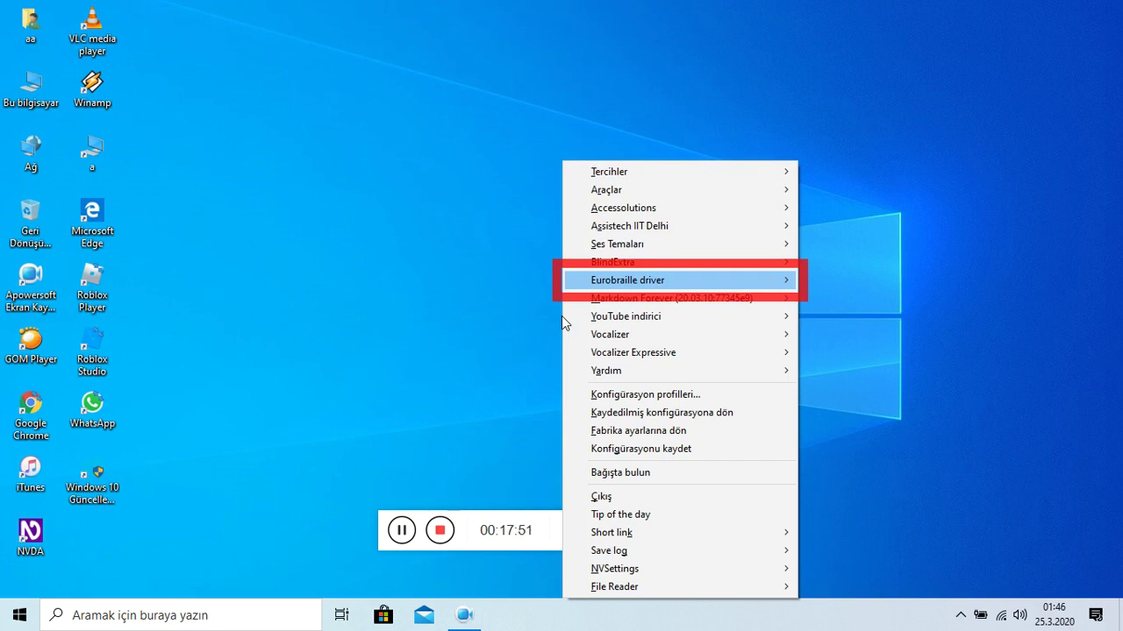
key(Down)
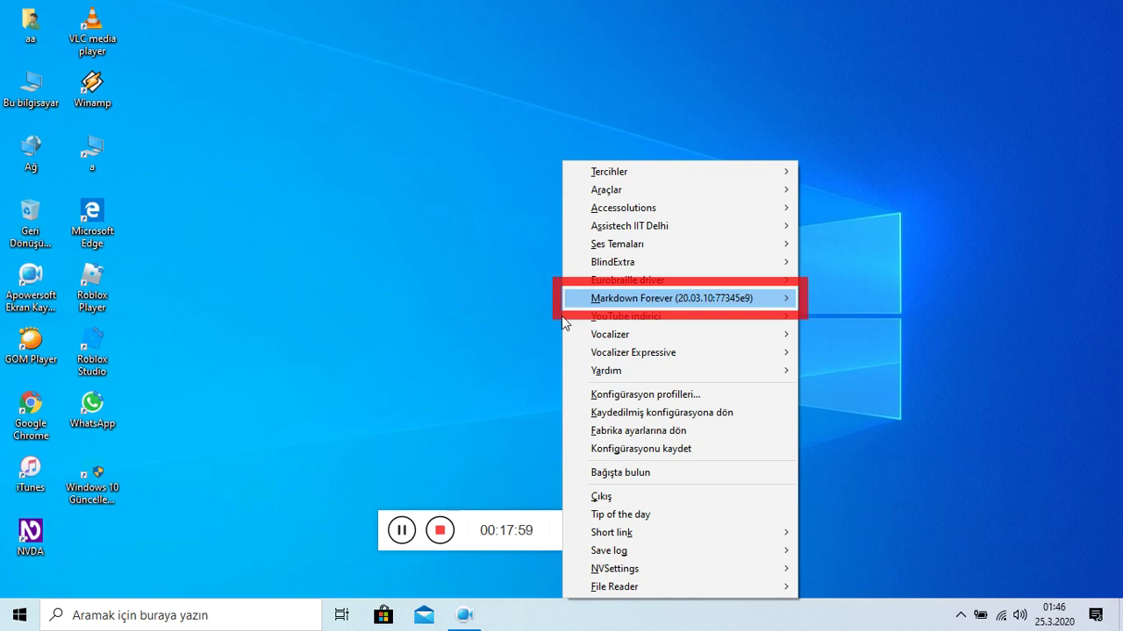
key(Down)
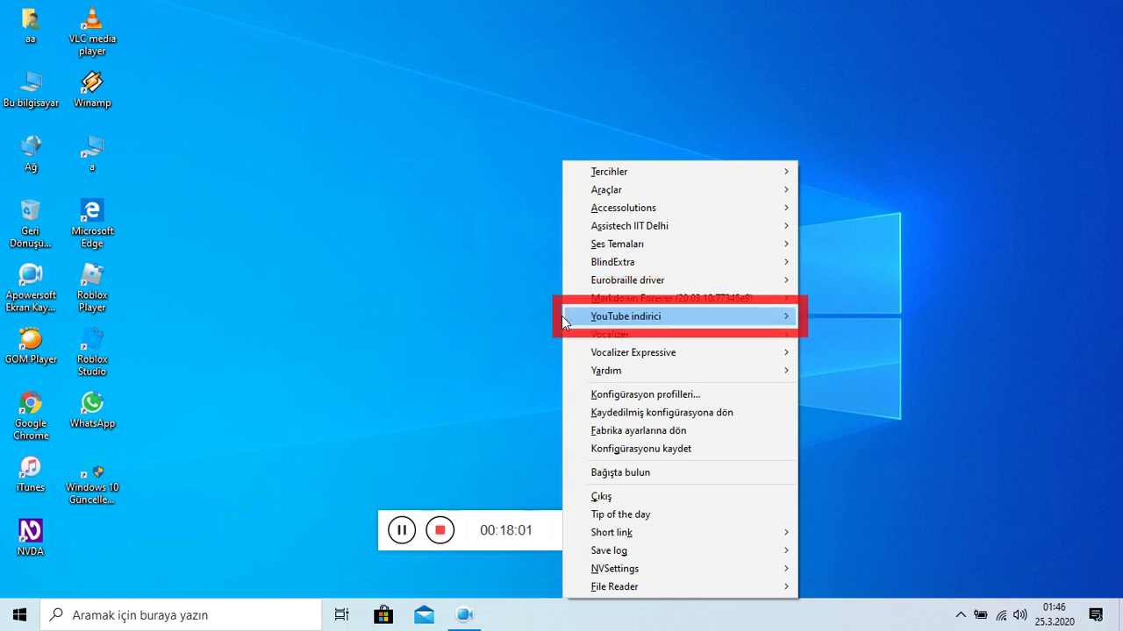
key(Down)
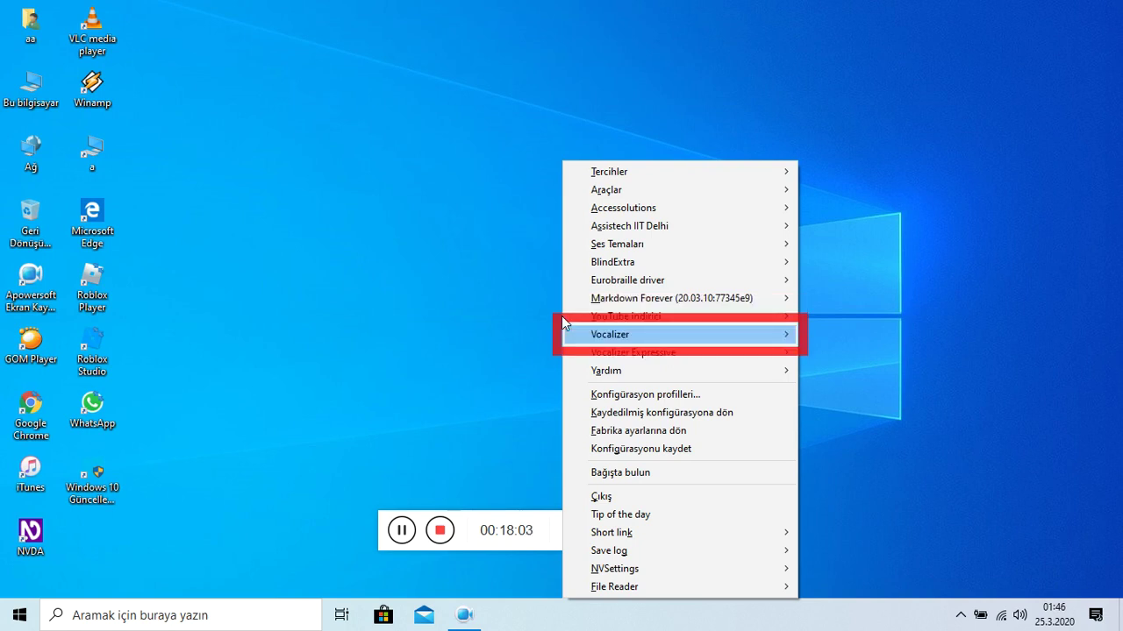
key(Down)
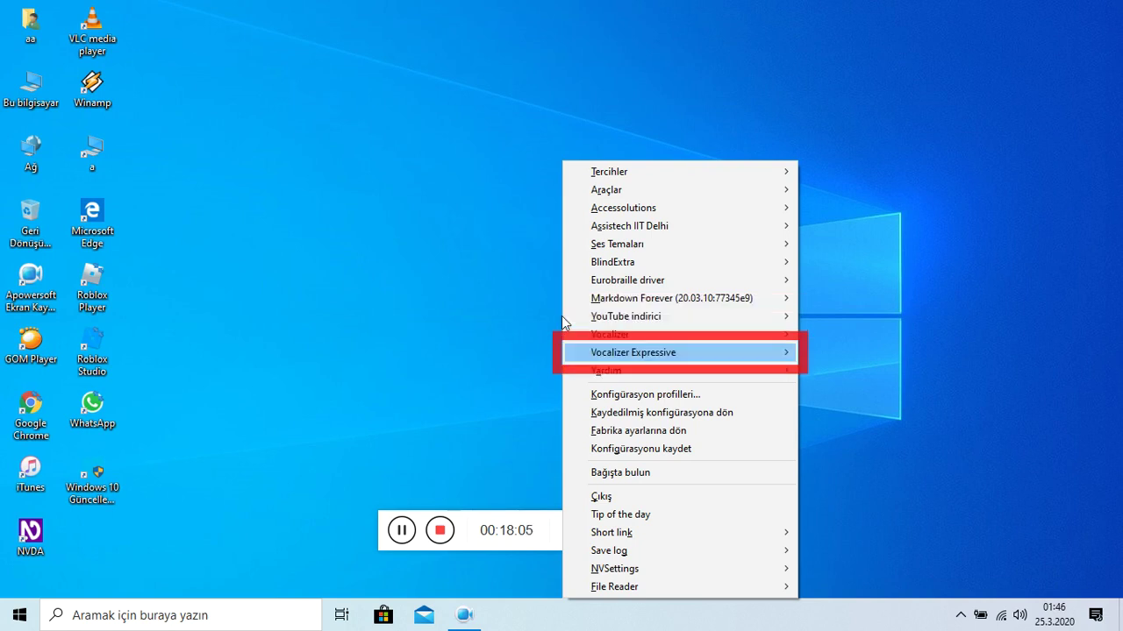
key(Down)
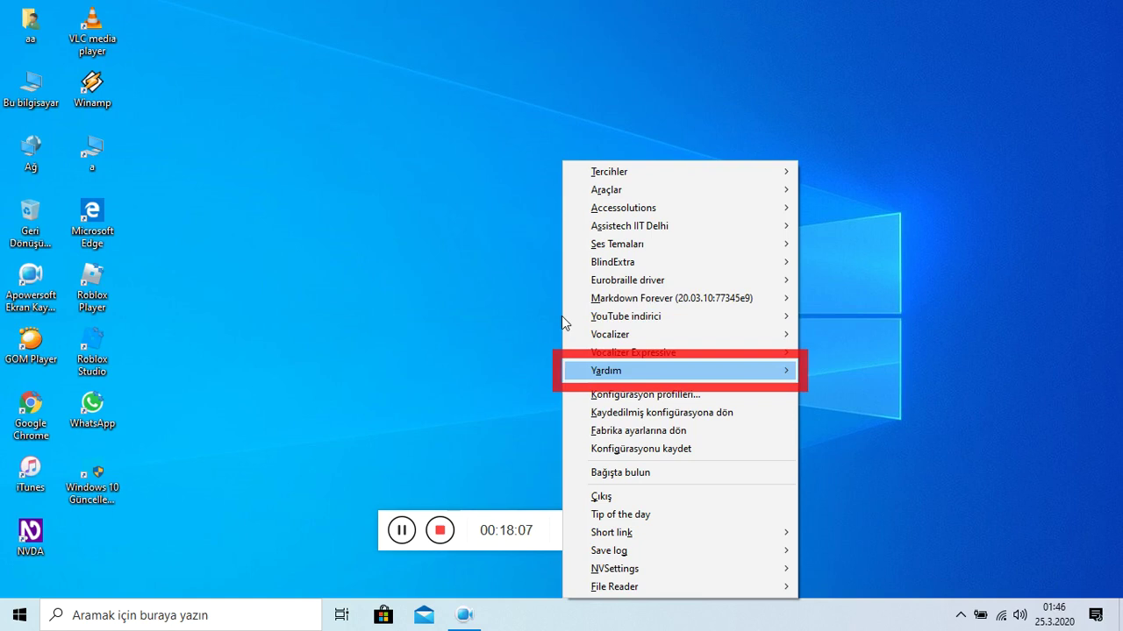
Review the main NVDA entries from Konfigürasyon profilleri to File Reader, and return to the desktop.
key(Down)
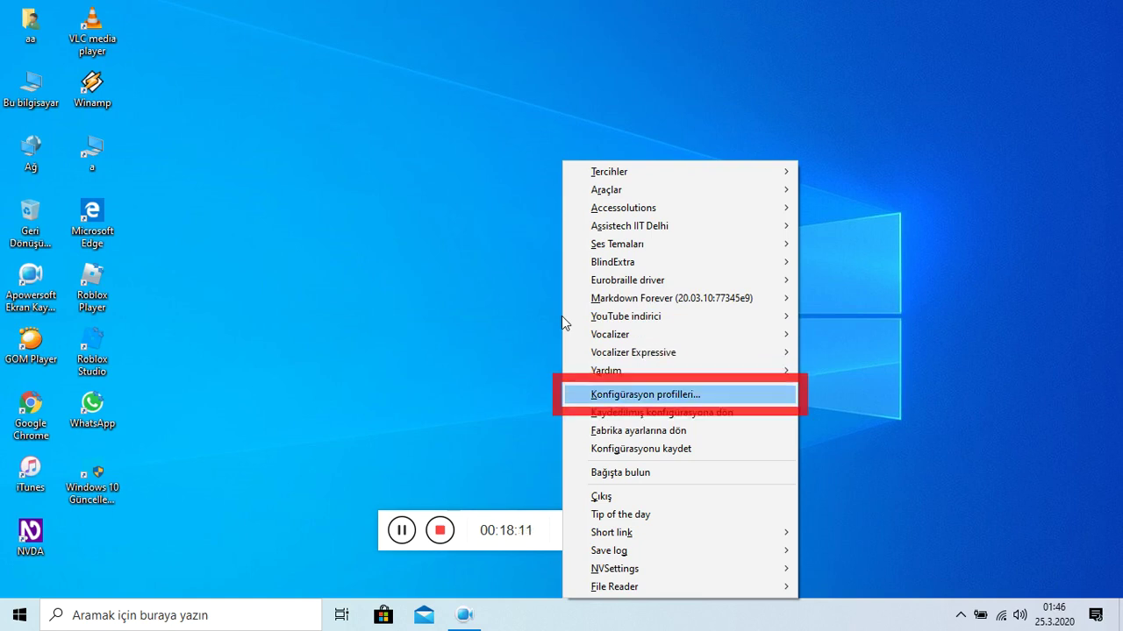
key(Down)
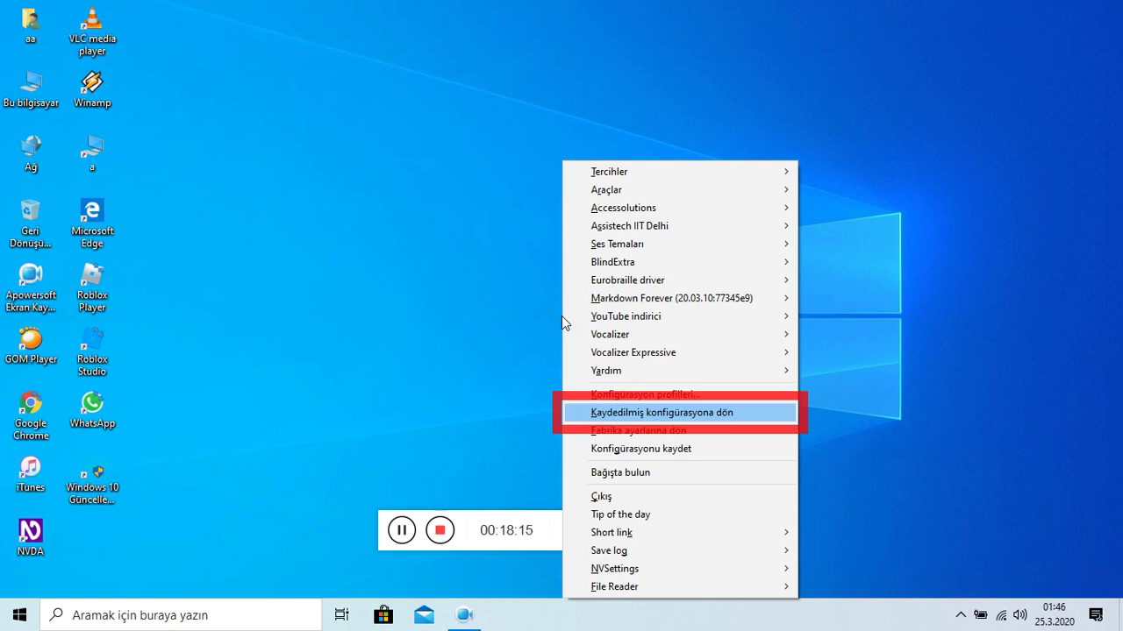
key(Down)
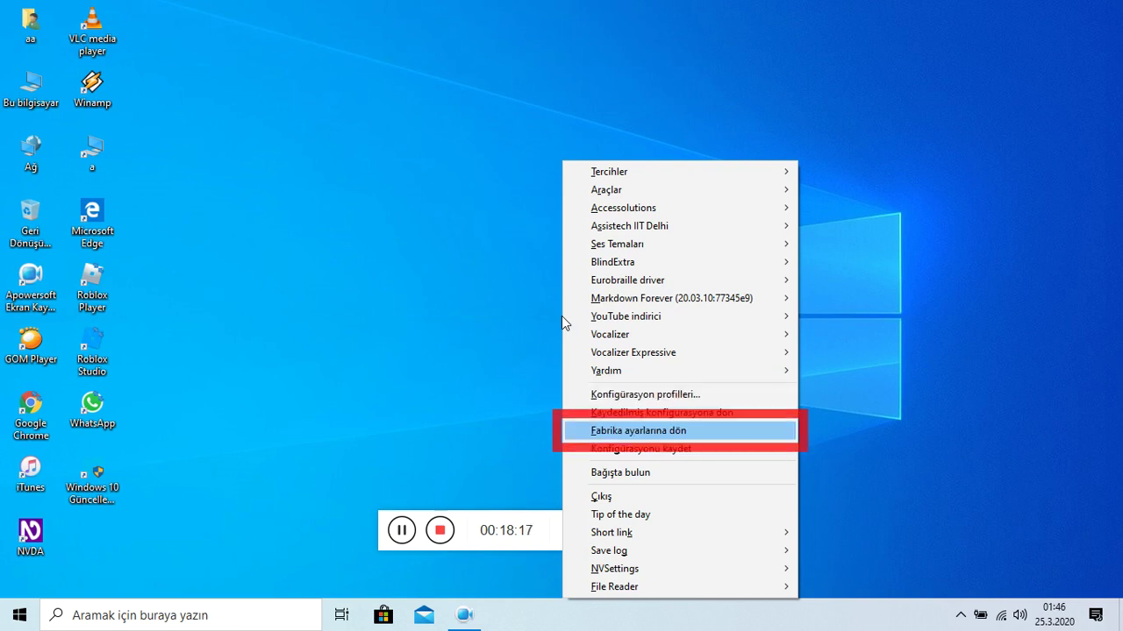
key(Down)
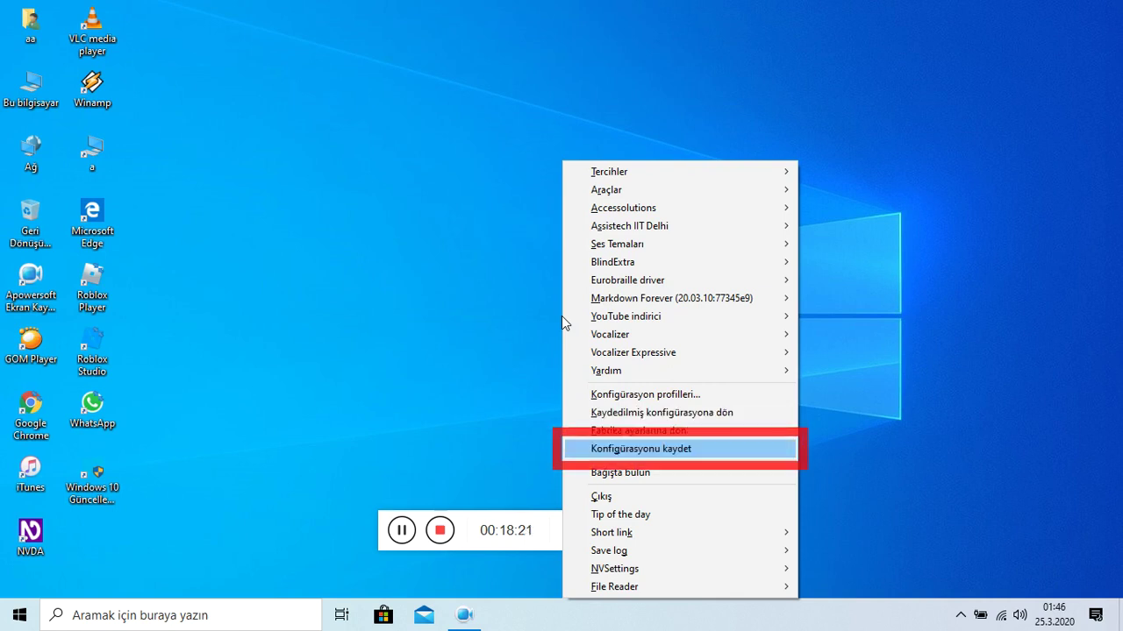
key(Down)
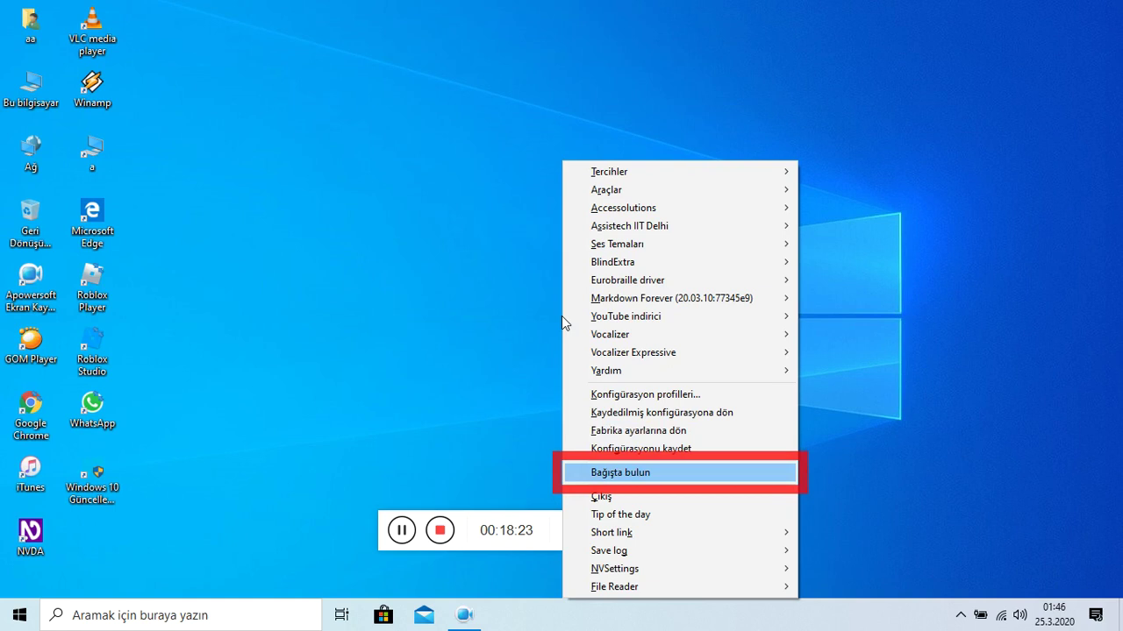
key(Down)
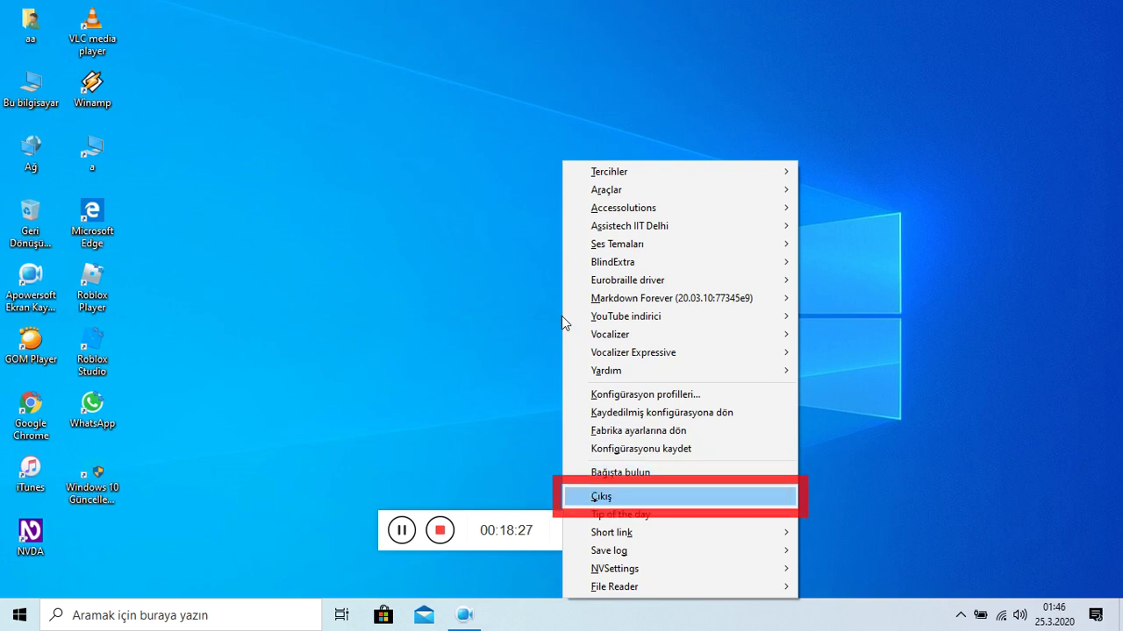
key(Down)
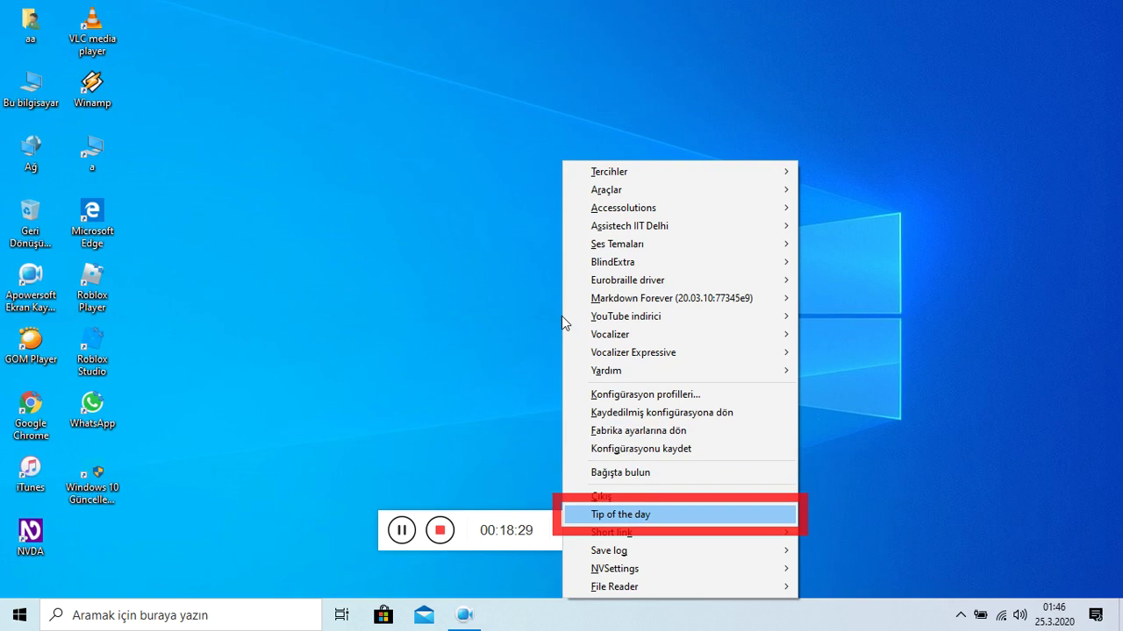
key(Down)
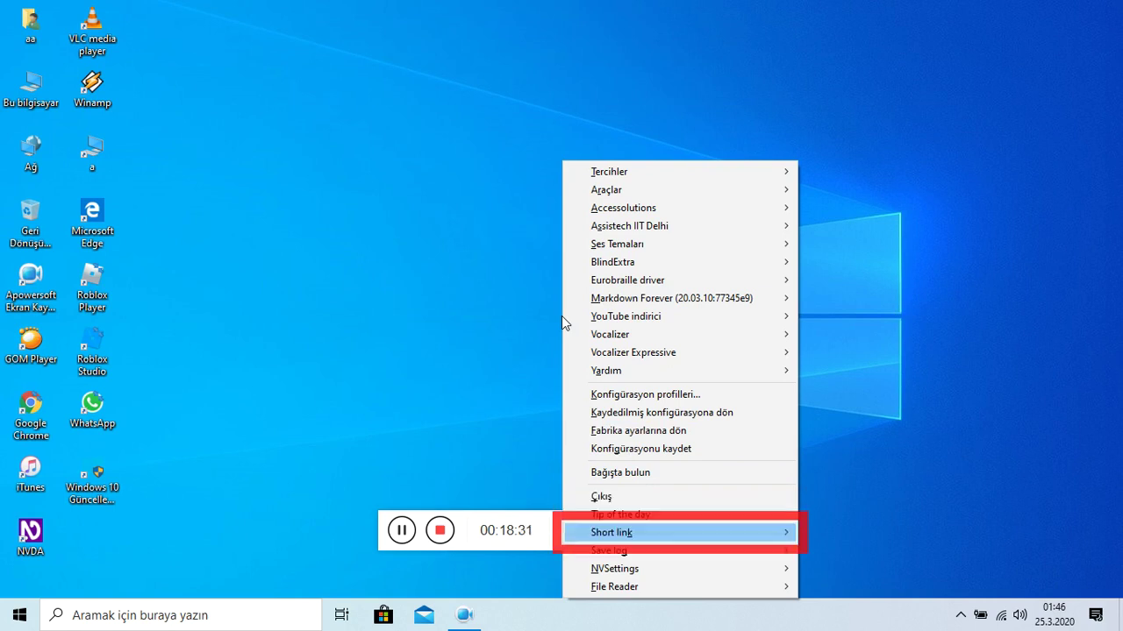
key(Down)
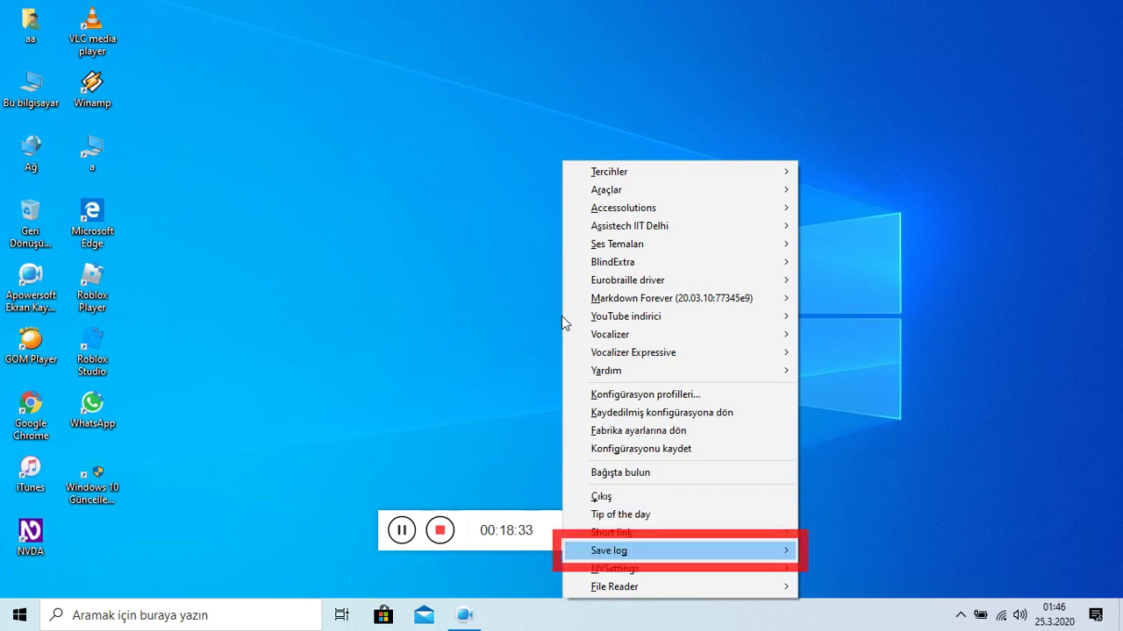
key(Down)
key(Down)
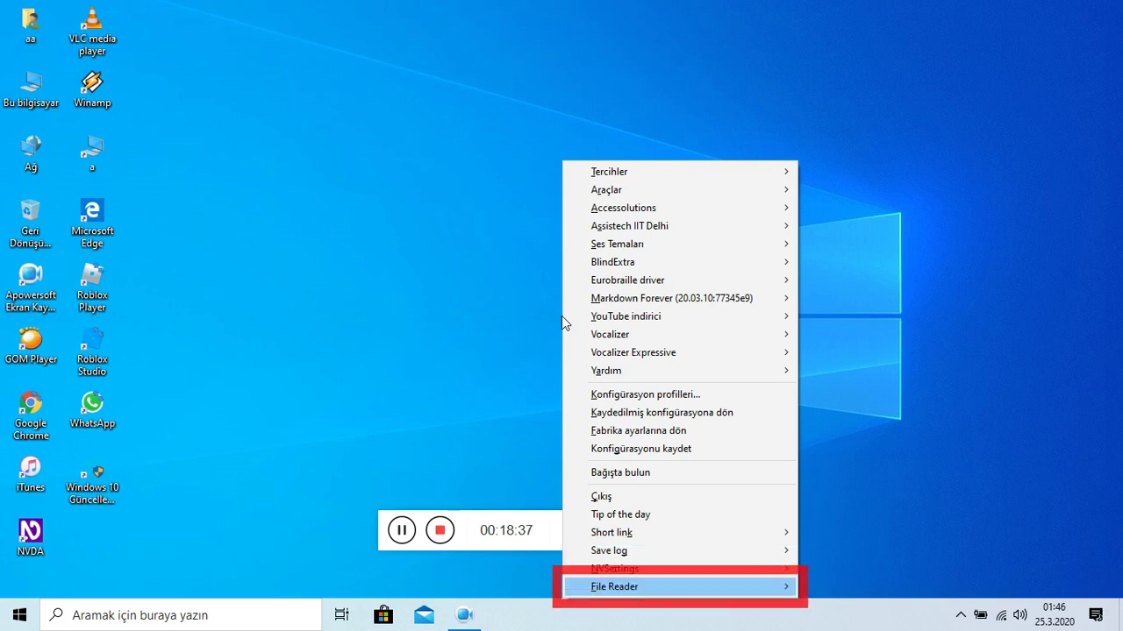
key(Escape)
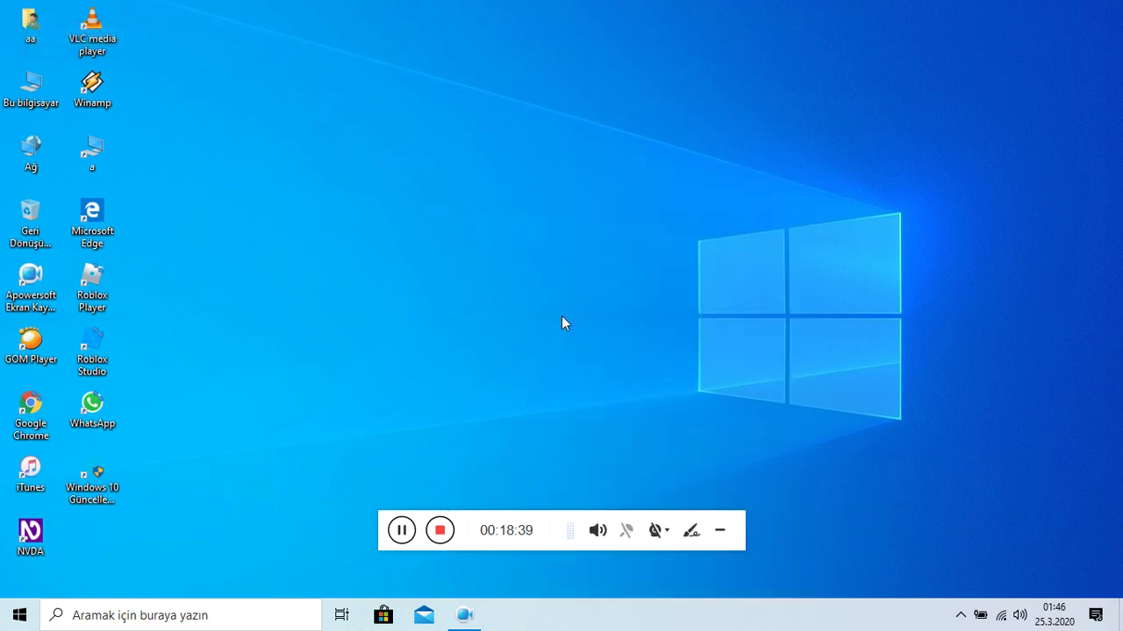